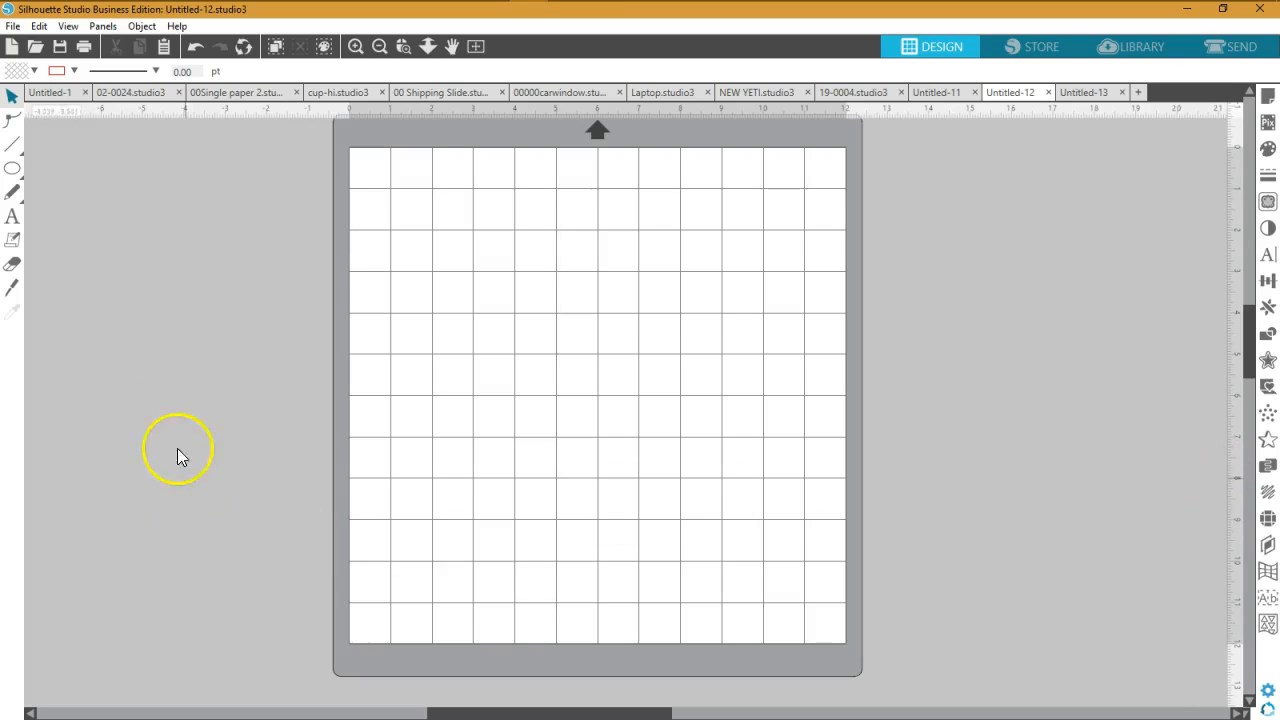
left_click(39, 26)
mouse_move(66, 28)
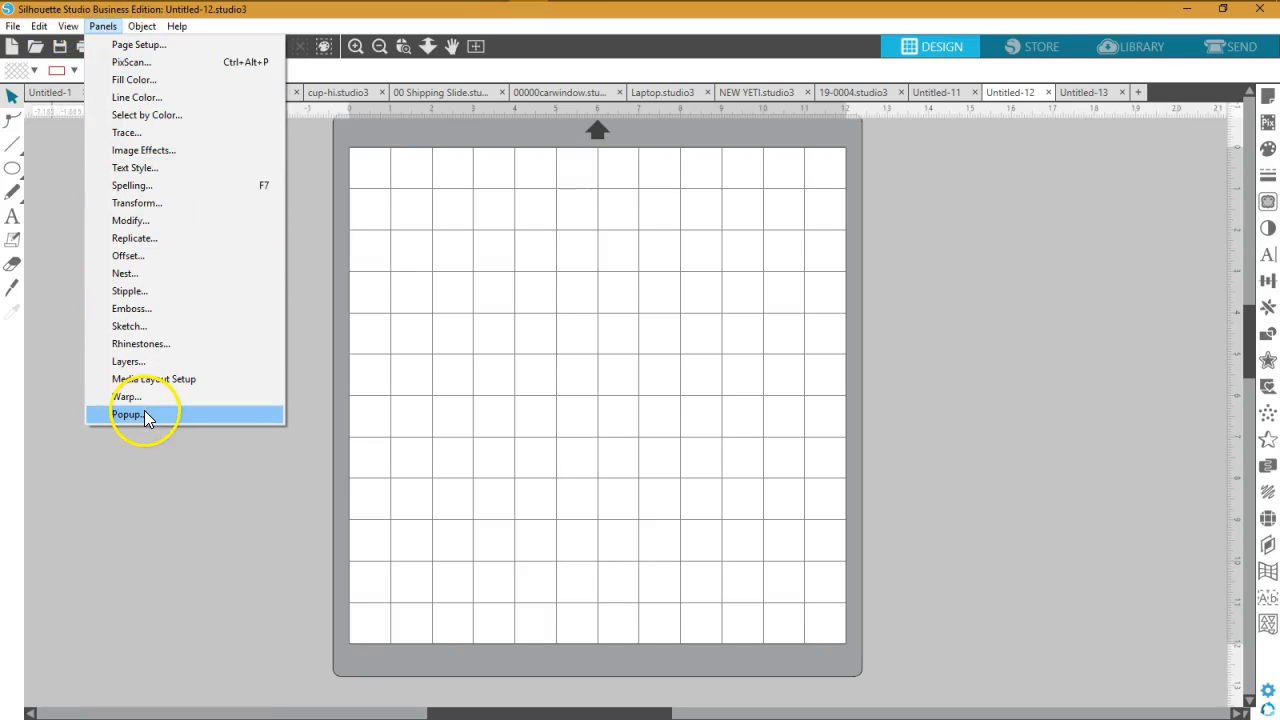
left_click(166, 526)
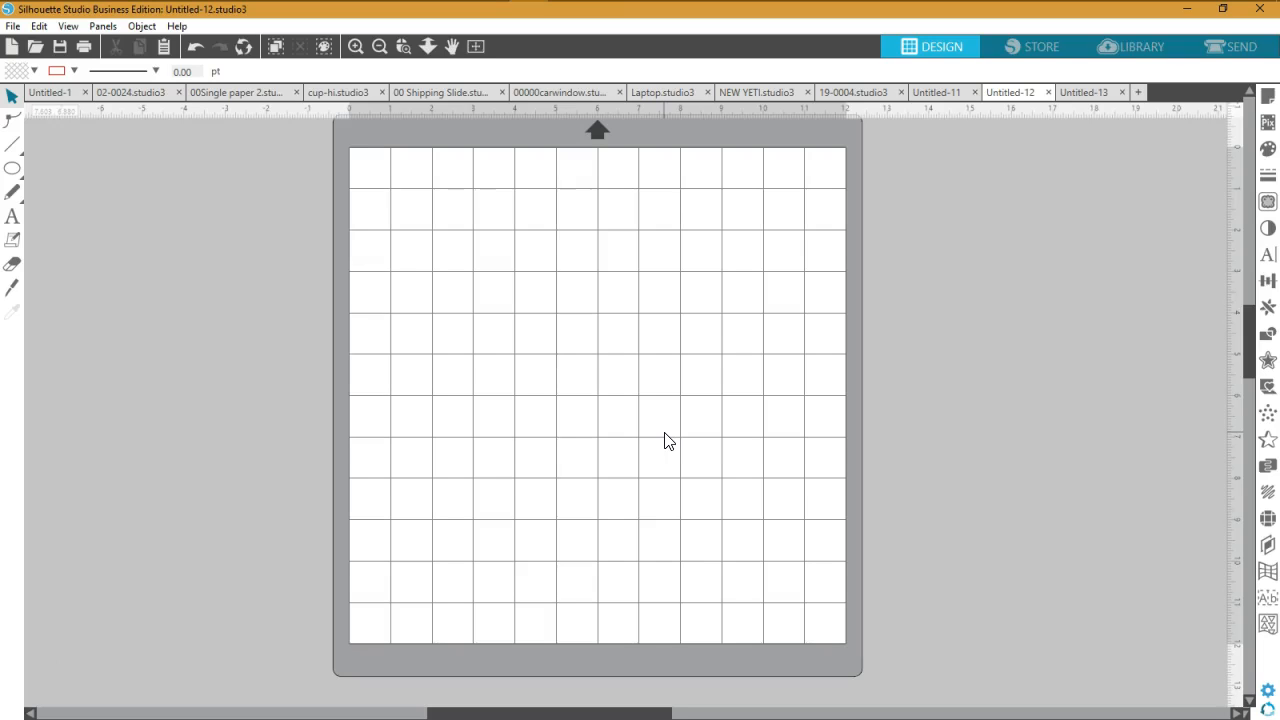
- Paste the three pumpkin designs onto the page, move them together into the middle of the mat, and deselect them
key("ctrl+v")
left_click_drag(663, 445, 733, 560)
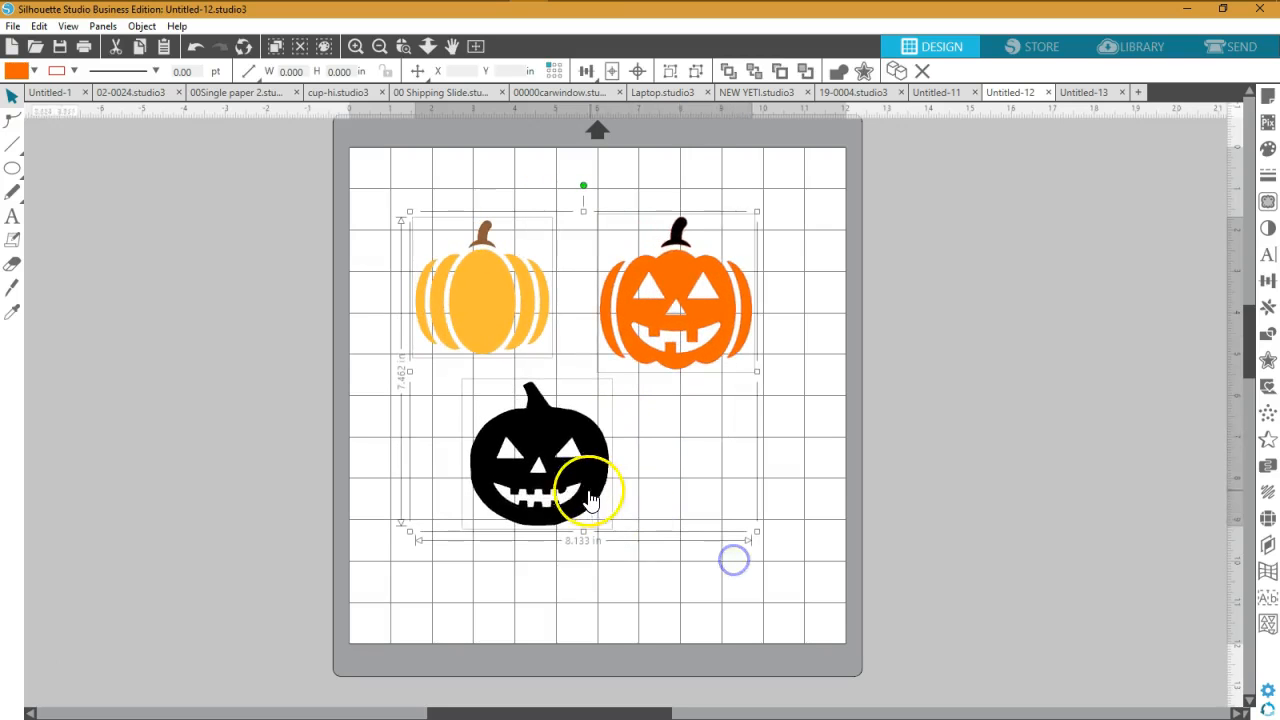
left_click(757, 451)
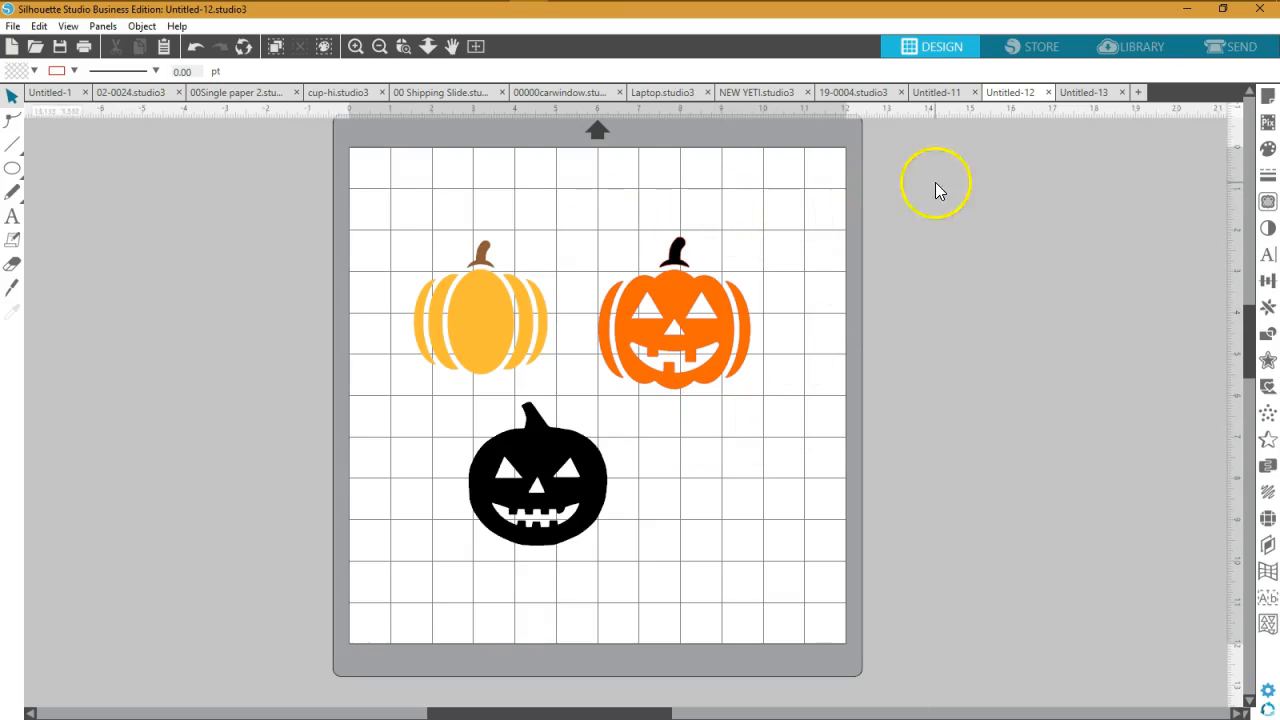
- Turn on Type 1 registration marks (CAMEO, Portrait, Curio) in the page setup
left_click(1263, 100)
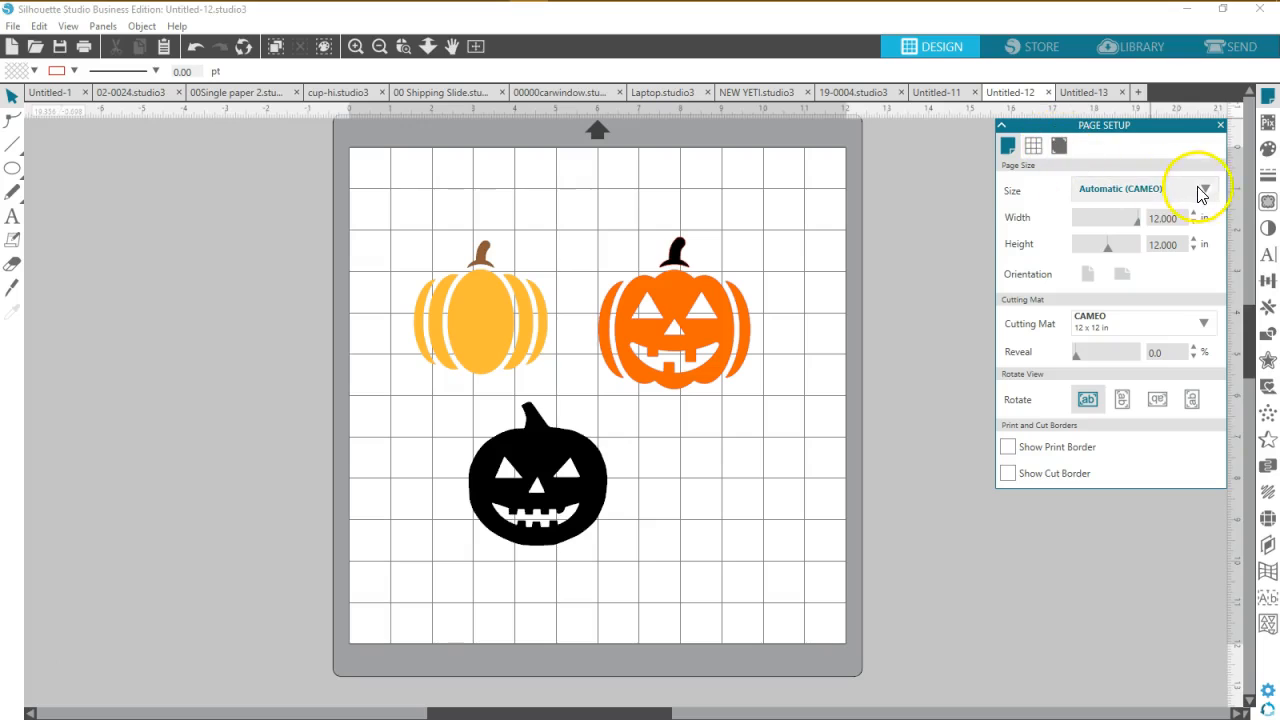
left_click(1061, 146)
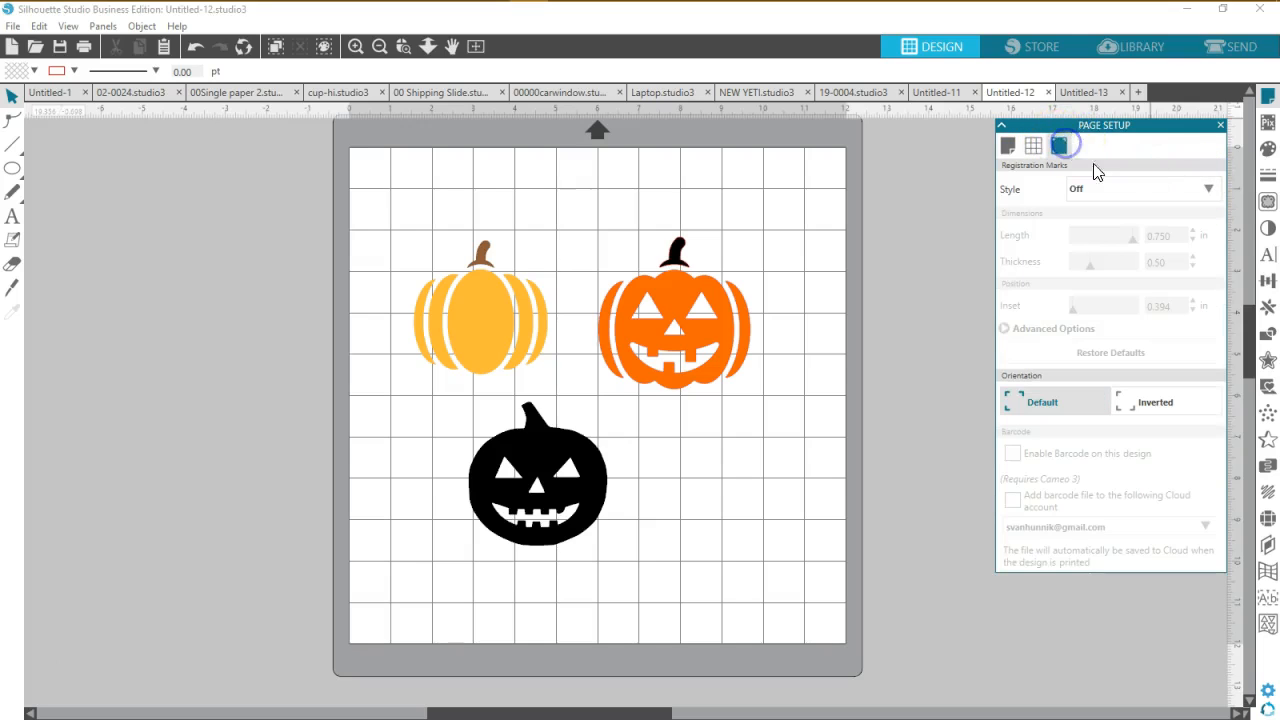
left_click(1117, 192)
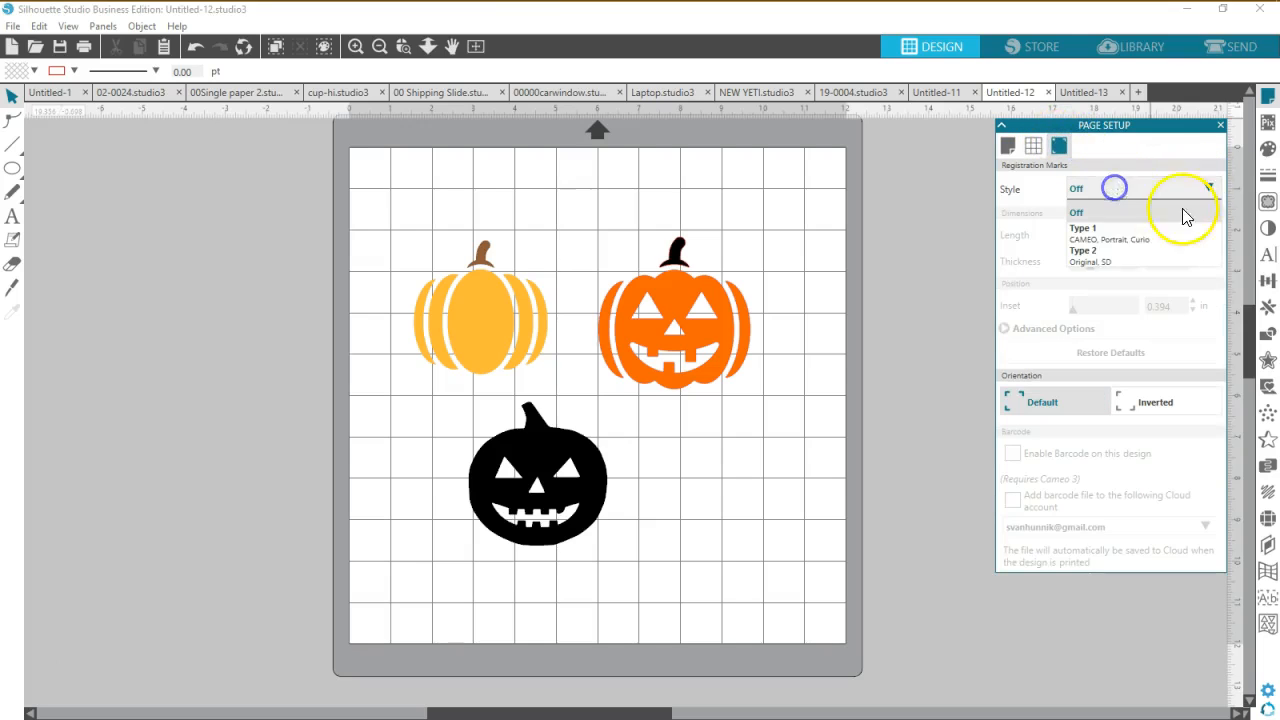
left_click(1094, 244)
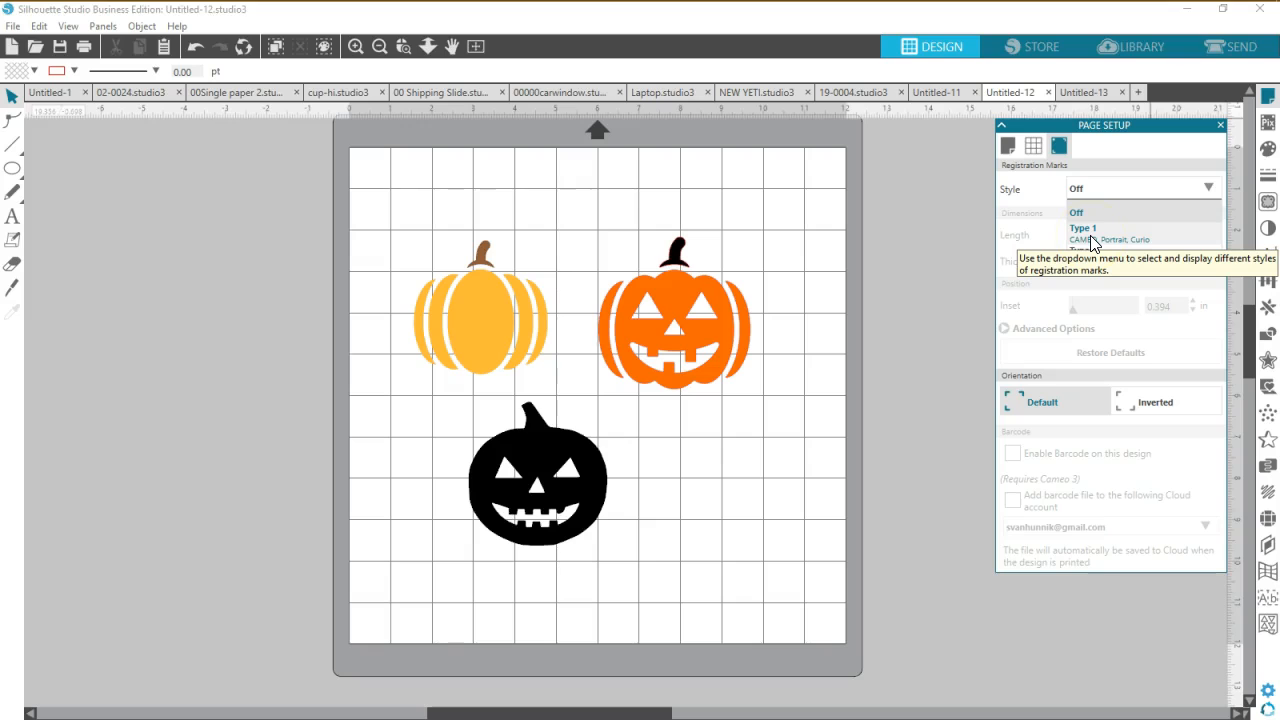
left_click(1093, 240)
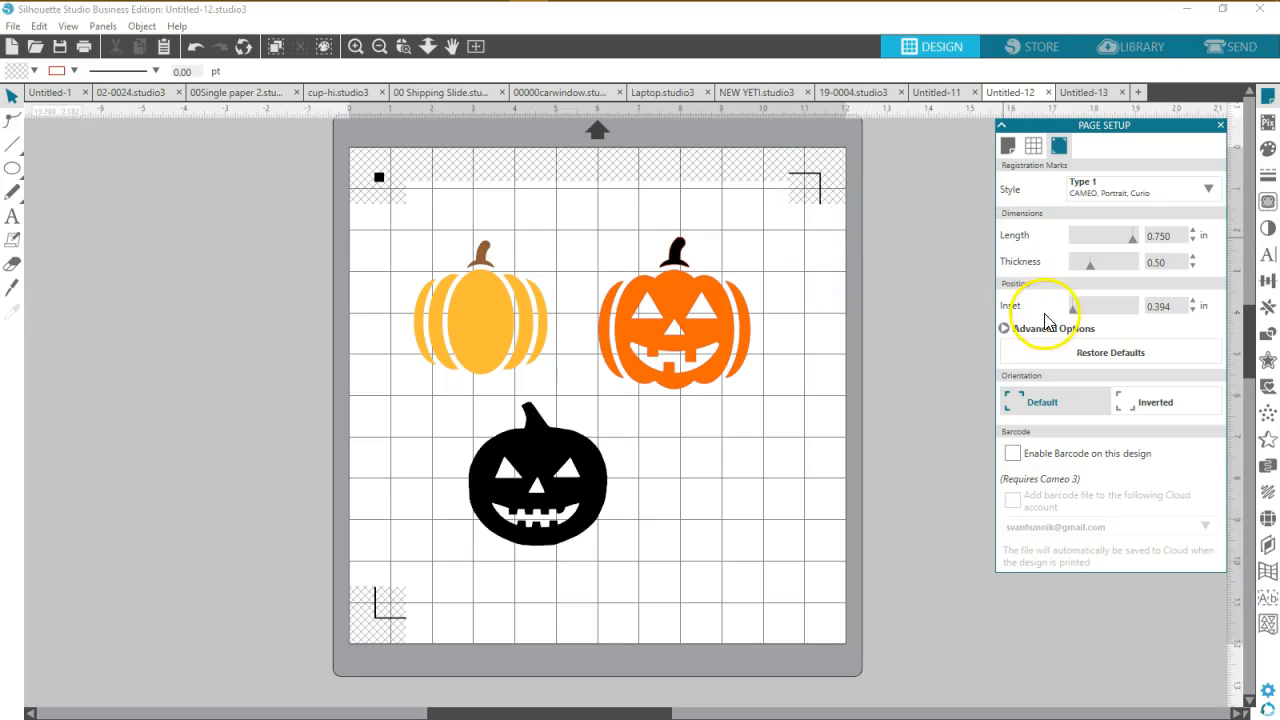
- Set the registration marks' thickness to 1.00 and their inset to 0.394 in
left_click_drag(1092, 265, 1111, 269)
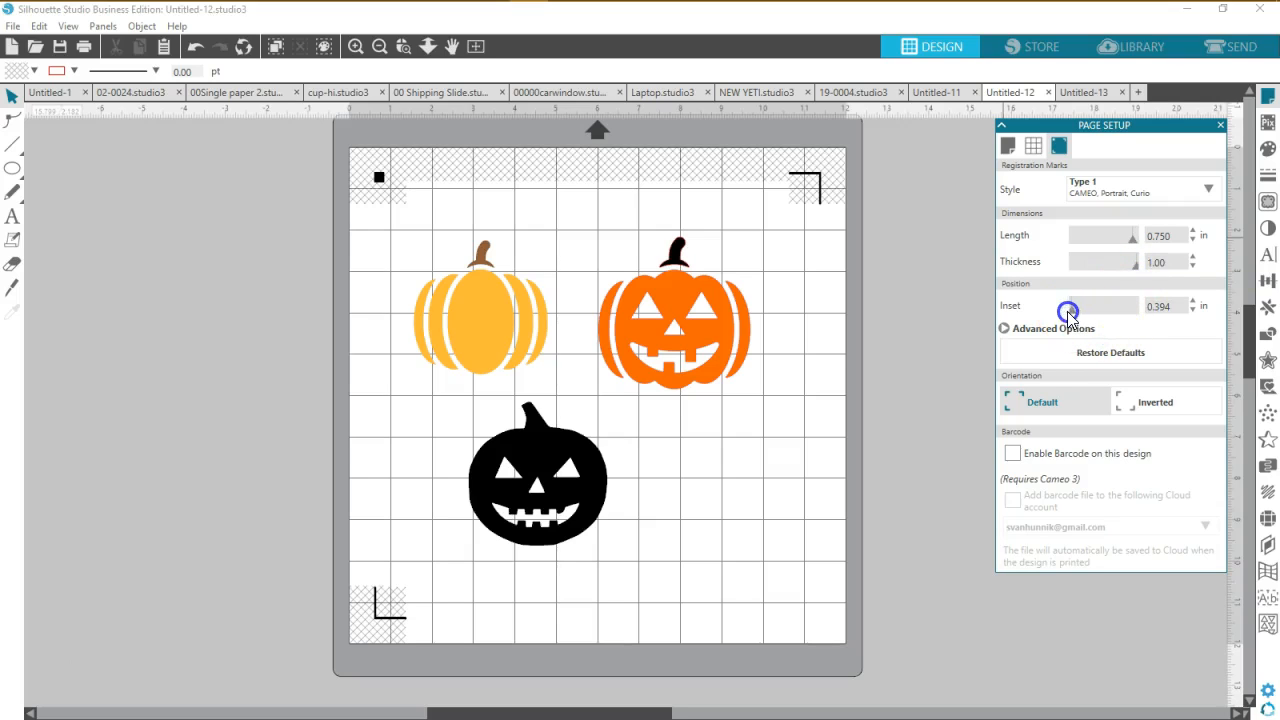
left_click_drag(1068, 313, 1065, 316)
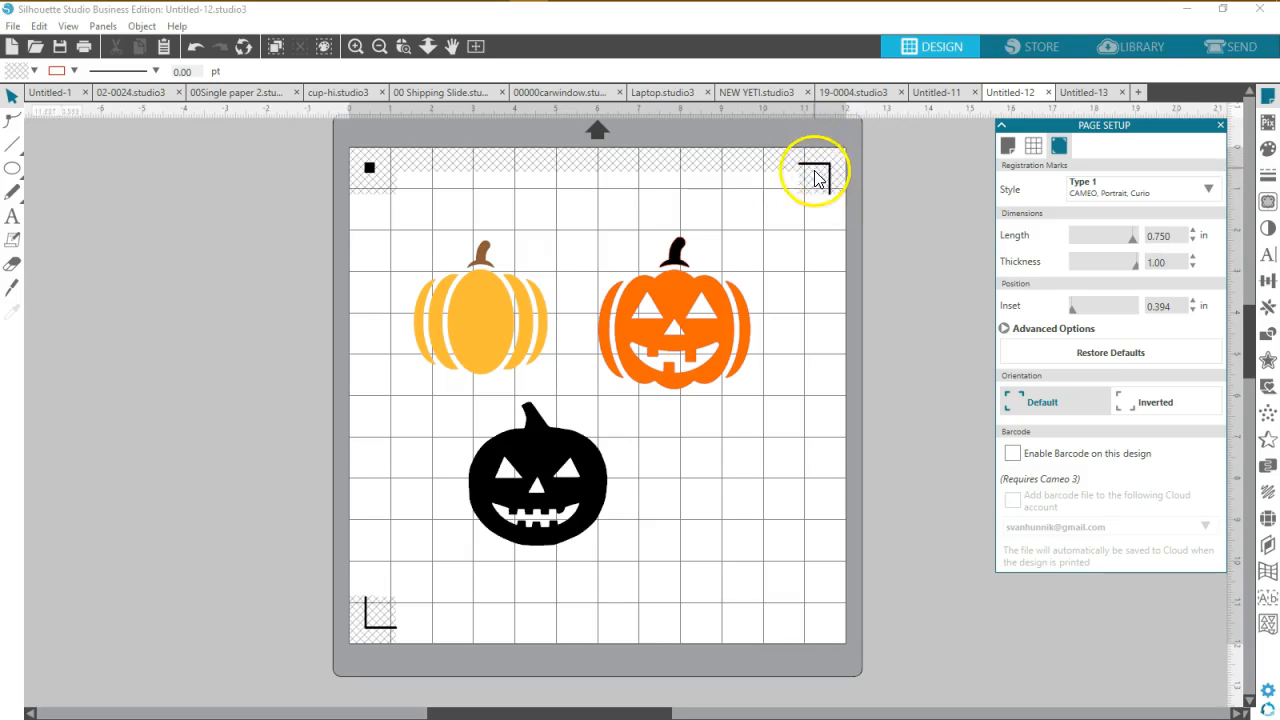
left_click(1268, 97)
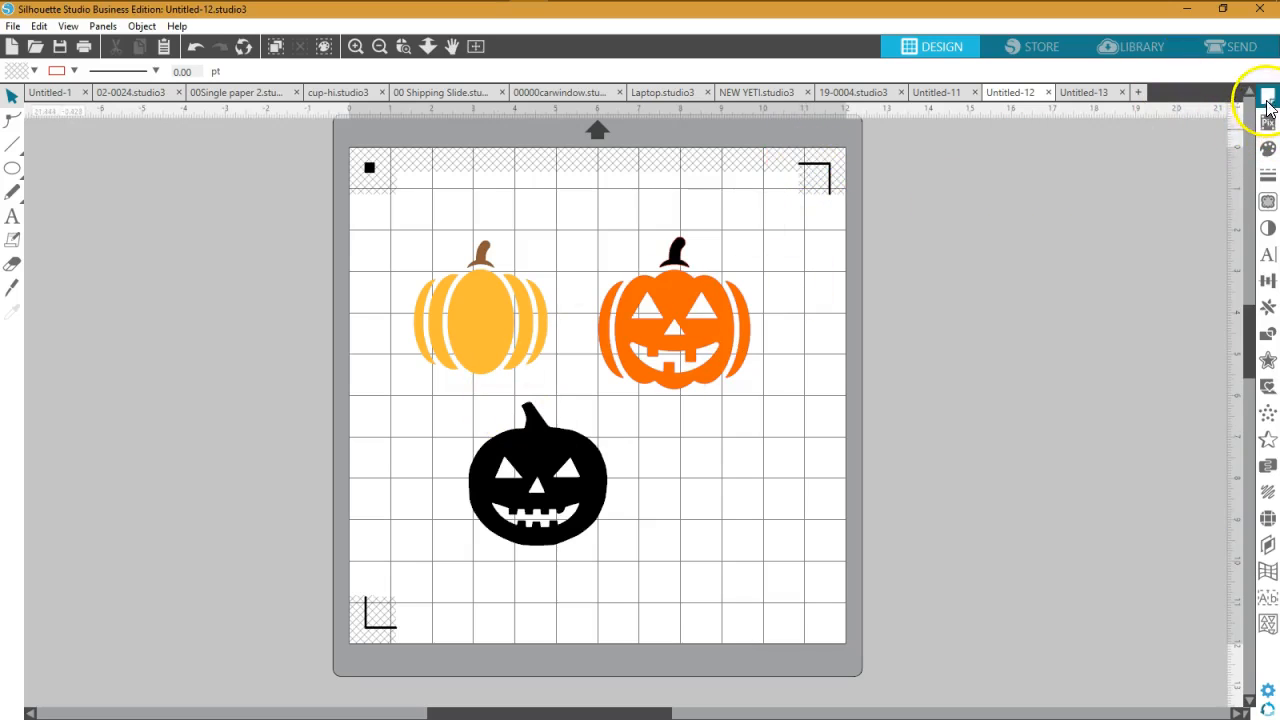
- Set the page size to Current Printer in portrait orientation and show the print and cut borders
left_click(1267, 98)
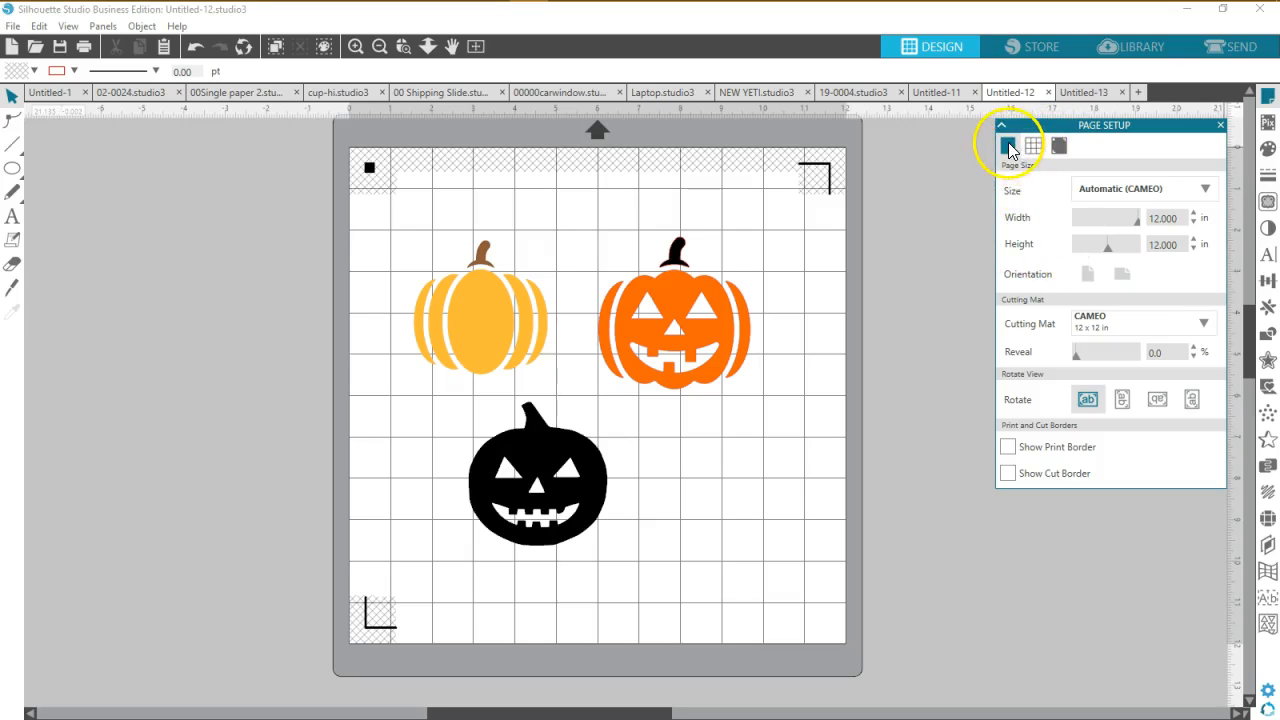
left_click(1206, 189)
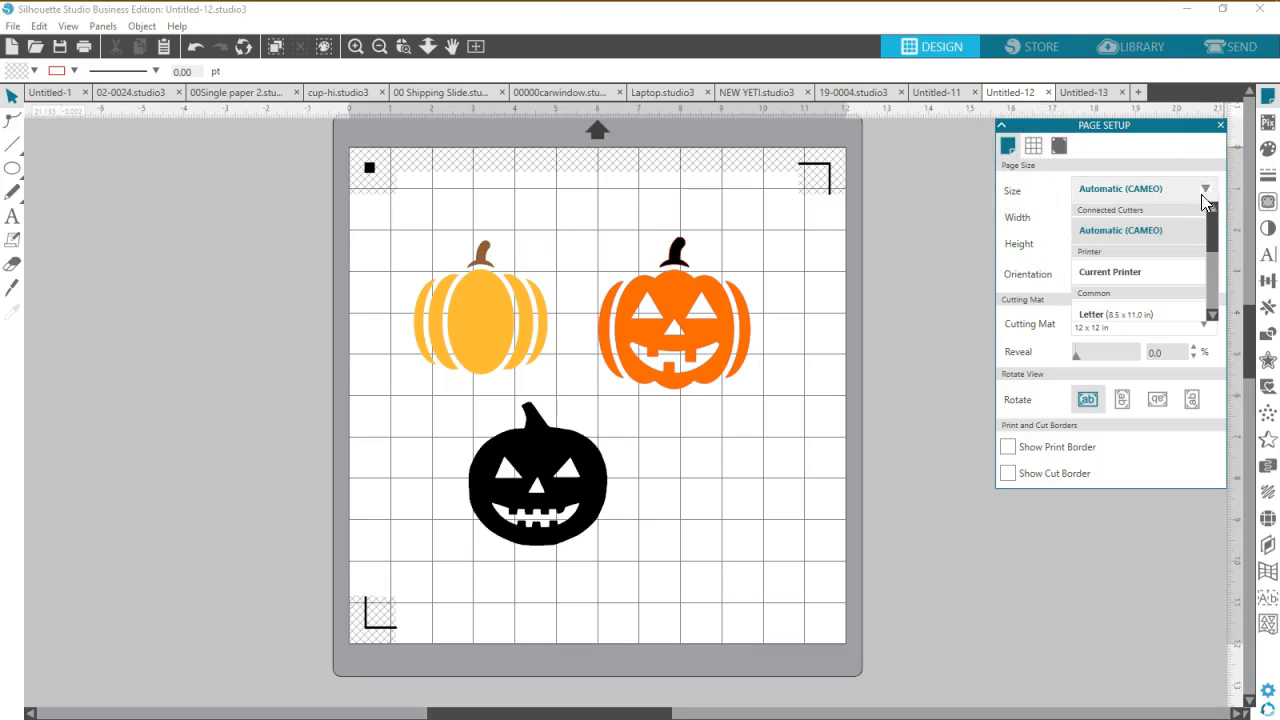
left_click(1105, 272)
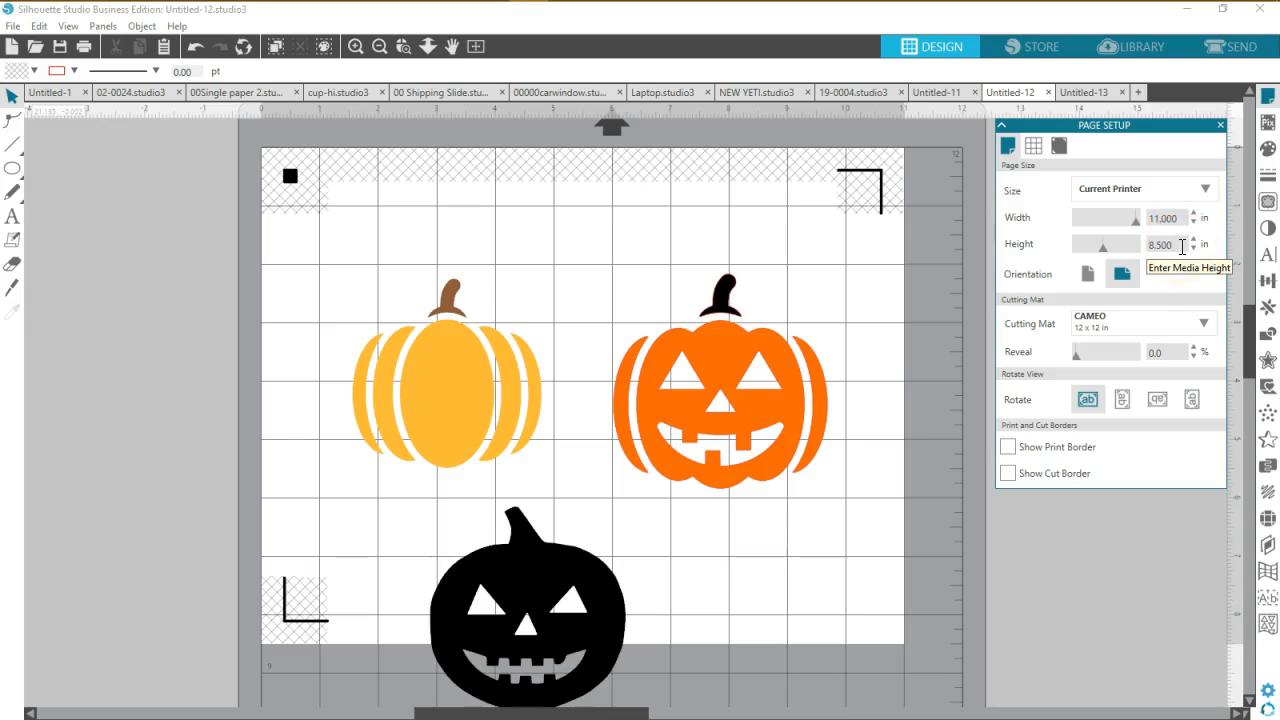
left_click(1089, 282)
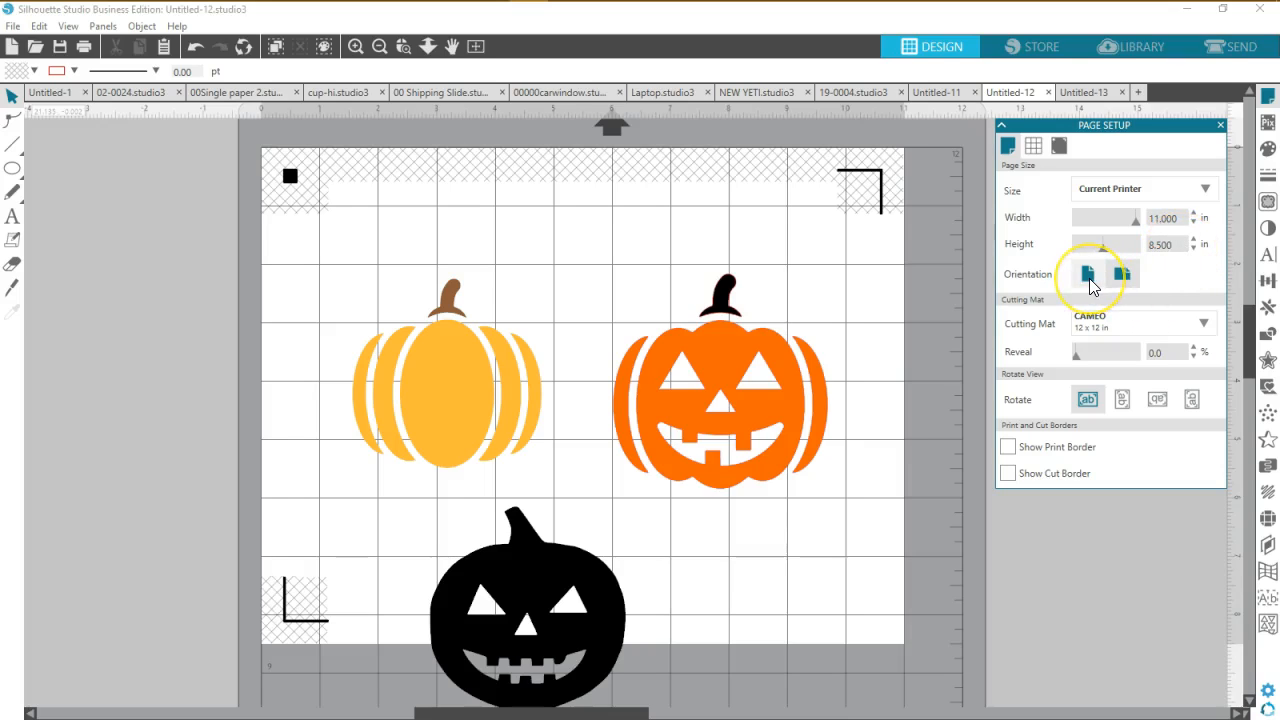
left_click(1089, 282)
left_click(1020, 318)
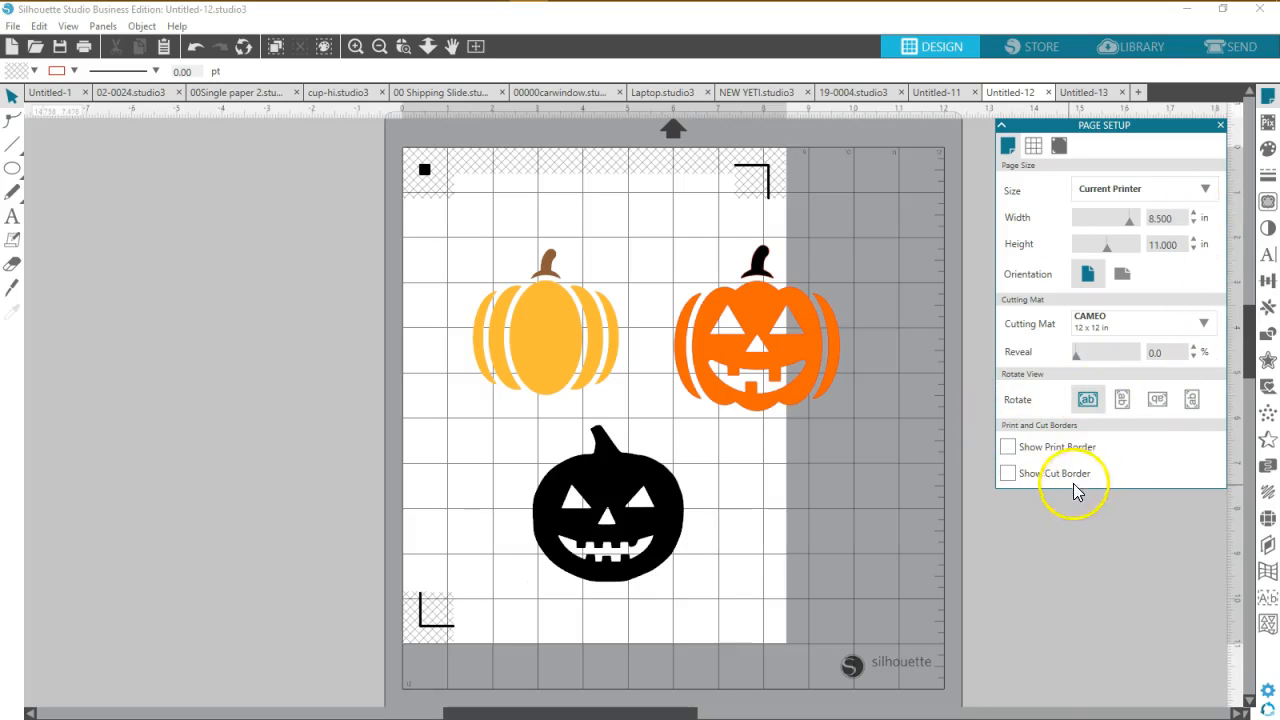
left_click(1008, 448)
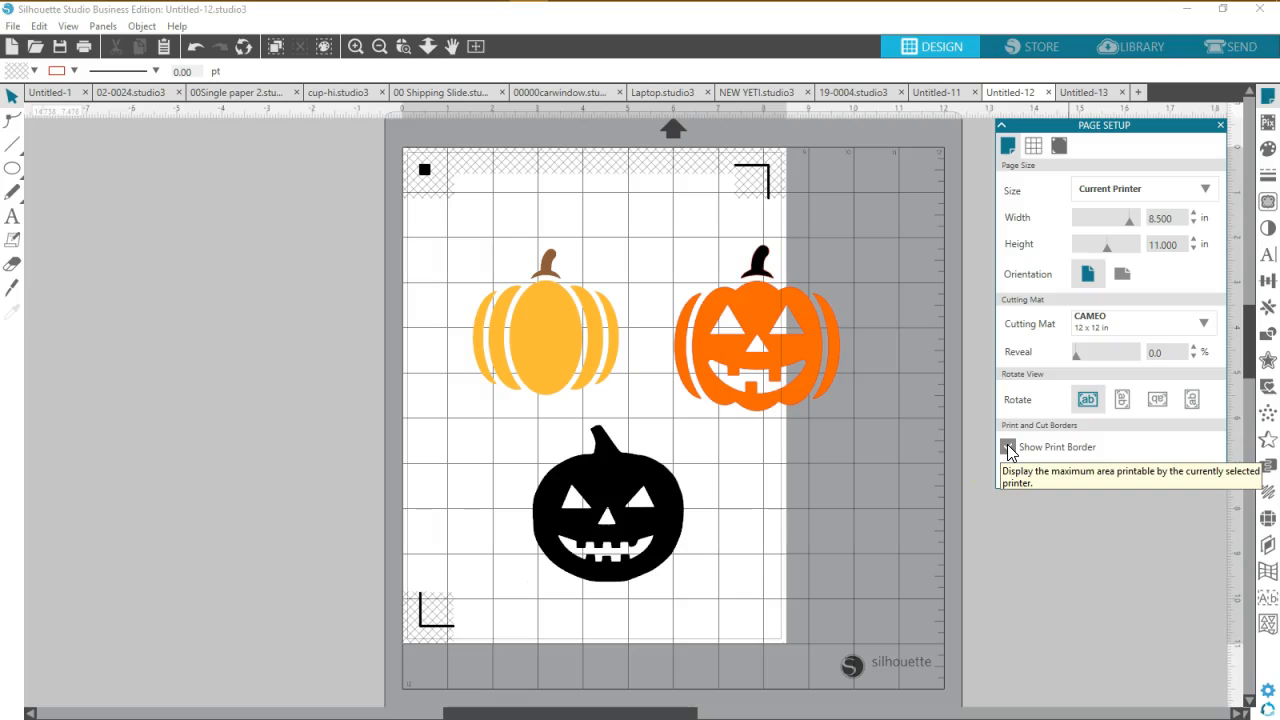
left_click(1008, 474)
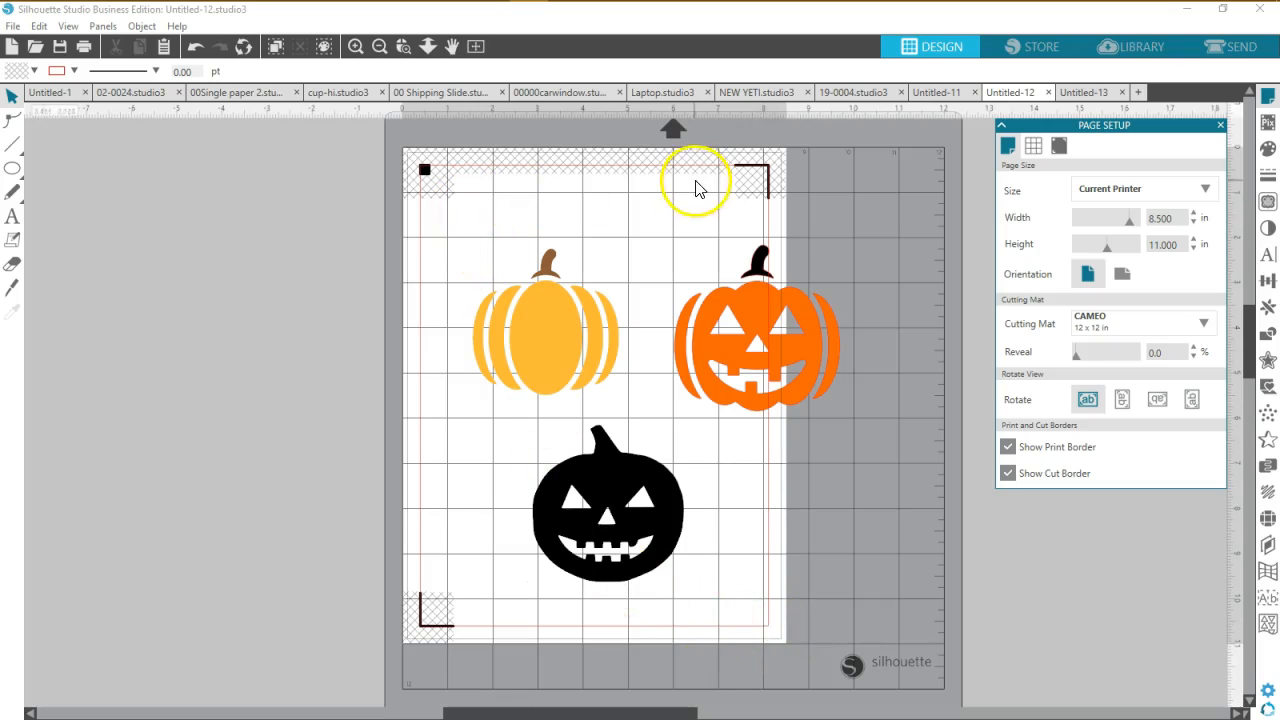
- Move the yellow pumpkin up to the page's left edge so that it overlaps the cut border, and view it close up
left_click_drag(553, 369, 483, 294)
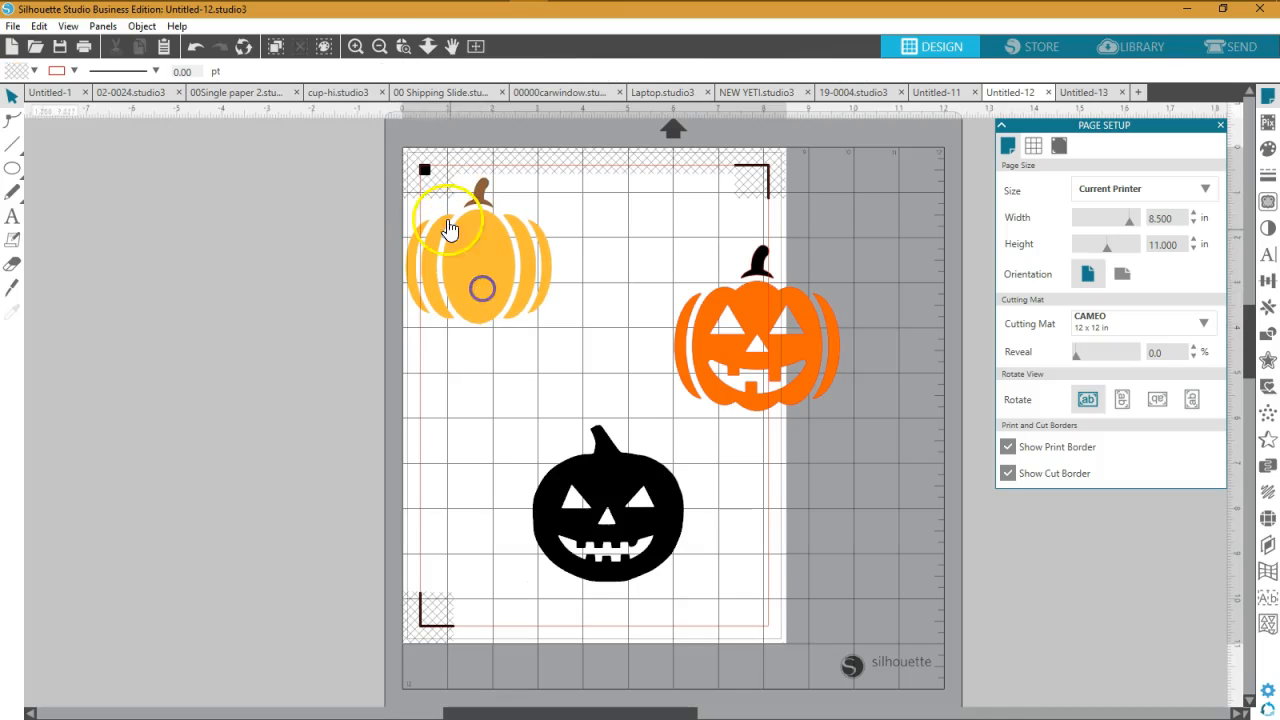
left_click(355, 46)
left_click(356, 52)
scroll(341, 343, "up", 2)
left_click_drag(650, 712, 604, 710)
scroll(423, 457, "up", 5)
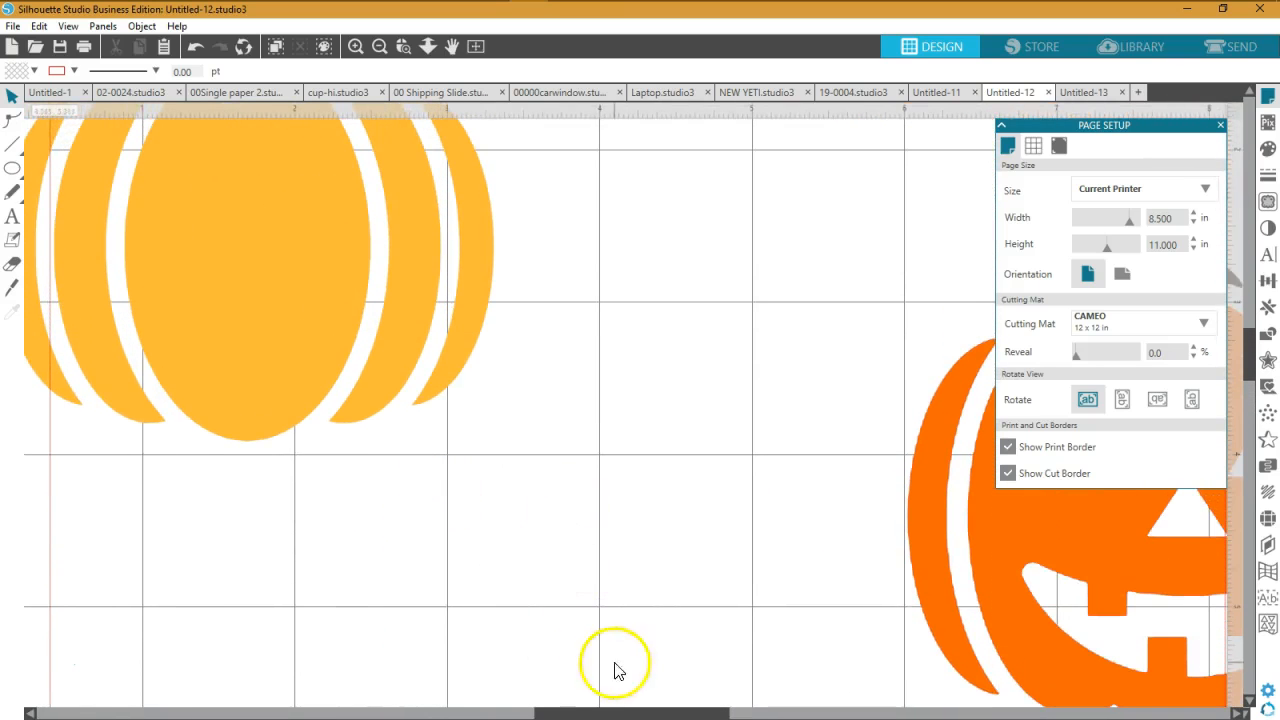
left_click_drag(586, 712, 520, 712)
scroll(490, 605, "up", 1)
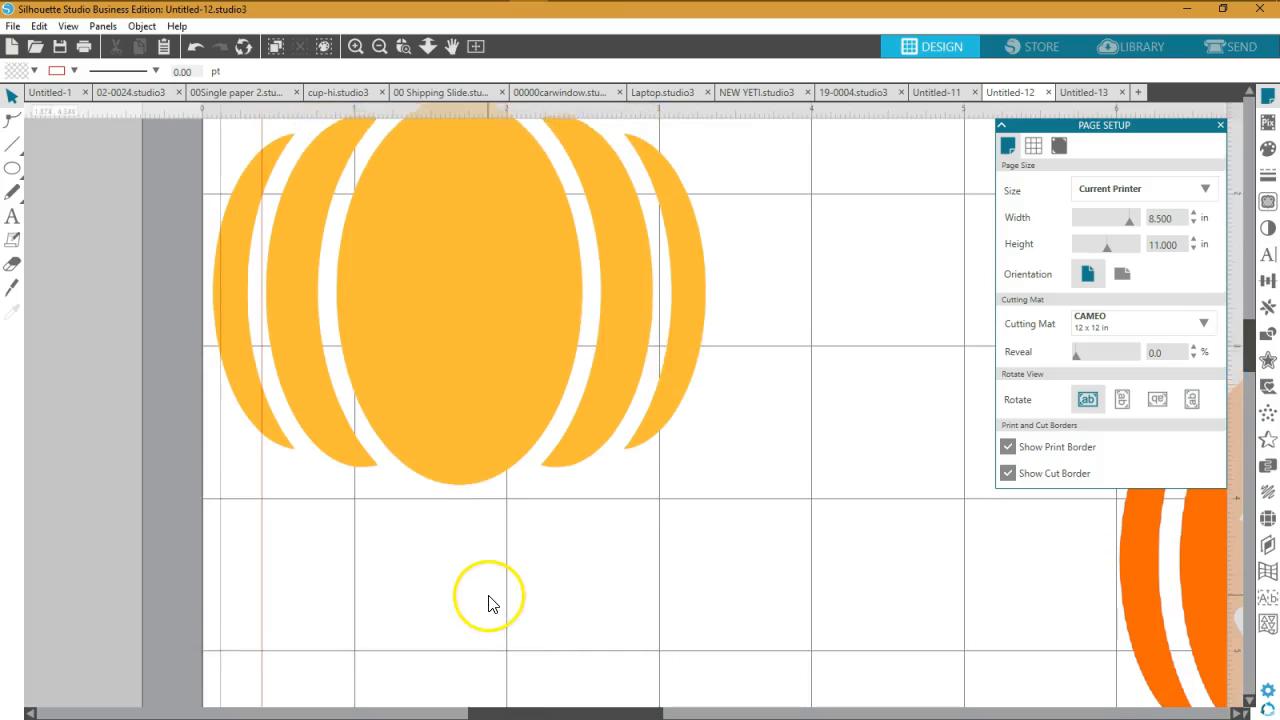
- Shift the yellow pumpkin inward and back across the left cut border, leaving it just inside the line
left_click_drag(449, 371, 633, 407)
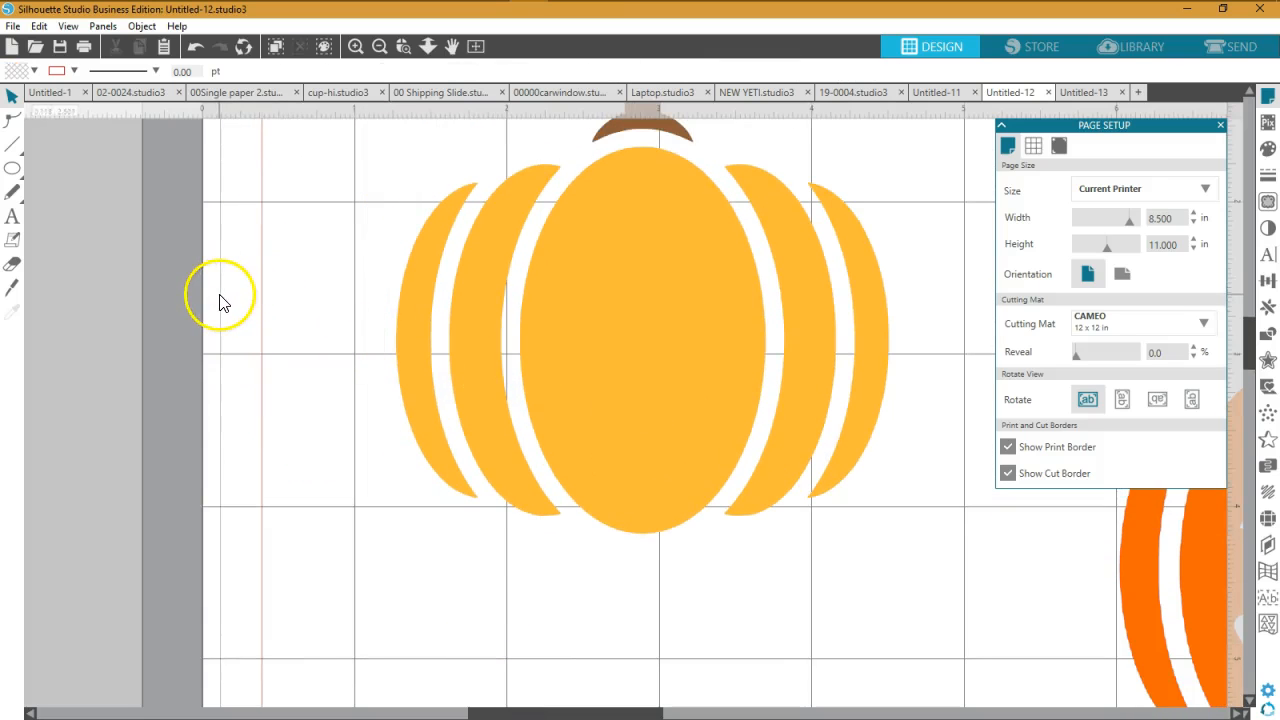
left_click_drag(563, 377, 423, 355)
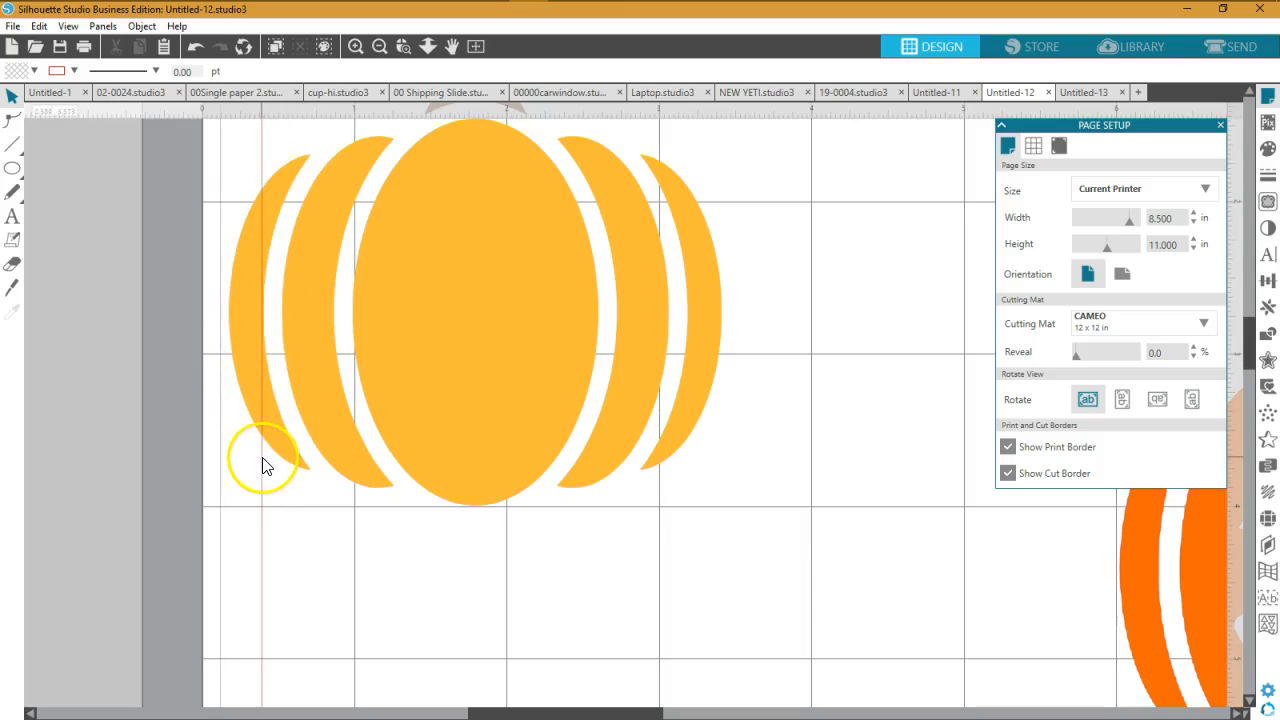
left_click_drag(398, 364, 446, 362)
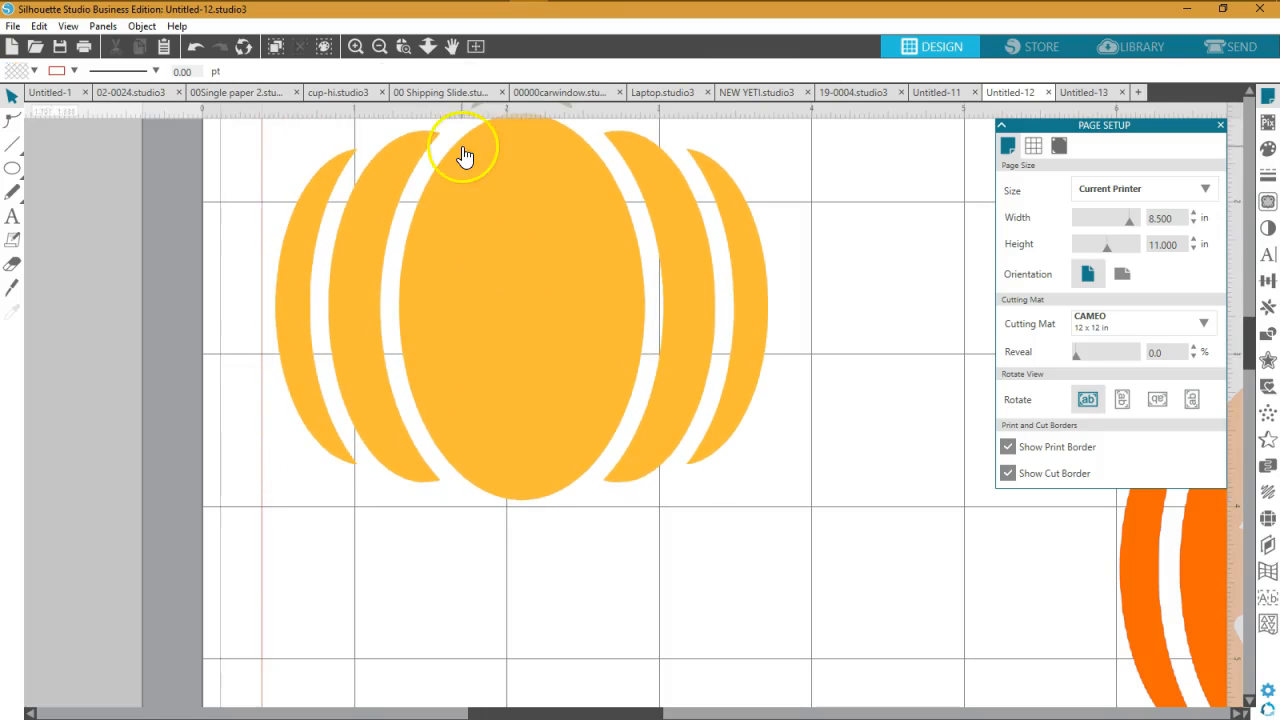
- Move the yellow pumpkin down and clear of the cut border and registration marks, to about X 1.04 in, Y 3.12 in
left_click(475, 46)
left_click_drag(560, 290, 563, 366)
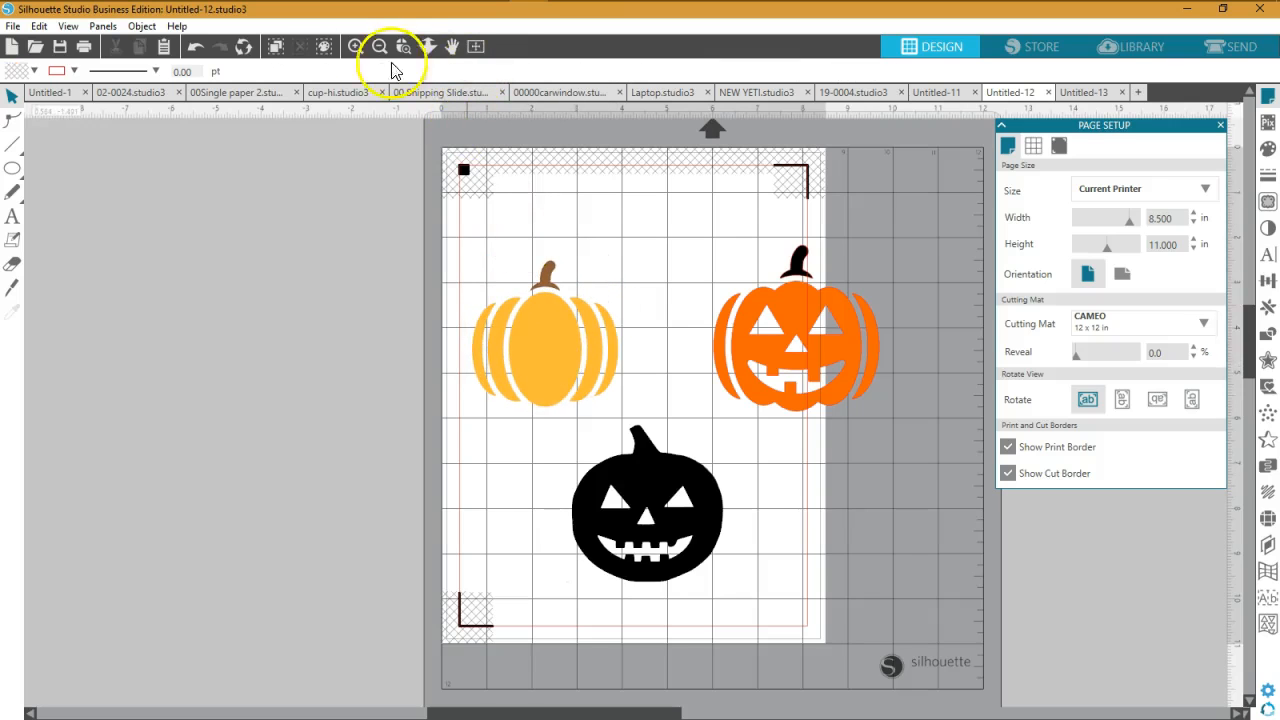
left_click(357, 47)
left_click(357, 47)
left_click_drag(408, 363, 448, 416)
- Move the black pumpkin to the right and the yellow pumpkin slightly down and right, and close the page setup
left_click_drag(680, 583, 781, 578)
left_click_drag(489, 352, 523, 371)
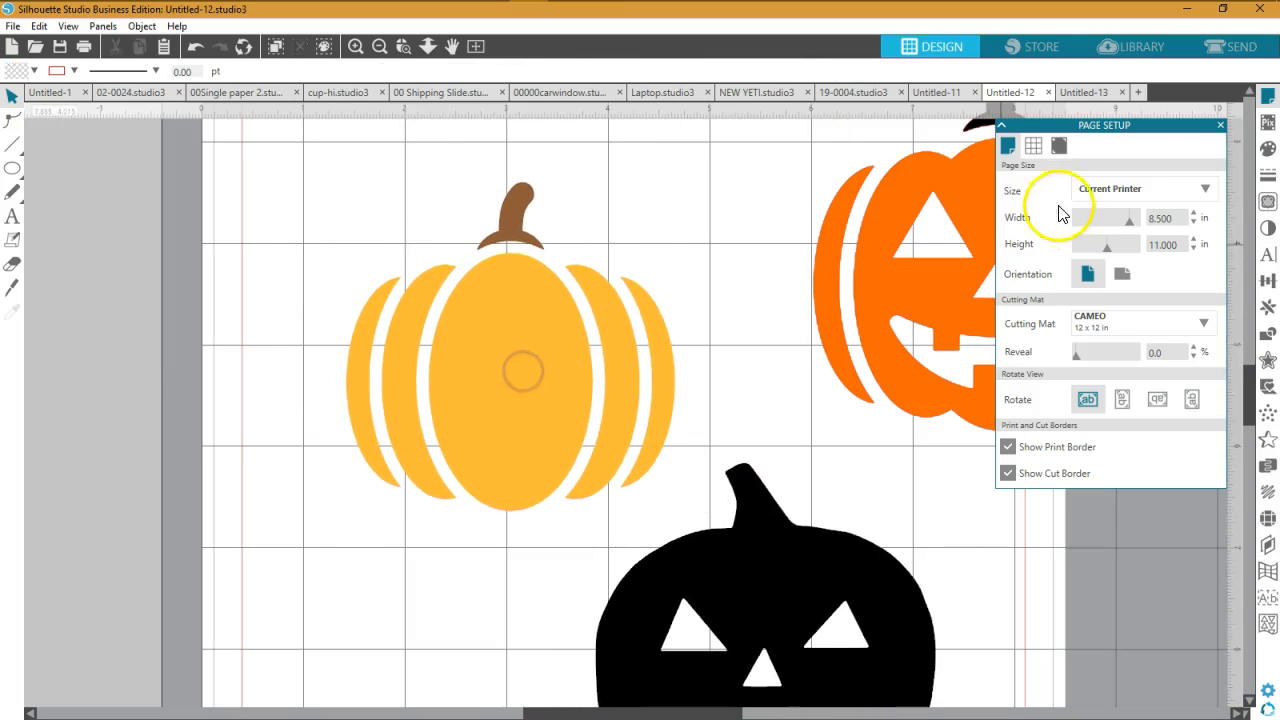
left_click(1220, 125)
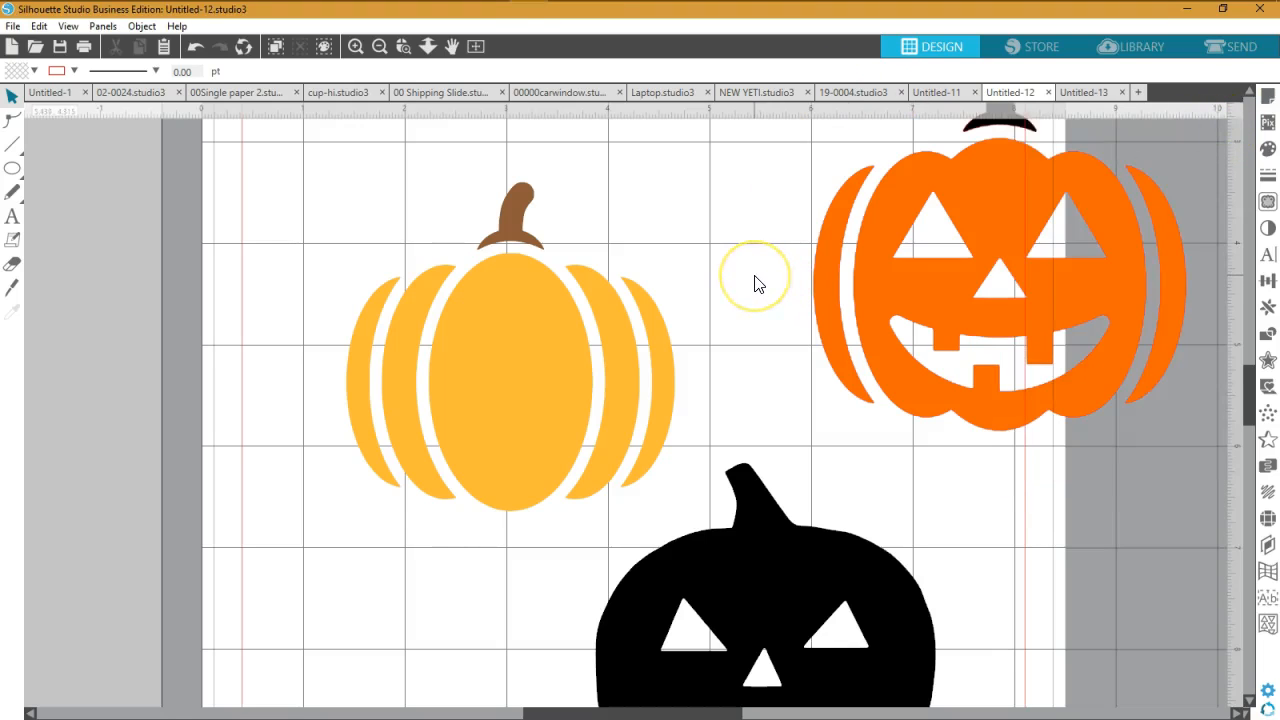
- Create a 0.125 in offset with rounded corners around the yellow pumpkin
left_click(560, 337)
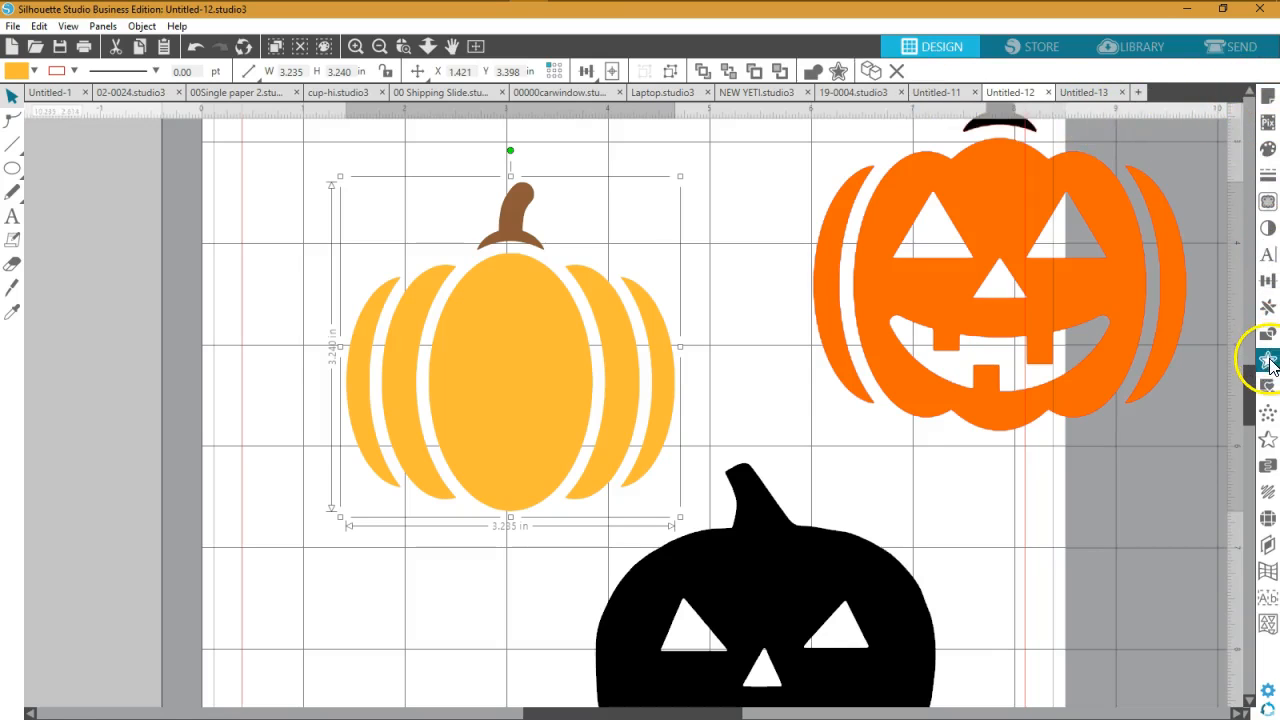
left_click(836, 70)
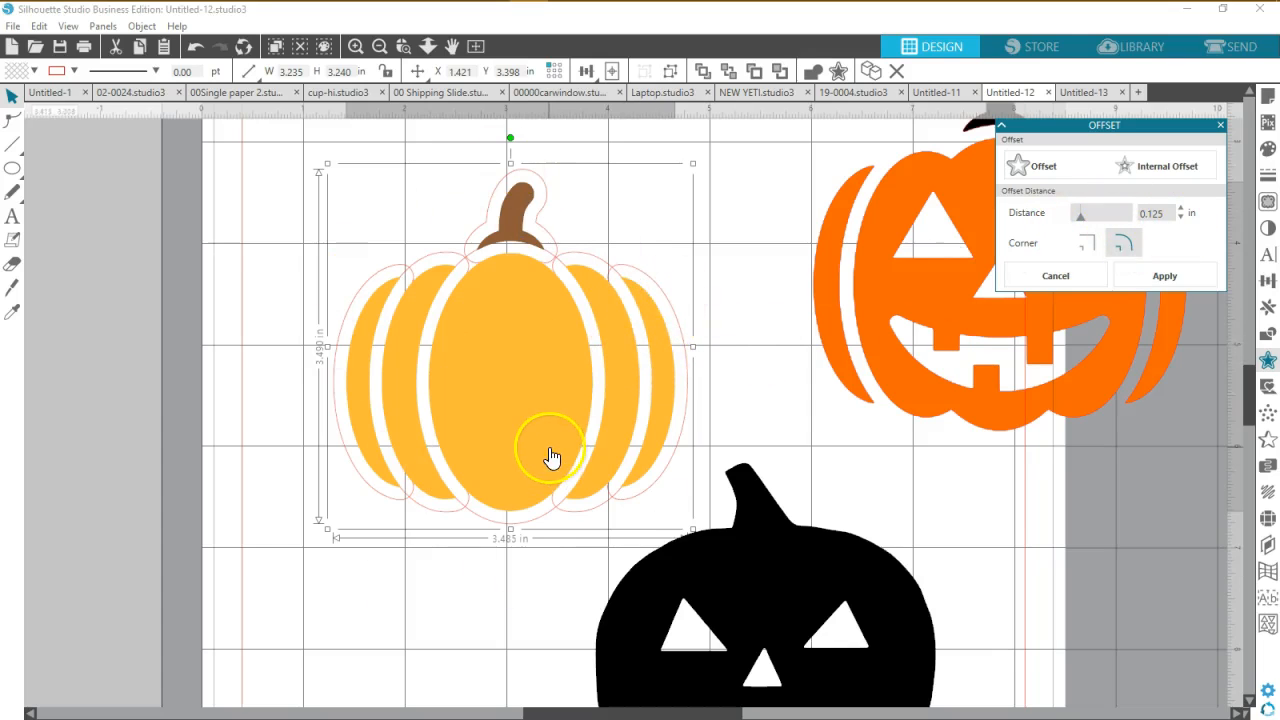
left_click(1165, 279)
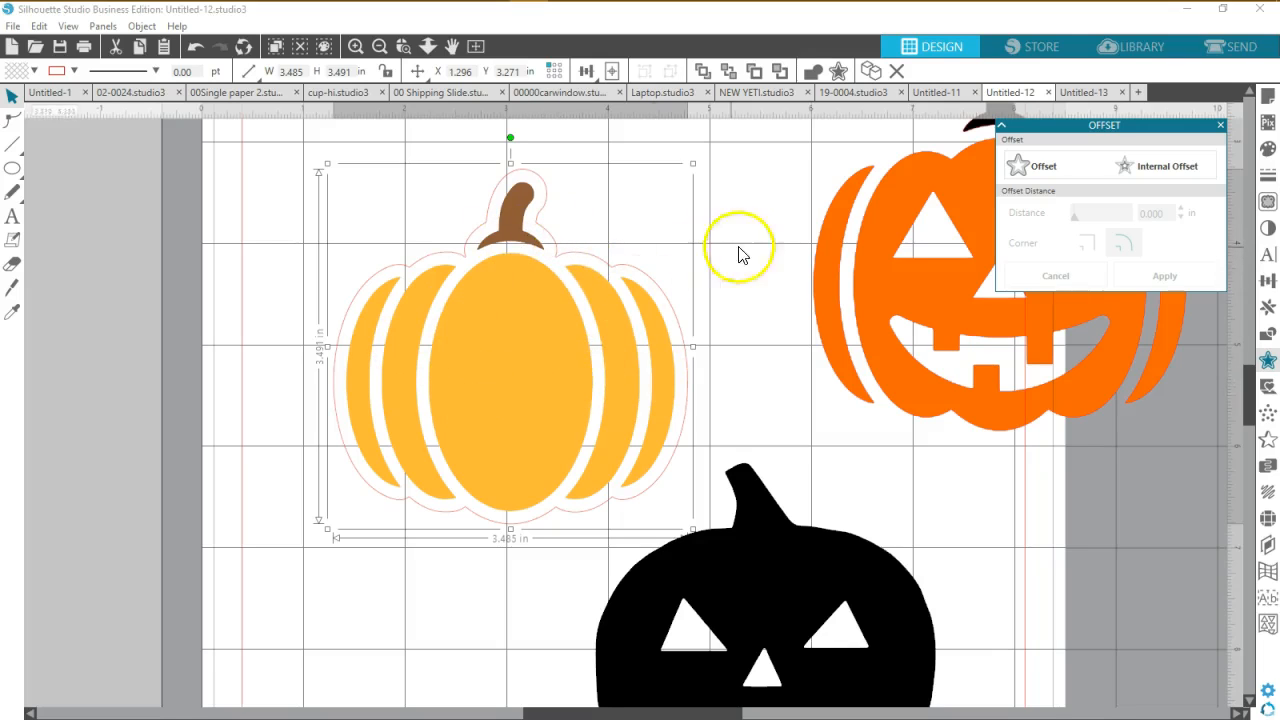
- Undo the yellow pumpkin's offset and the last moves of the yellow and black pumpkins, and close the offset settings
left_click(196, 48)
left_click(196, 47)
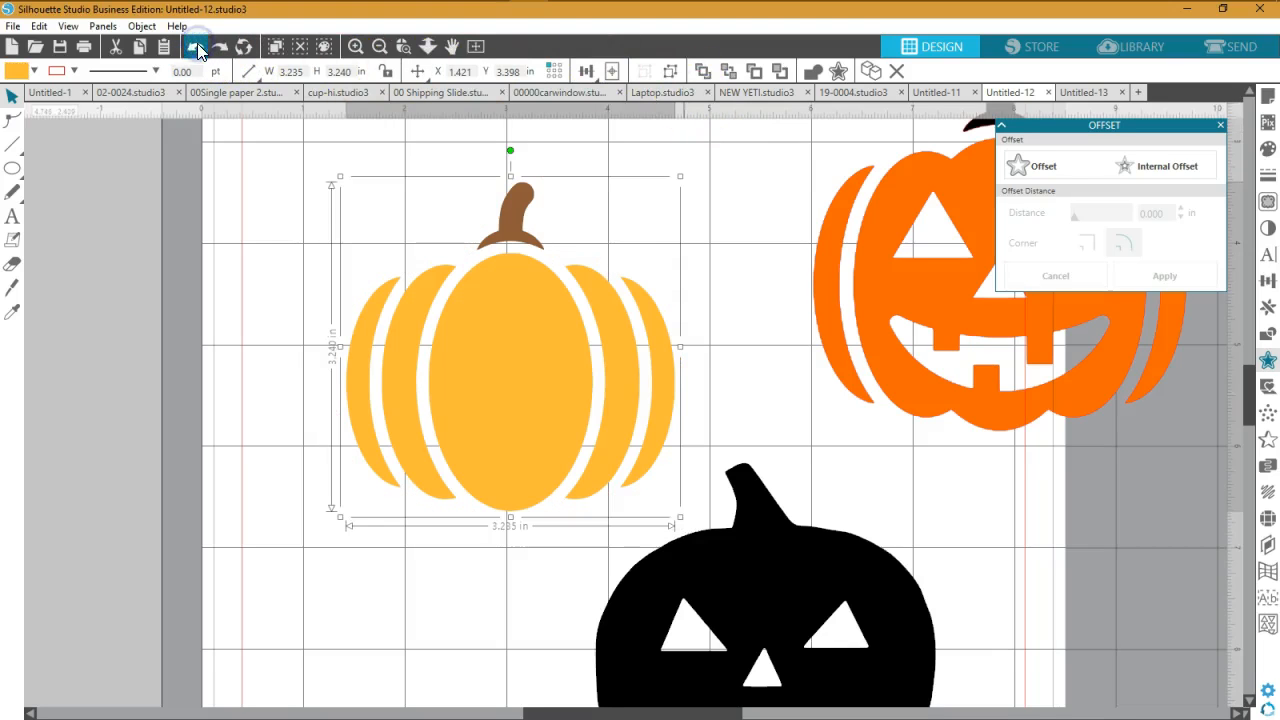
left_click(196, 47)
left_click(196, 47)
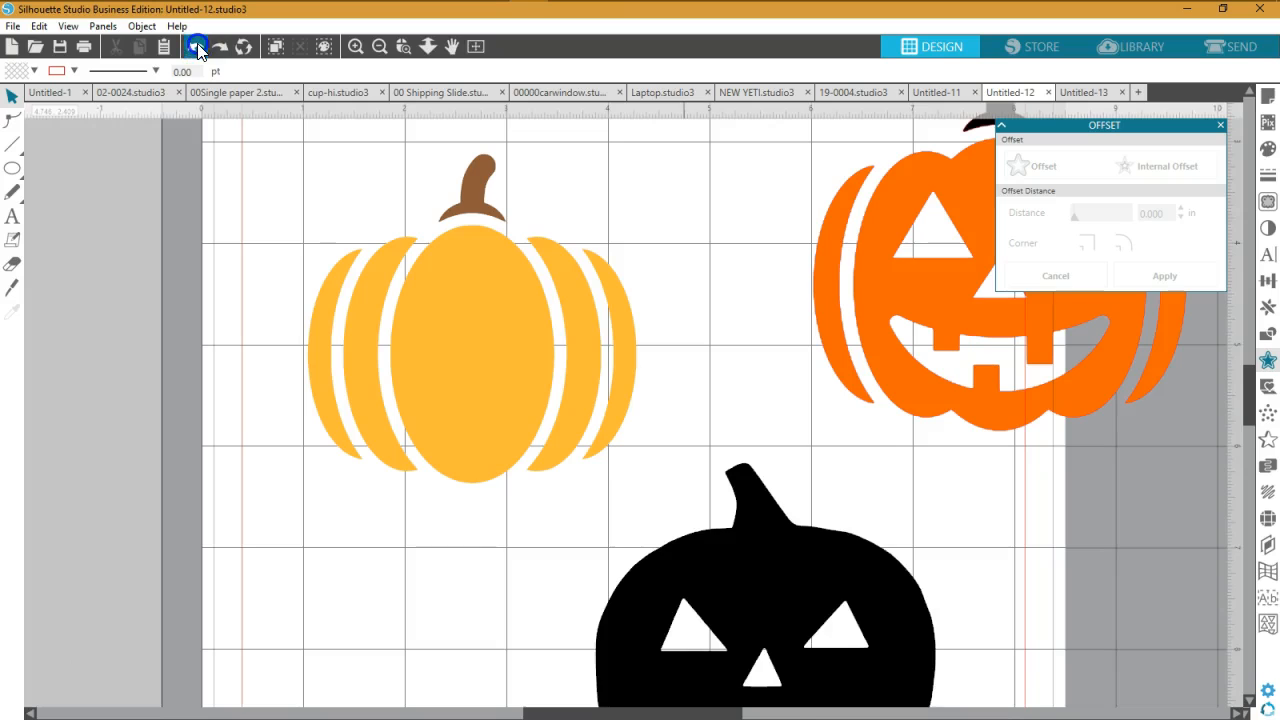
left_click(196, 47)
left_click(1221, 126)
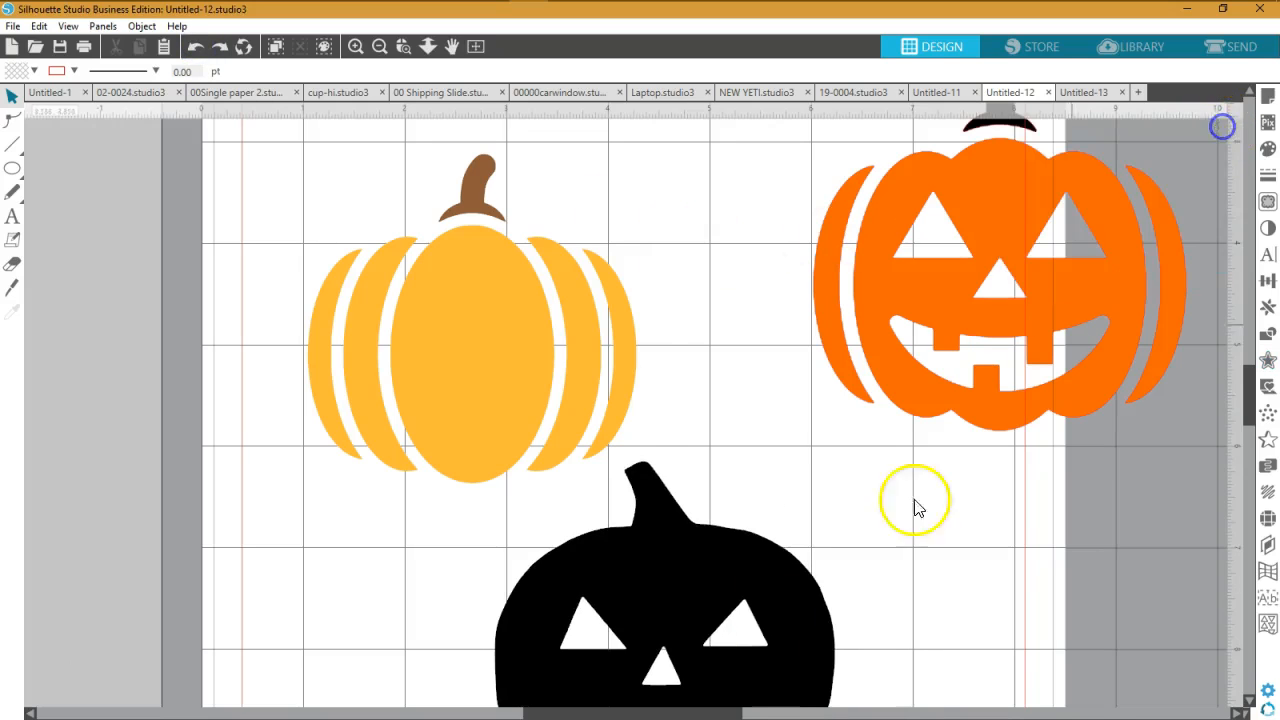
- Start an external offset with rounded corners around the yellow pumpkin
left_click(503, 364)
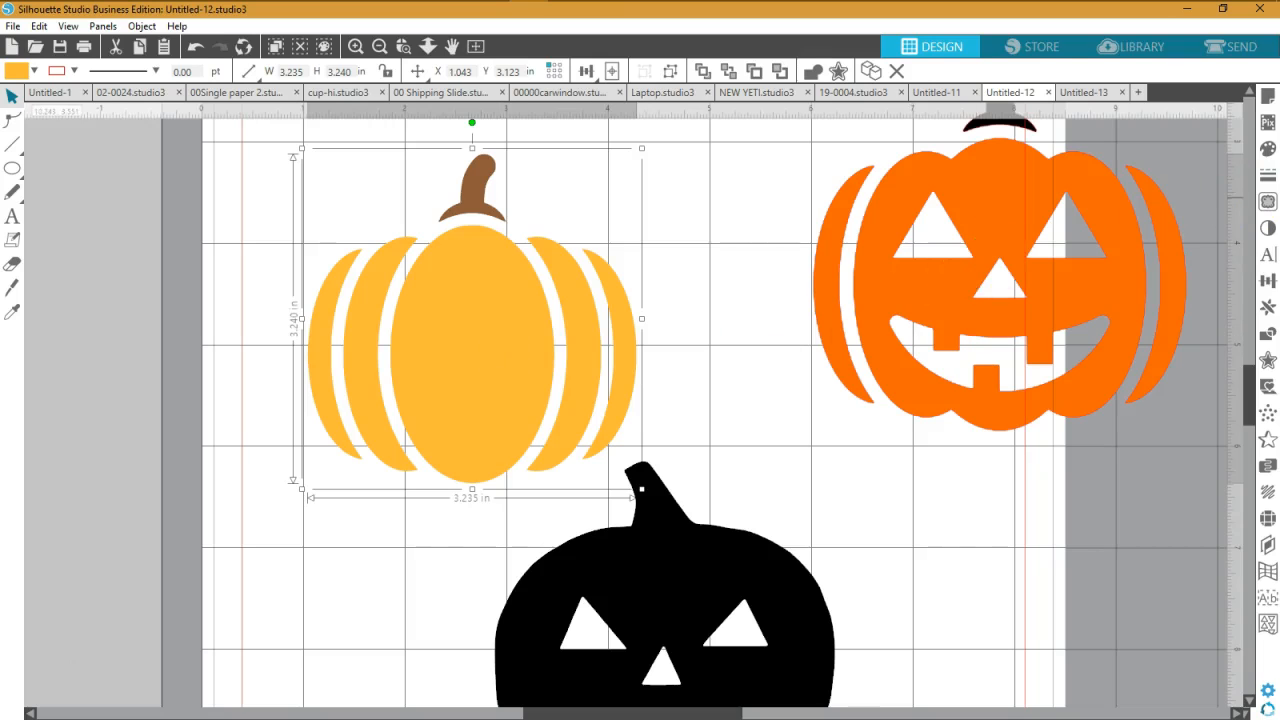
left_click(1268, 362)
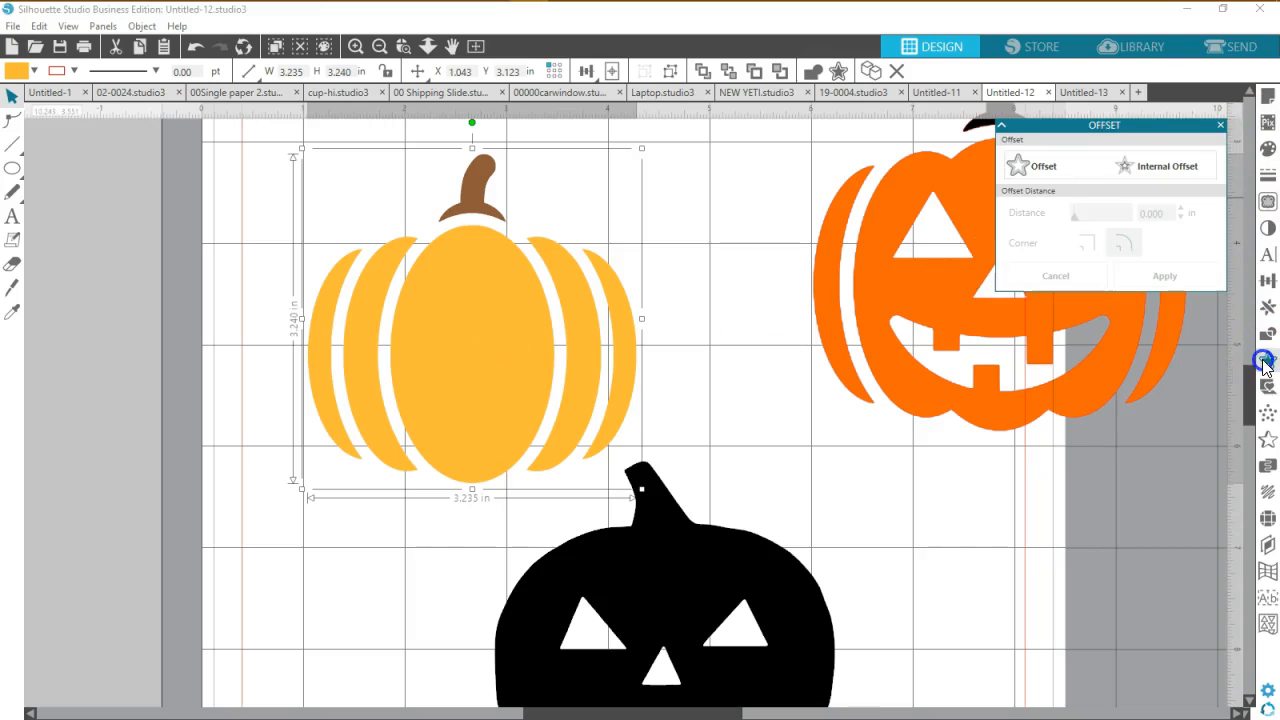
left_click_drag(1108, 130, 822, 185)
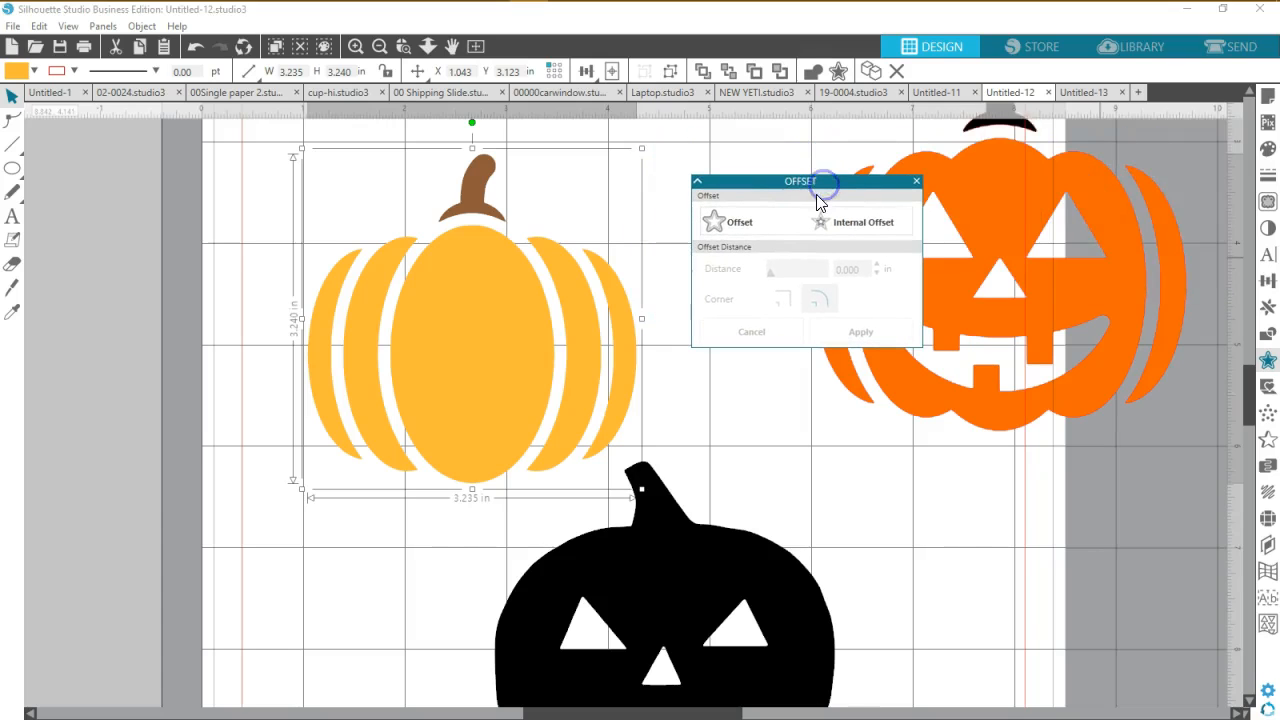
left_click(747, 232)
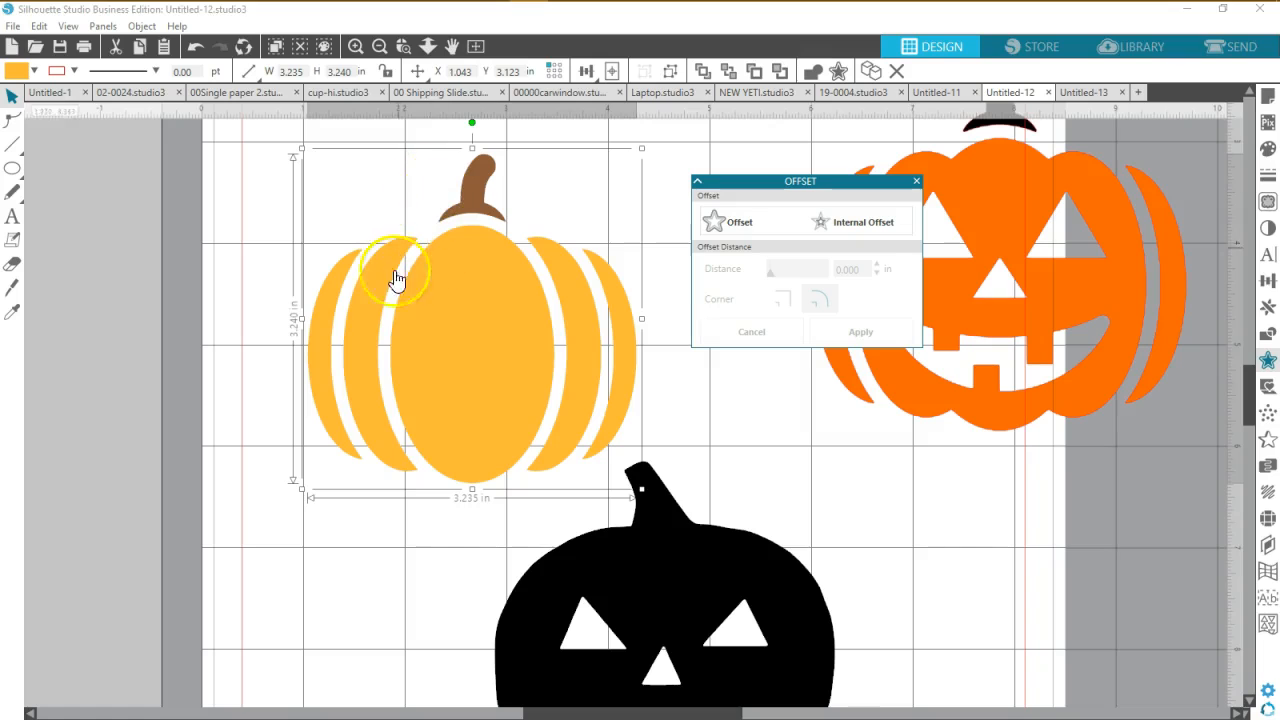
left_click(735, 224)
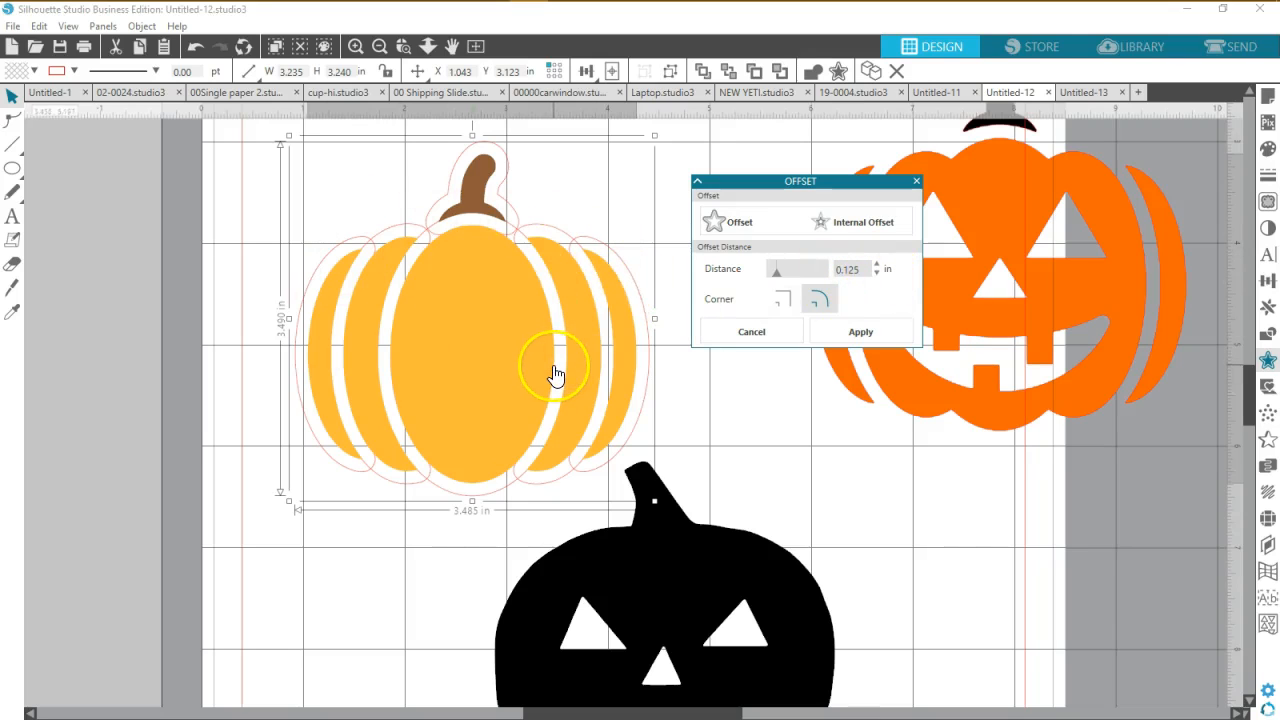
- Set the yellow pumpkin's offset distance to 0.170 in, apply it and close the offset settings
left_click(877, 266)
left_click(877, 266)
left_click(877, 266)
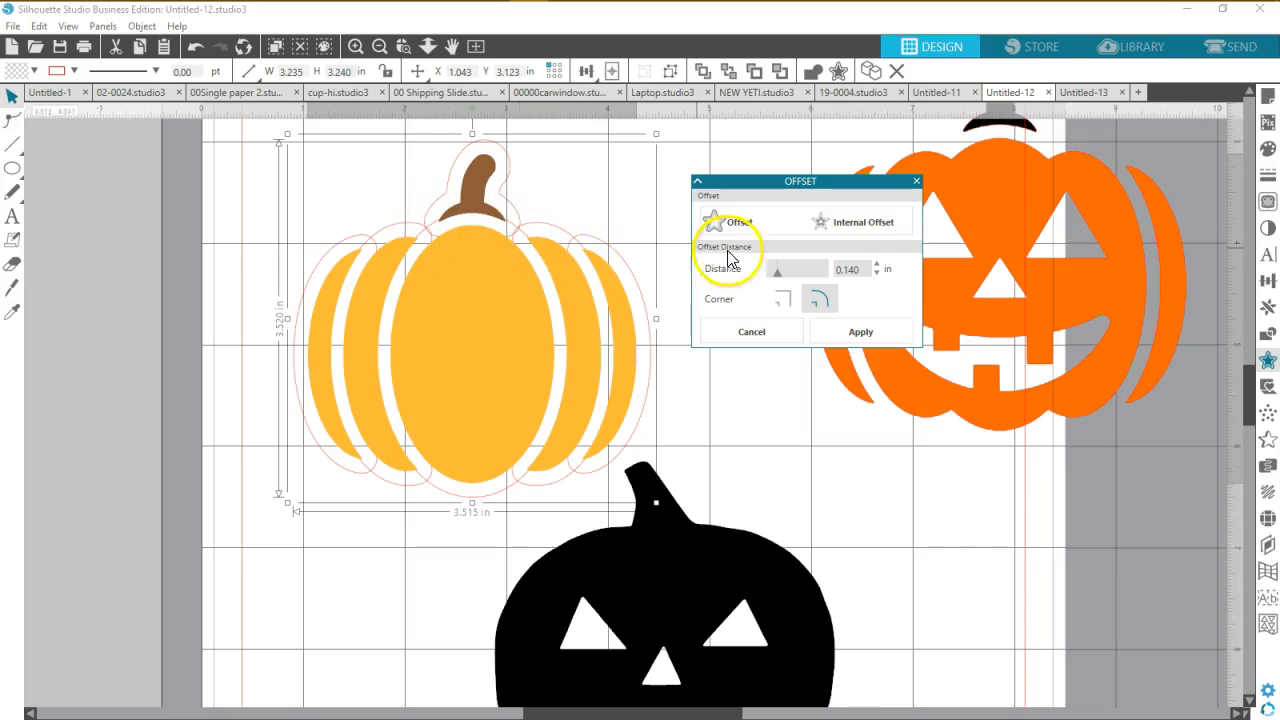
left_click(877, 265)
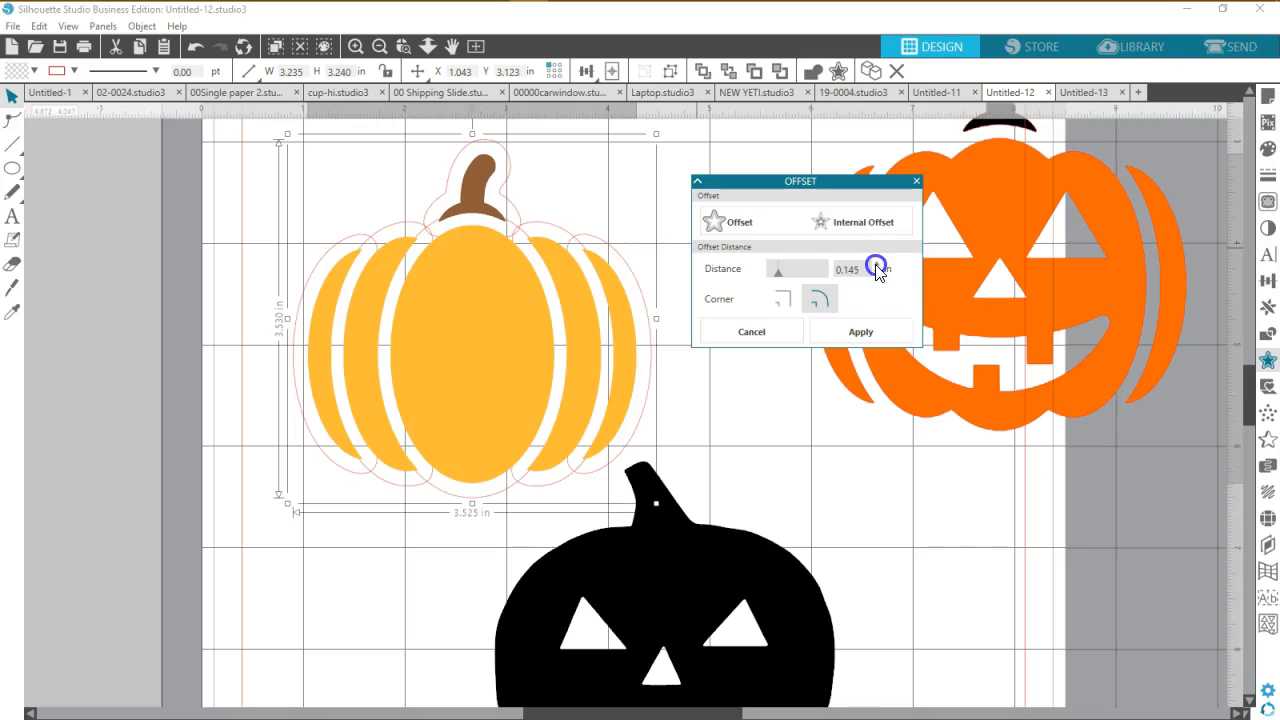
left_click(877, 265)
left_click(877, 265)
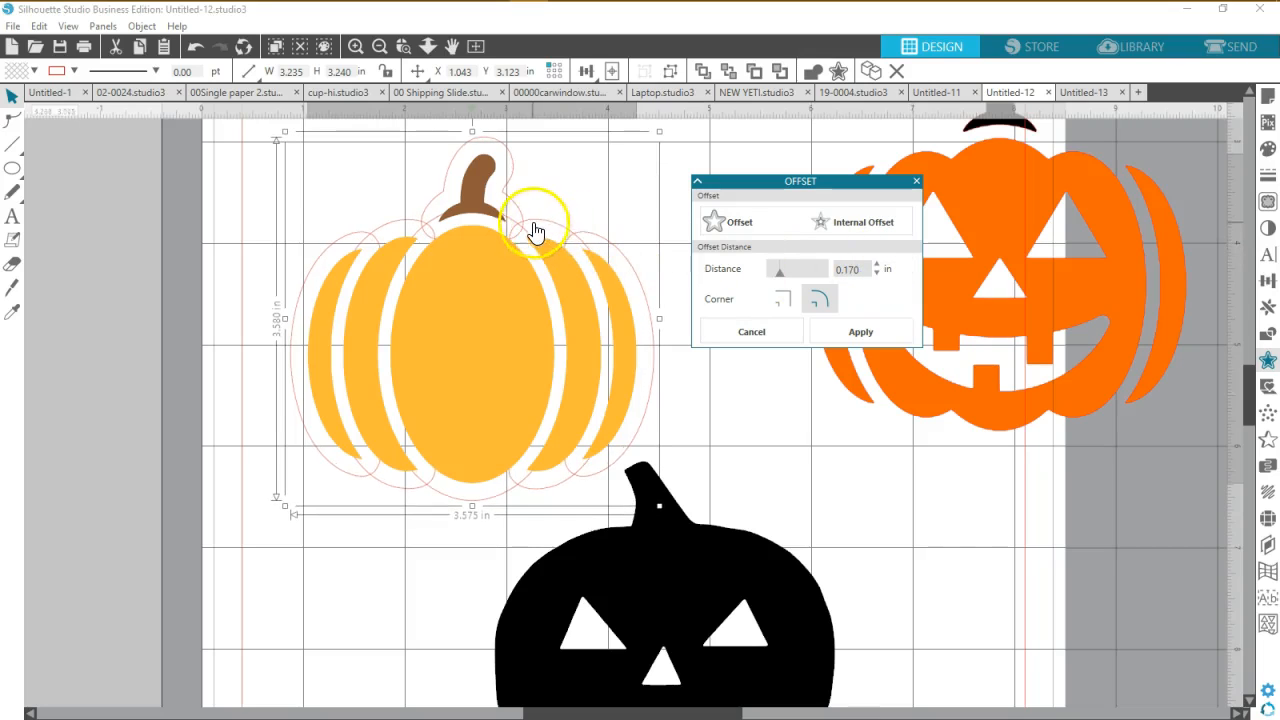
left_click(860, 333)
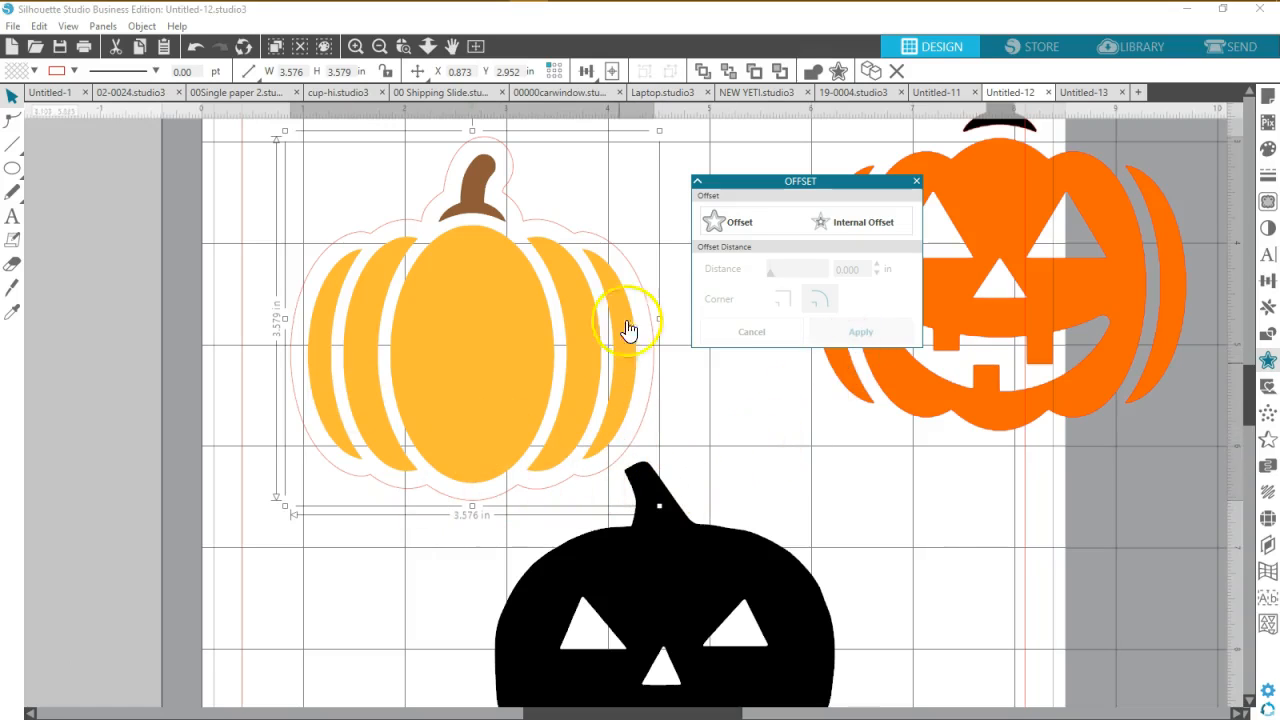
left_click(915, 180)
left_click(691, 403)
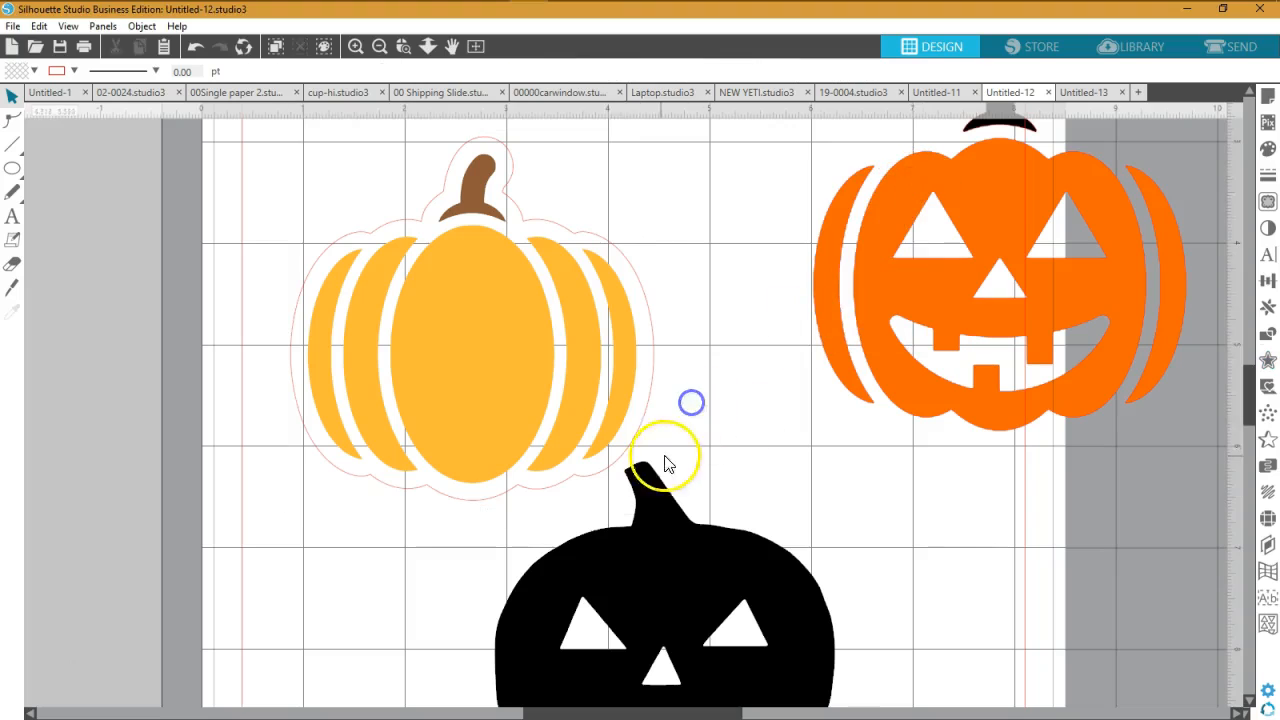
- Shrink the offset outline proportionally to about 3.46 by 3.46 in and center the yellow pumpkin inside it
left_click(611, 480)
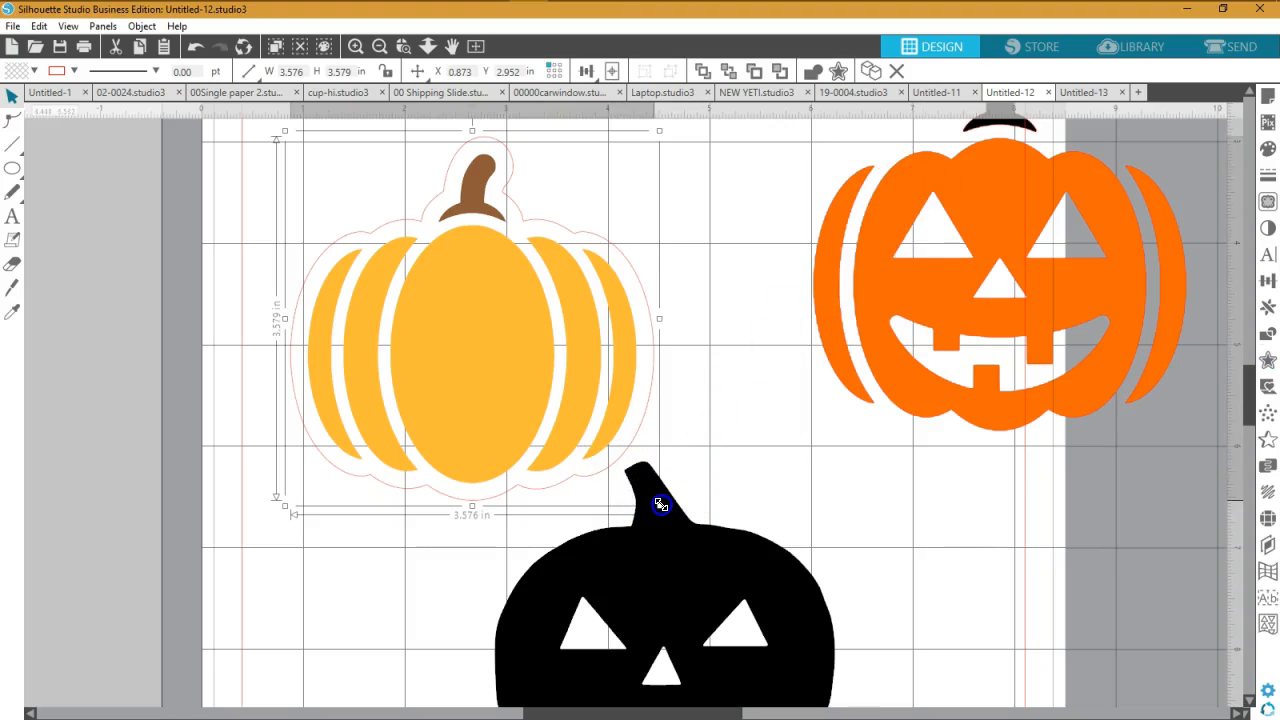
left_click_drag(661, 505, 648, 494)
left_click_drag(711, 310, 530, 353)
left_click(697, 315)
left_click_drag(679, 246, 540, 300)
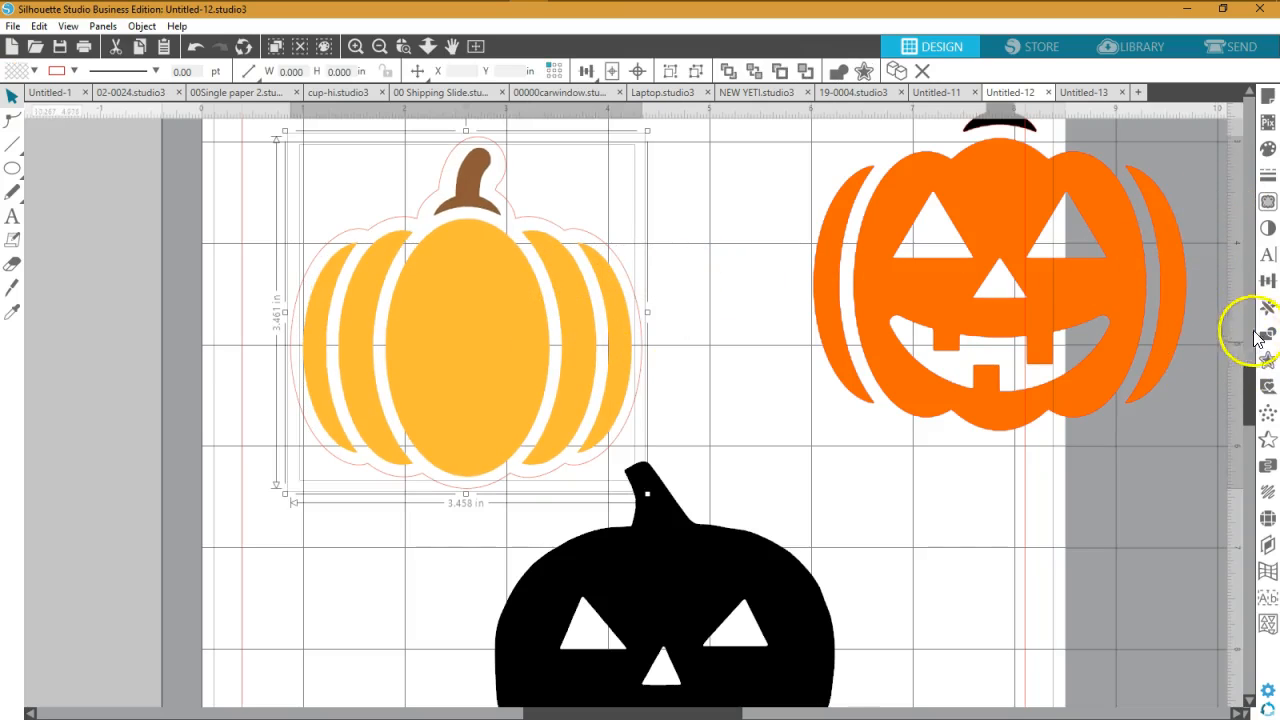
left_click(1268, 283)
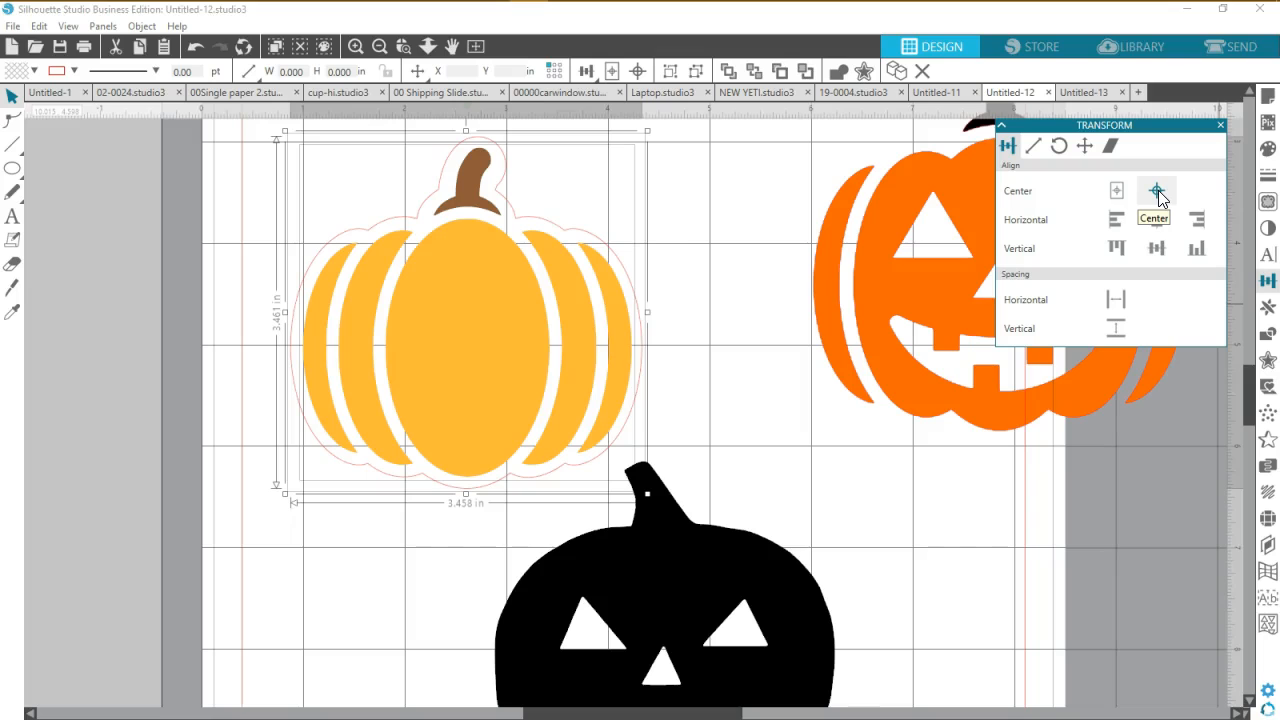
left_click(1158, 190)
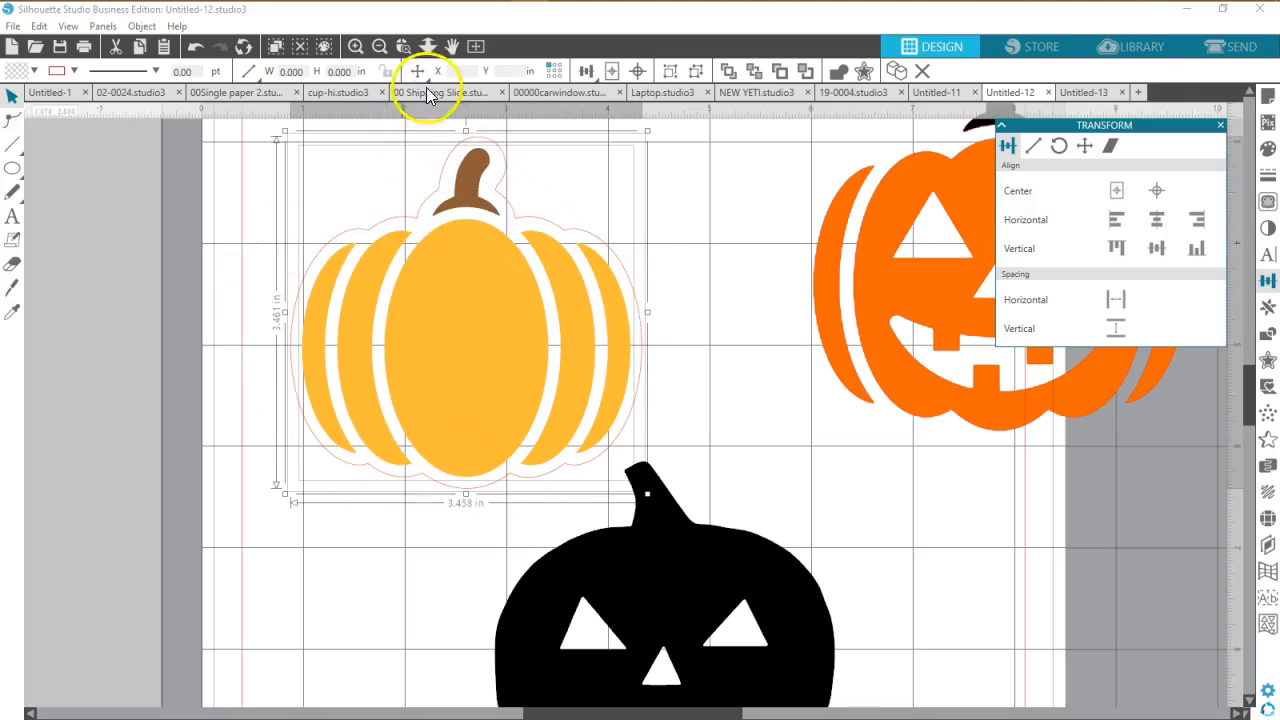
- Pull the yellow pumpkin and its offset outline apart, and center-align the two on each other again
left_click(476, 46)
left_click(425, 410)
left_click_drag(452, 271, 386, 354)
left_click(620, 333)
left_click_drag(619, 328, 601, 302)
left_click_drag(392, 338, 486, 326)
left_click_drag(583, 268, 447, 354)
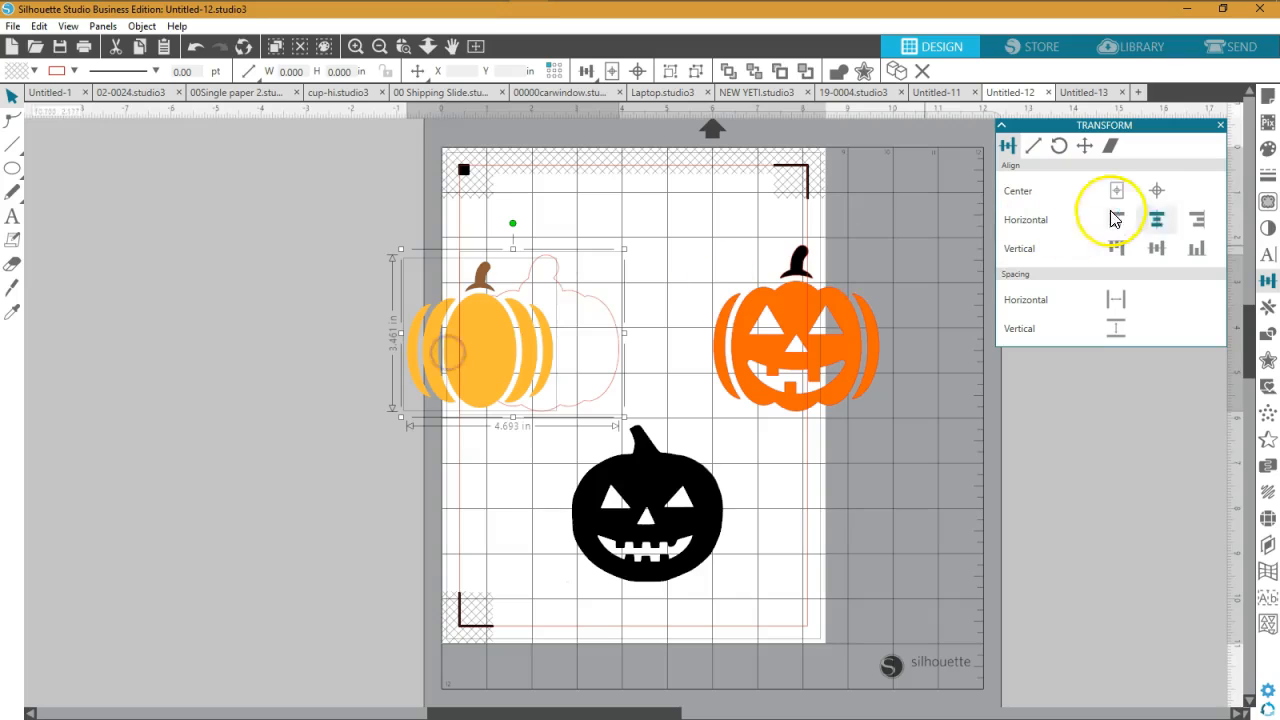
left_click(1155, 192)
- Group the yellow pumpkin with its outline, move it to about X 1.37 in, Y 1.66 in, and shift the orange pumpkin left and slightly down
right_click(602, 233)
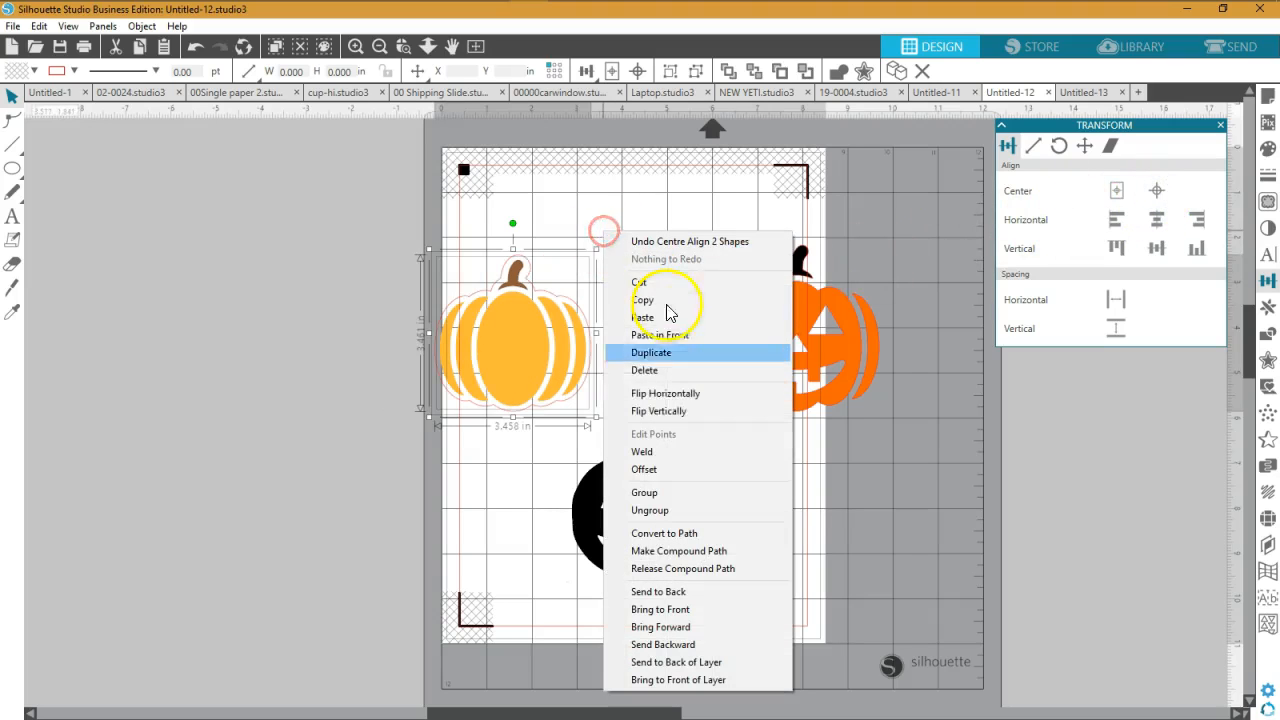
left_click(562, 471)
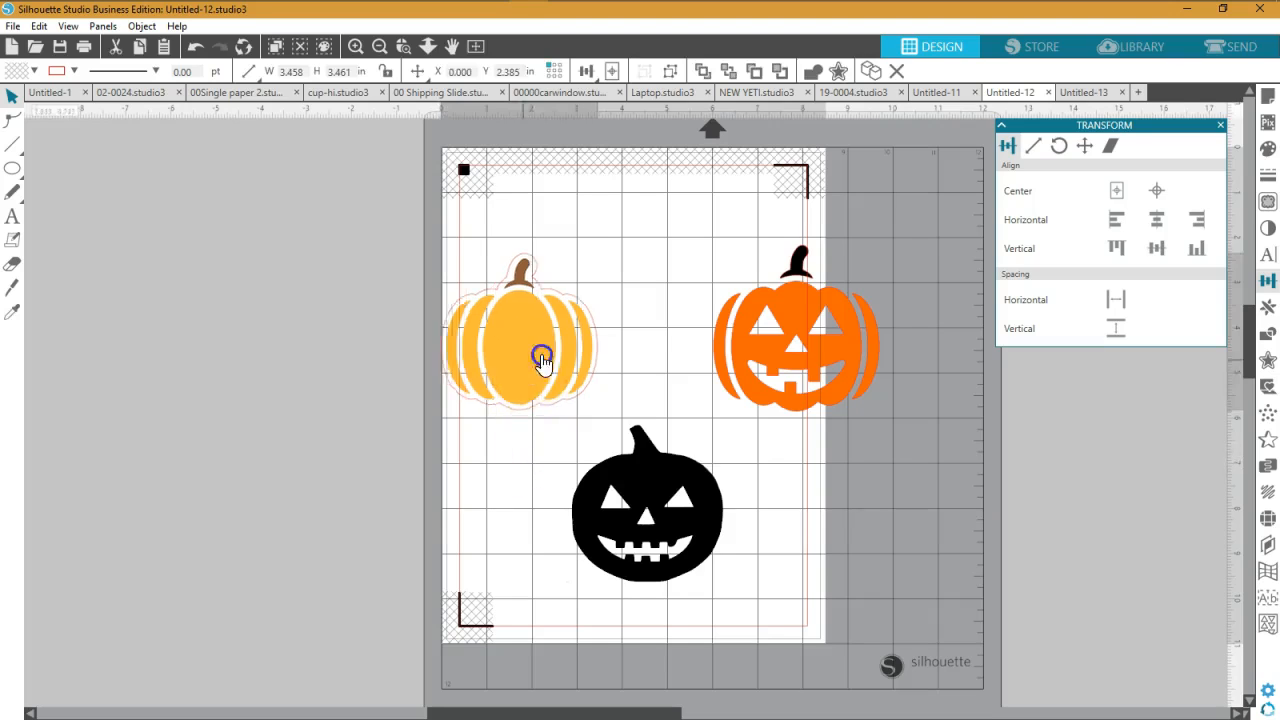
left_click_drag(535, 358, 588, 332)
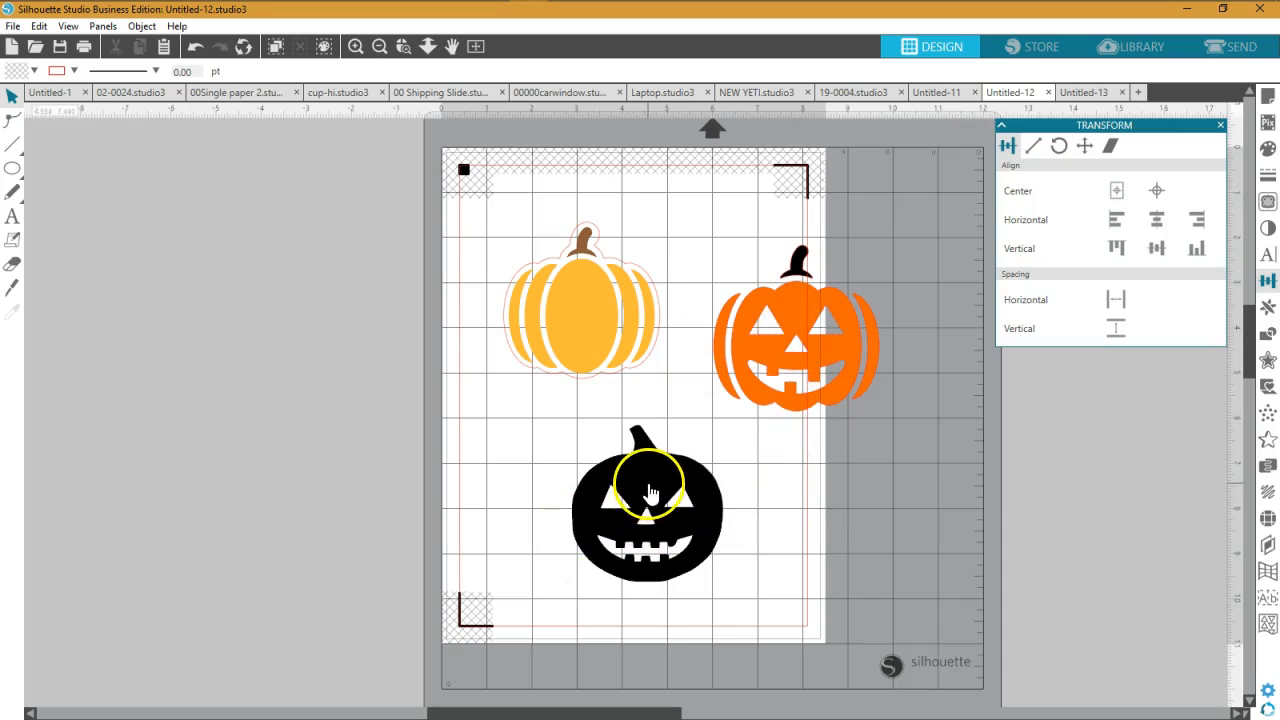
left_click_drag(752, 364, 738, 368)
left_click(604, 381)
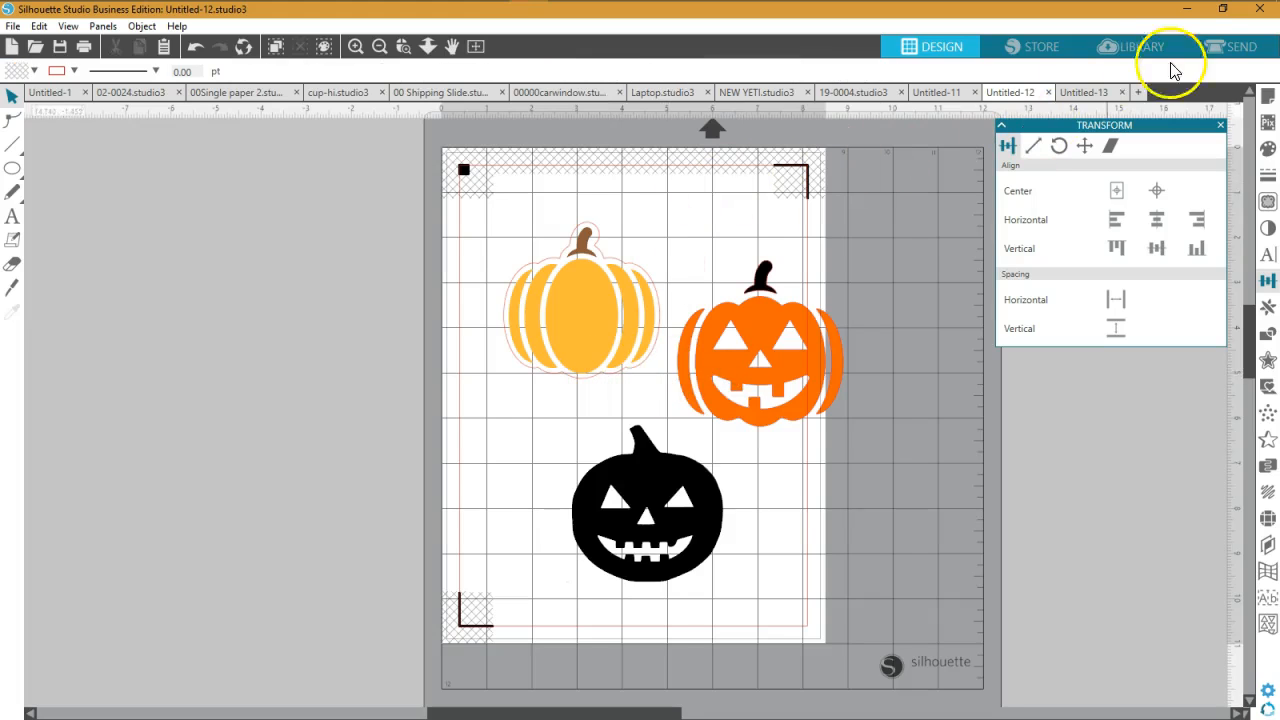
- Check which lines of the pumpkins are set to cut in the send view, and return to the design view
left_click(1230, 46)
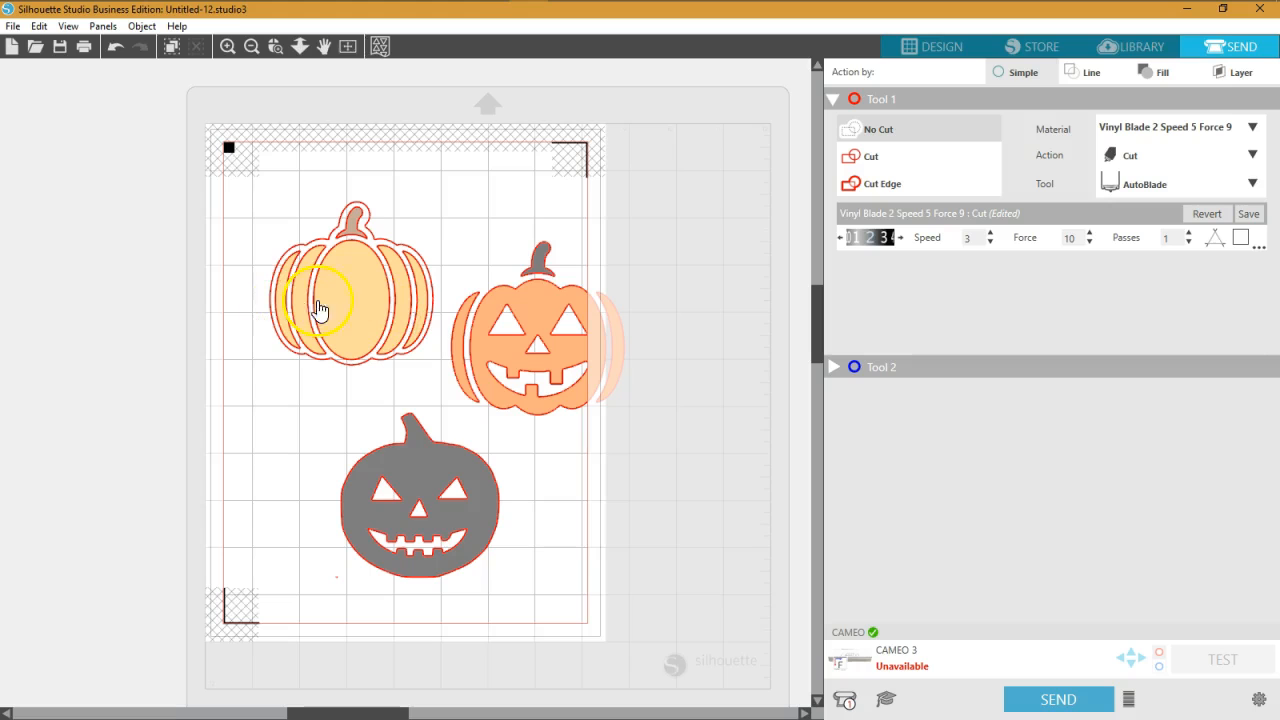
left_click(942, 48)
left_click(564, 413)
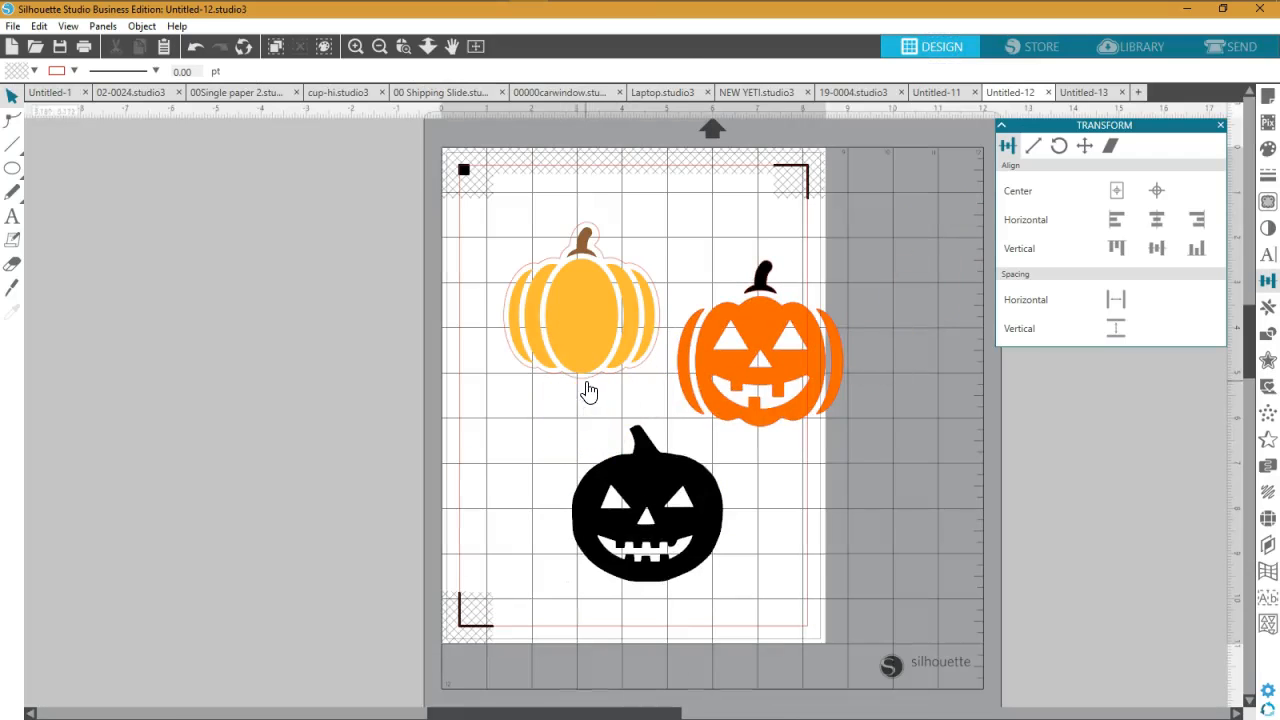
- Ungroup the yellow pumpkin from its offset outline and move the outline off the left side of the page
left_click(585, 386)
right_click(583, 380)
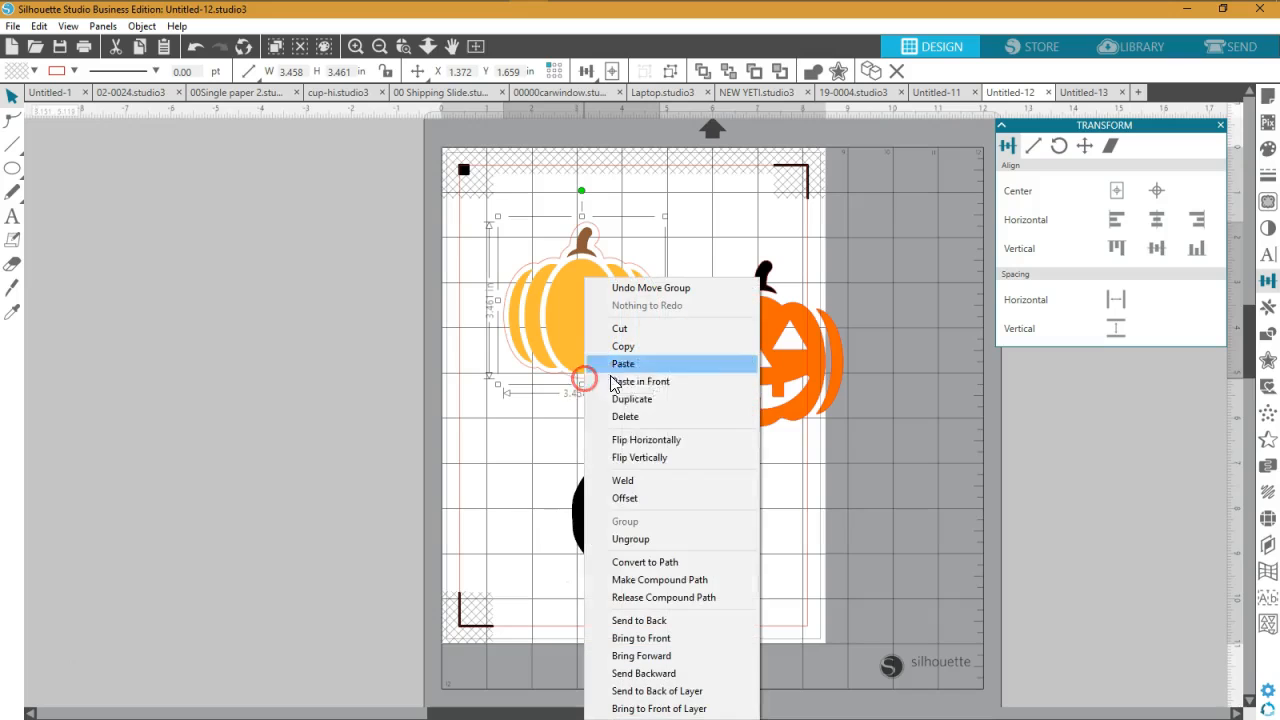
left_click(628, 540)
left_click(508, 460)
left_click_drag(586, 388, 355, 377)
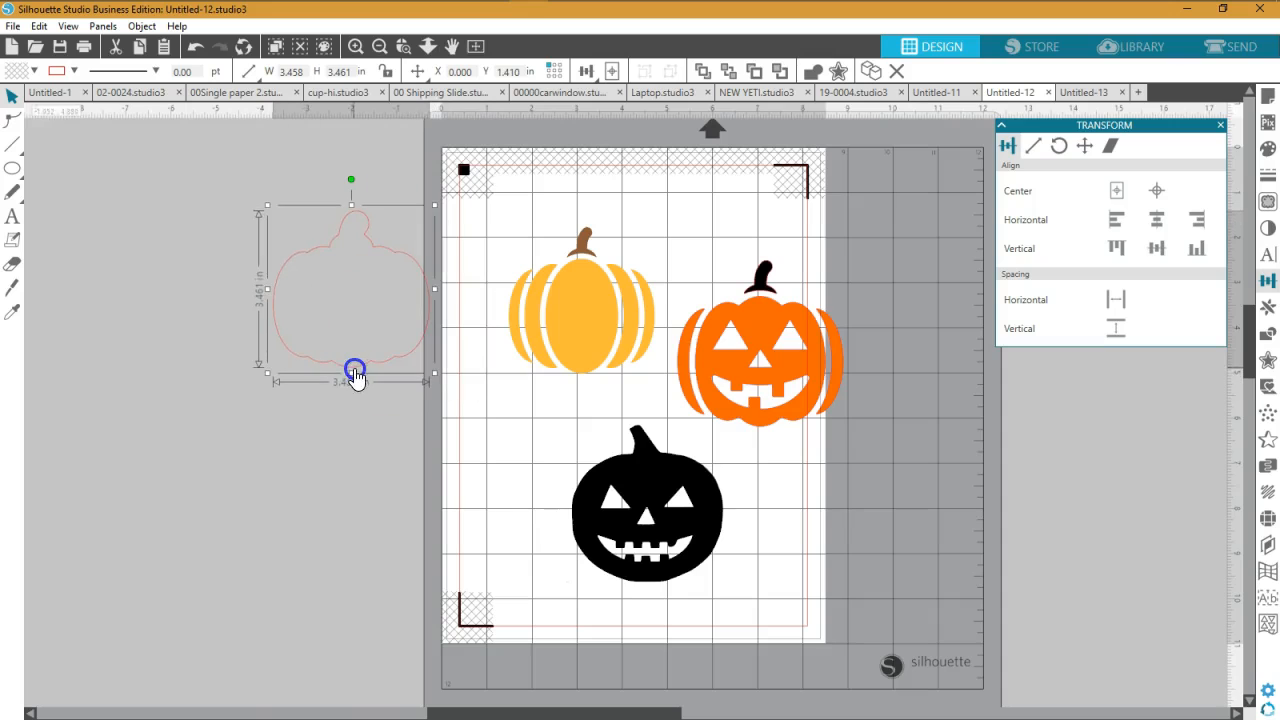
- Change the offset outline's line color to light blue, RGB (0,203,255)
left_click(80, 72)
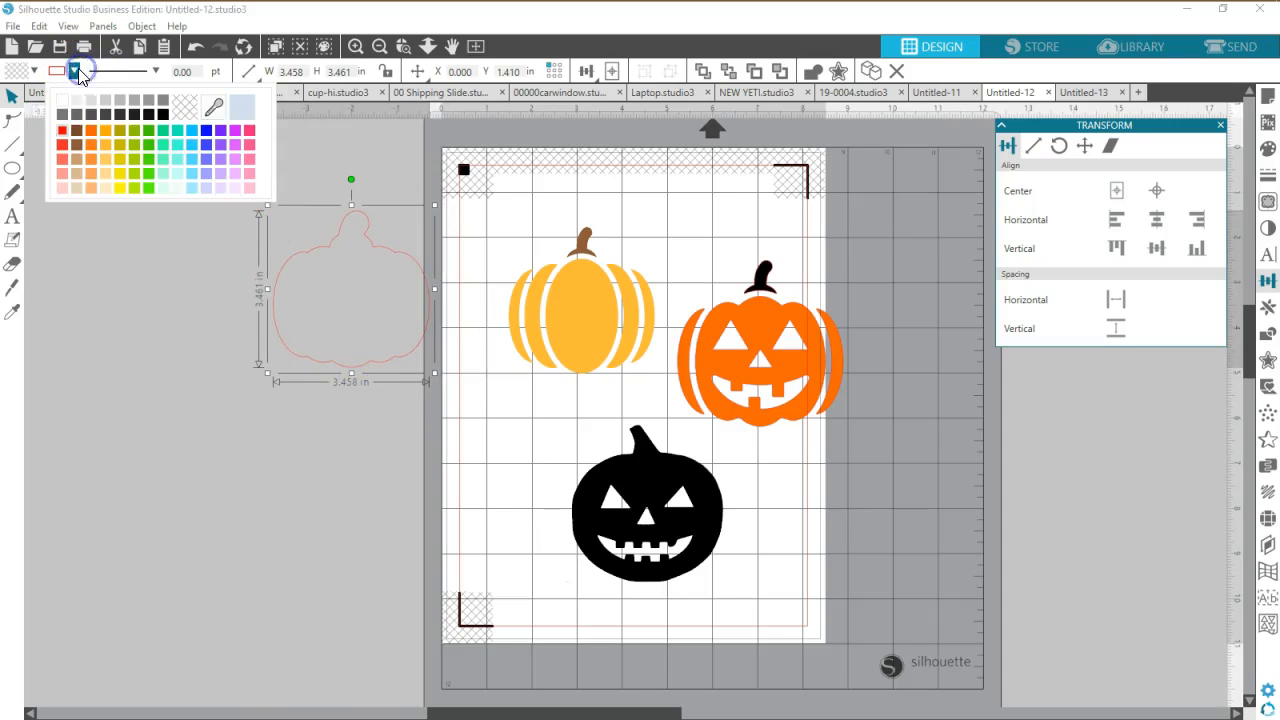
left_click(75, 72)
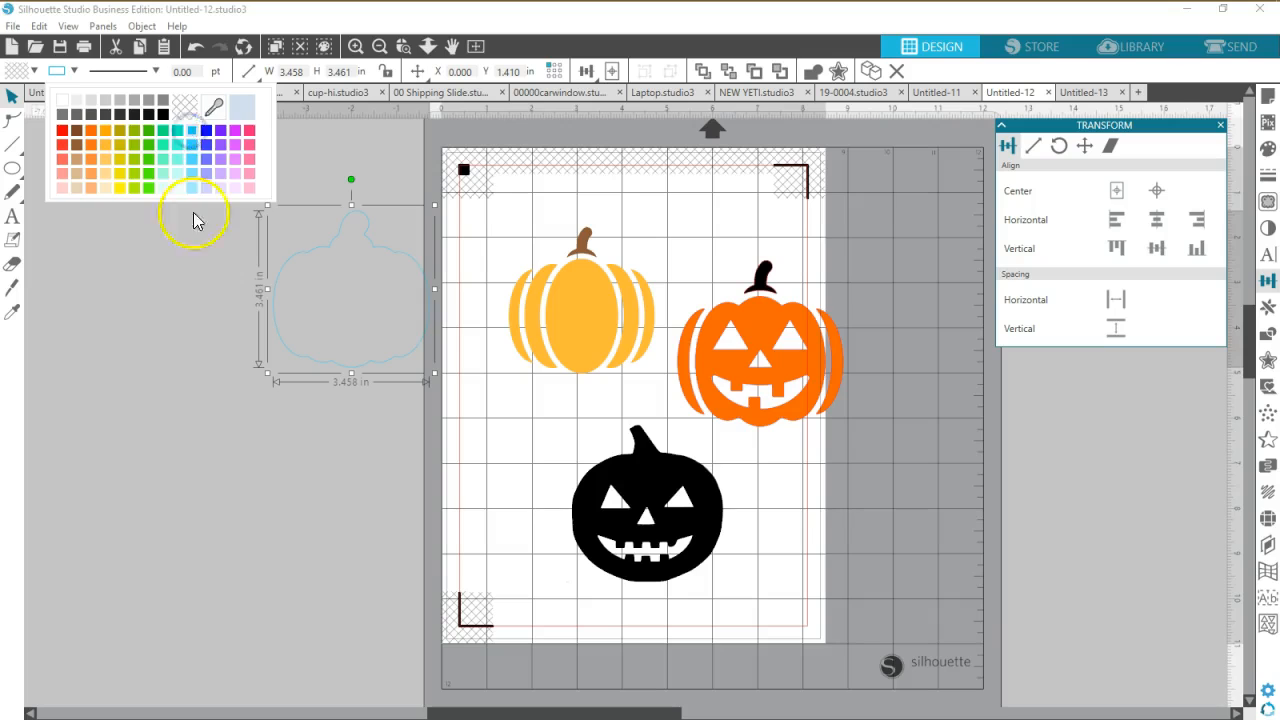
left_click(316, 305)
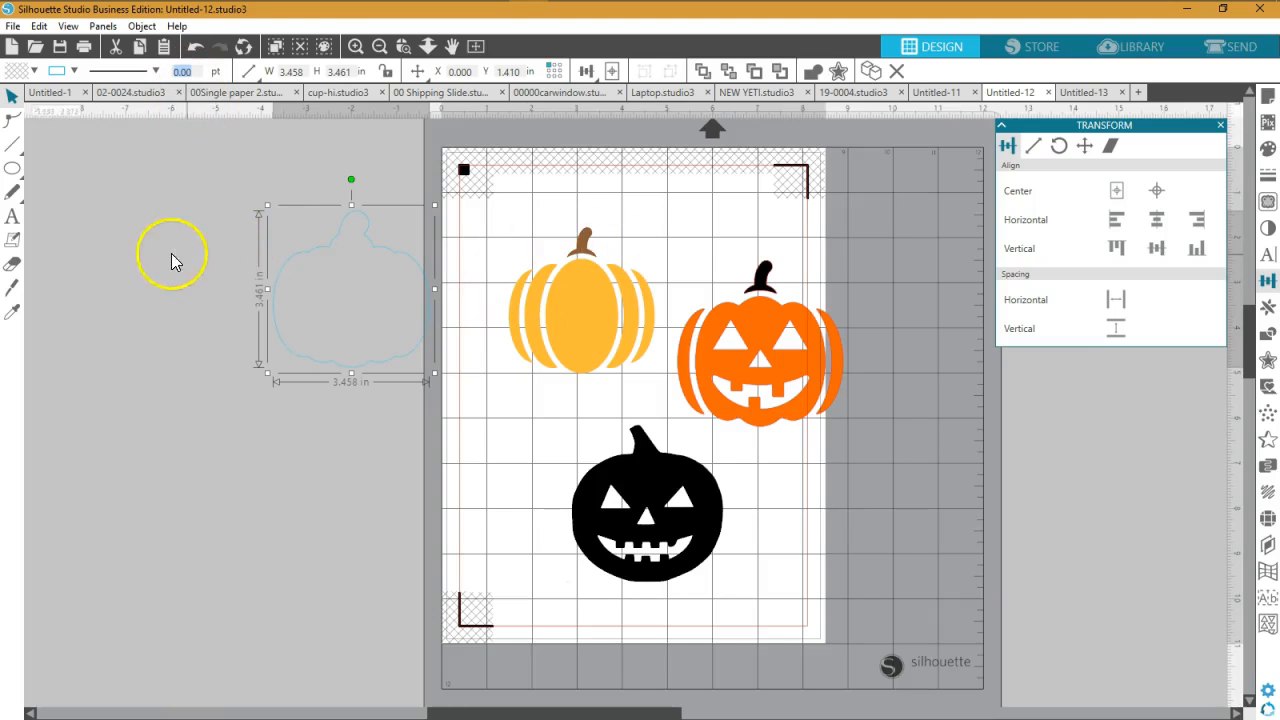
- Center the yellow pumpkin in the blue outline, group them and move the group to about X 1.00 in, Y 1.11 in
left_click(540, 312, "shift")
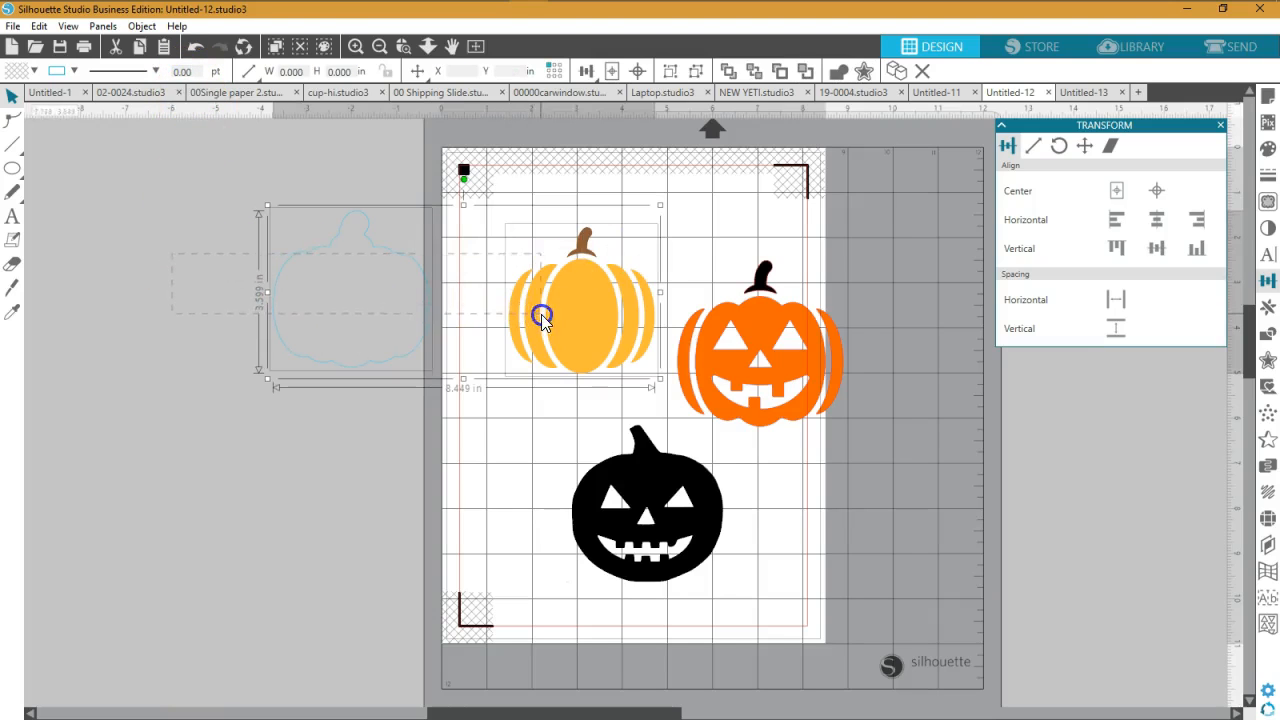
left_click(1155, 192)
right_click(581, 214)
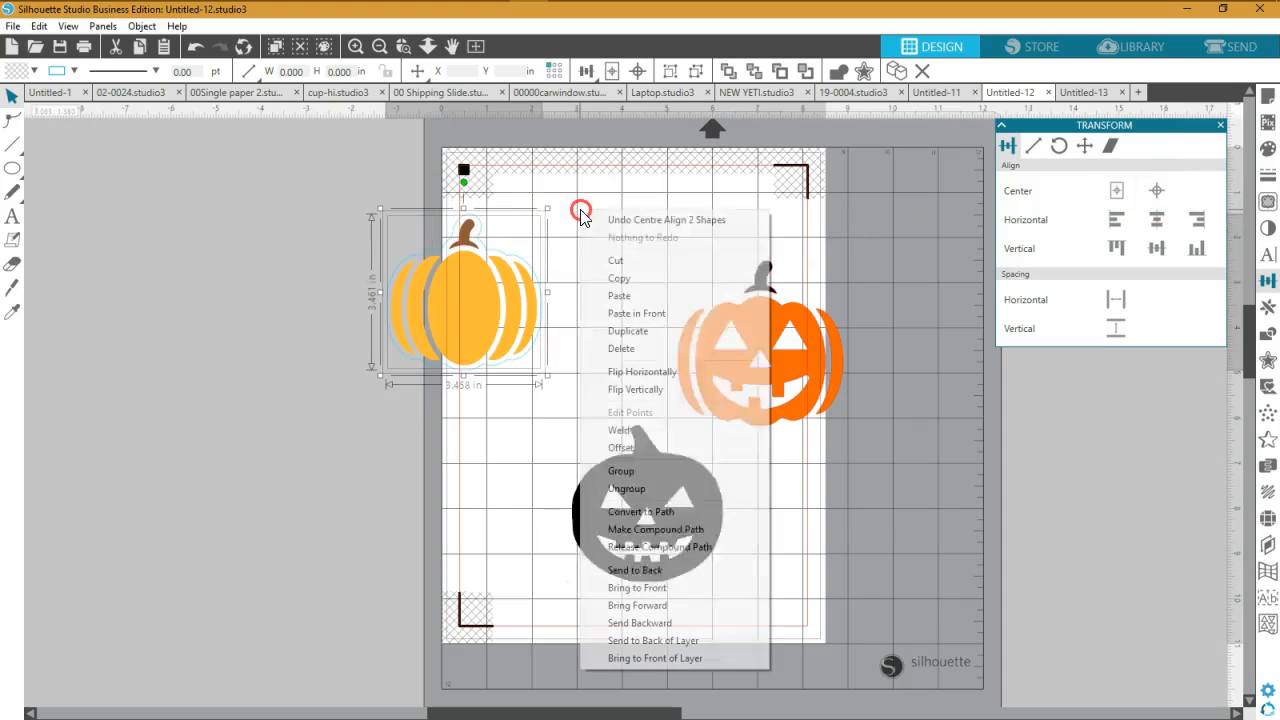
left_click(622, 475)
left_click_drag(484, 312, 587, 294)
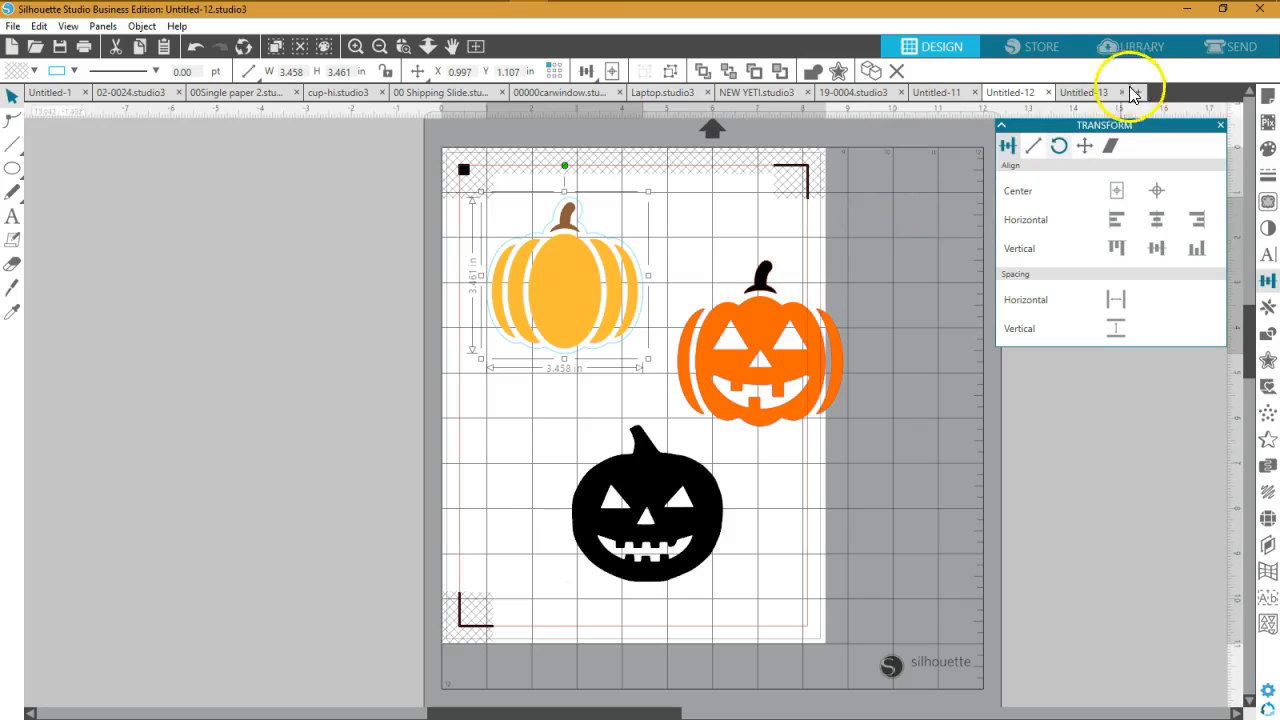
- Set the cut actions by line color, turn off cutting for the red lines, and return to the design view
left_click(1232, 46)
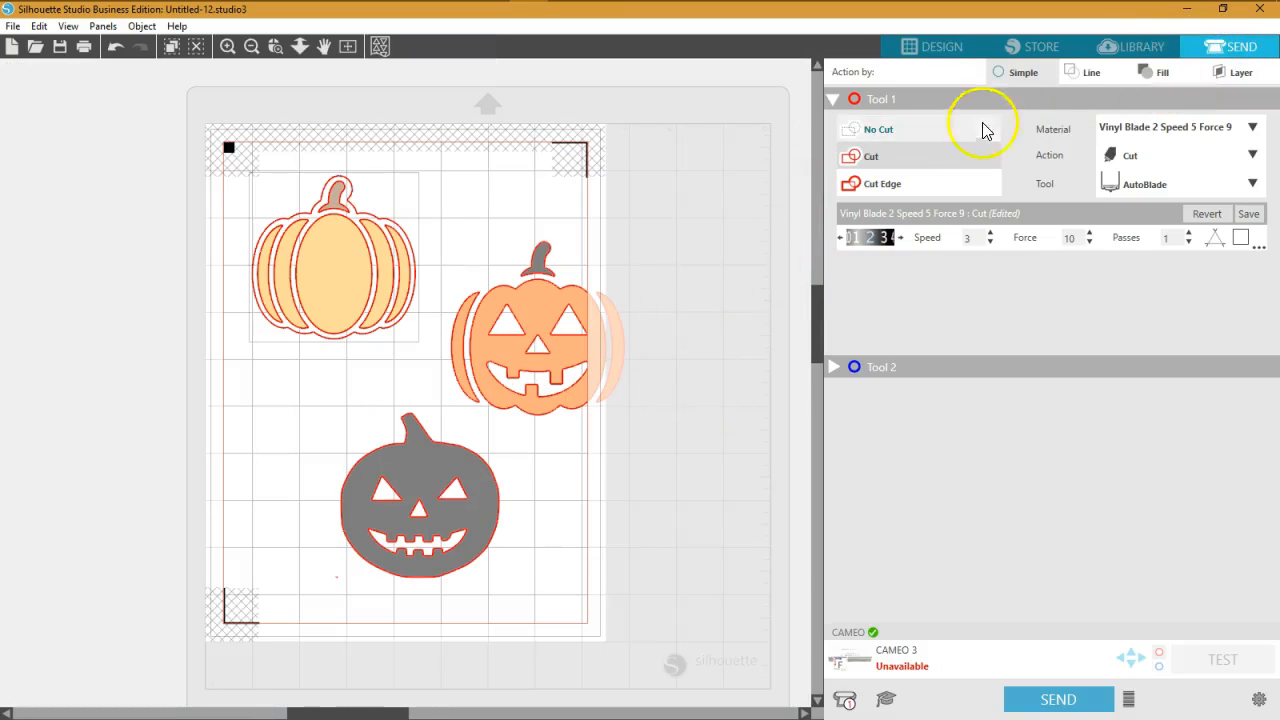
left_click(1086, 78)
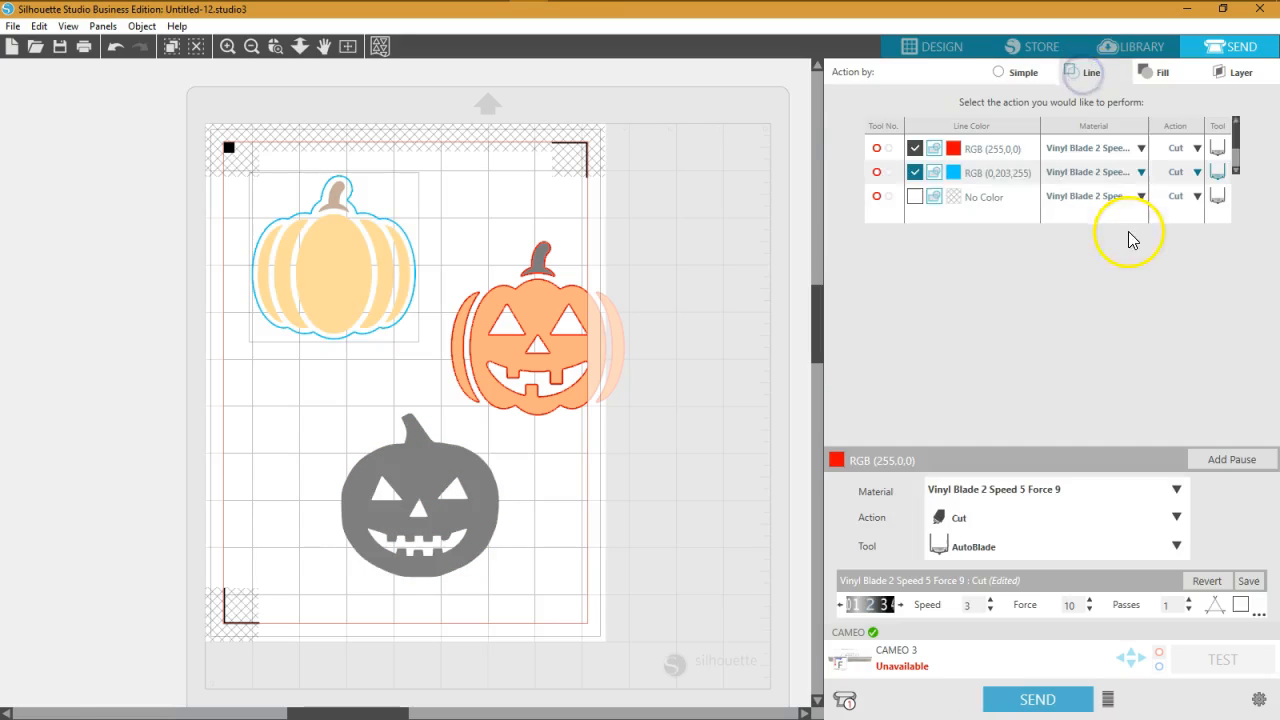
left_click(915, 148)
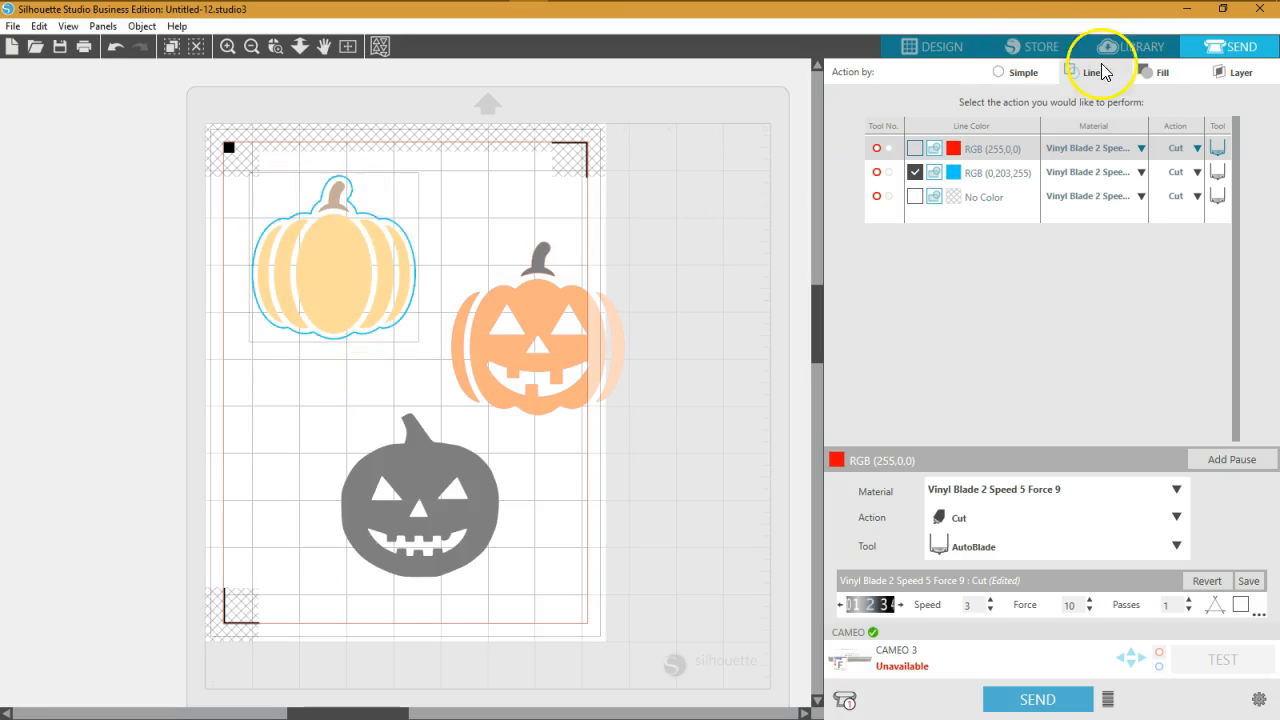
left_click(940, 47)
left_click(469, 446)
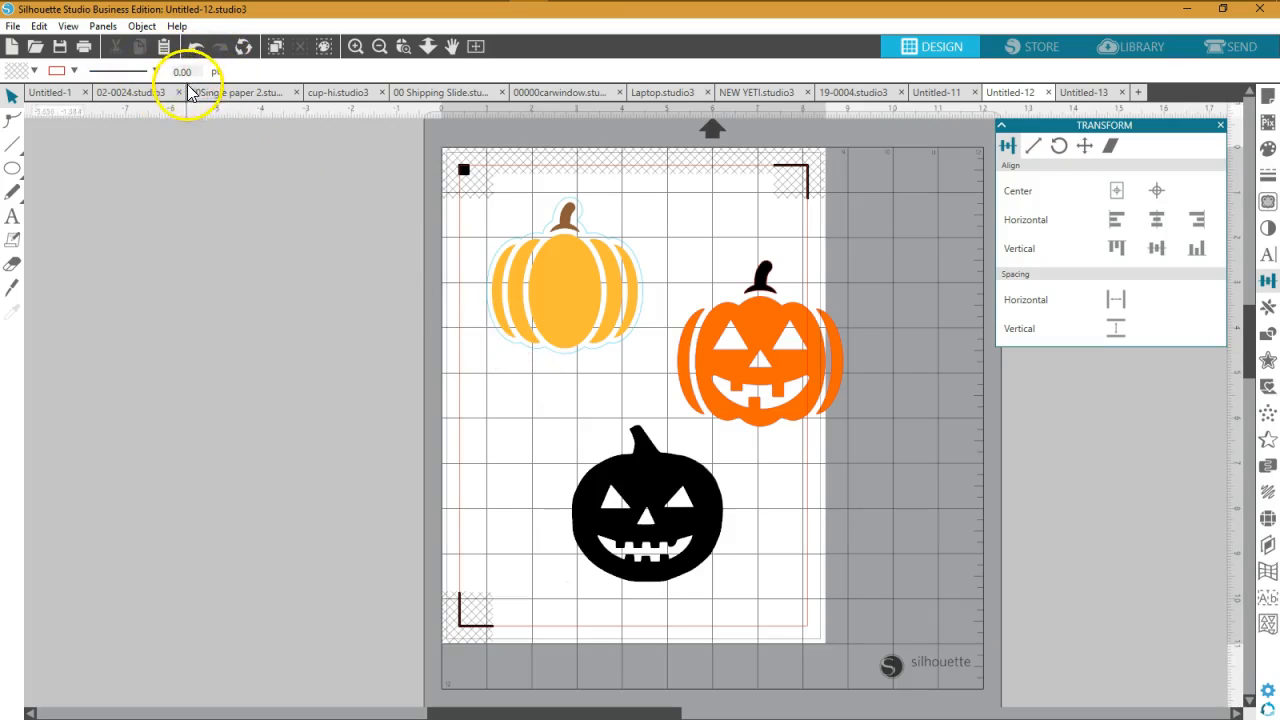
- Move the yellow pumpkin group to about X 0.78 in, Y 0.58 in, ungroup it and move the blue outline off the page's left side
left_click_drag(528, 357, 517, 327)
right_click(517, 327)
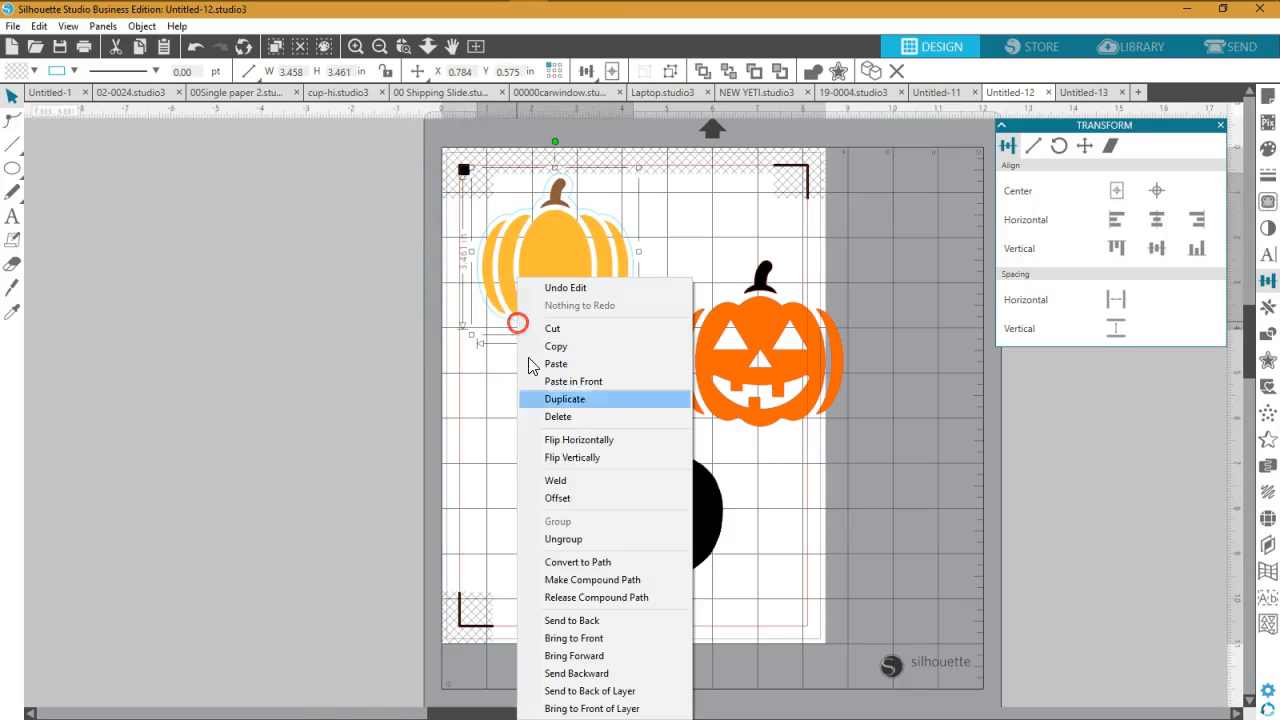
left_click(563, 539)
left_click_drag(545, 330, 363, 515)
left_click_drag(389, 329, 606, 263)
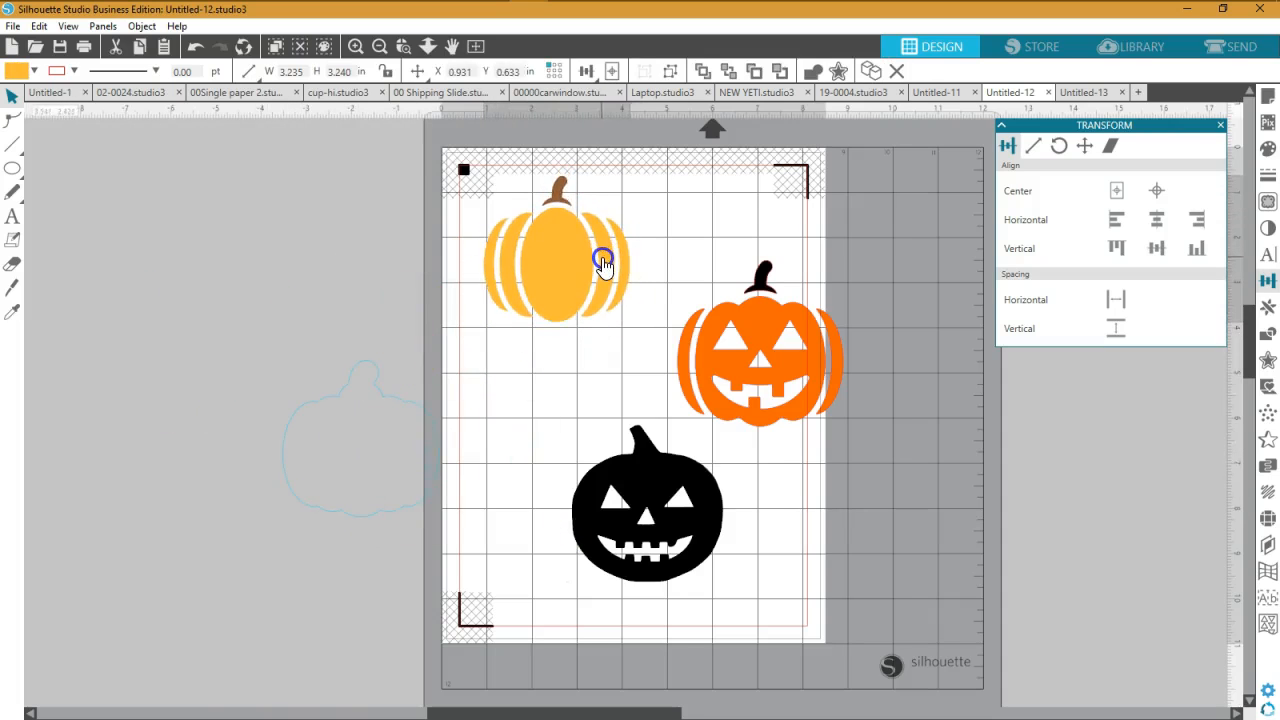
- Move the blue outline back over the yellow pumpkin, center the two on each other and group them
left_click(538, 215)
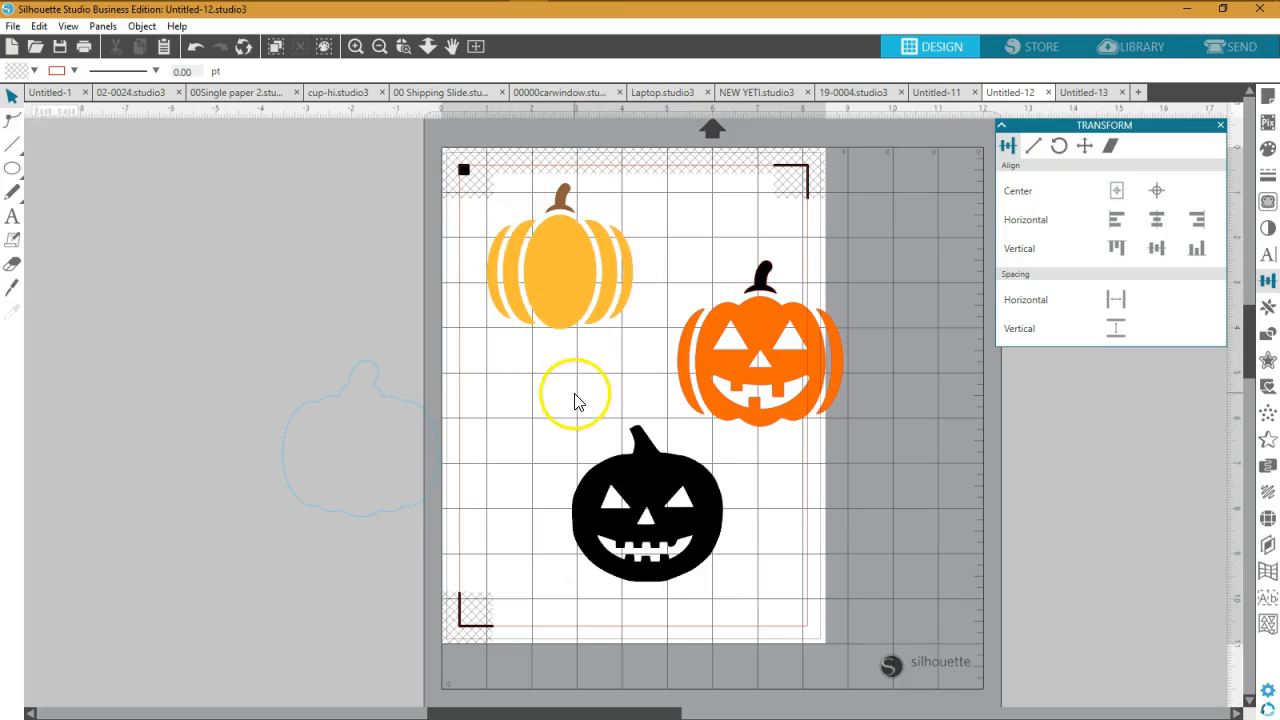
left_click_drag(395, 515, 592, 318)
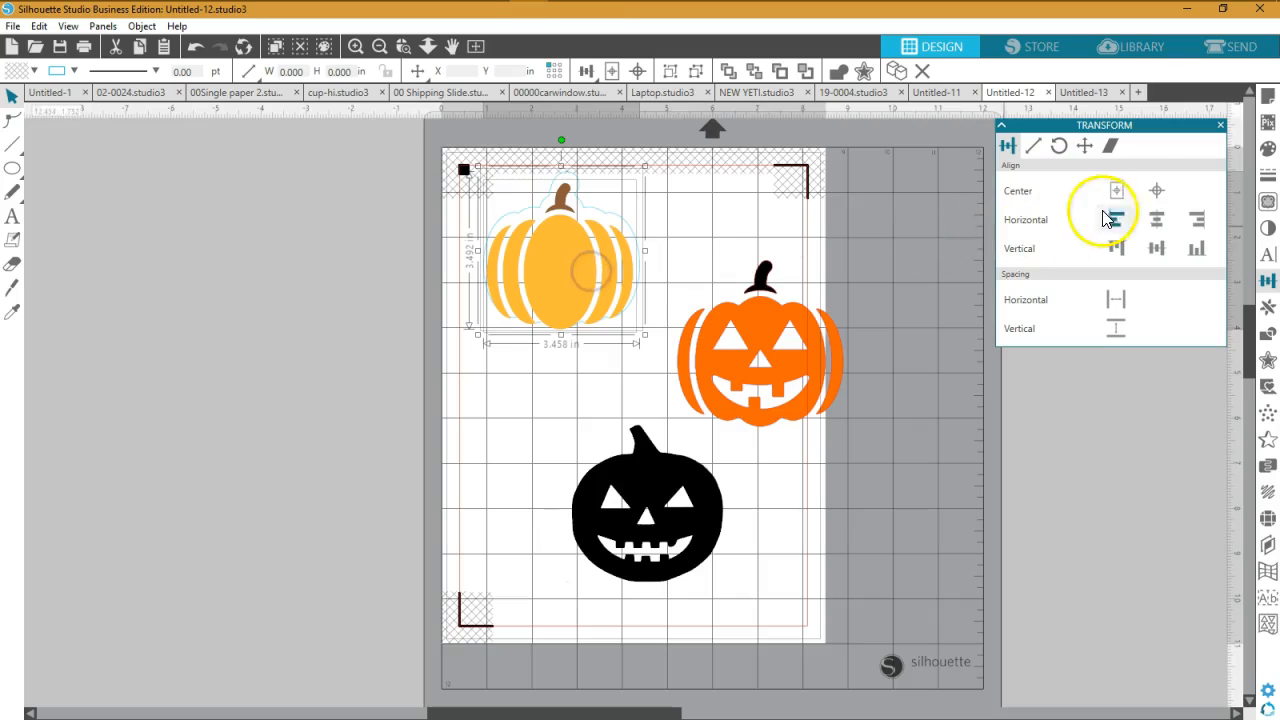
left_click(1157, 190)
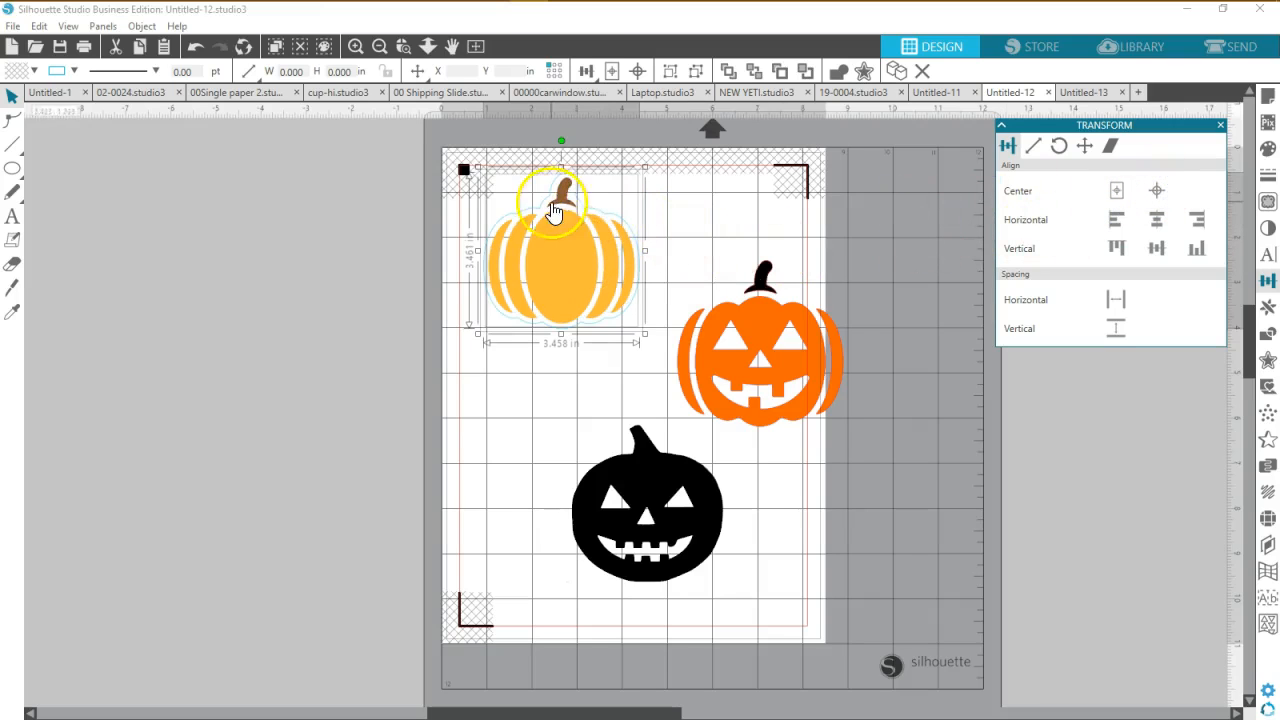
right_click(311, 293)
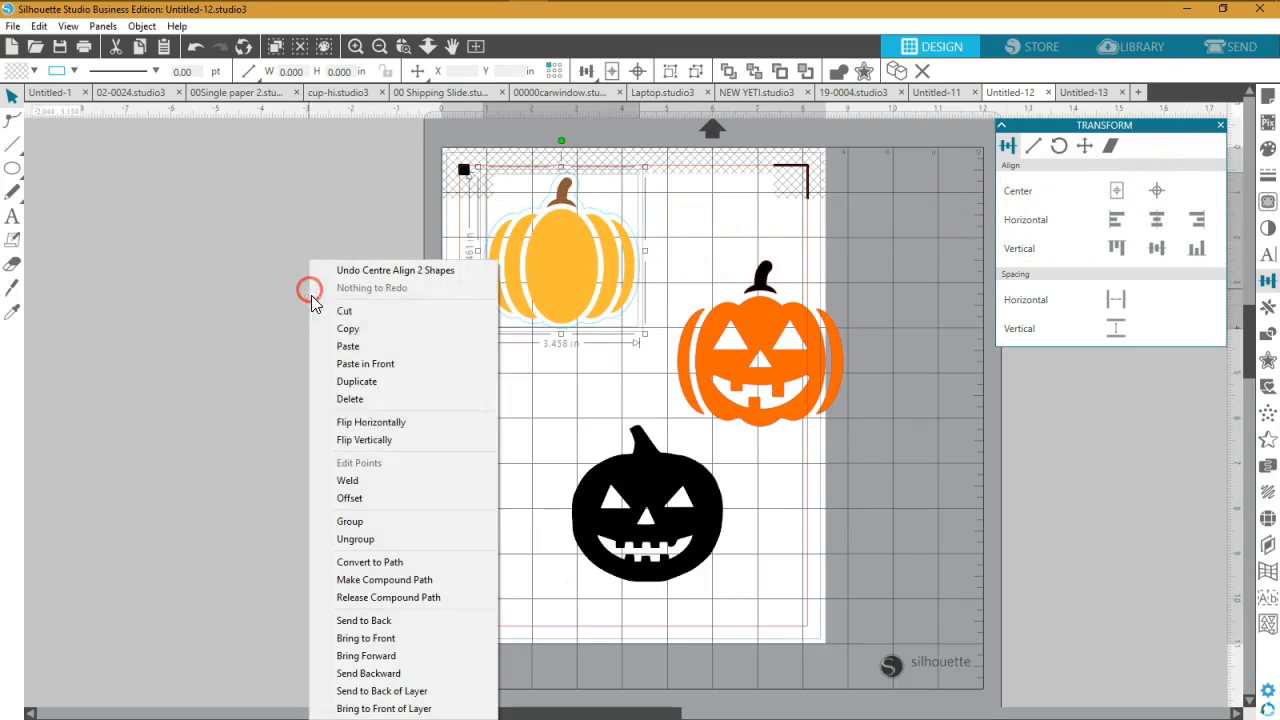
left_click(350, 521)
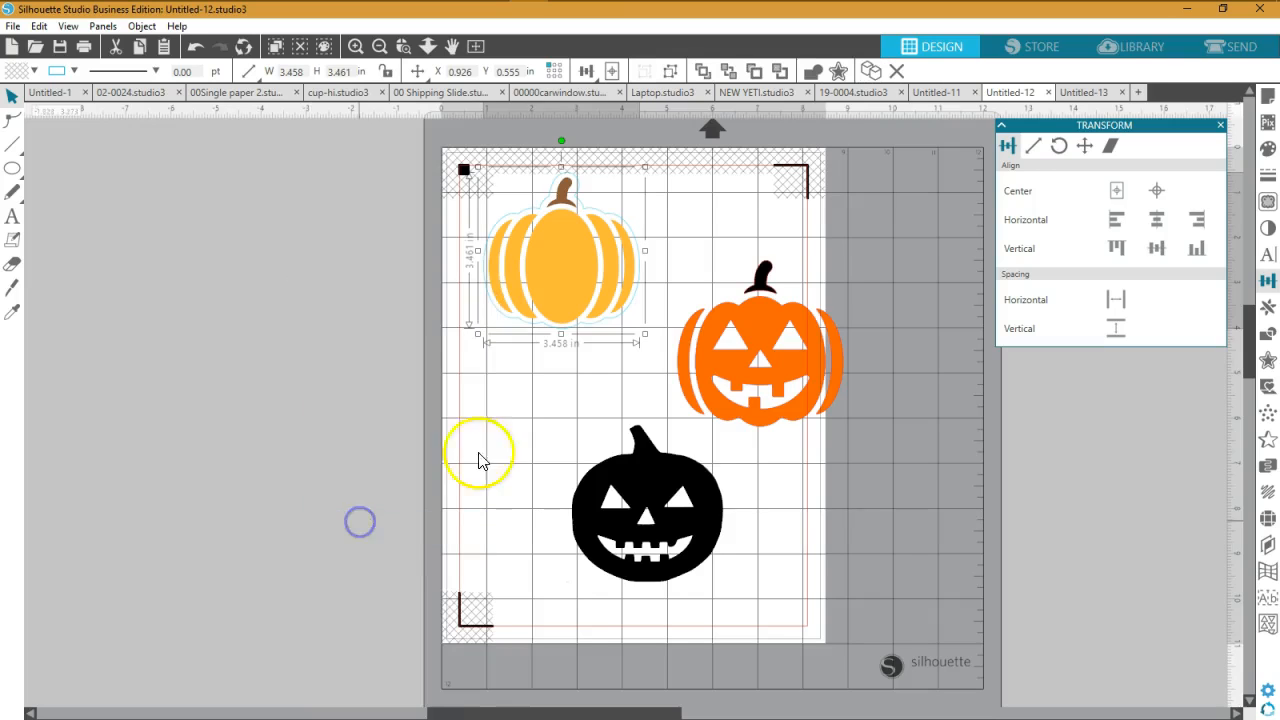
- Move the yellow pumpkin group to about X 0.82 in, Y 0.93 in and shrink it proportionally
left_click(545, 318)
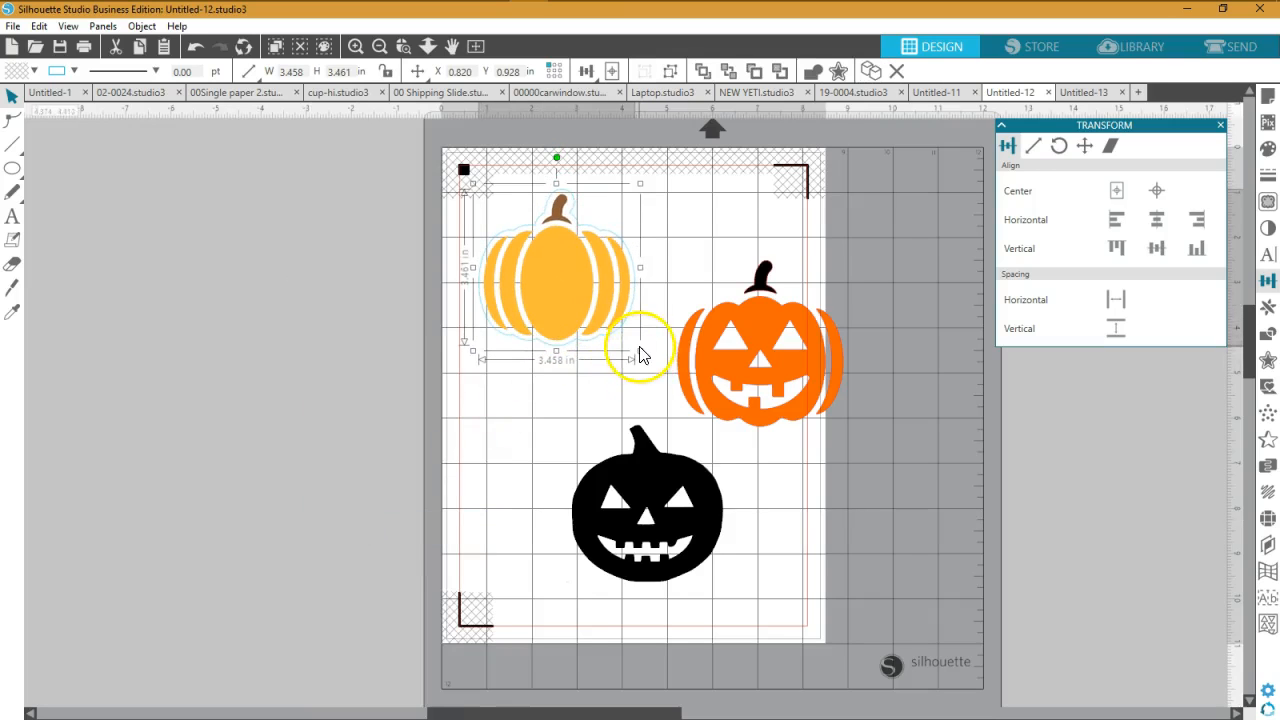
left_click_drag(639, 350, 577, 282)
- Move the black pumpkin to the page's lower-left corner and the orange pumpkin to about X 2.80 in, Y 2.84 in
left_click(712, 337)
left_click_drag(712, 337, 612, 325)
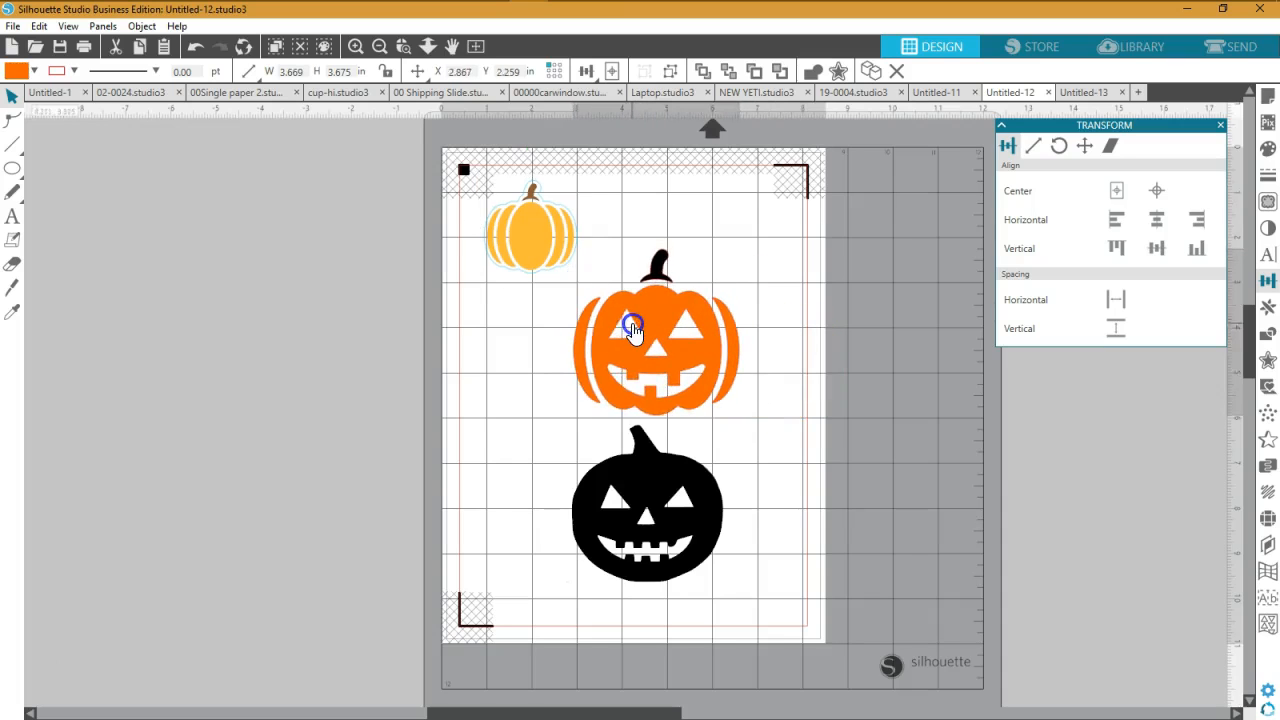
left_click_drag(652, 447, 514, 488)
left_click(559, 458)
left_click_drag(641, 360, 638, 378)
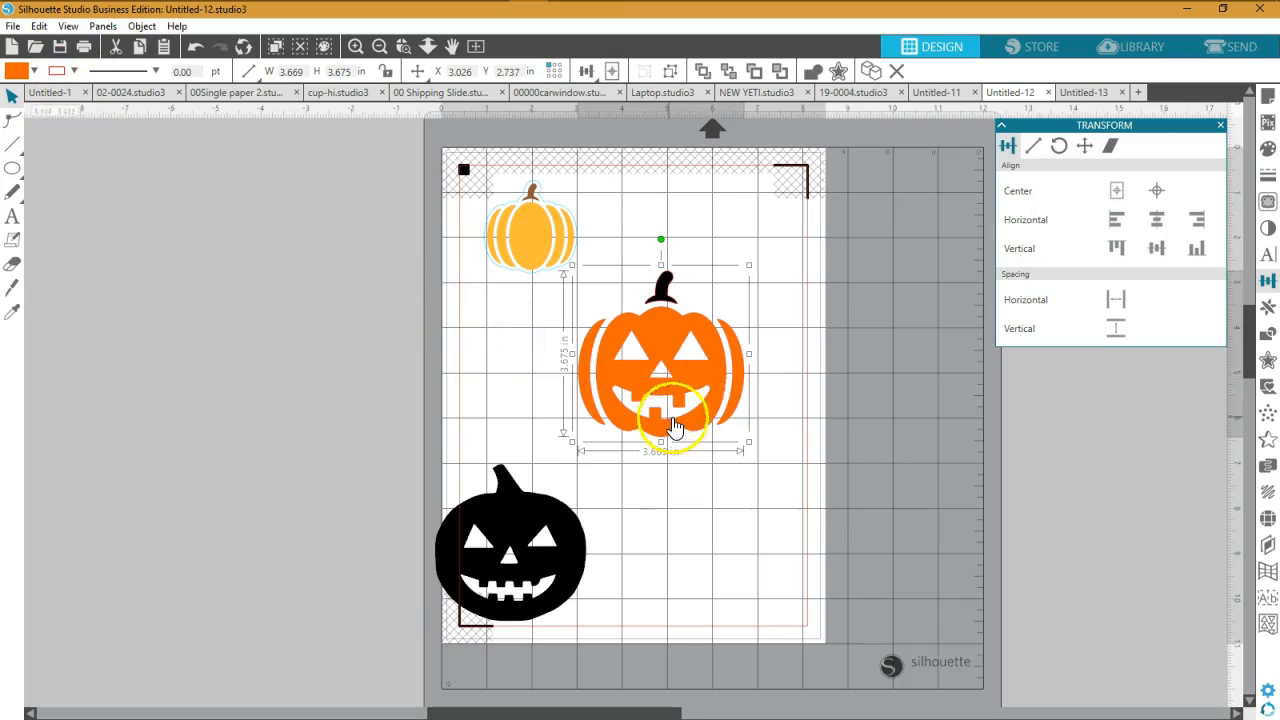
left_click(75, 76)
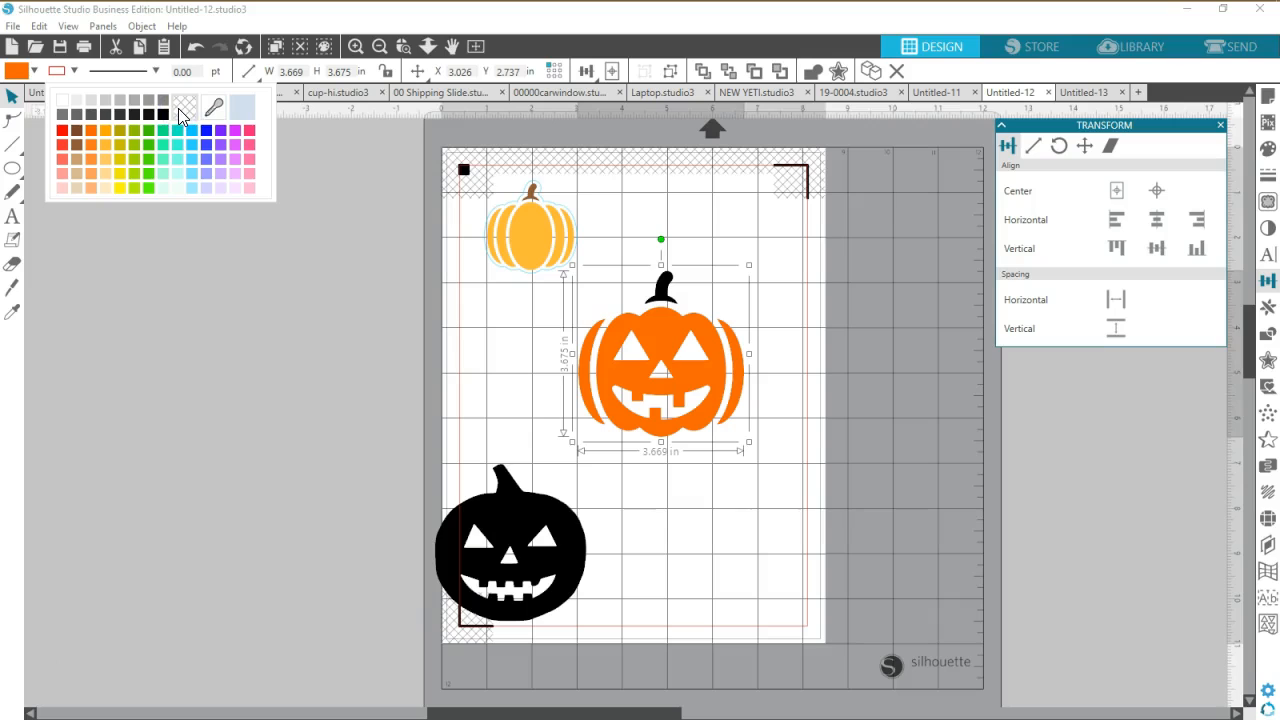
left_click(214, 286)
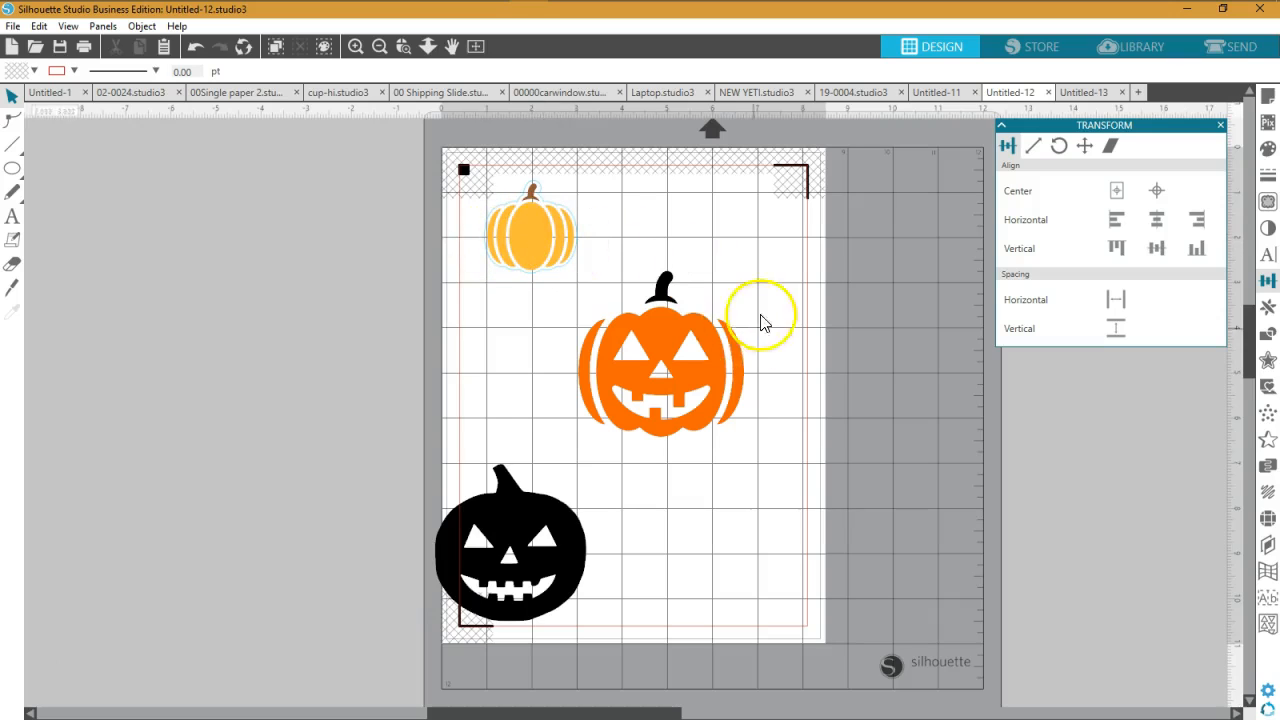
left_click(702, 372)
left_click_drag(707, 381, 696, 383)
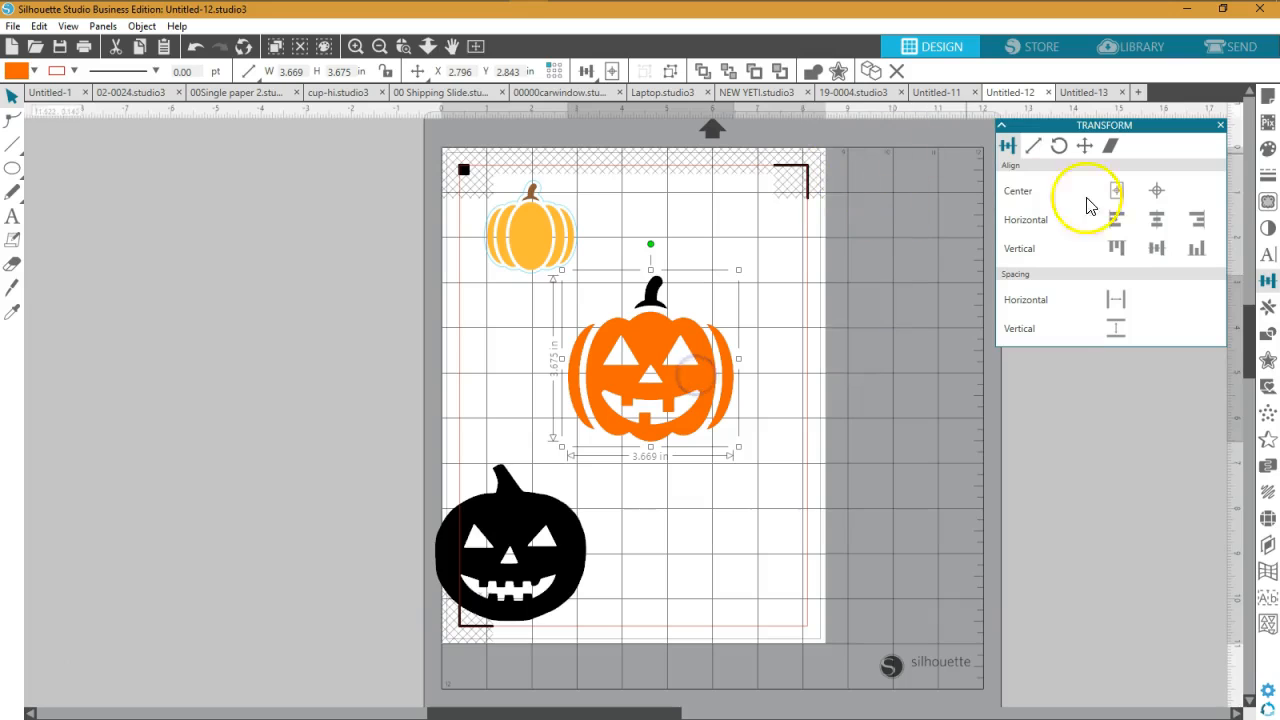
- Try a 0.125 in offset with rounded corners around the orange pumpkin and inspect its inner lines
left_click(1268, 360)
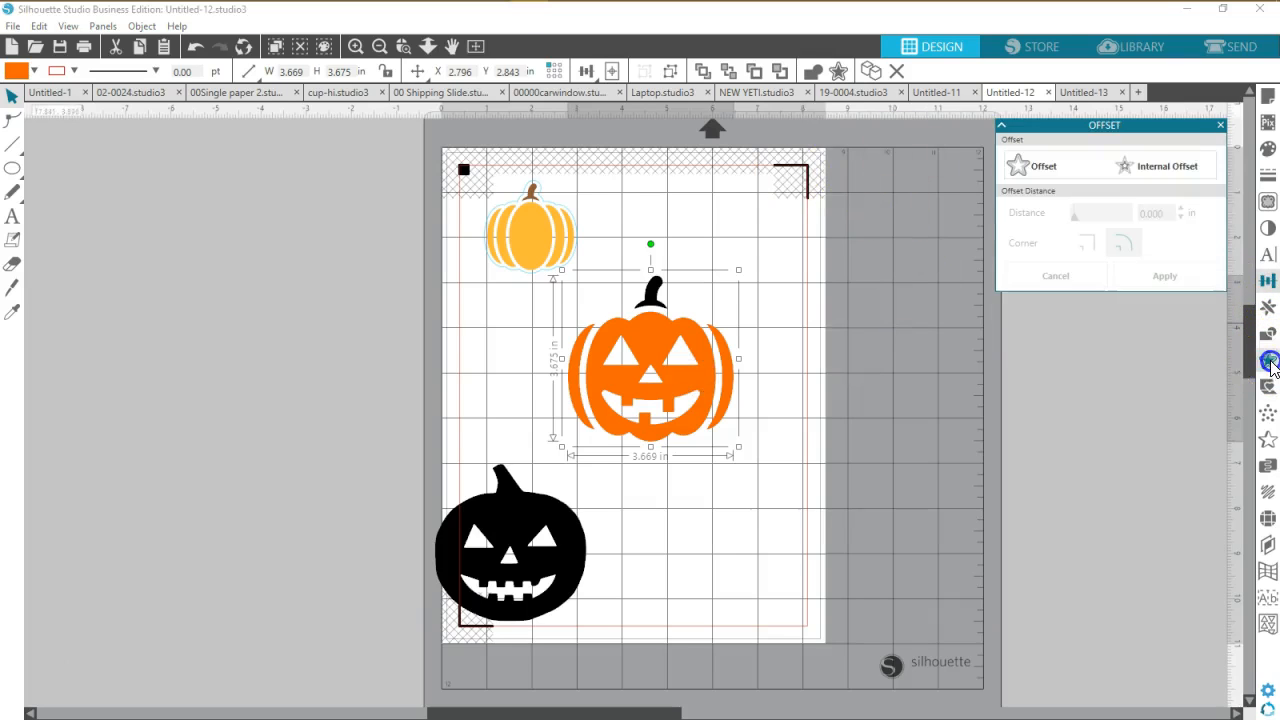
left_click(1032, 166)
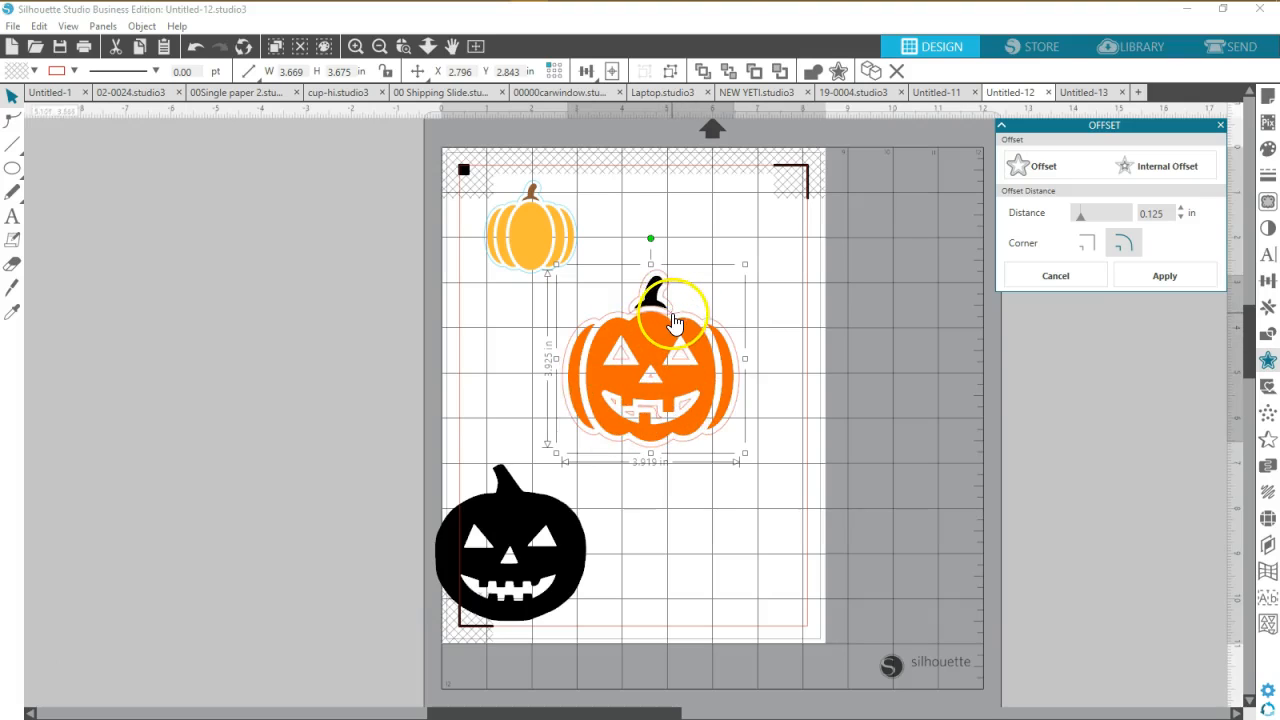
left_click(355, 46)
left_click(355, 46)
scroll(415, 272, "up", 1)
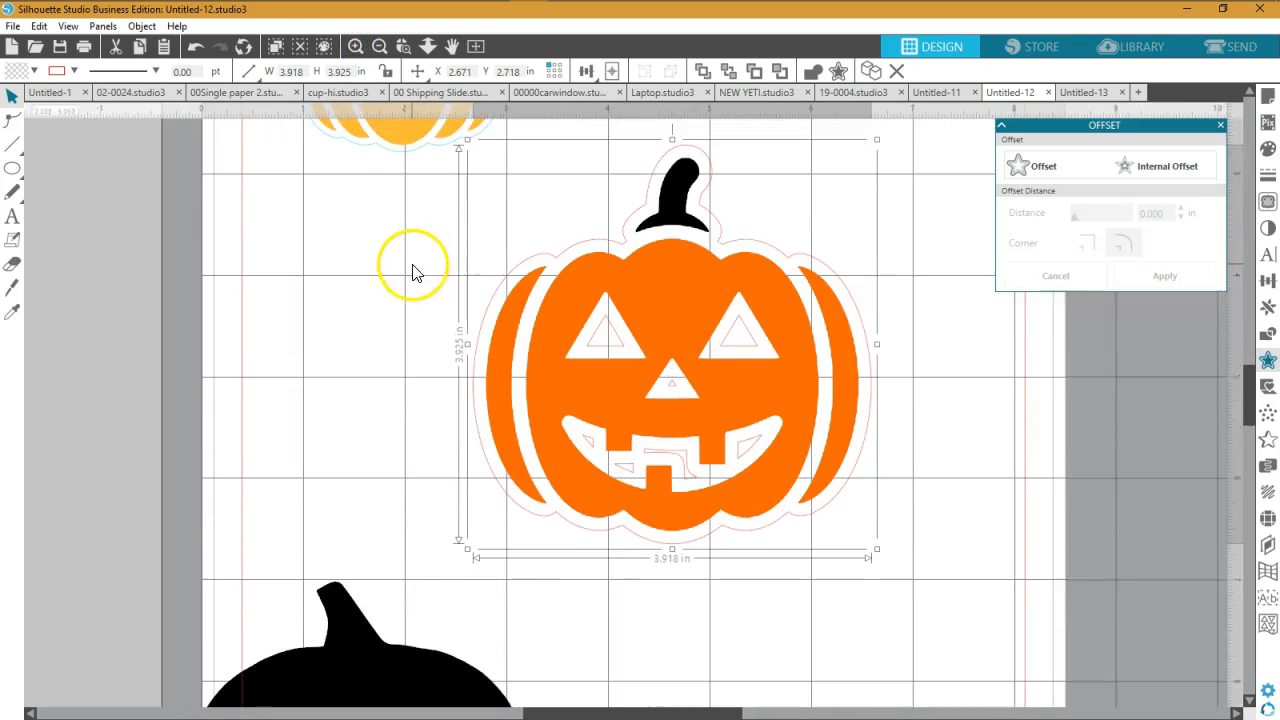
scroll(415, 272, "up", 1)
left_click_drag(723, 291, 723, 290)
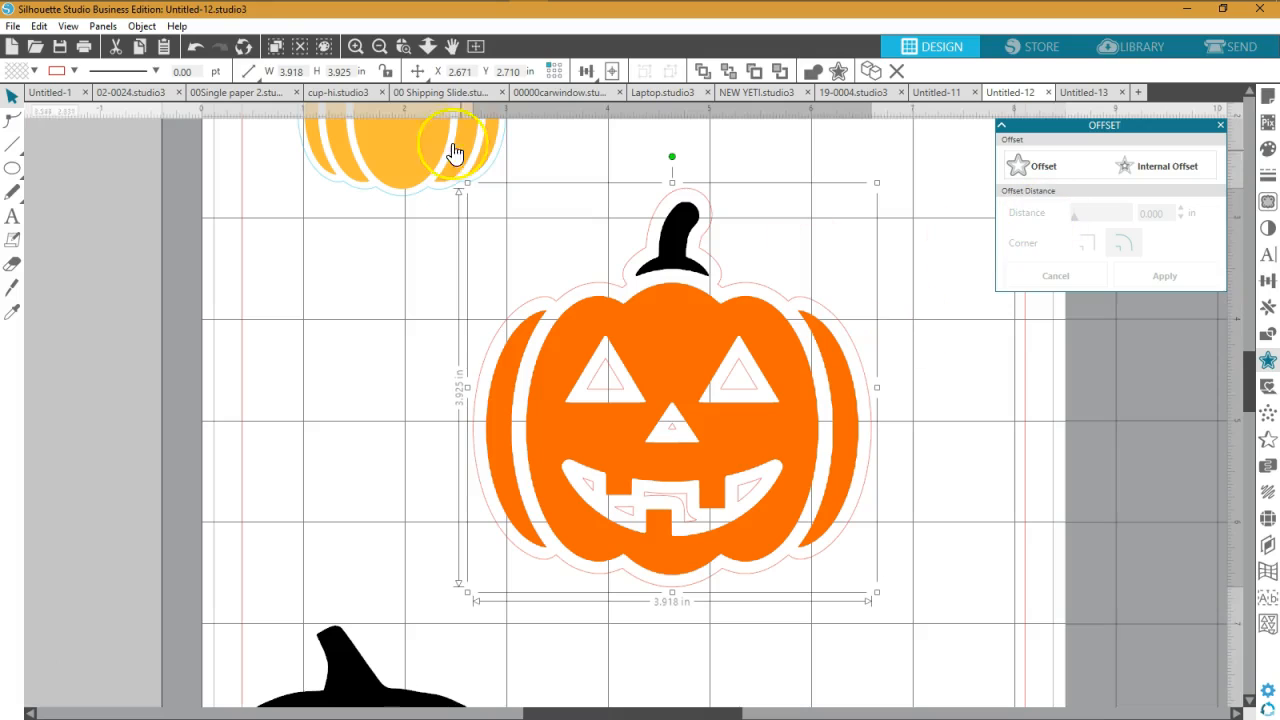
- Undo the offset around the orange pumpkin
left_click(195, 47)
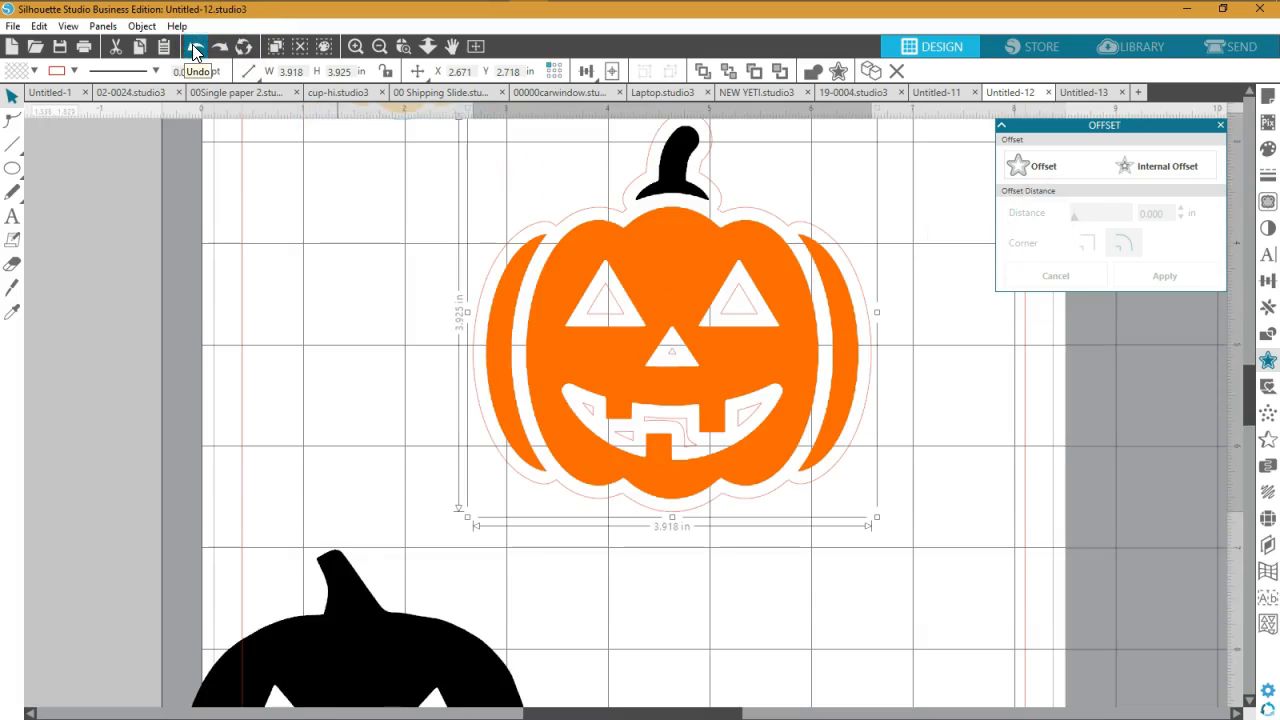
left_click(195, 48)
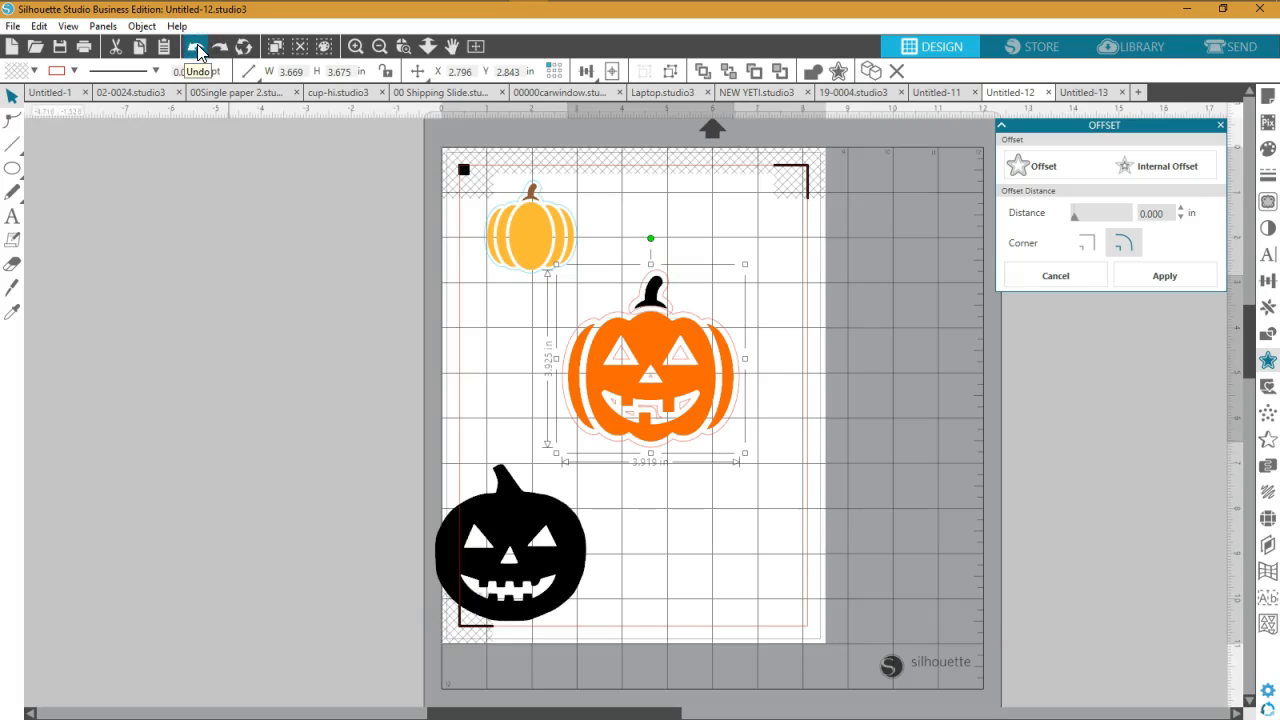
left_click(196, 47)
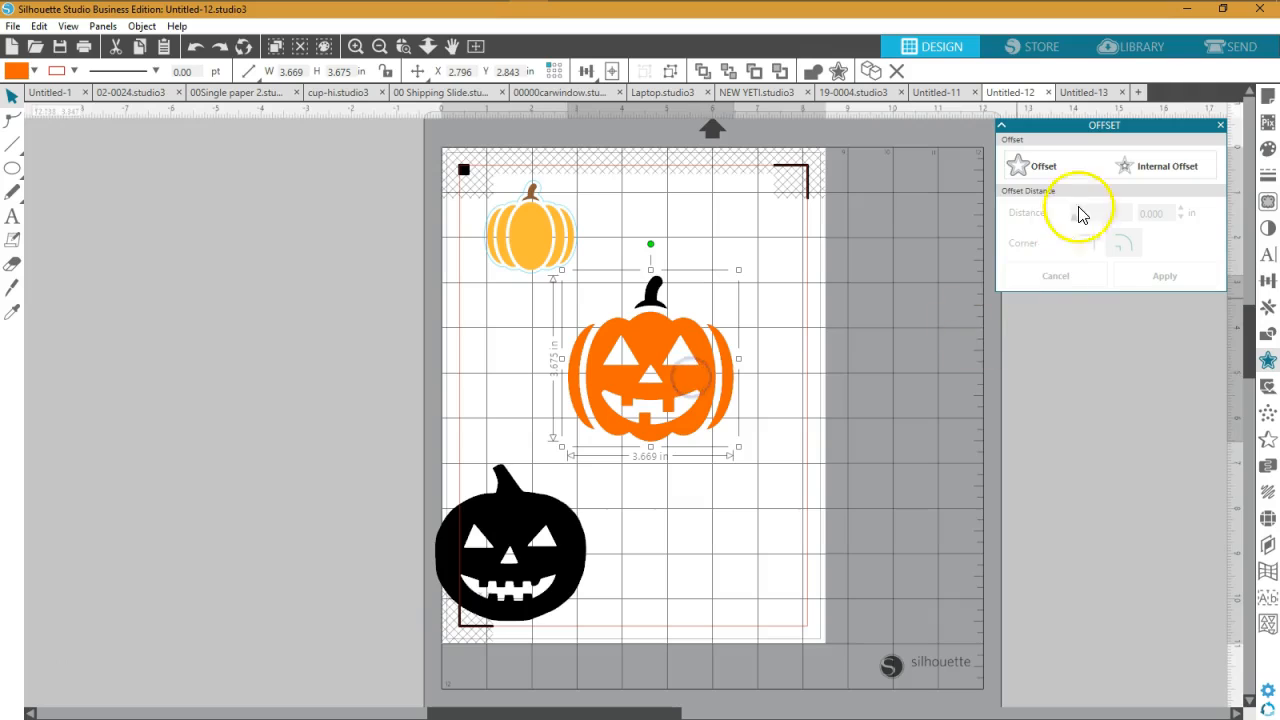
- Apply the 0.125 in offset to the orange pumpkin again, inspect it up close and undo it
left_click(1040, 168)
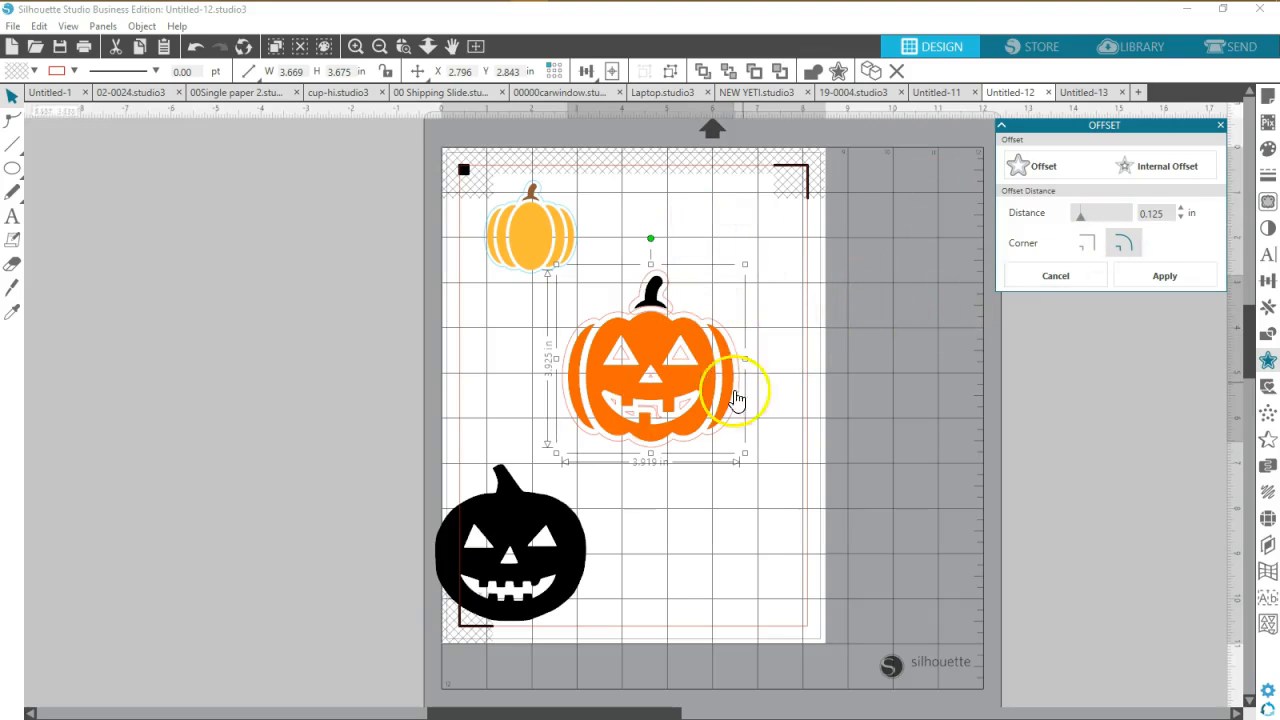
left_click(355, 46)
left_click(355, 46)
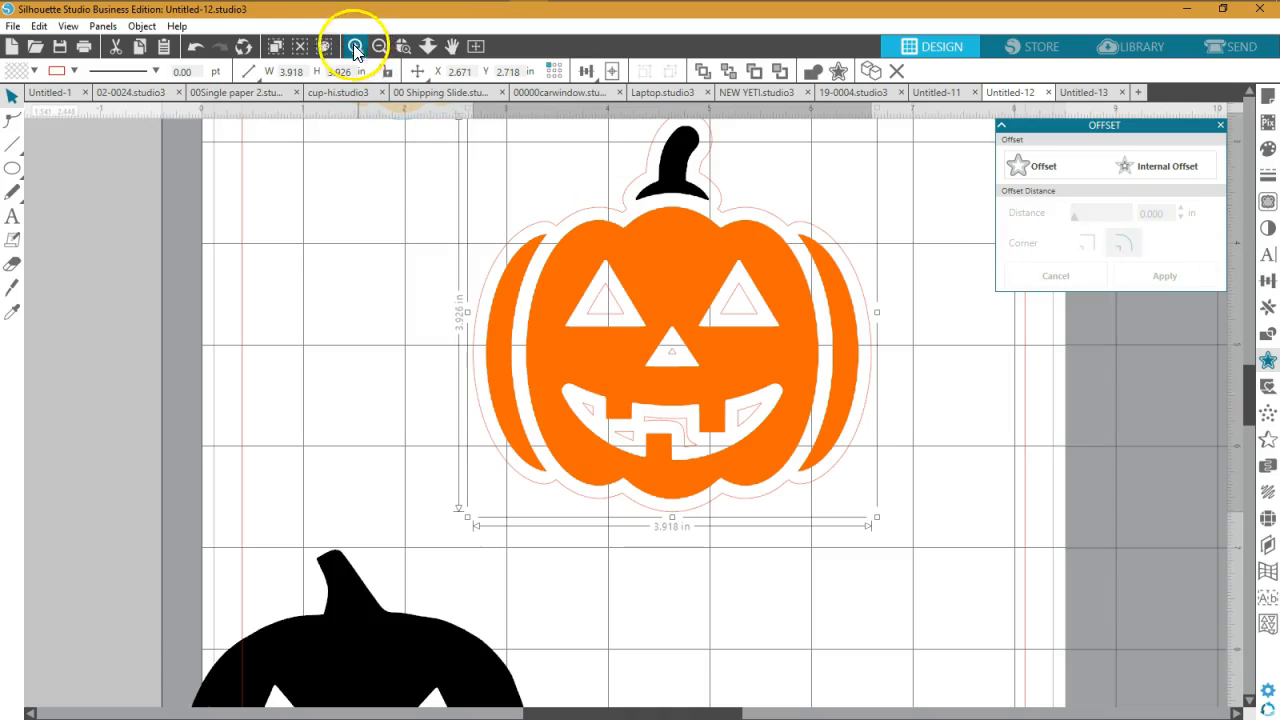
left_click(198, 50)
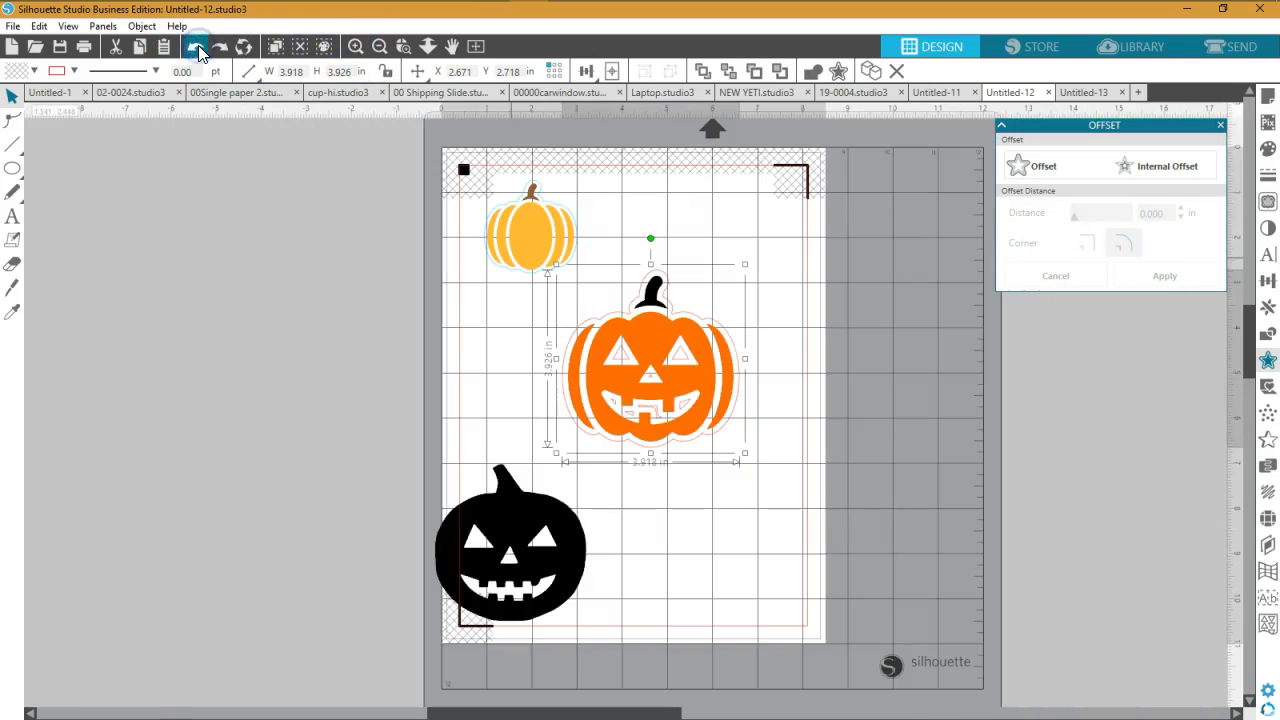
left_click(198, 50)
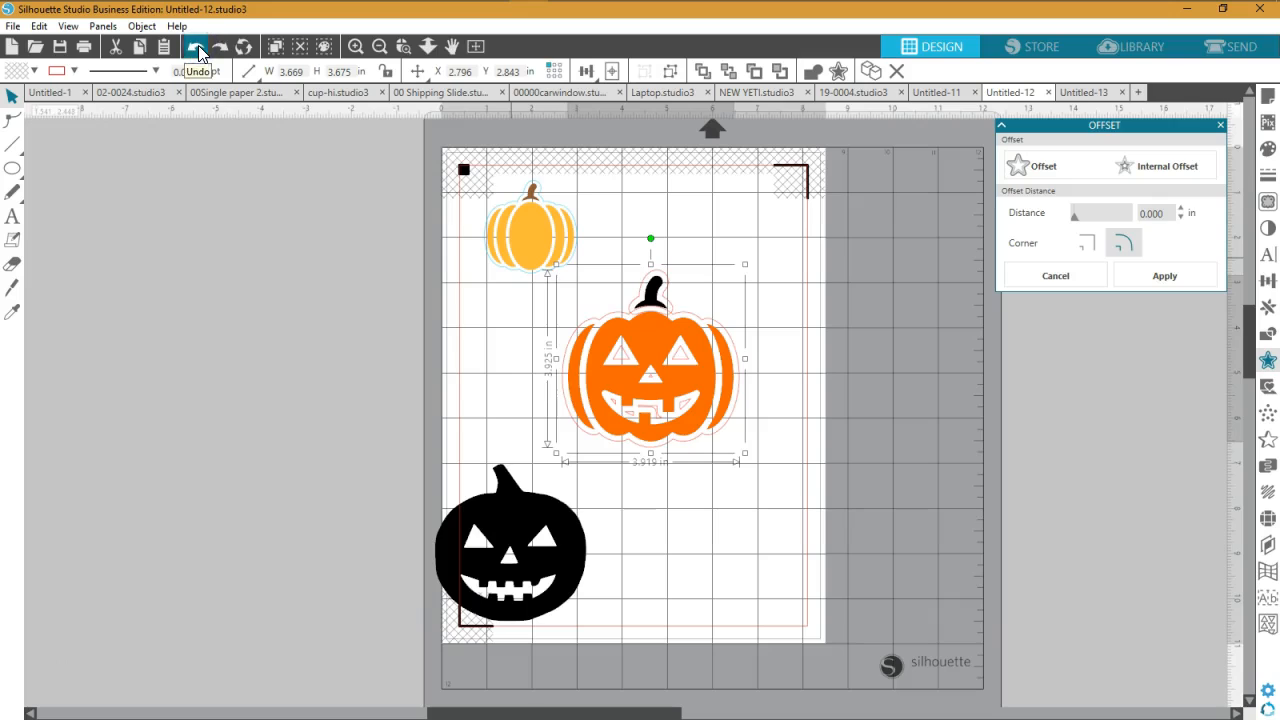
left_click(198, 50)
left_click(685, 343)
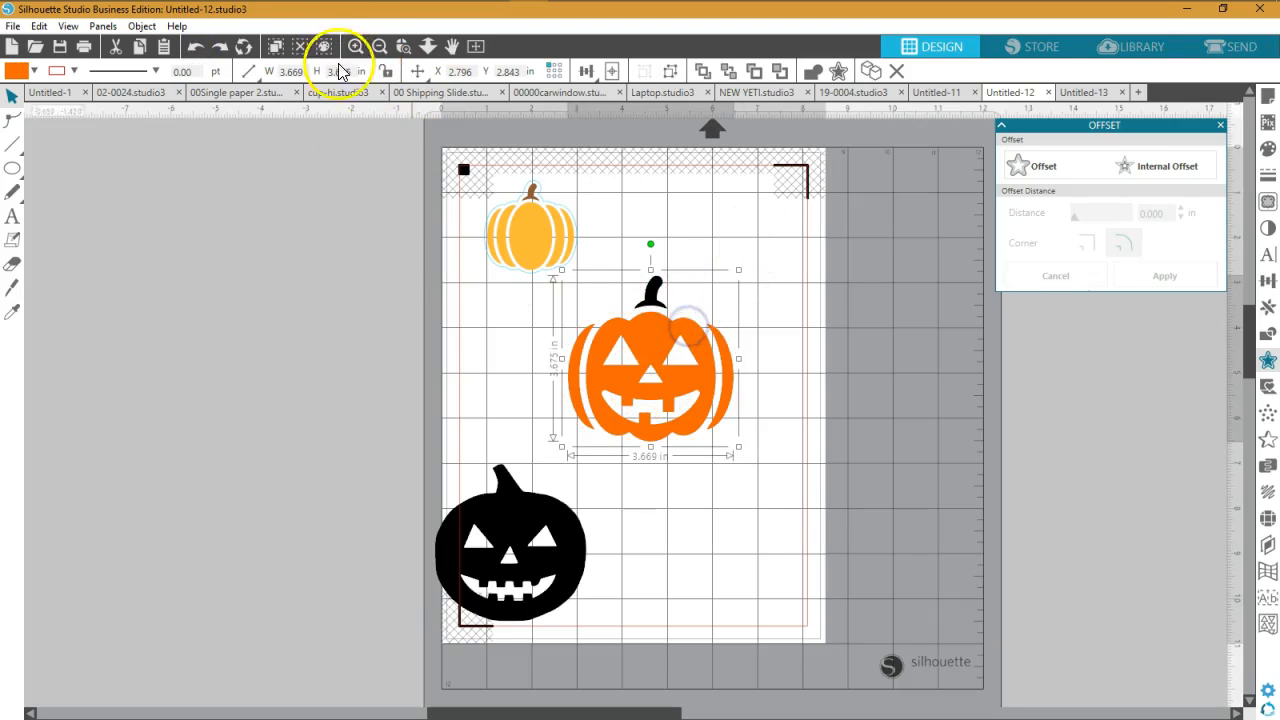
- Move the orange pumpkin to about X 2.65 in, Y 3.21 in in a close-up view
left_click(452, 318)
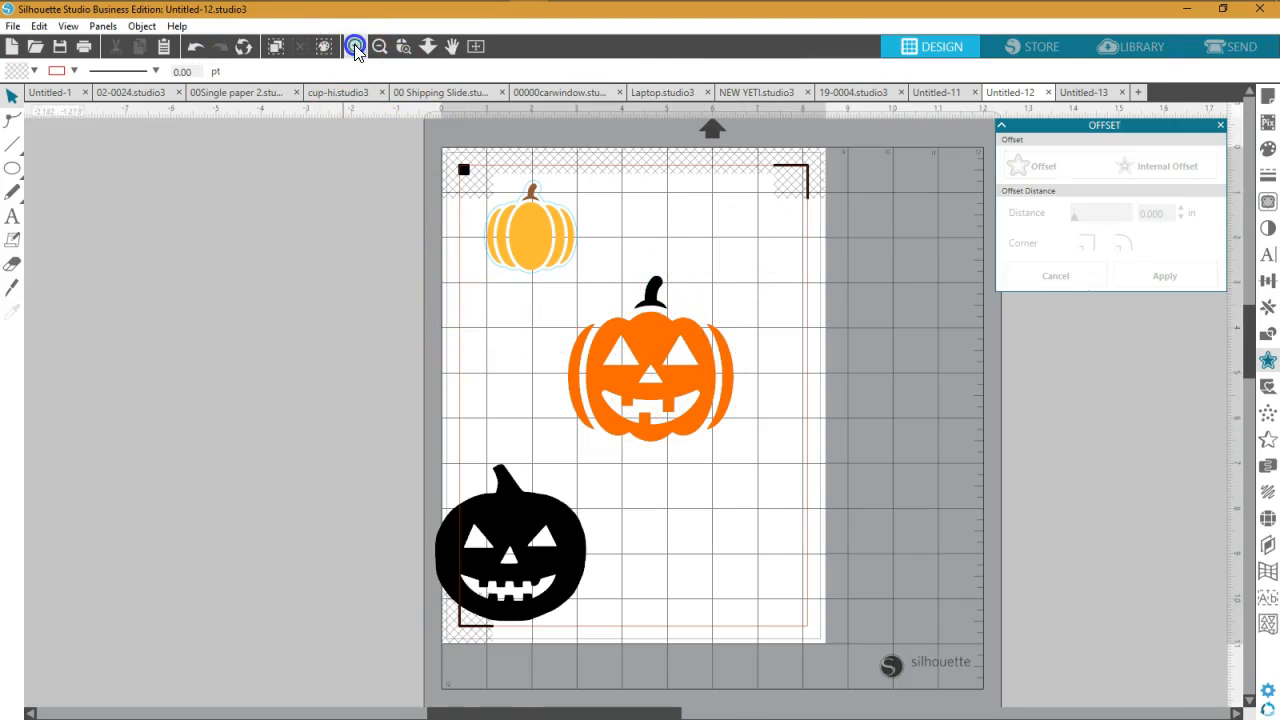
left_click(355, 47)
left_click(355, 47)
left_click(367, 237)
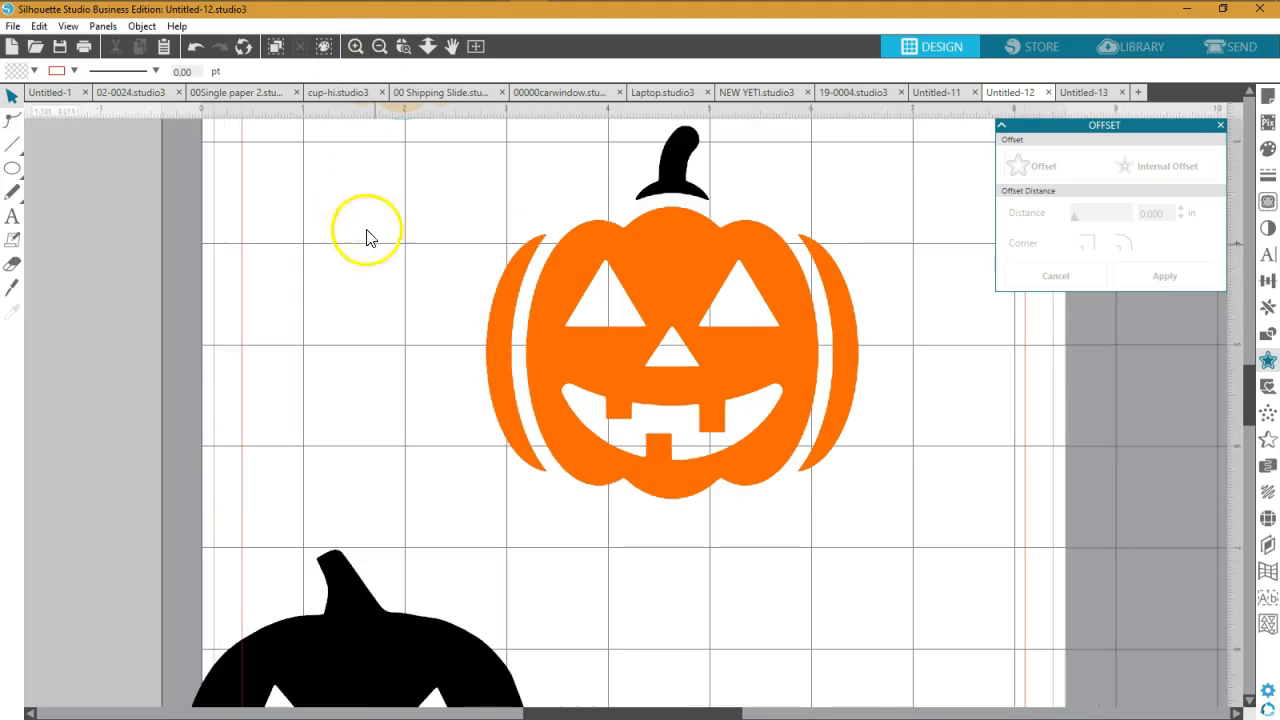
left_click_drag(629, 387, 610, 410)
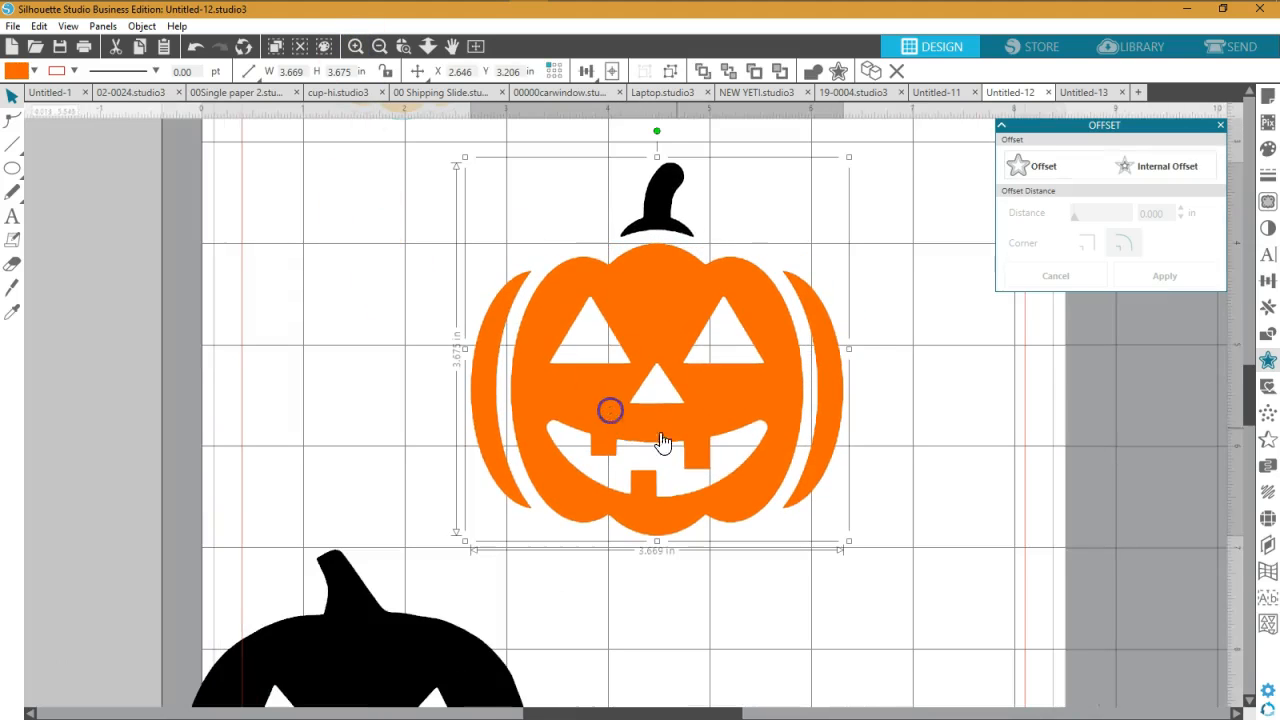
- Apply a 0.180 in offset with rounded corners around the orange pumpkin
left_click(1030, 166)
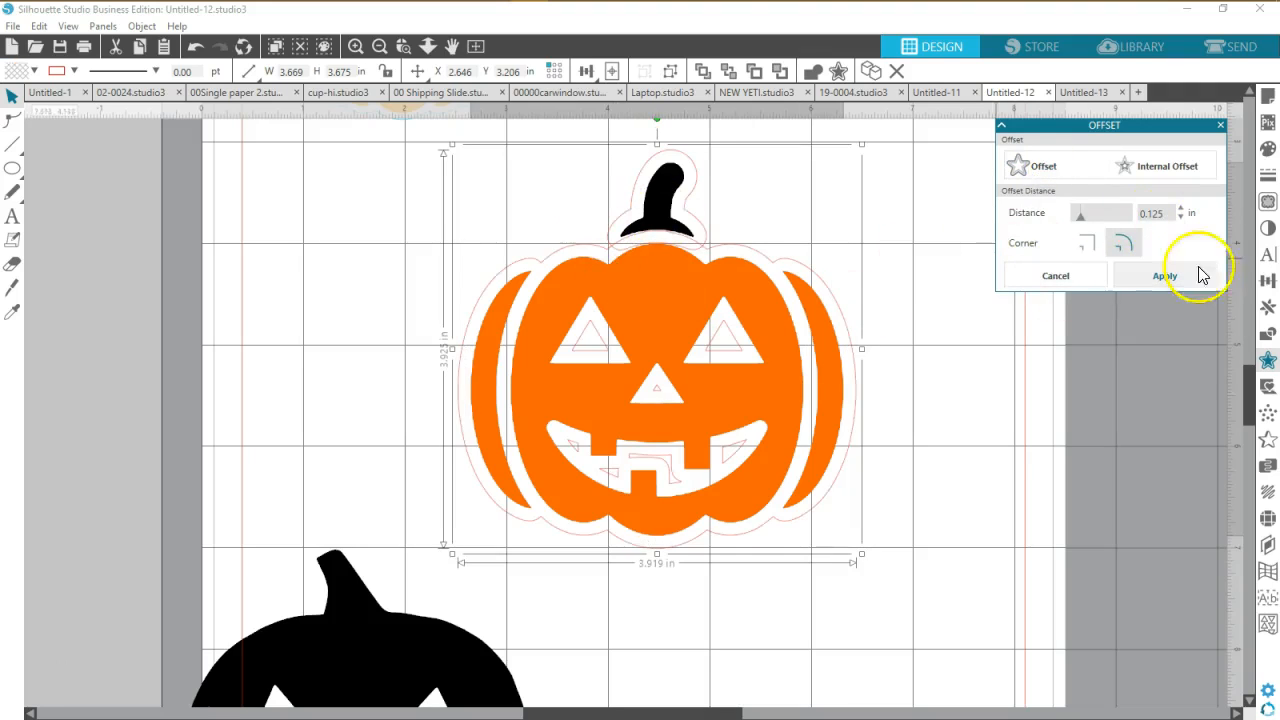
left_click(1184, 209)
left_click(1184, 209)
left_click(1184, 209)
left_click(1184, 209)
left_click(1184, 209)
left_click(1184, 209)
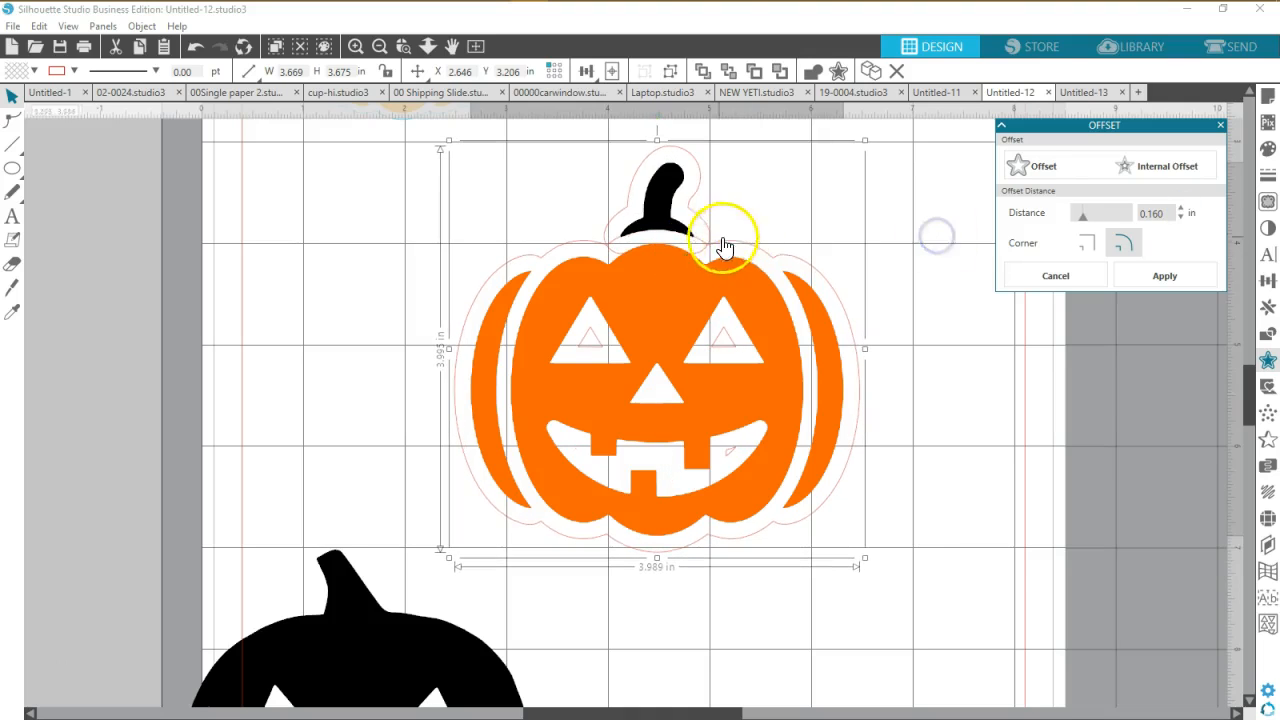
left_click(1181, 211)
left_click(1181, 211)
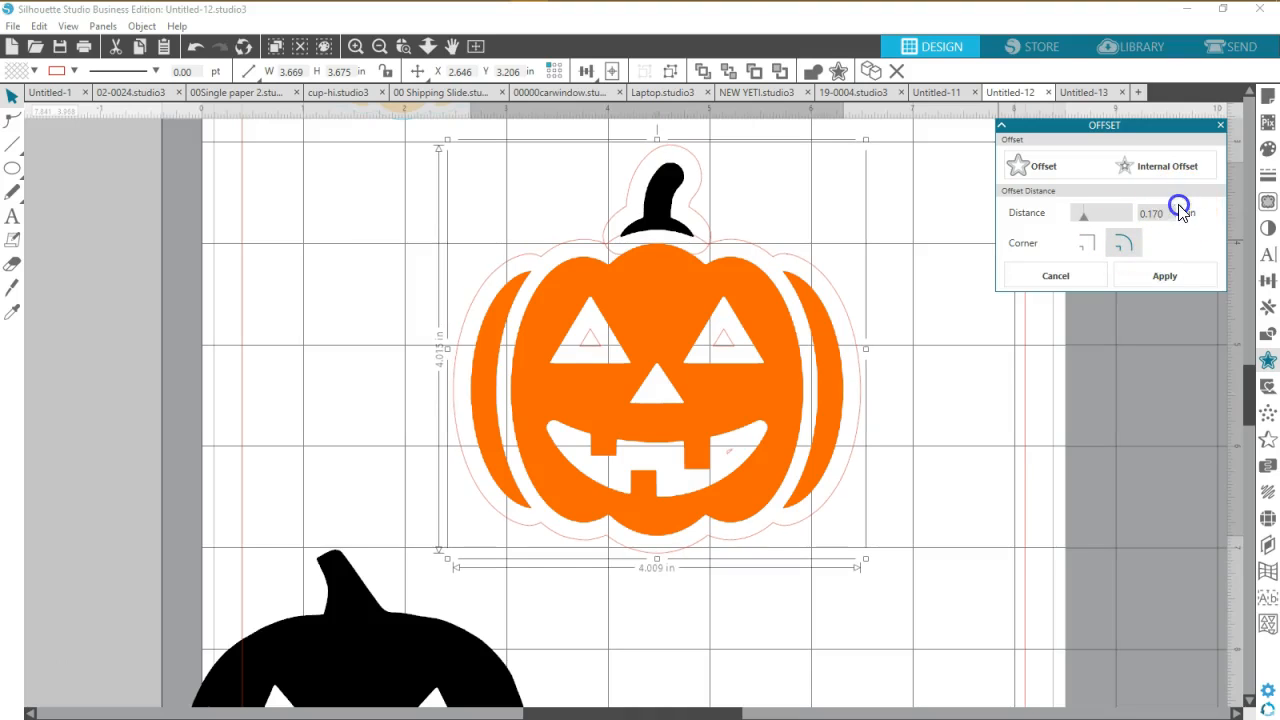
left_click(1181, 211)
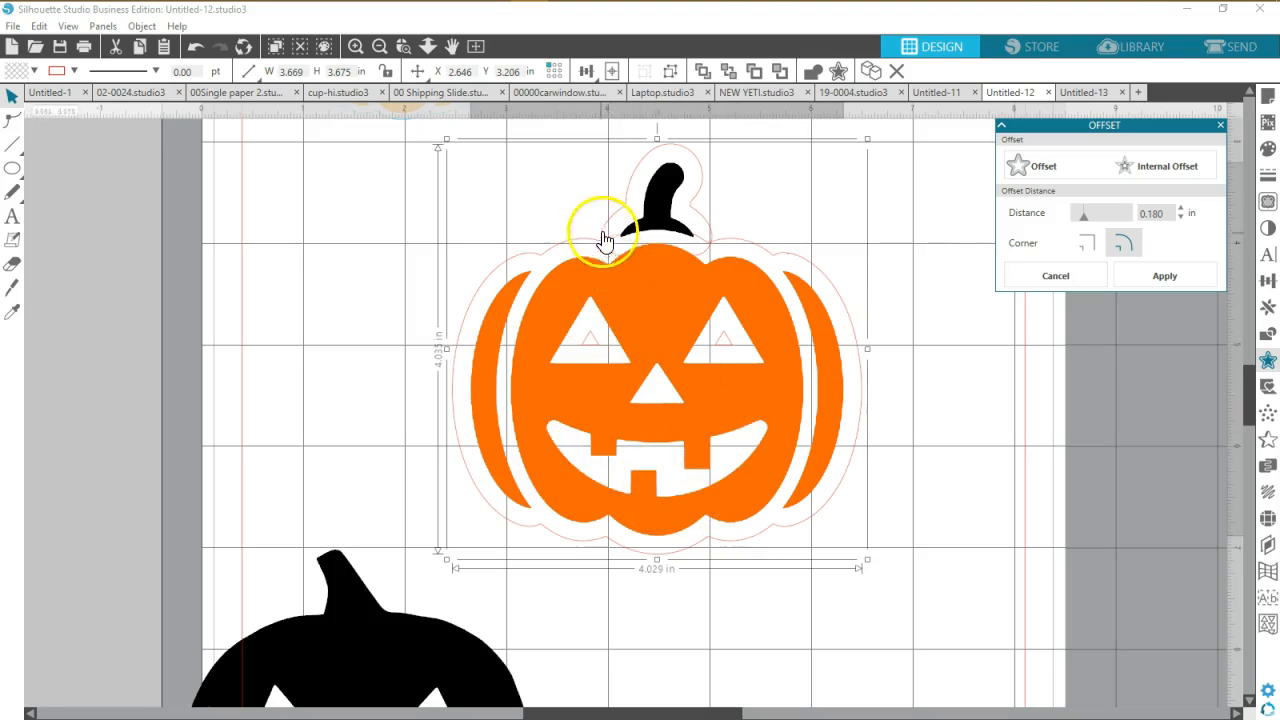
left_click(1160, 276)
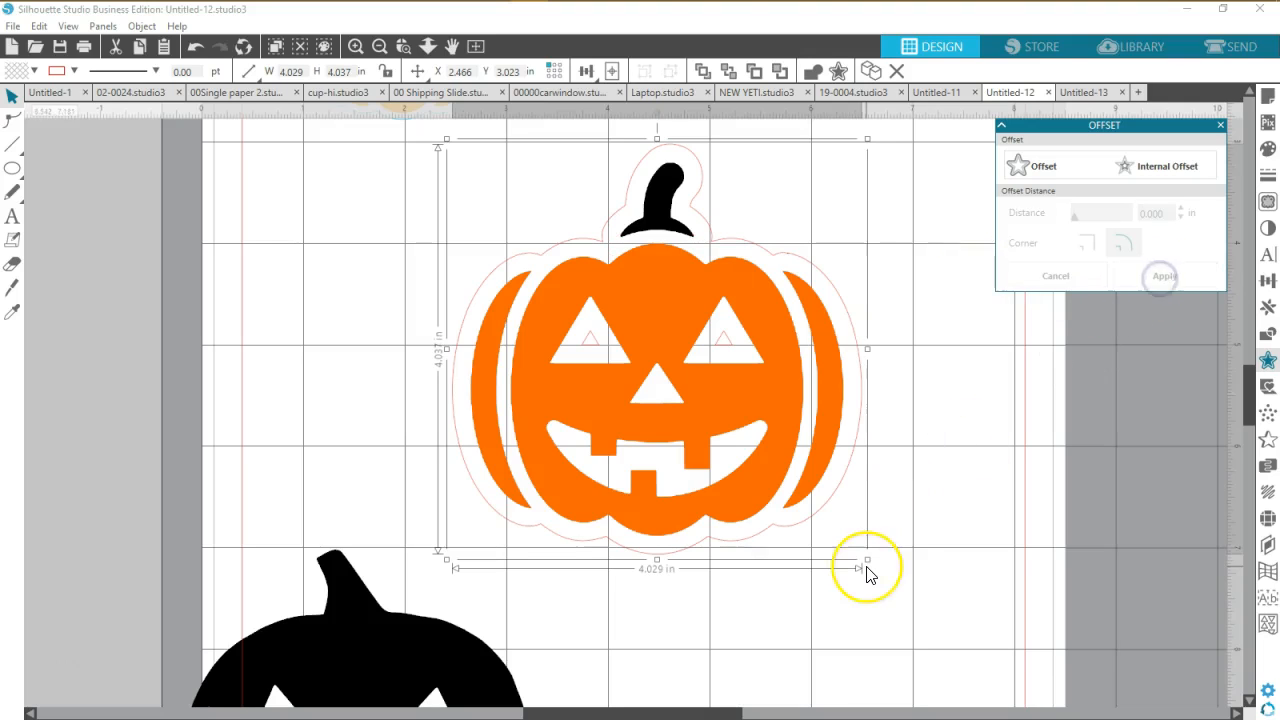
- Separate the orange pumpkin from its offset by moving the pumpkin over the page's left edge, leaving the outline mid-page
left_click(878, 540)
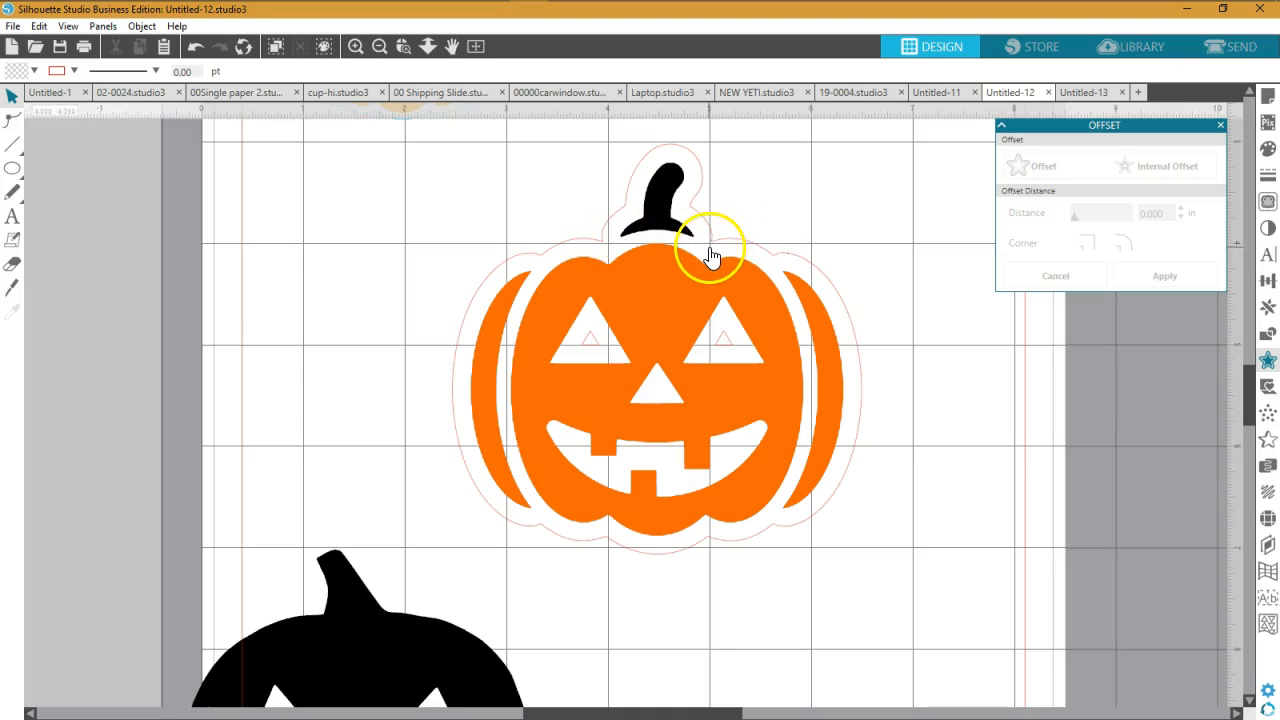
left_click(728, 352)
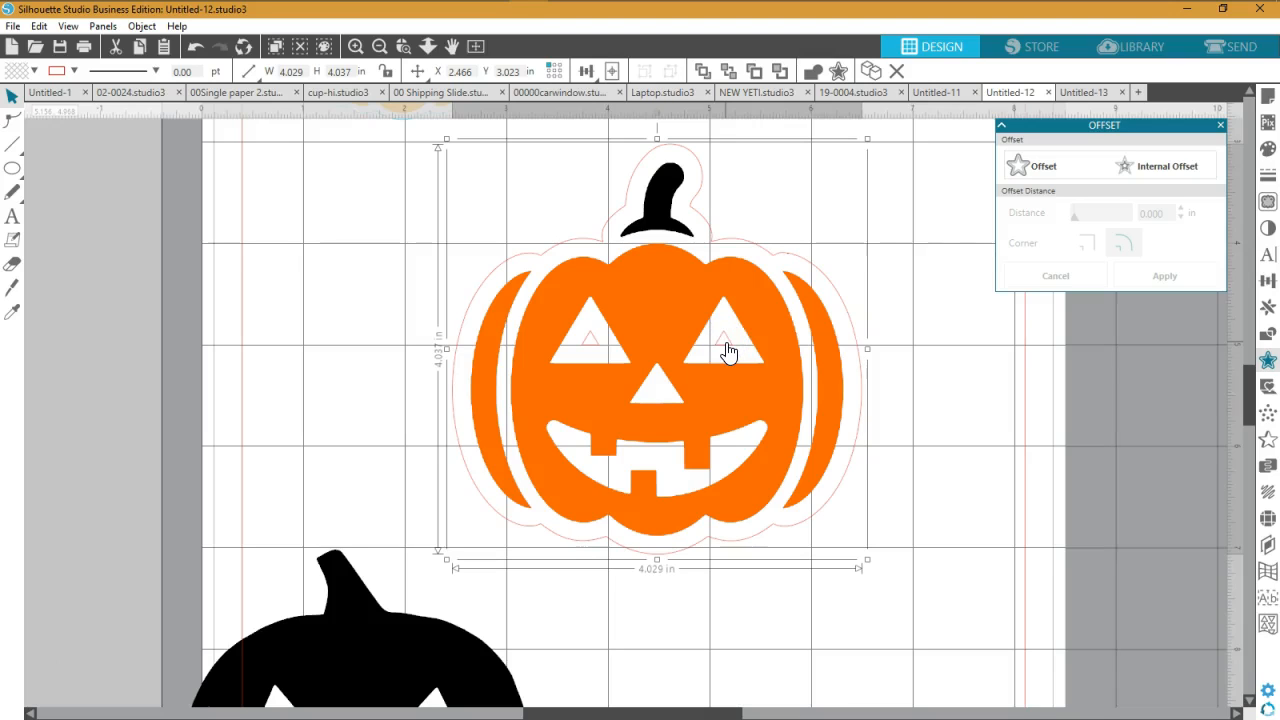
left_click_drag(771, 257, 823, 251)
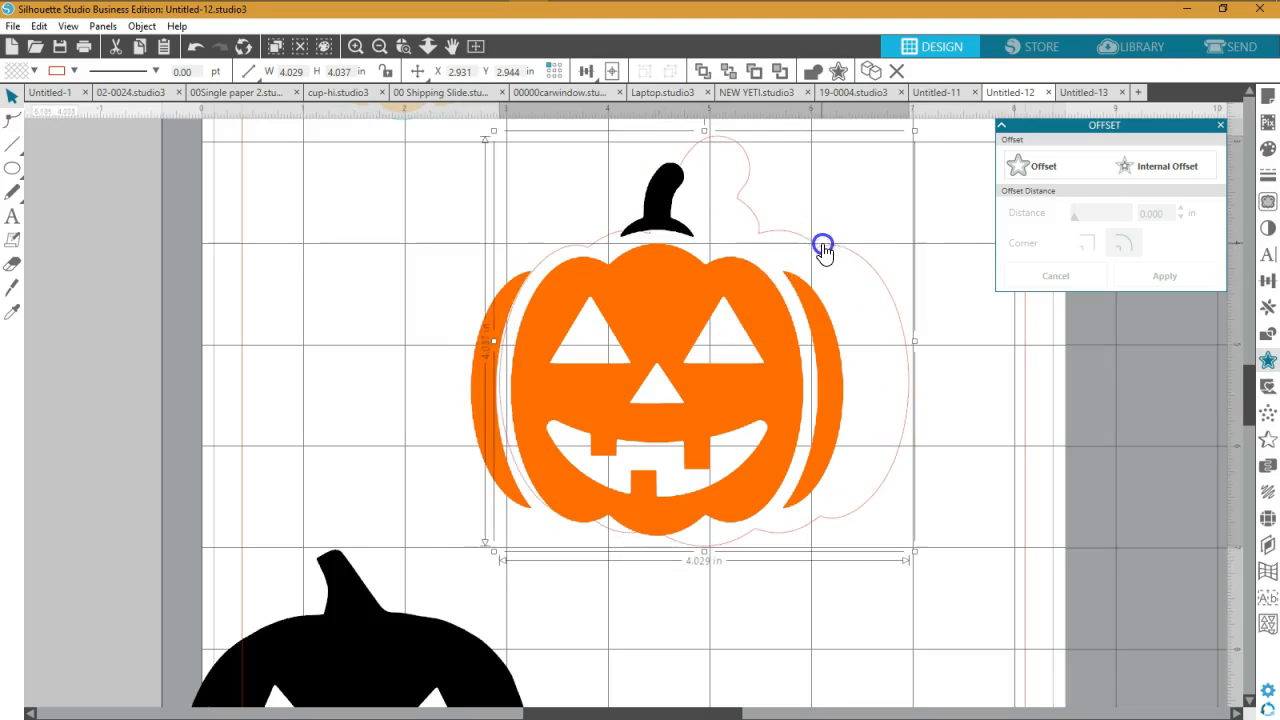
left_click_drag(743, 309, 288, 281)
left_click_drag(620, 234, 588, 268)
left_click(588, 268)
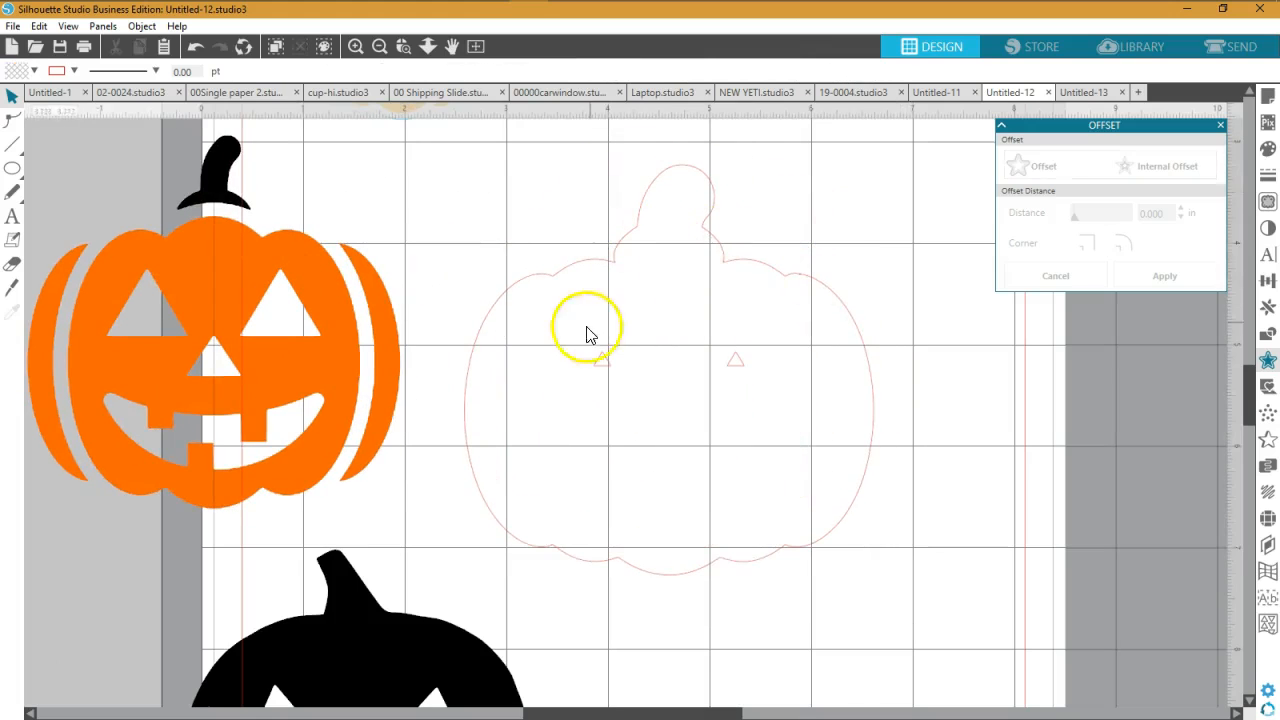
- Release the pumpkin outline's compound path and delete the two small leftover eye triangles inside it
right_click(737, 373)
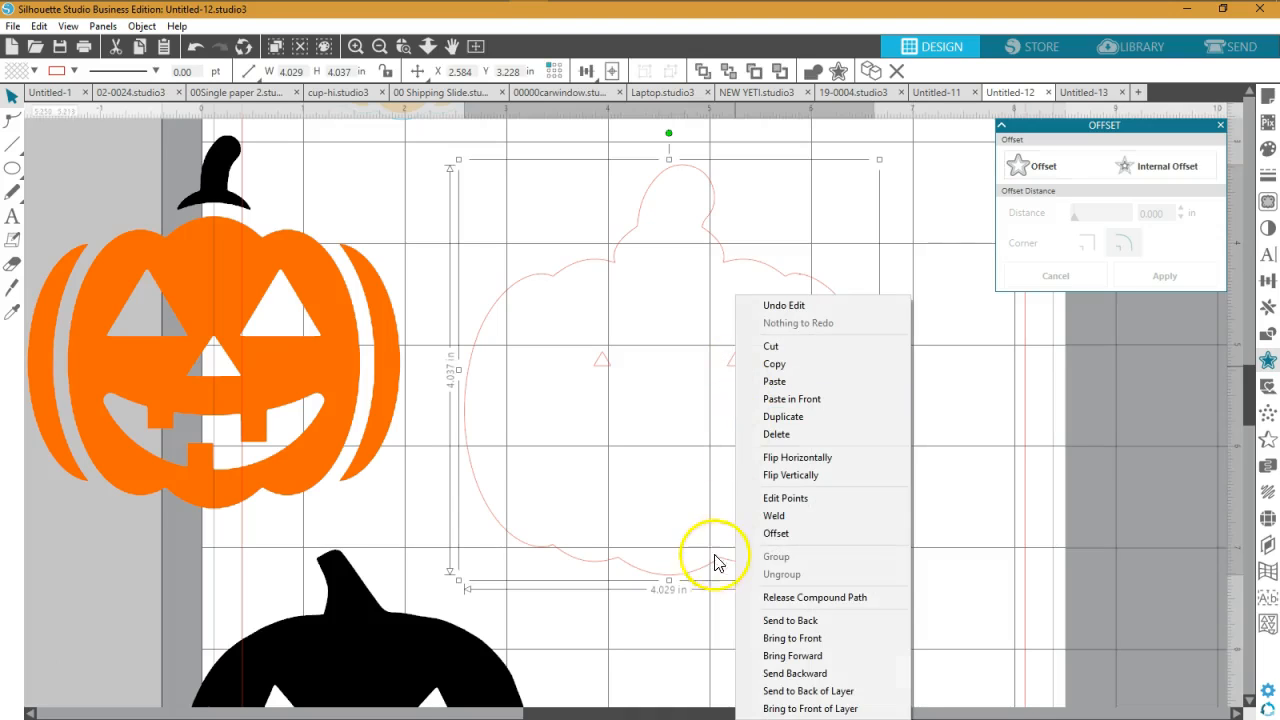
left_click(781, 598)
left_click(751, 500)
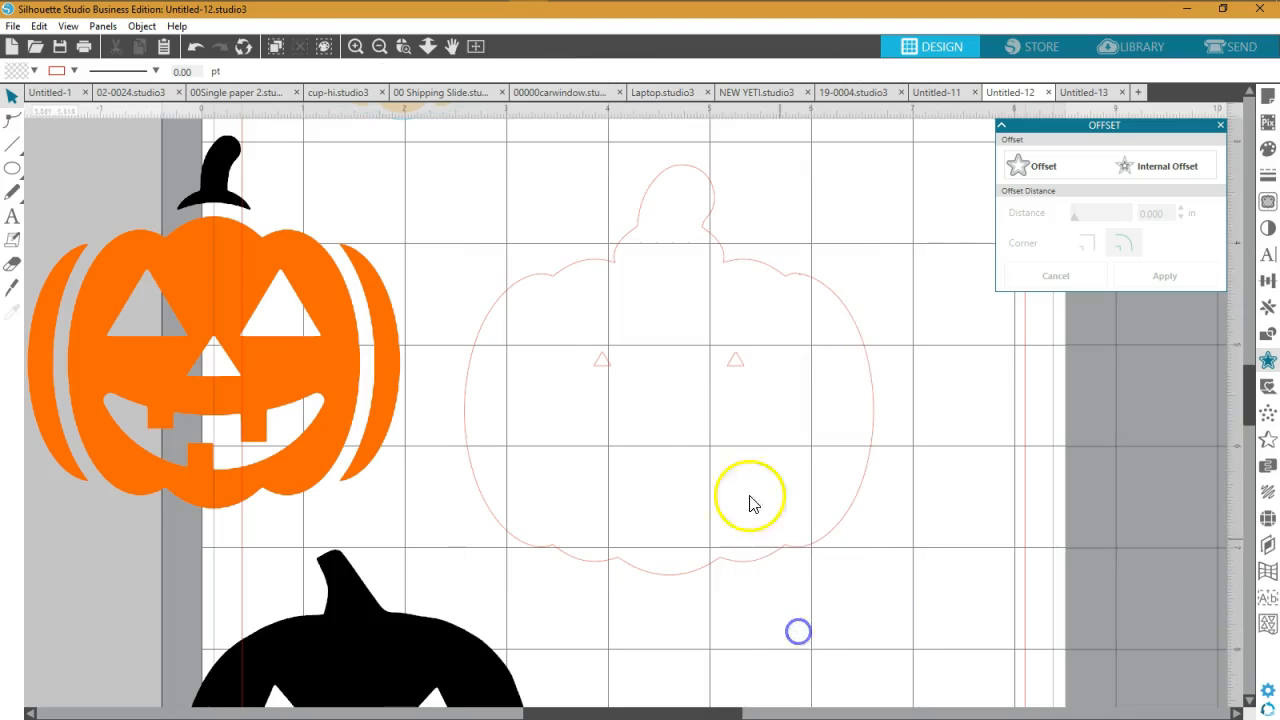
left_click_drag(575, 380, 765, 357)
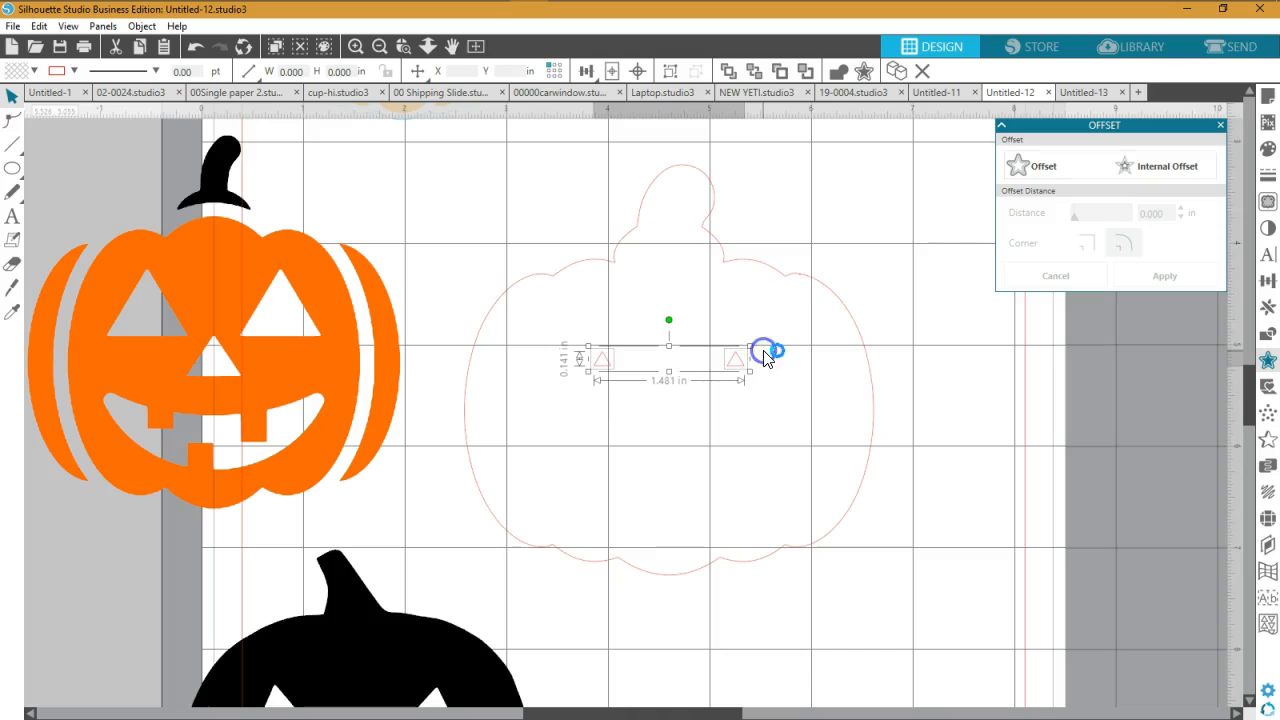
right_click(765, 357)
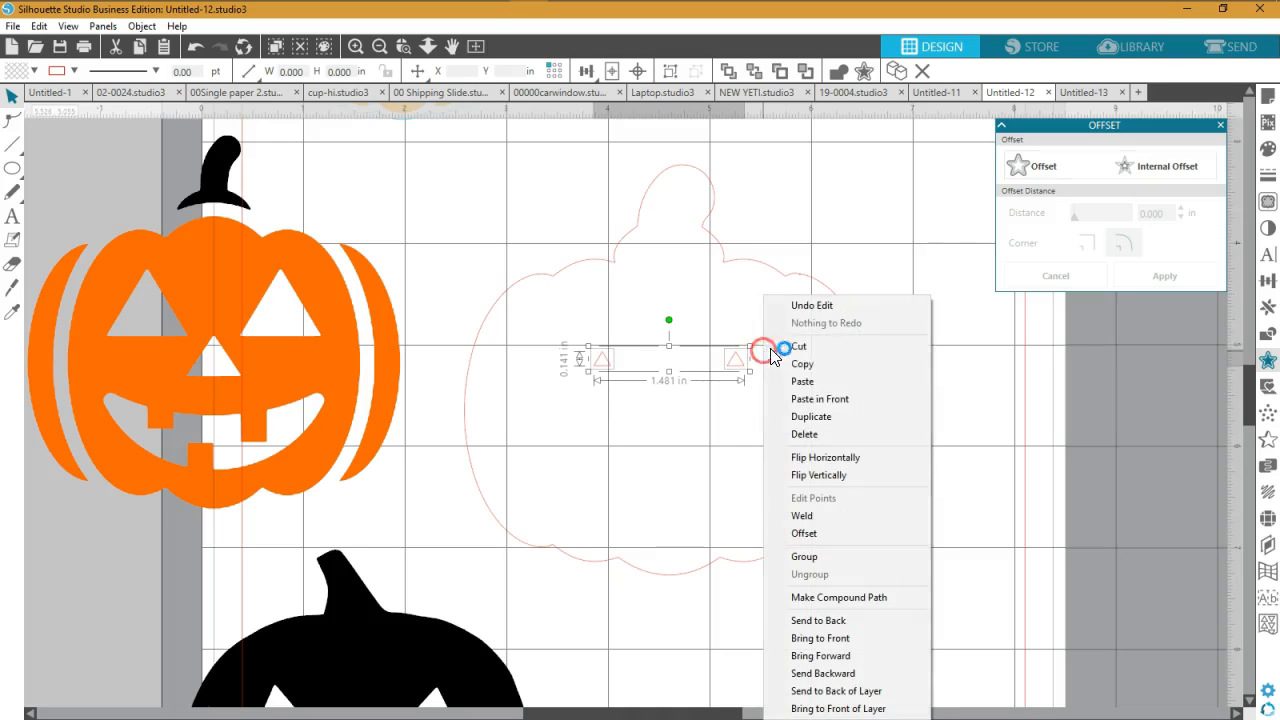
left_click(800, 437)
left_click_drag(614, 264, 610, 265)
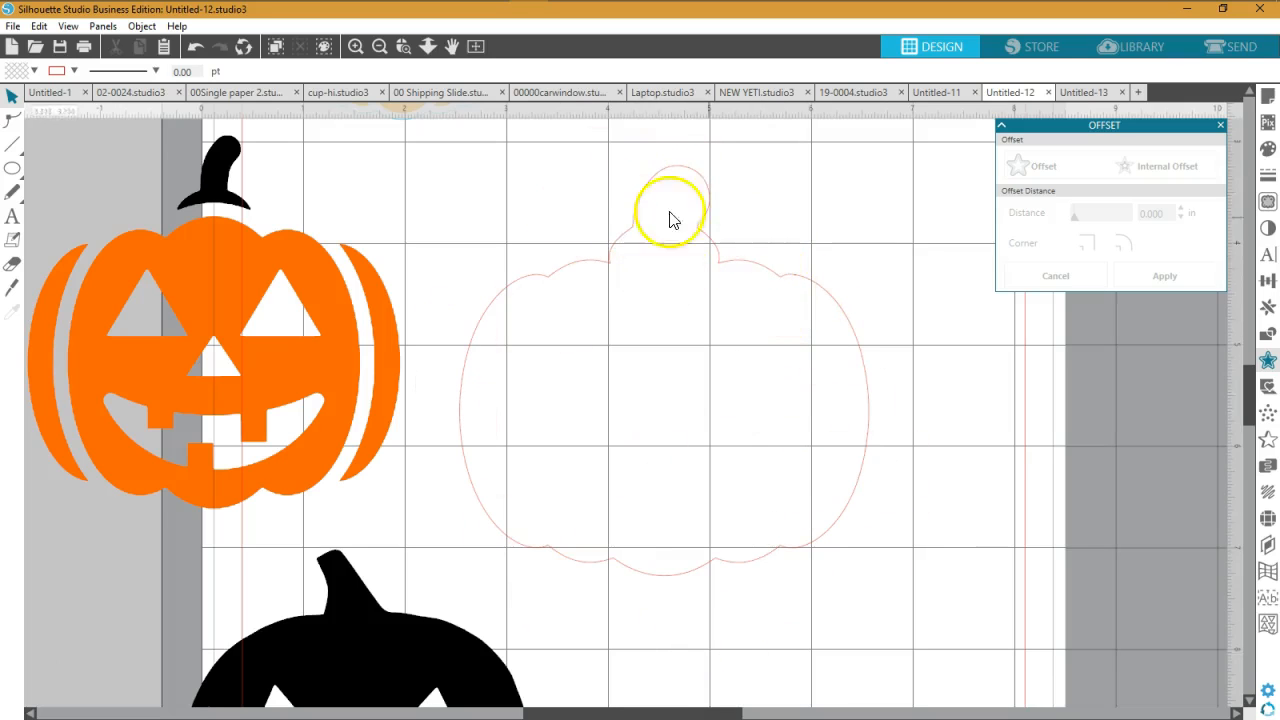
- Set the line color of the cleaned pumpkin outline to light blue
left_click(580, 268)
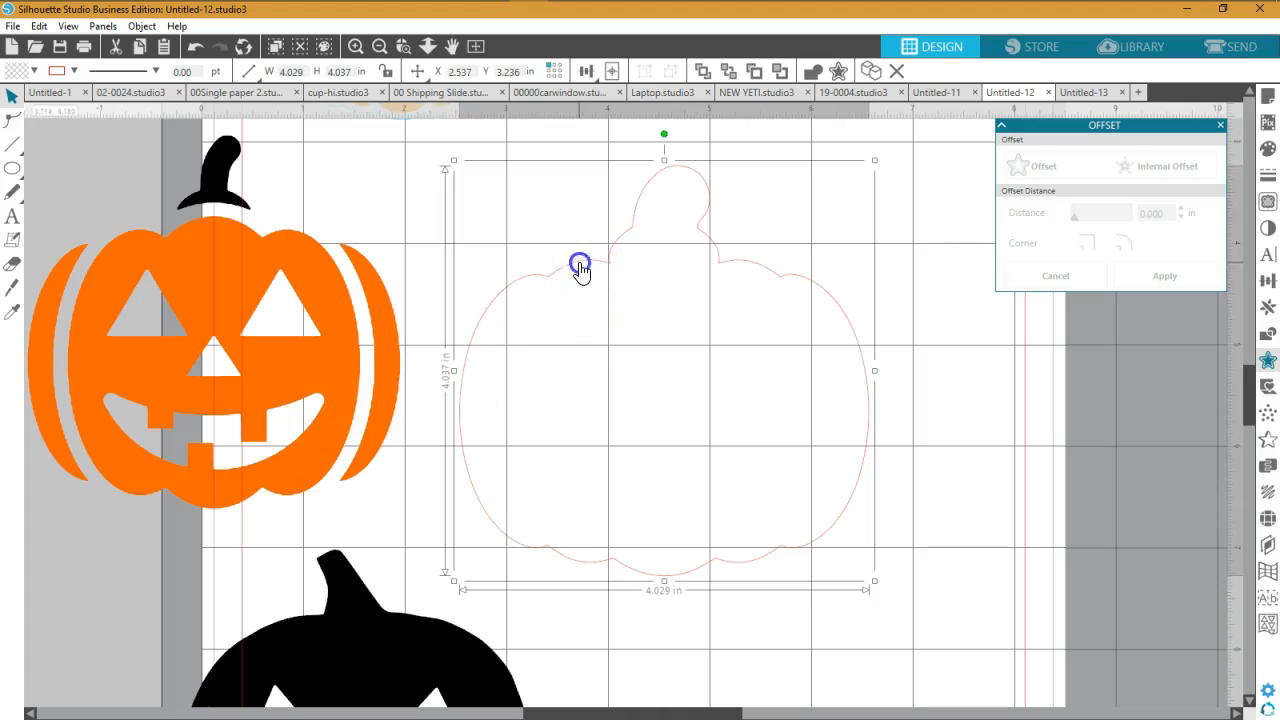
left_click(74, 71)
left_click(195, 138)
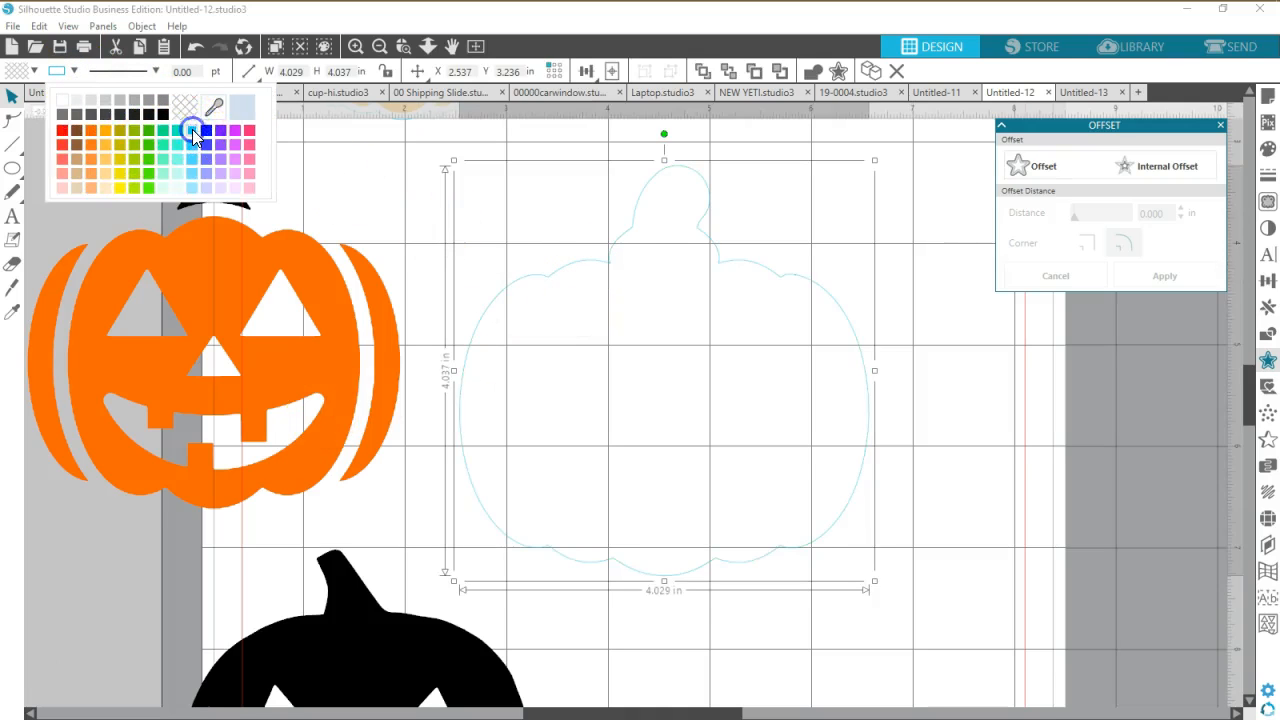
- Move the orange pumpkin back inside the blue outline and center-align the two shapes
scroll(400, 214, "up", 2)
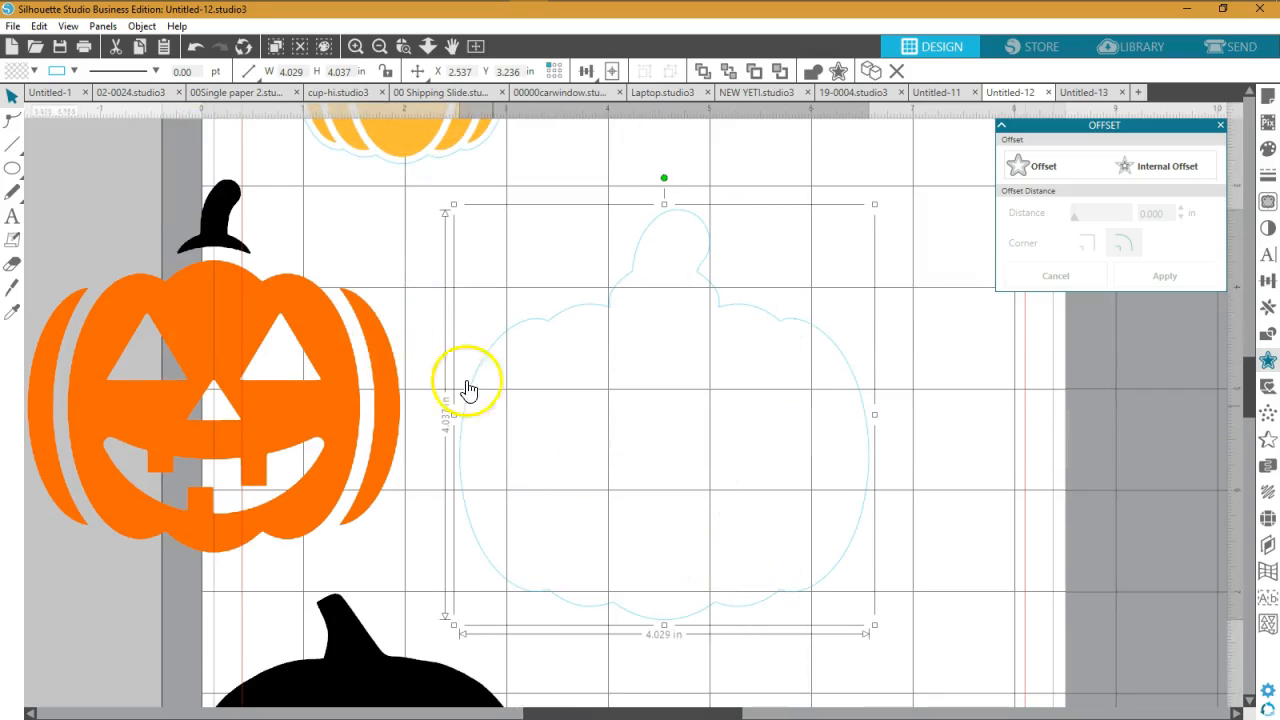
left_click_drag(313, 330, 774, 371)
left_click(909, 377)
left_click_drag(935, 380, 763, 443)
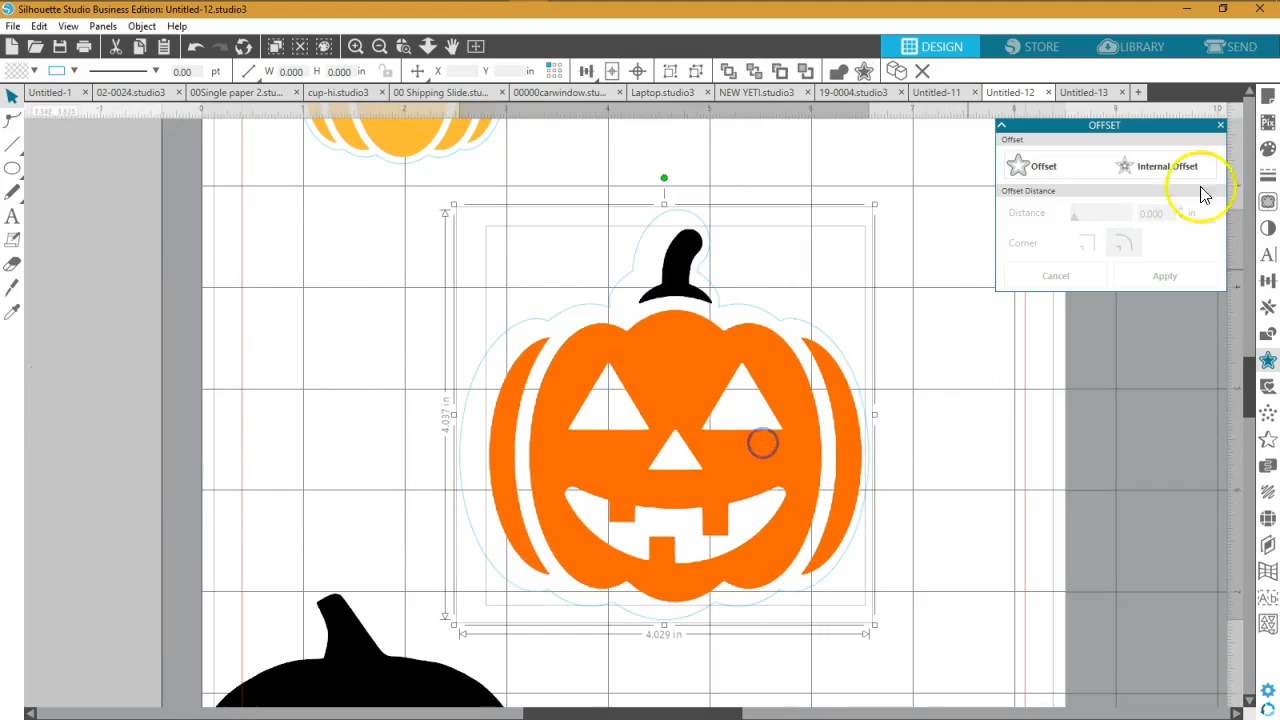
left_click(1268, 283)
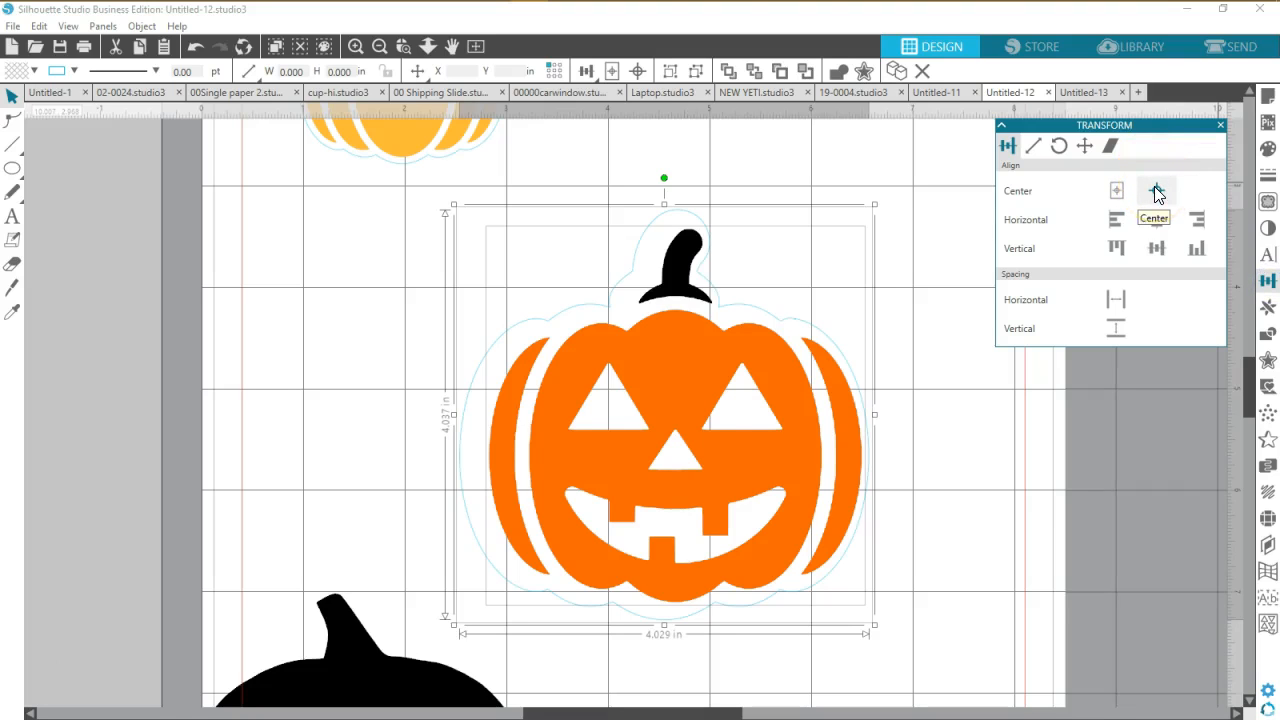
left_click(1157, 191)
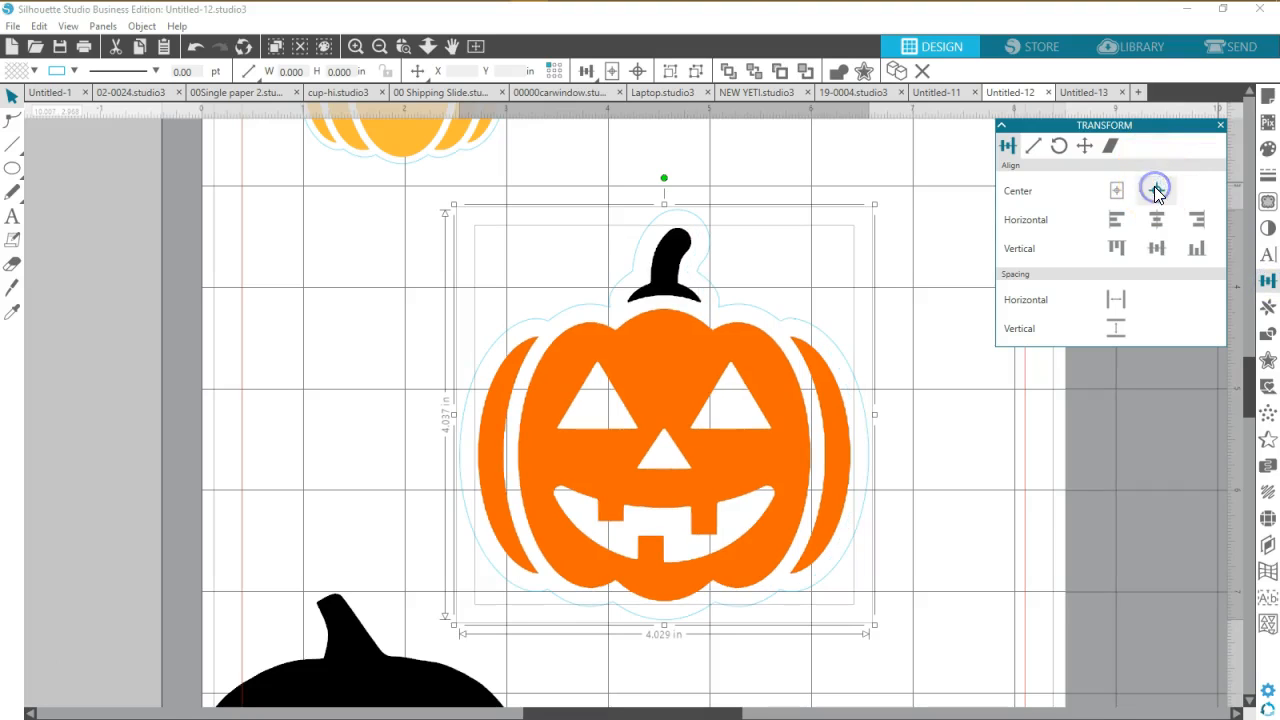
left_click(1000, 532)
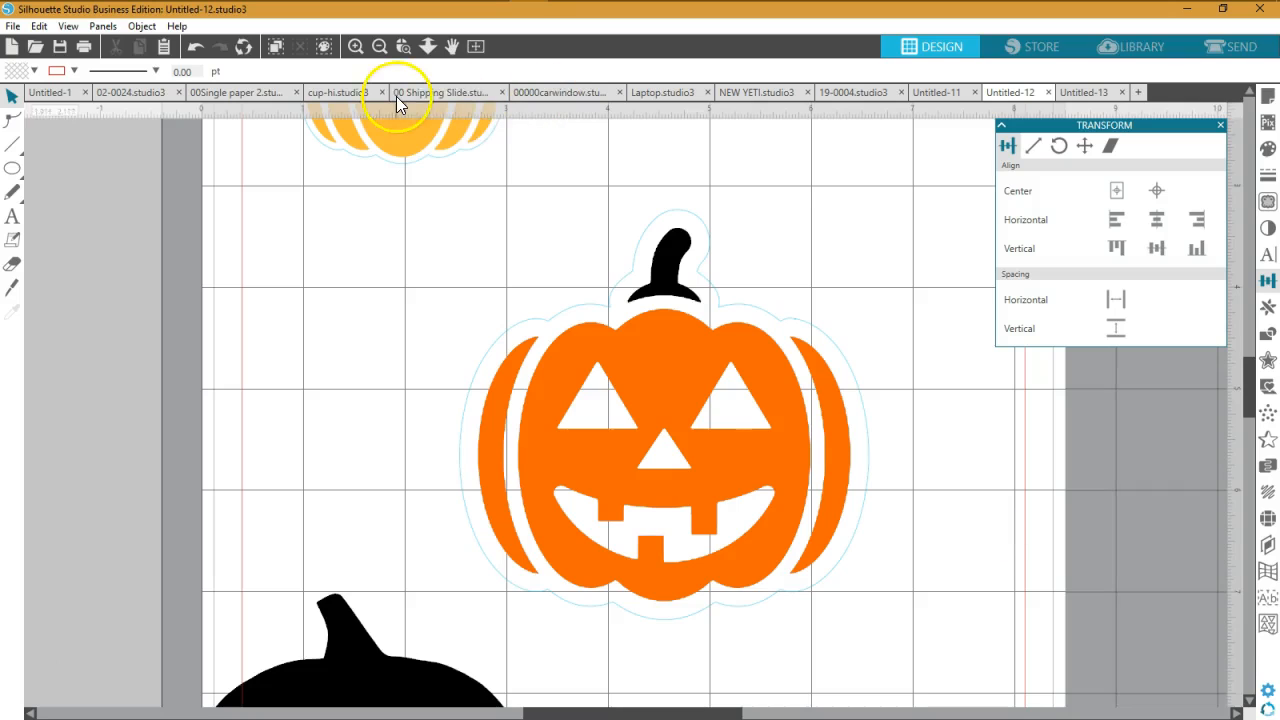
- Scale the blue outline to about 3.829 × 3.836 in, then group it with the orange pumpkin, centered on each other
left_click(814, 596)
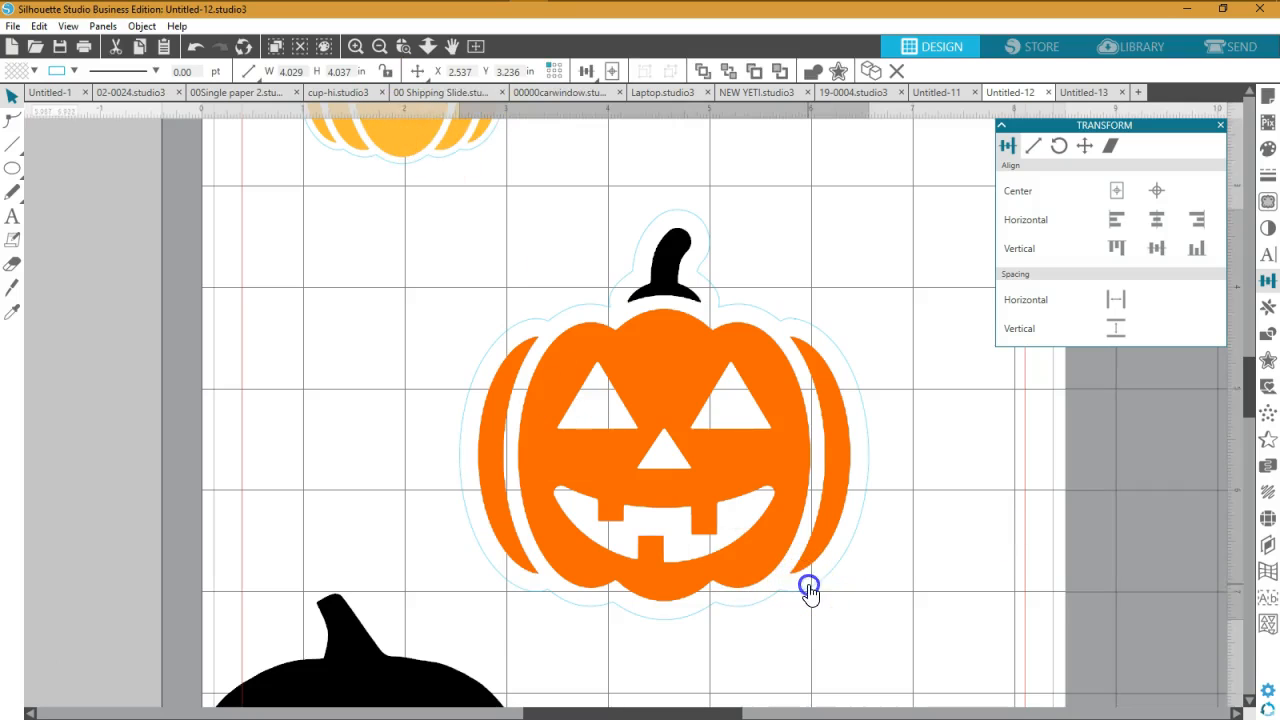
left_click_drag(873, 627, 847, 611)
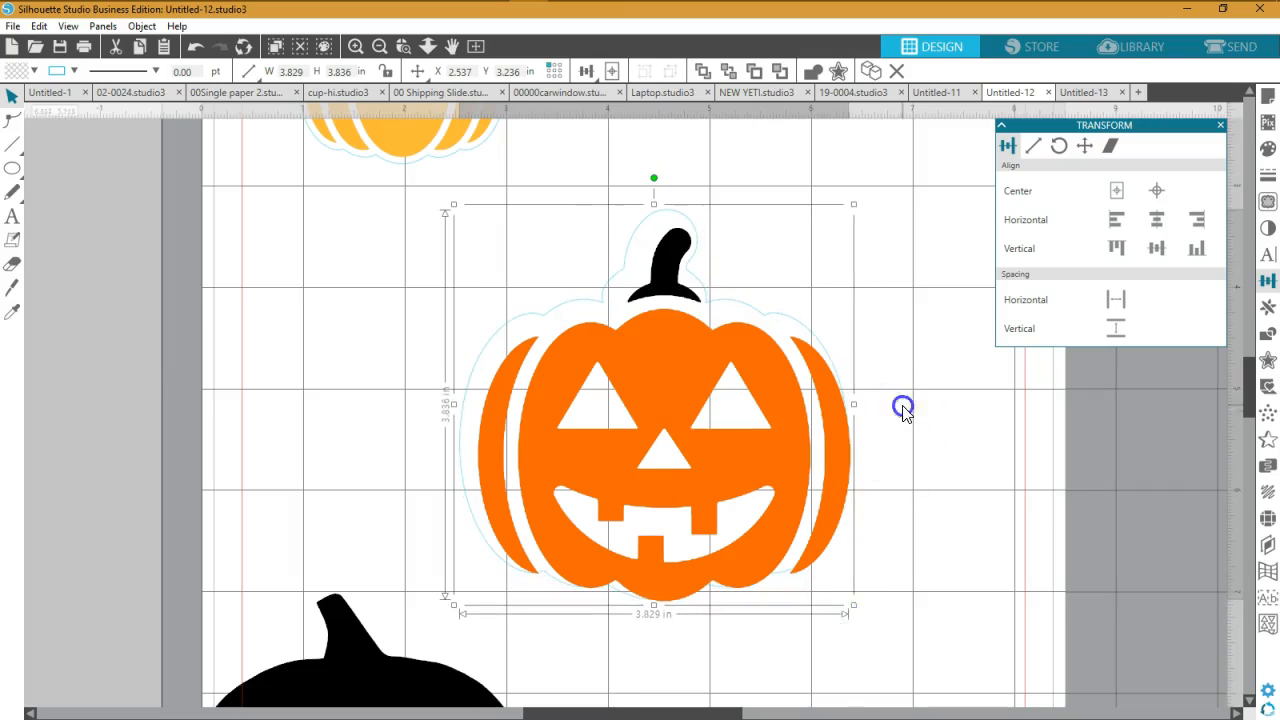
left_click(1157, 190)
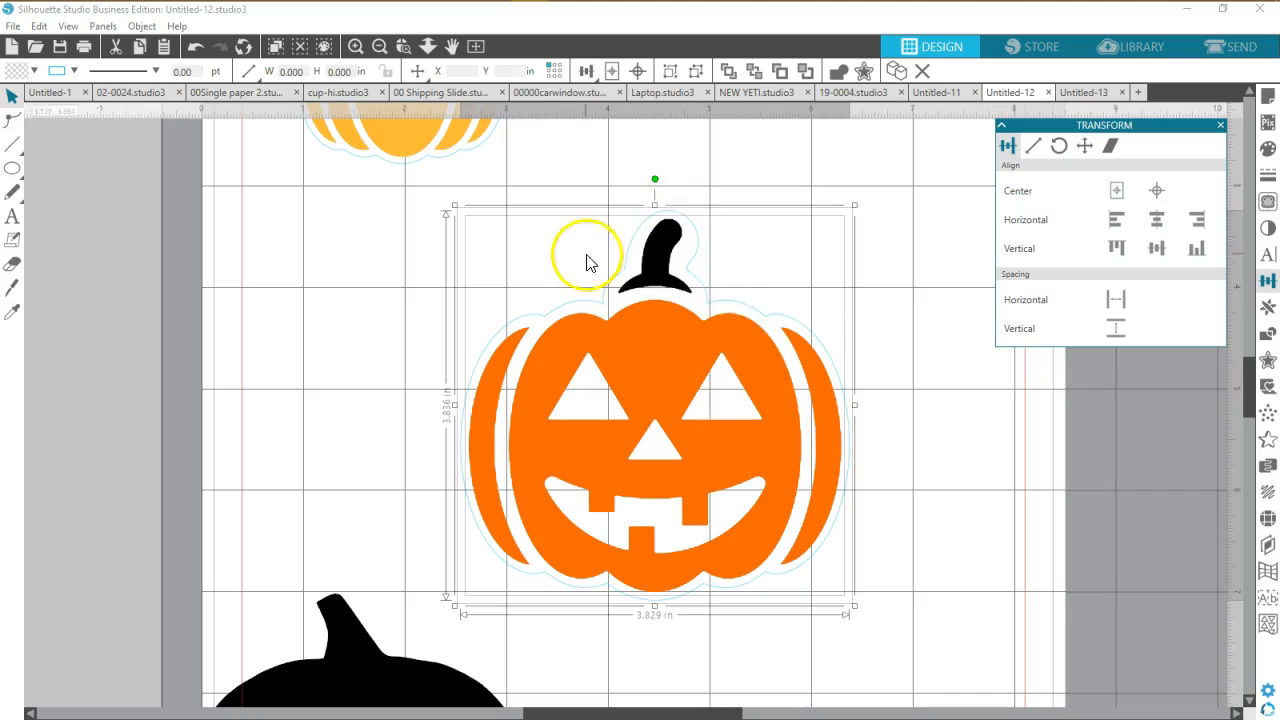
right_click(918, 416)
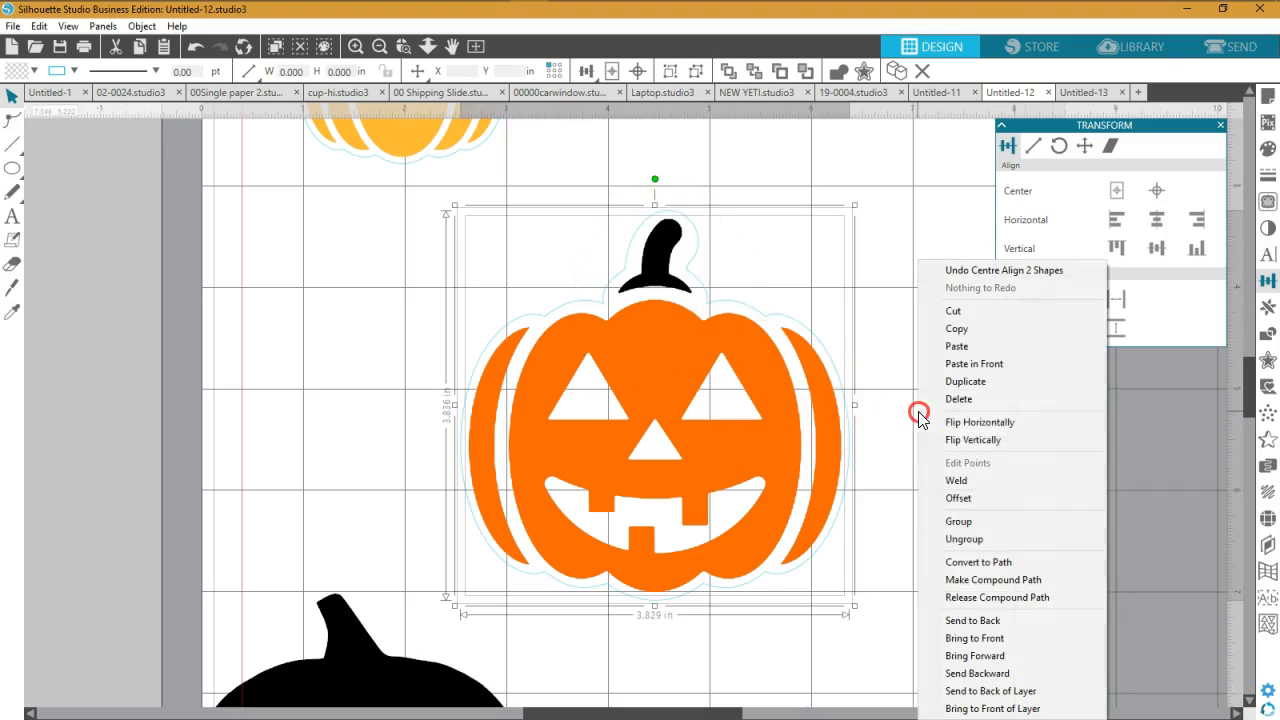
left_click(955, 522)
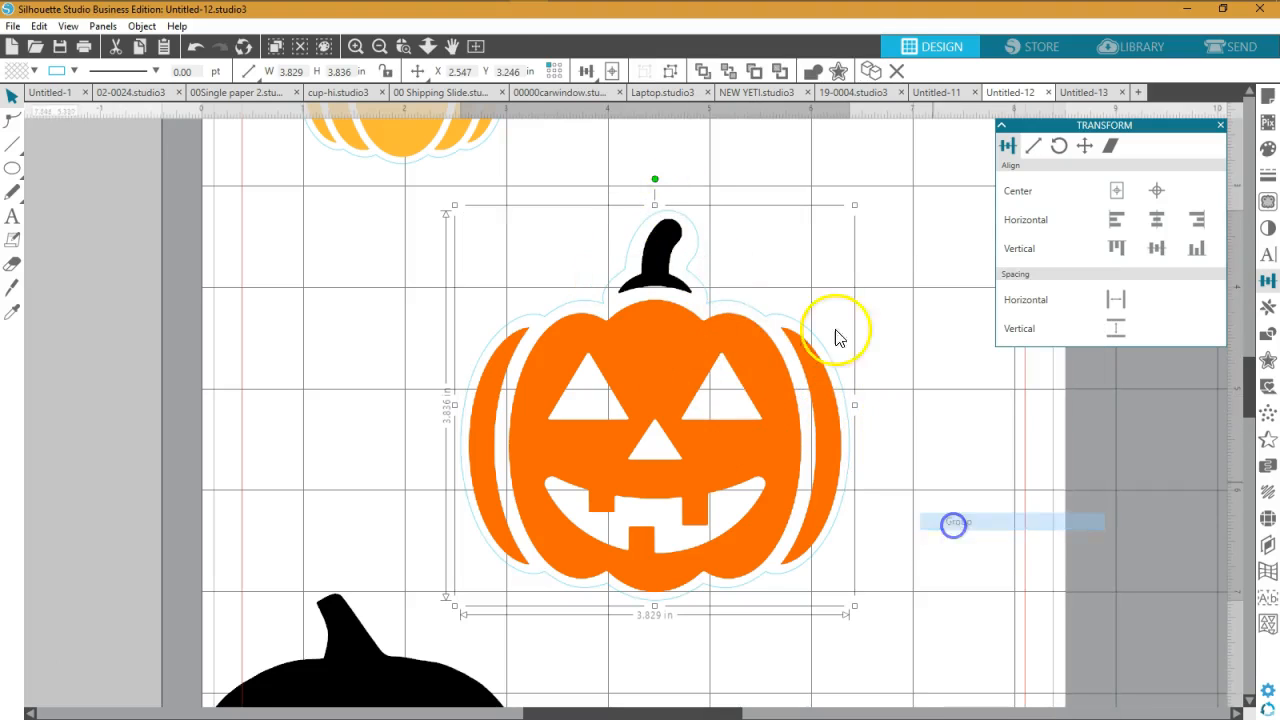
- Shrink the grouped orange pumpkin and place it near the page's upper edge beside the yellow pumpkin
left_click(476, 46)
left_click_drag(734, 471, 649, 425)
left_click_drag(602, 364, 644, 250)
- Move the black pumpkin to the middle of the page and enlarge it to about 4.537 × 4.560 in
left_click_drag(559, 537, 662, 417)
left_click(625, 511)
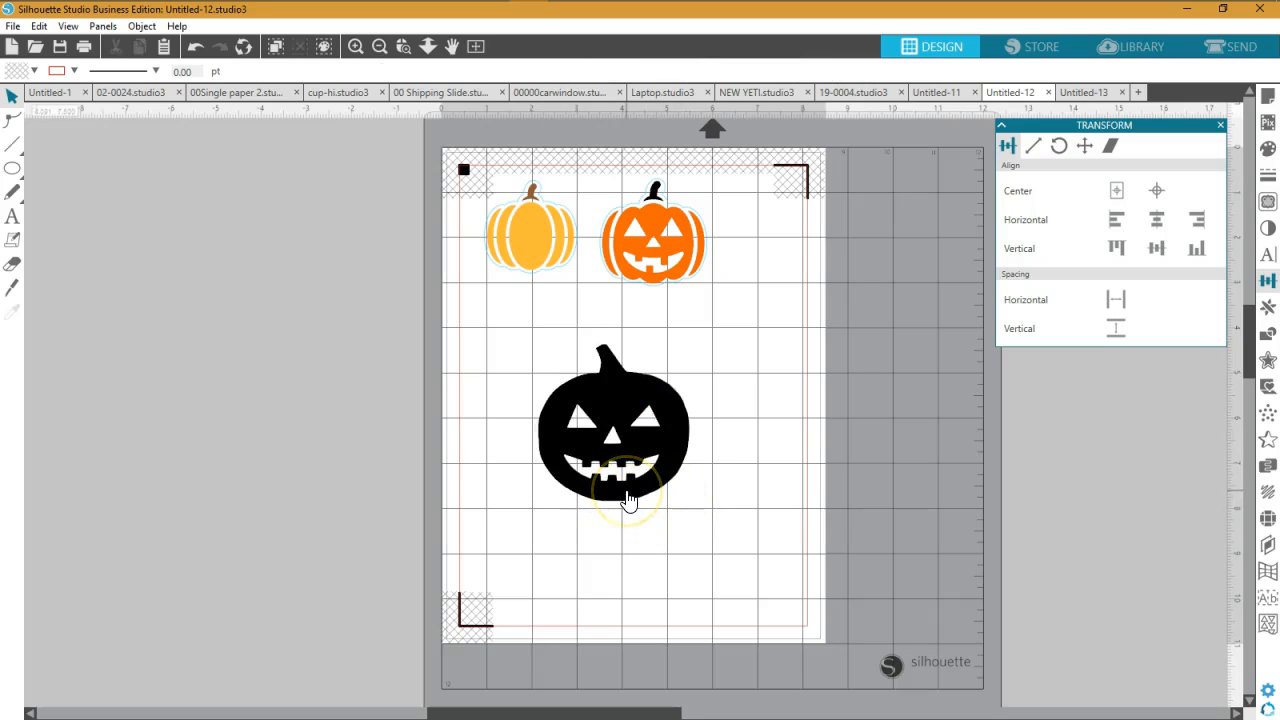
left_click(627, 500)
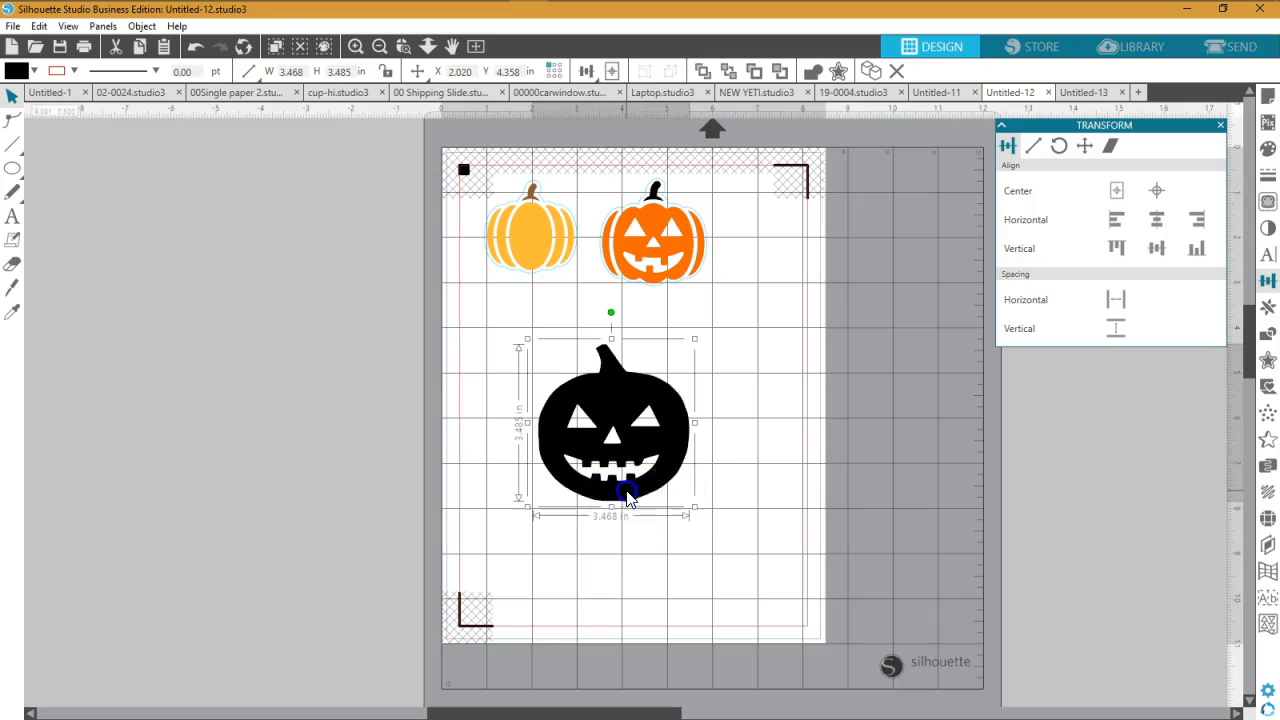
left_click_drag(695, 507, 741, 562)
- Move the black pumpkin up to about X 1.513 in, Y 3.541 in and scale it to about 4.020 × 4.039 in
left_click(355, 47)
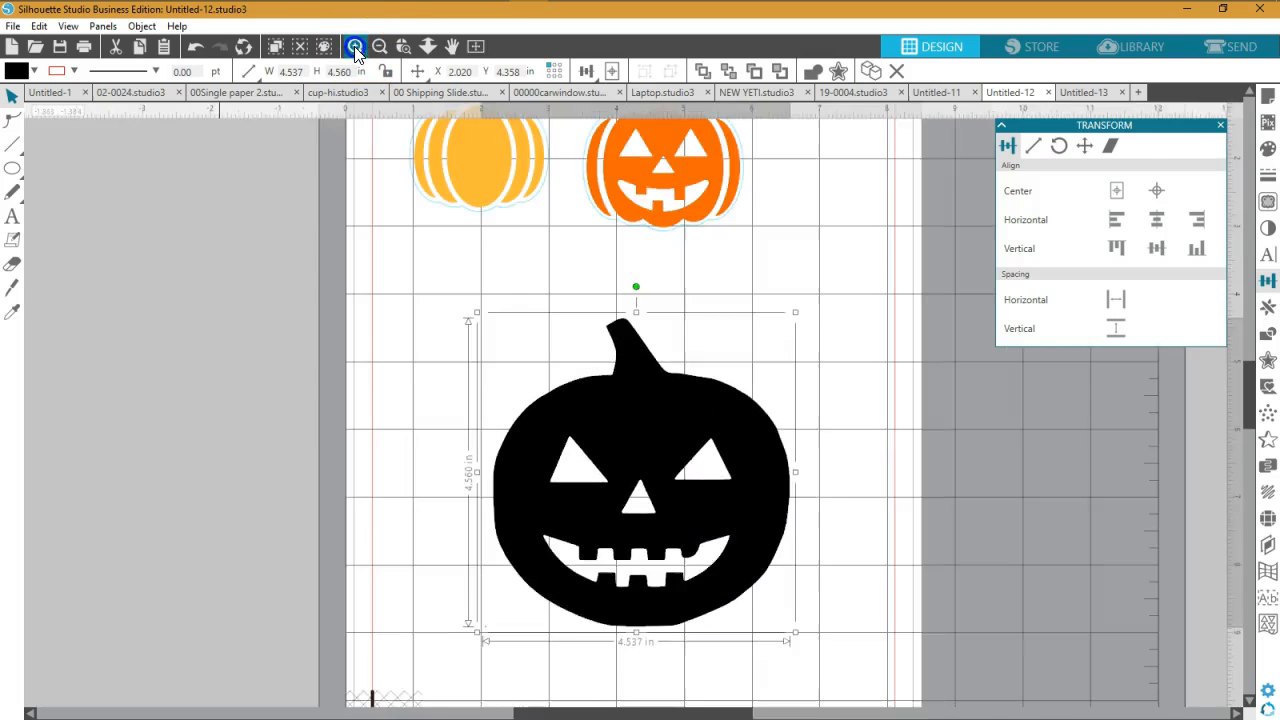
left_click(355, 47)
left_click_drag(586, 369, 550, 306)
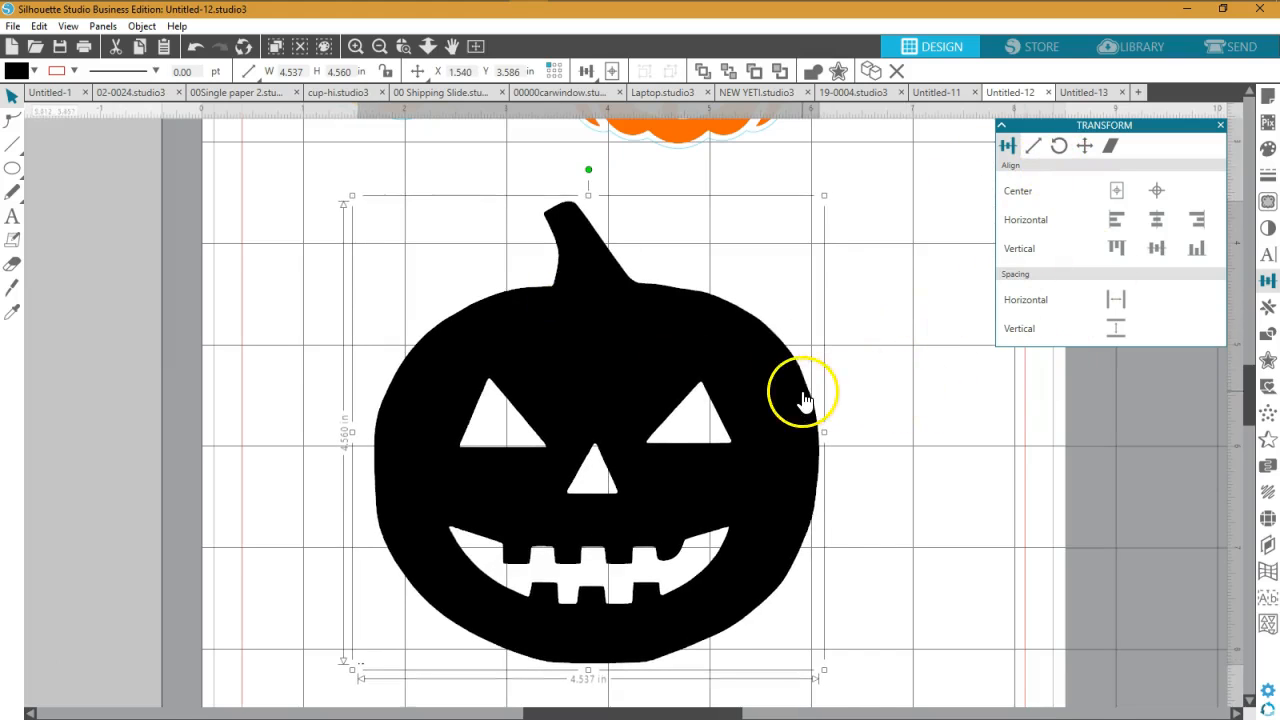
left_click_drag(800, 388, 806, 381)
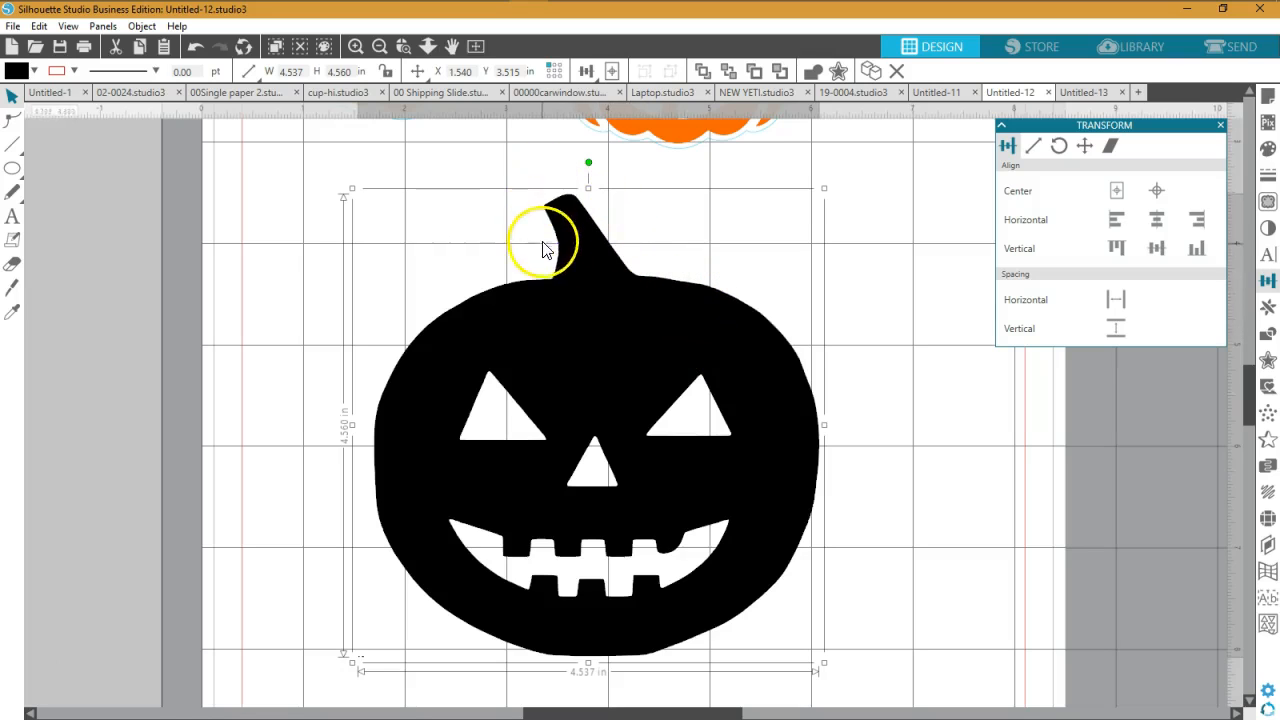
left_click_drag(405, 329, 384, 378)
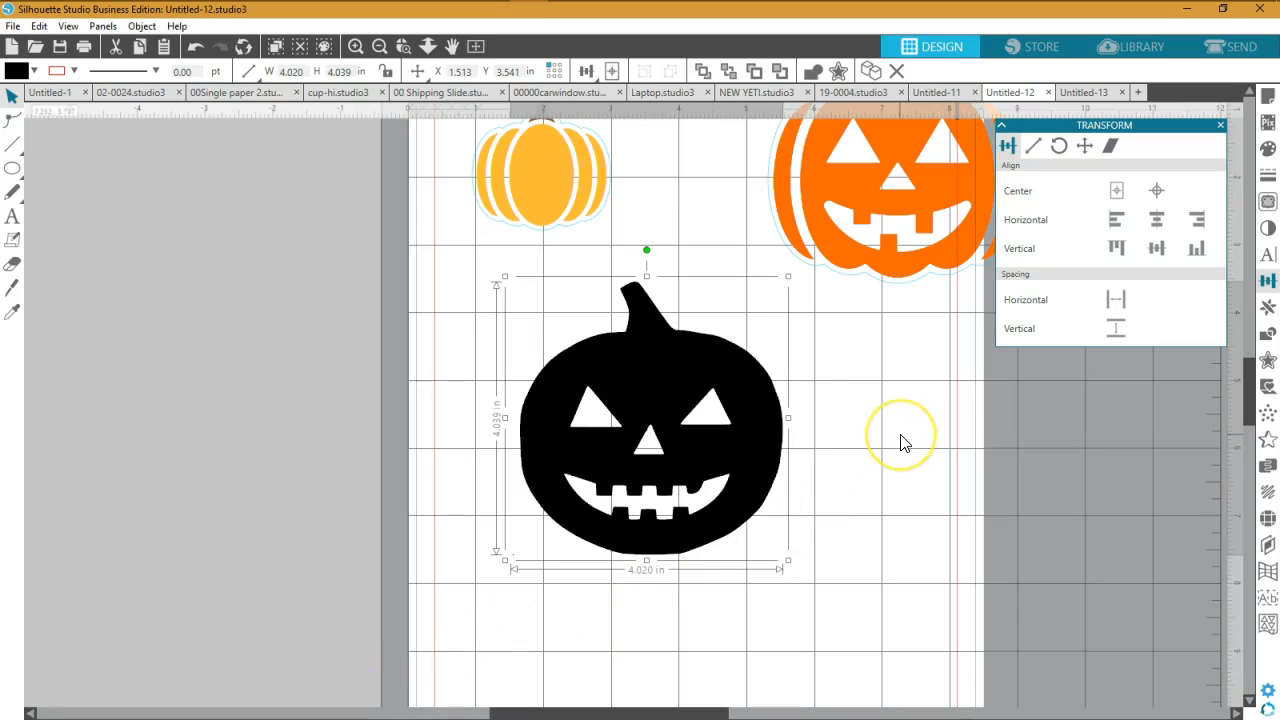
- Reposition the black pumpkin below the other two pumpkins at about X 1.749 in, Y 3.400 in
left_click_drag(757, 461, 759, 474)
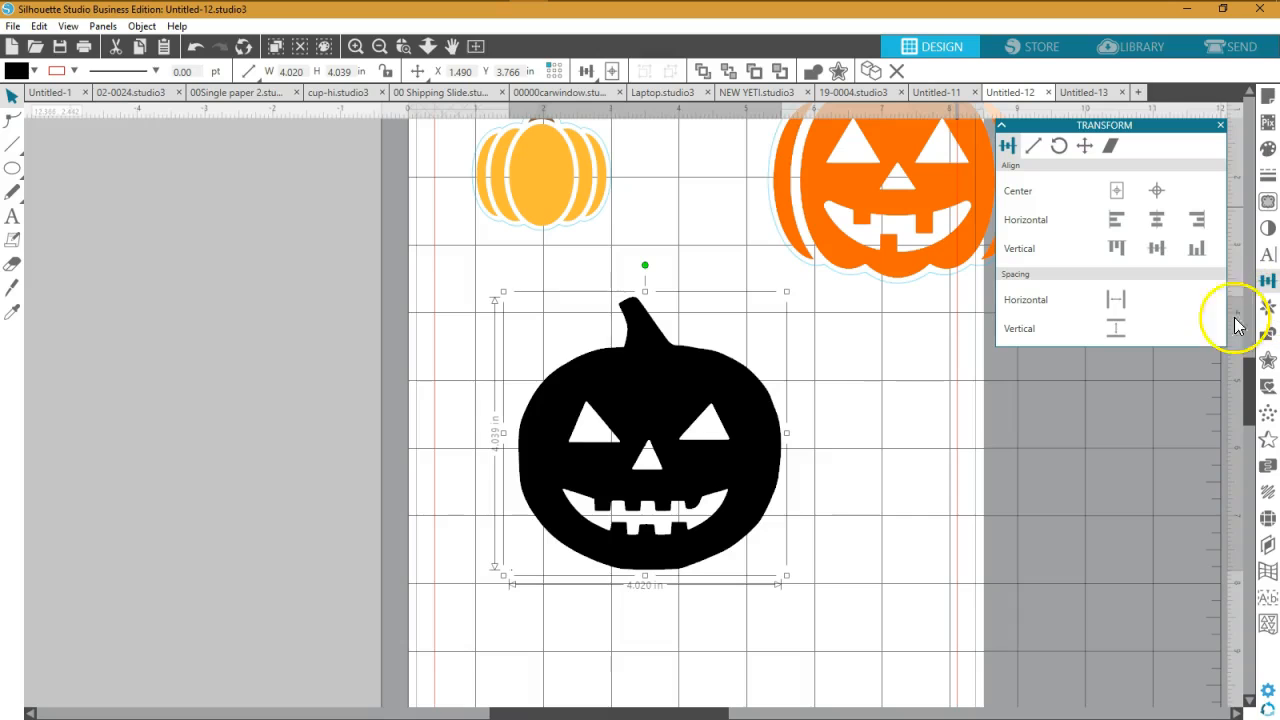
left_click_drag(744, 444, 706, 437)
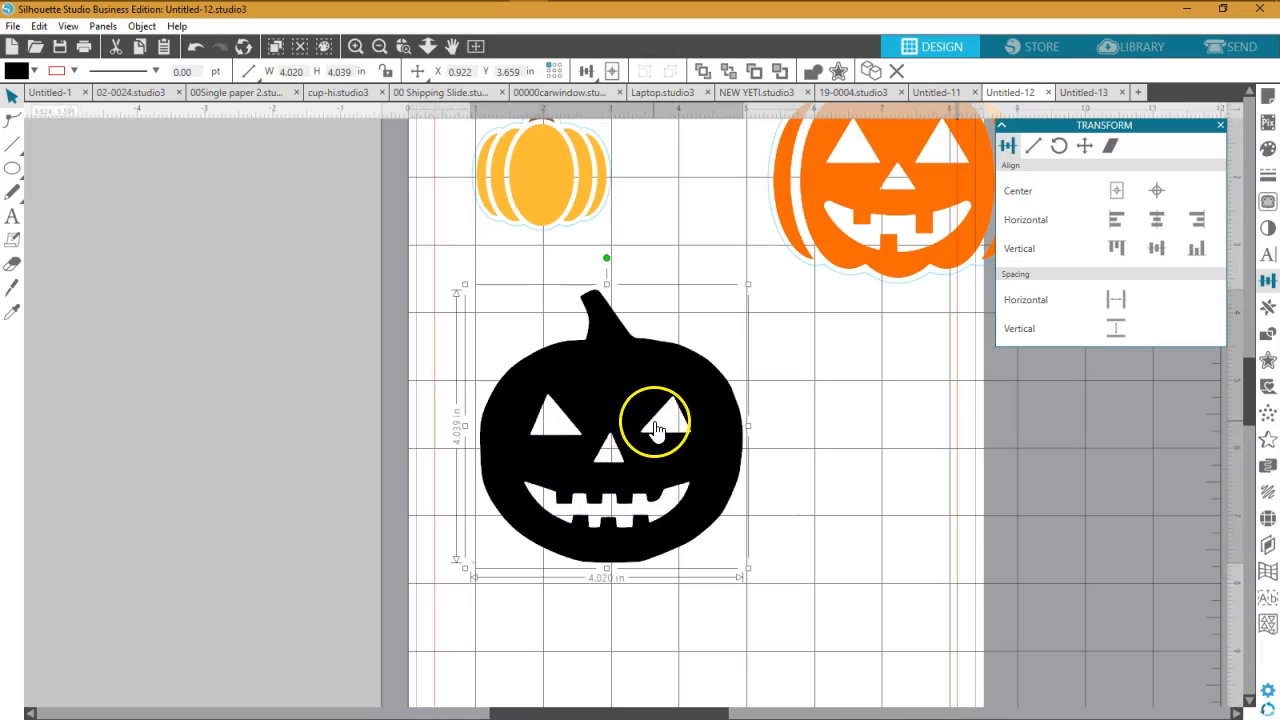
left_click_drag(670, 470, 719, 482)
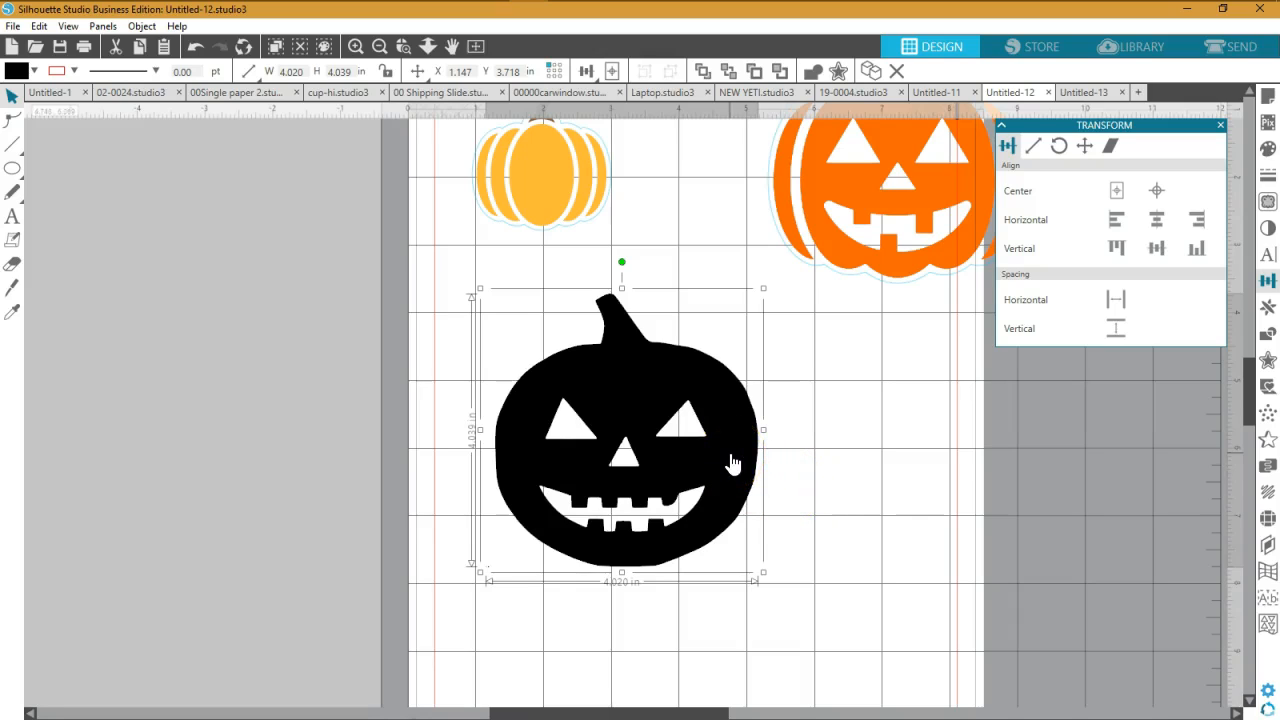
left_click_drag(731, 470, 722, 428)
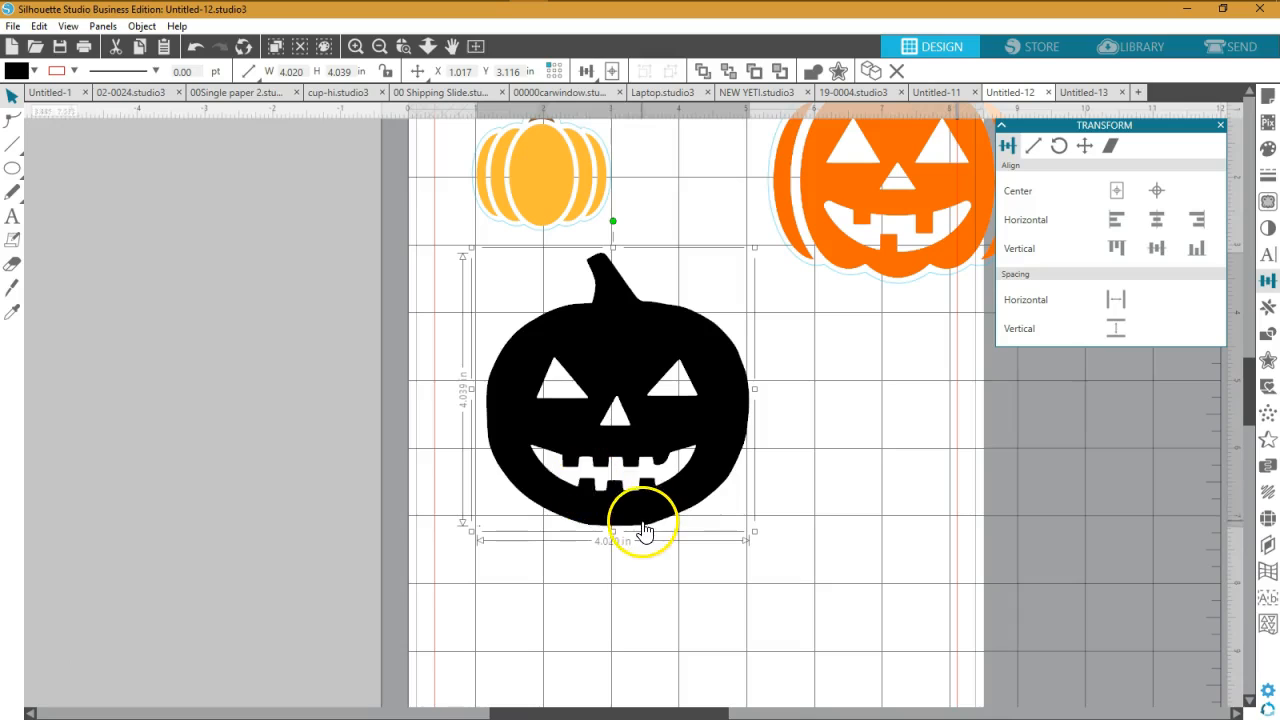
mouse_move(622, 507)
left_mouse_down()
mouse_move(610, 493)
mouse_move(621, 492)
left_mouse_up()
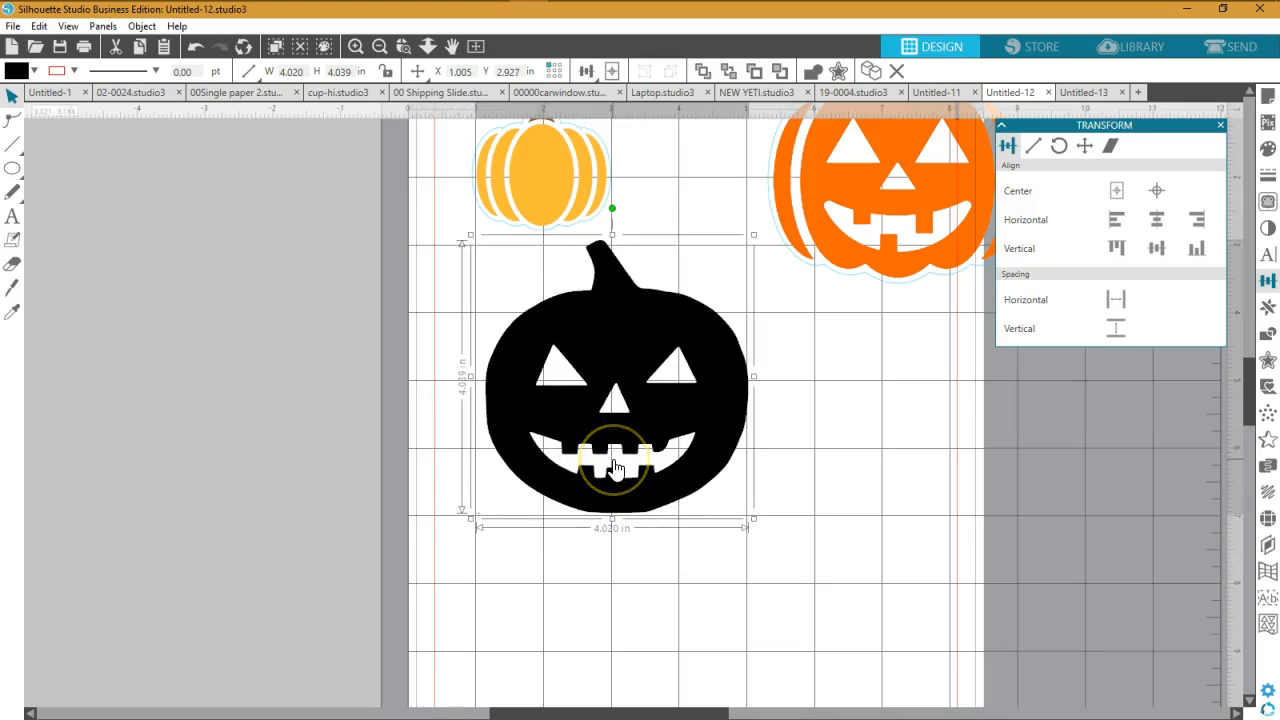
left_click_drag(622, 507, 659, 540)
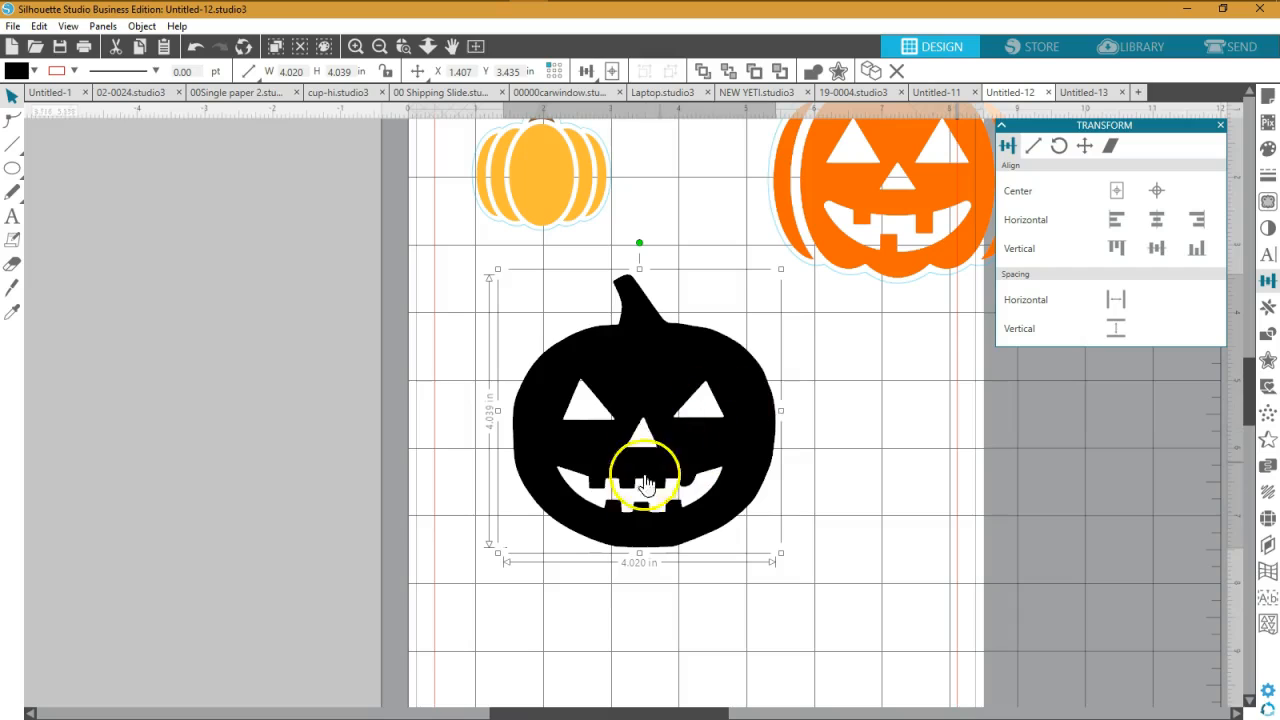
left_click_drag(686, 449, 670, 437)
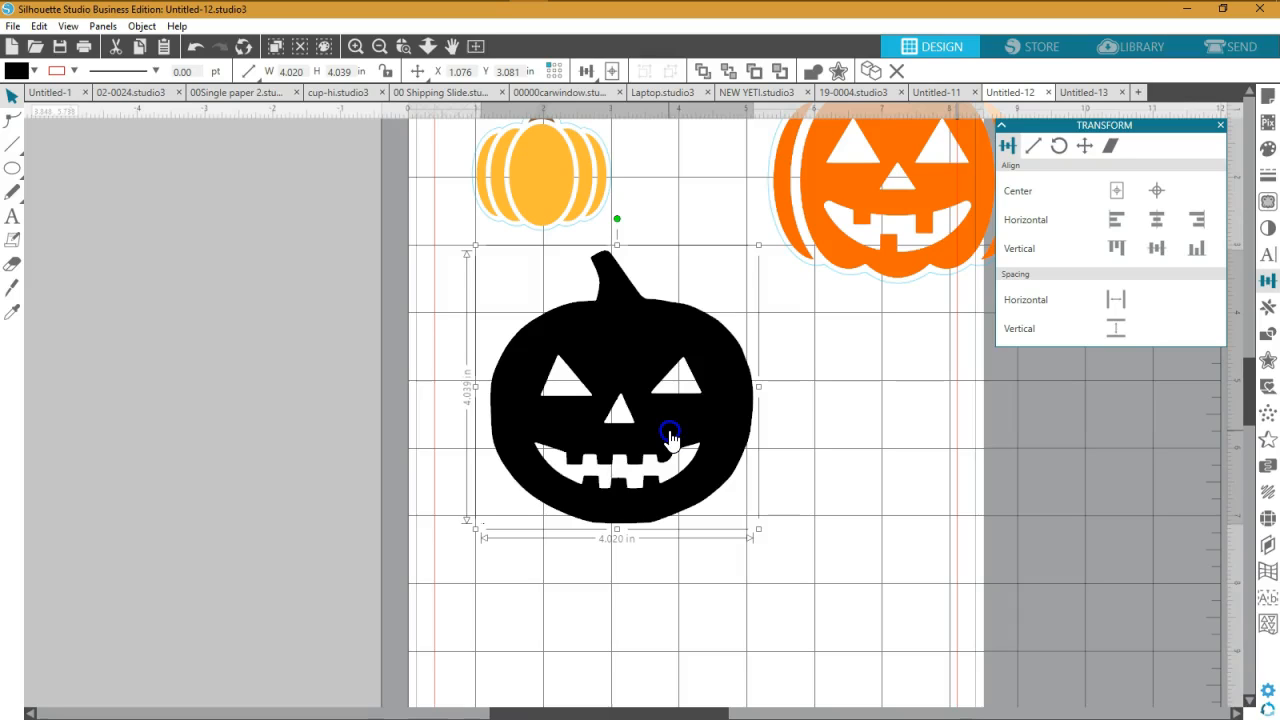
left_click_drag(670, 437, 715, 459)
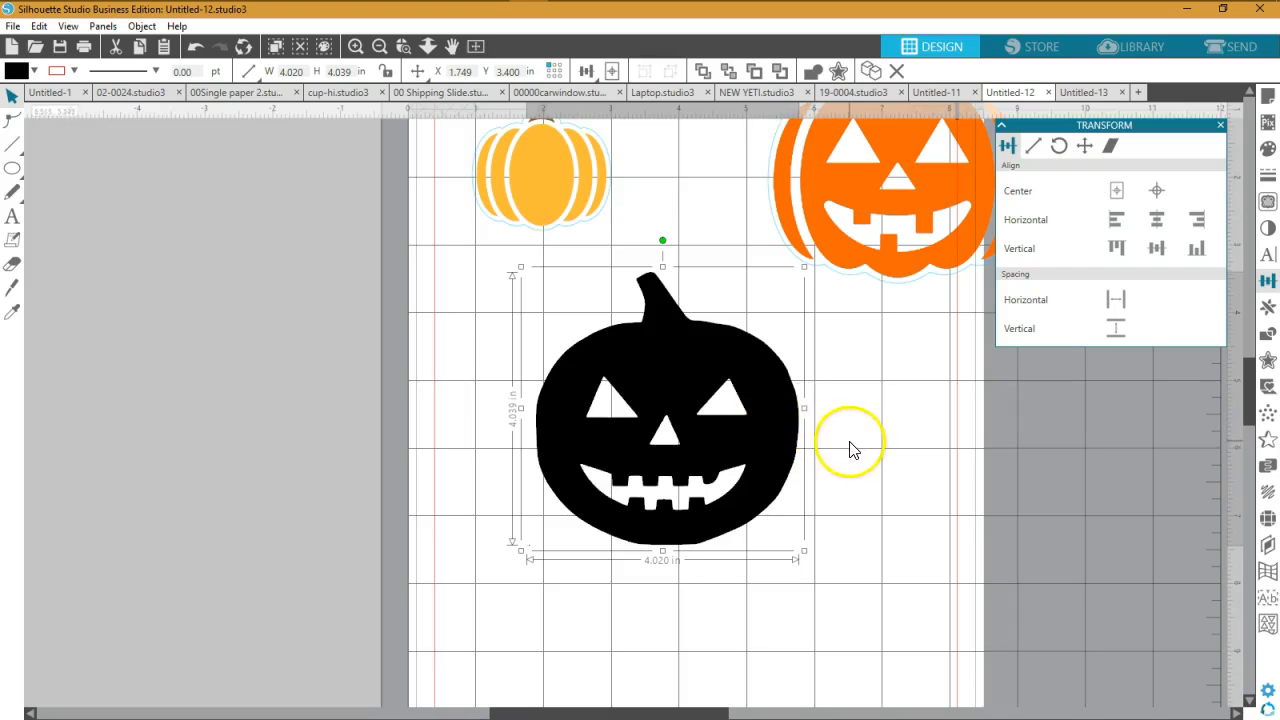
- Remove the black pumpkin's fill and set its line color to black
left_click(35, 71)
left_click(145, 107)
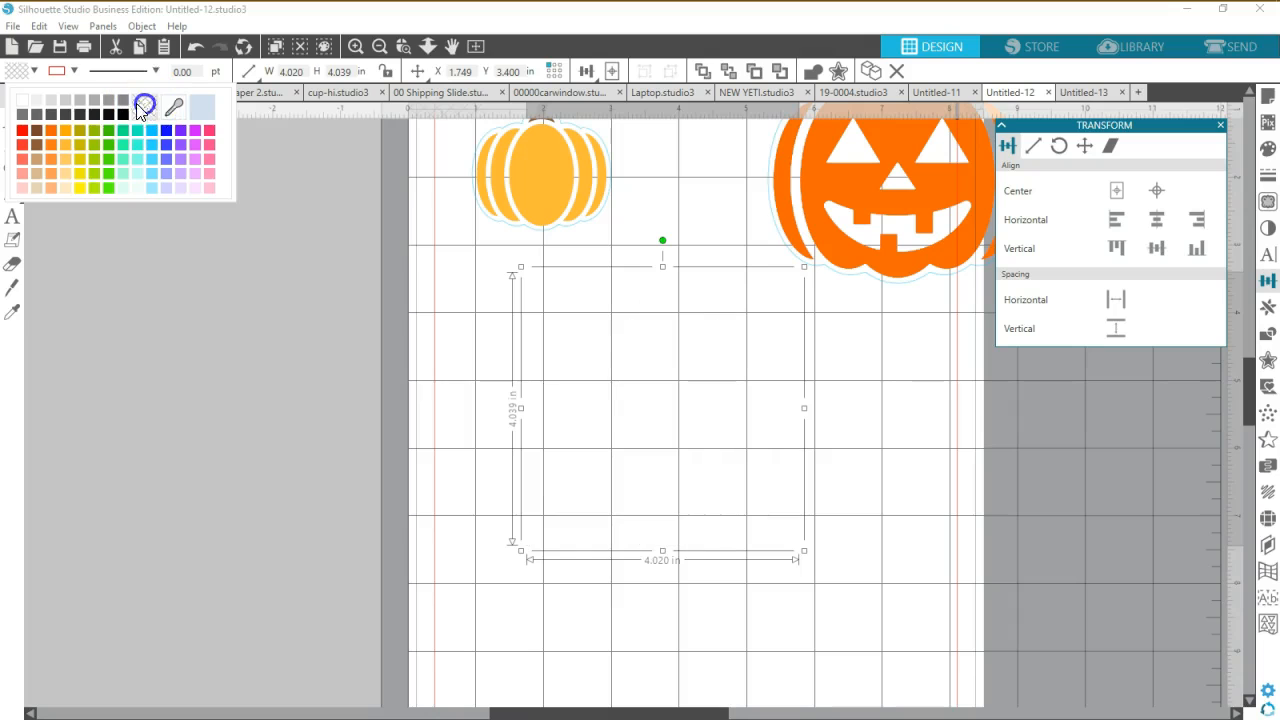
left_click(74, 71)
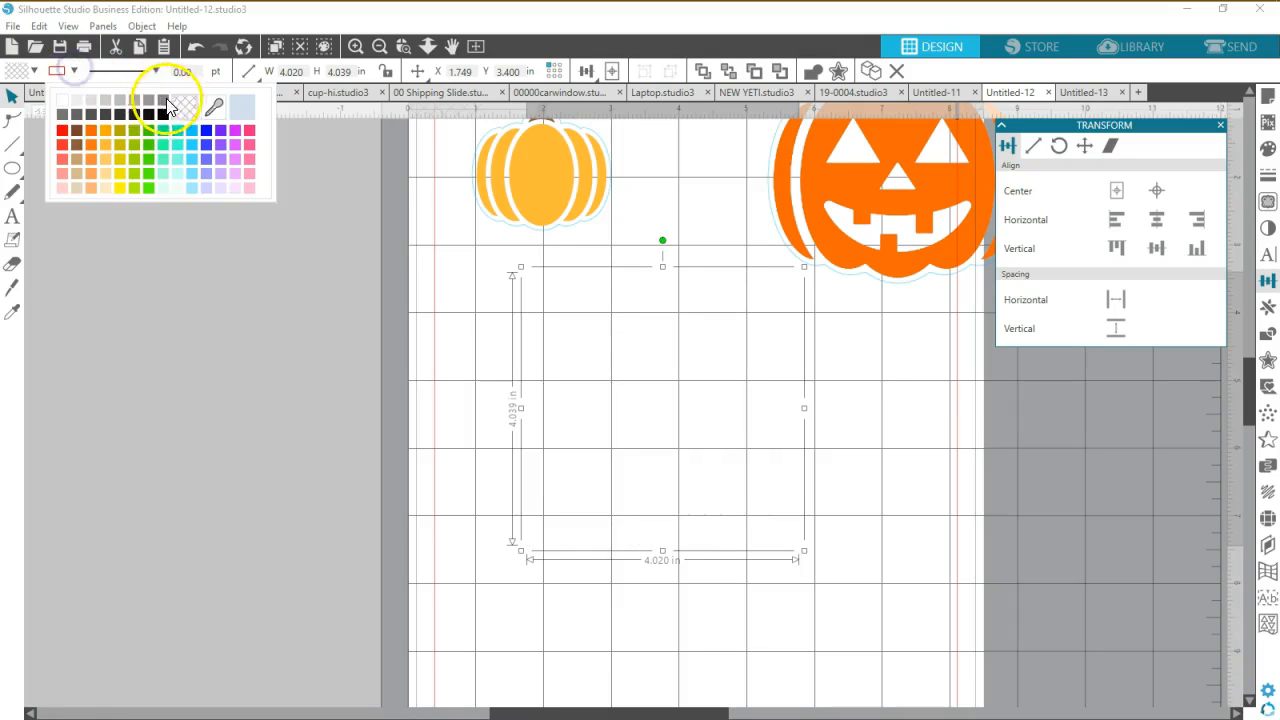
left_click(165, 116)
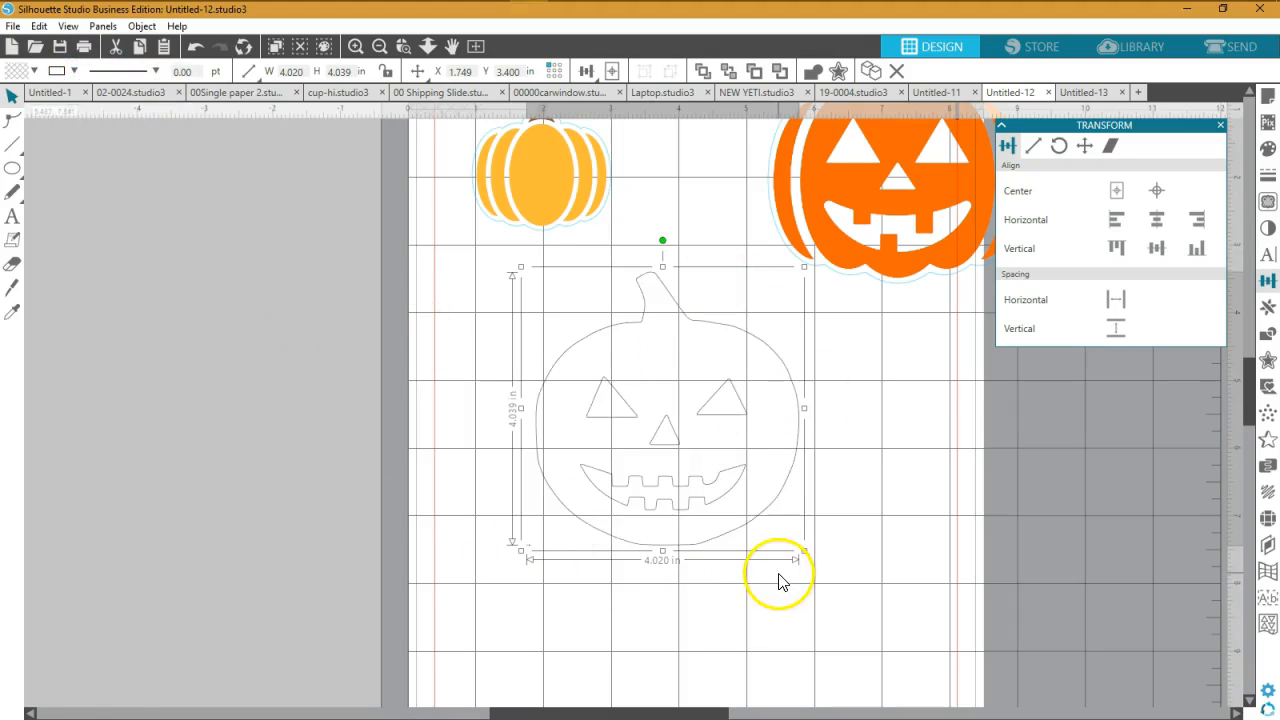
- Release the pumpkin outline's compound path and select its eyes, nose and mouth together
right_click(828, 432)
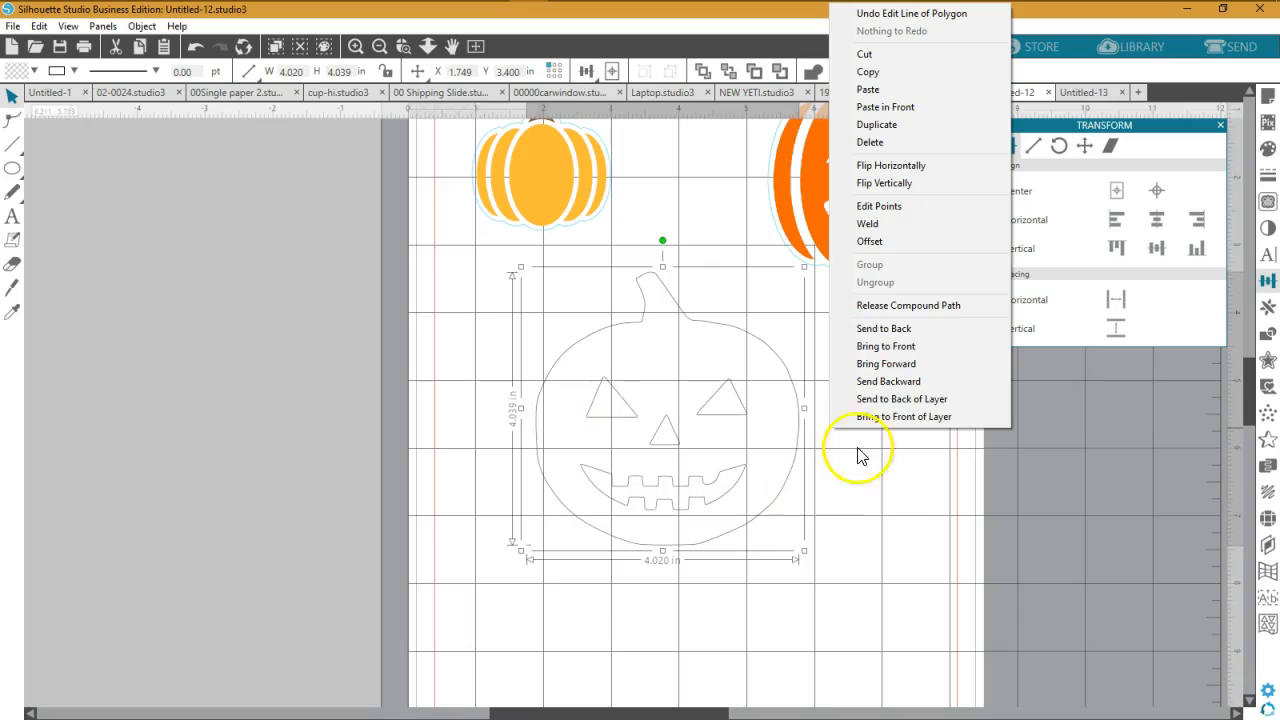
left_click(880, 311)
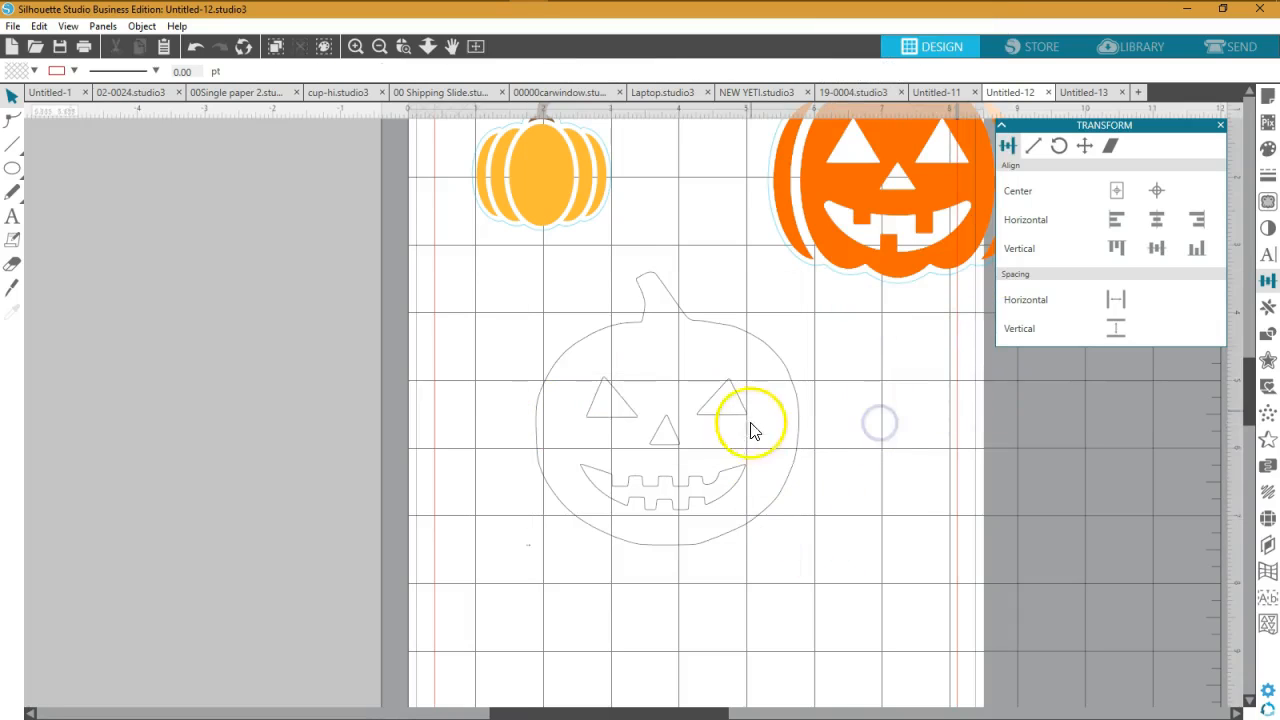
left_click_drag(768, 390, 630, 496)
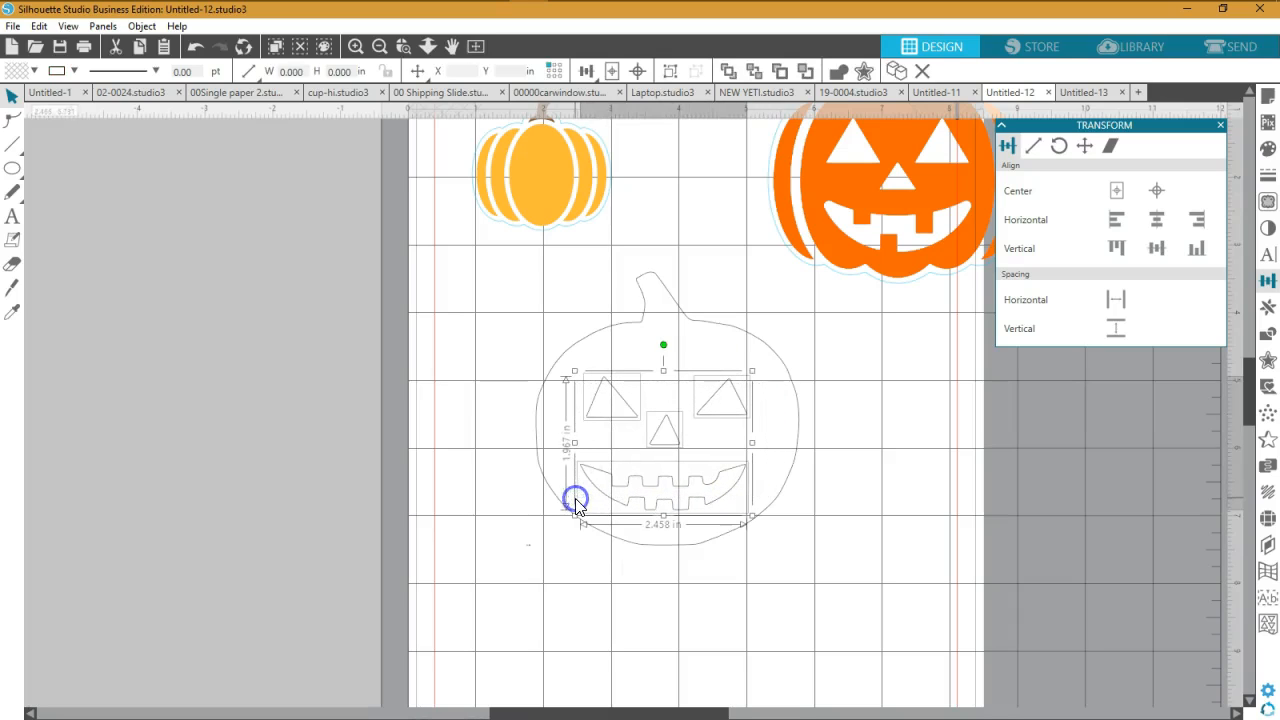
left_click(34, 70)
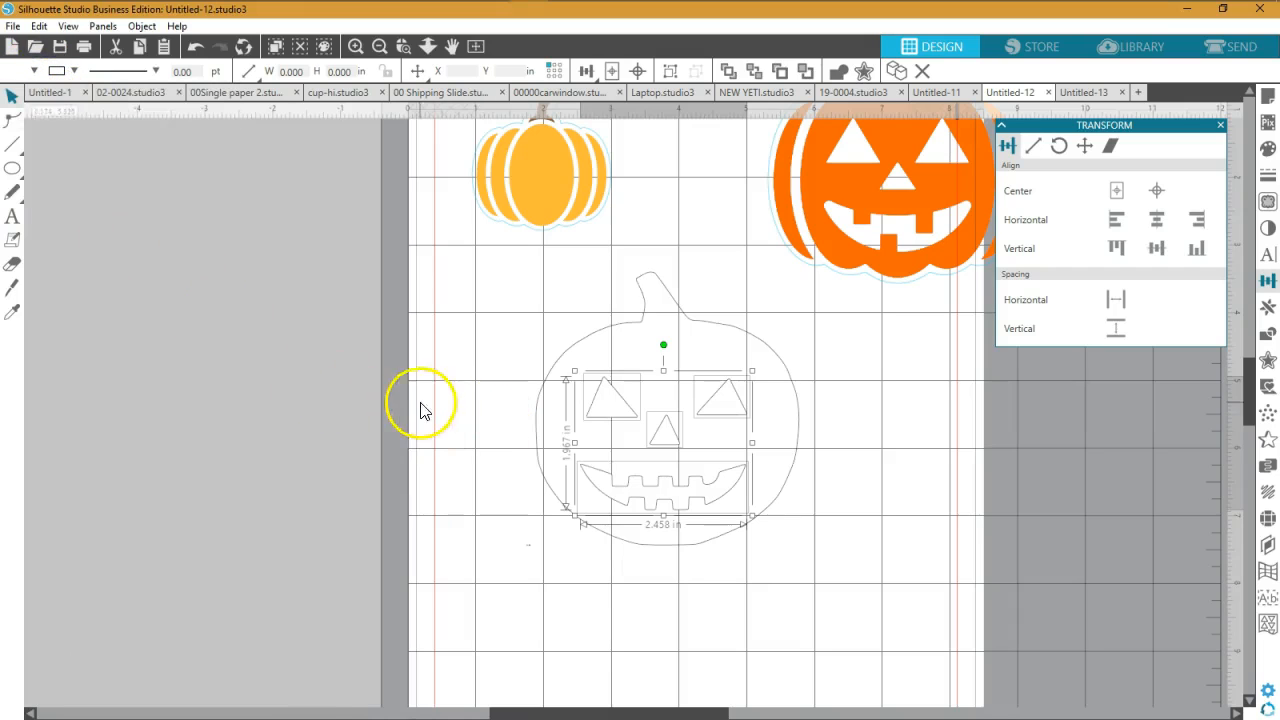
- Draw an ellipse about 1.748 × 2.162 in beside the page, outside the print area
mouse_move(19, 168)
left_click(86, 168)
left_click_drag(146, 230, 265, 378)
- Fill the ellipse with black and move it so that it overlaps the page edge beside the pumpkin
left_click(75, 71)
left_click(36, 72)
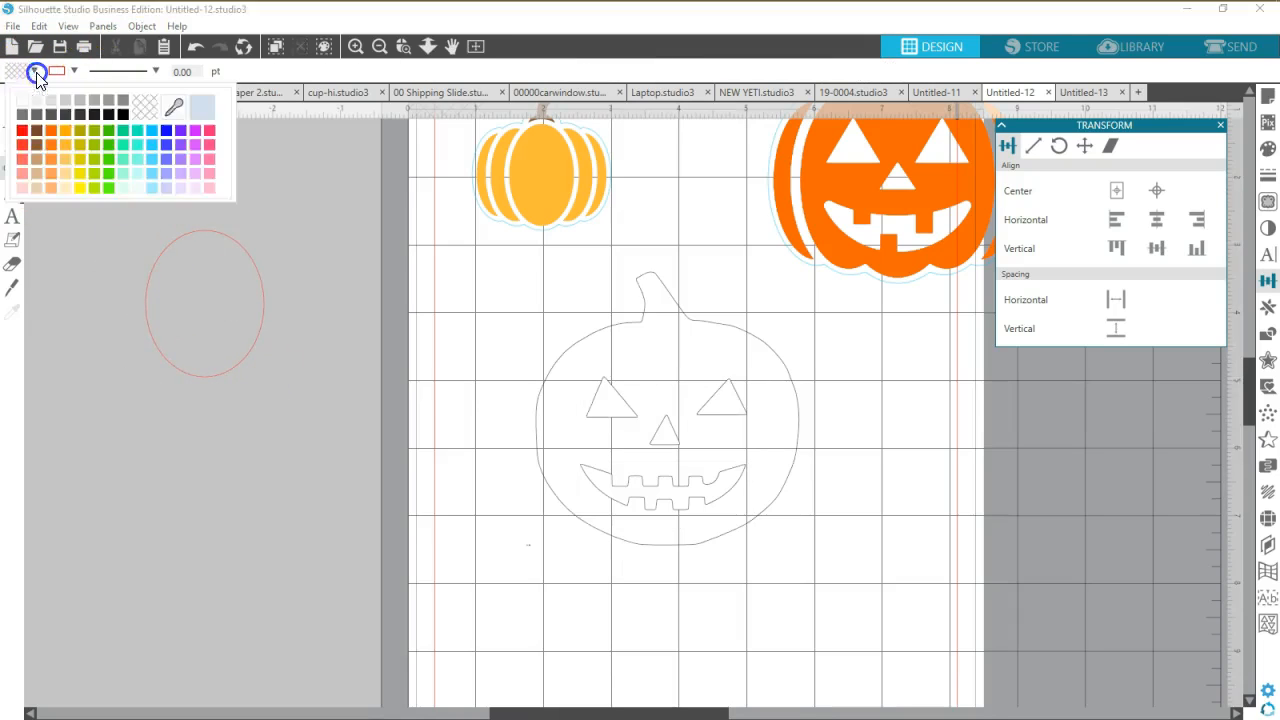
left_click(33, 72)
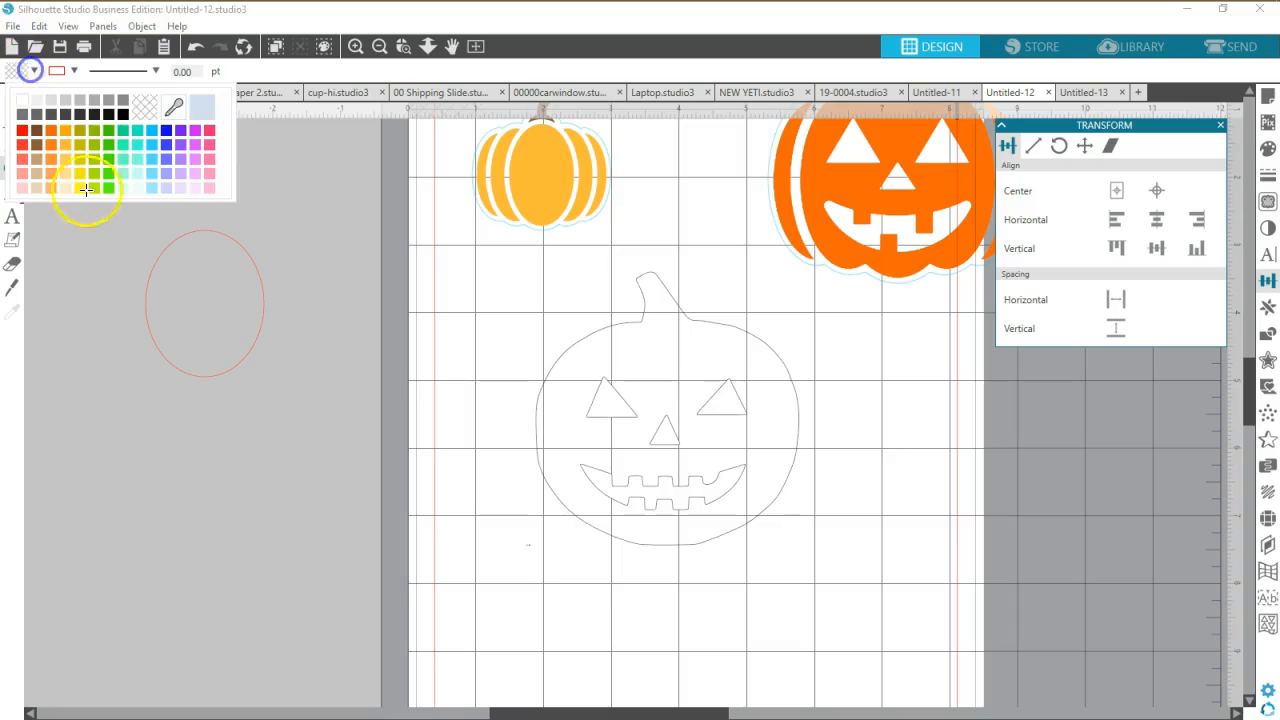
left_click(124, 113)
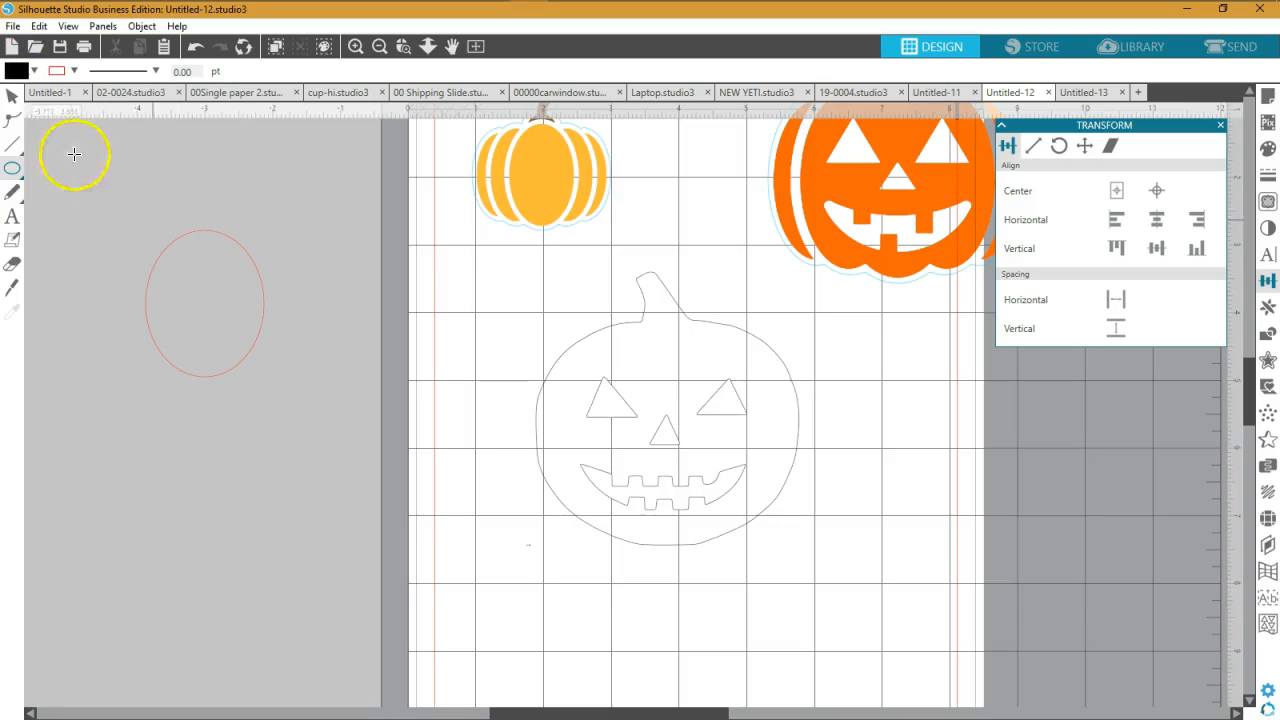
left_click(175, 240)
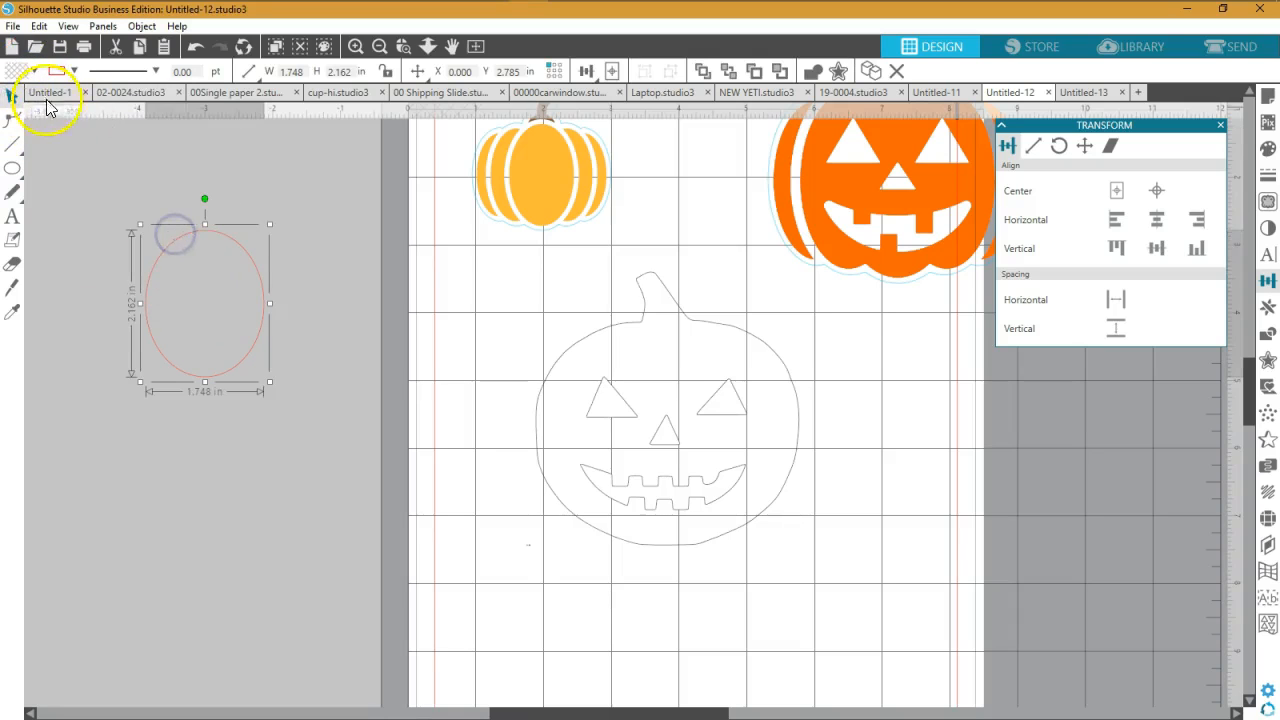
left_click(33, 72)
left_click(125, 112)
left_click_drag(235, 360, 403, 374)
right_click(522, 432)
left_click(562, 331)
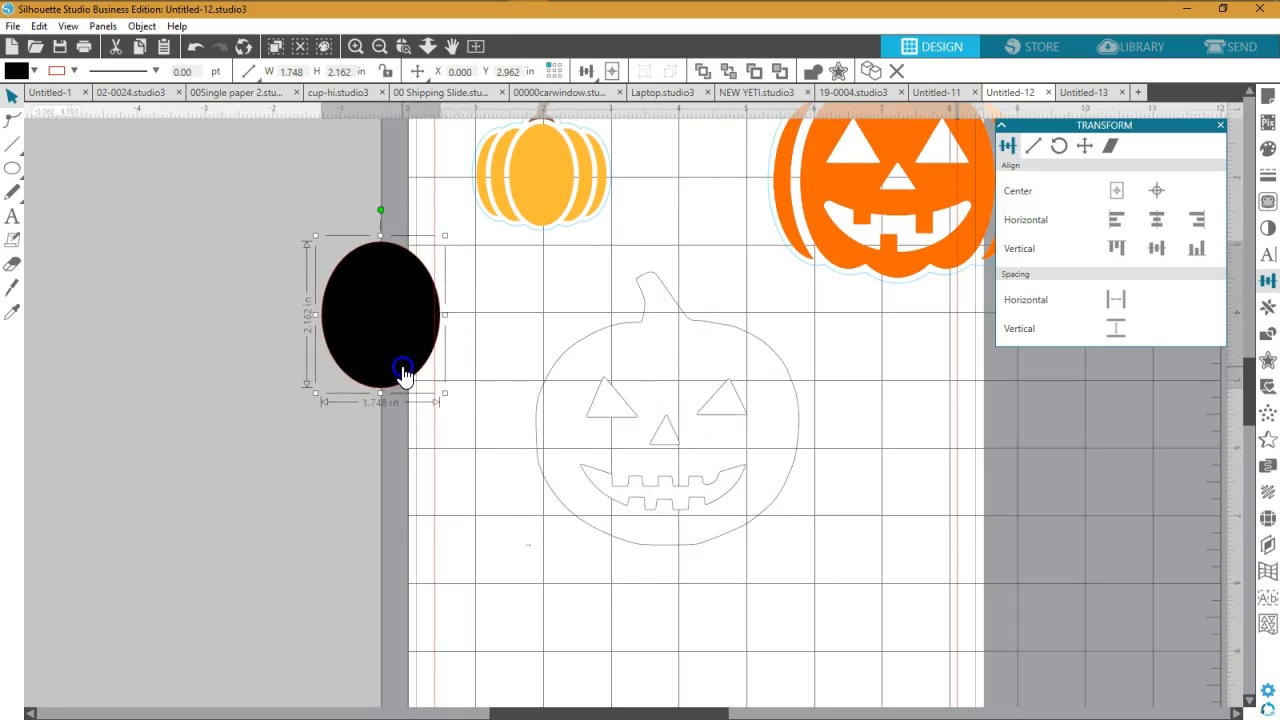
- Delete the tiny stray speck below and beside the pumpkin outline, and move the black ellipse off the page
left_click(531, 564)
left_click_drag(533, 562, 550, 562)
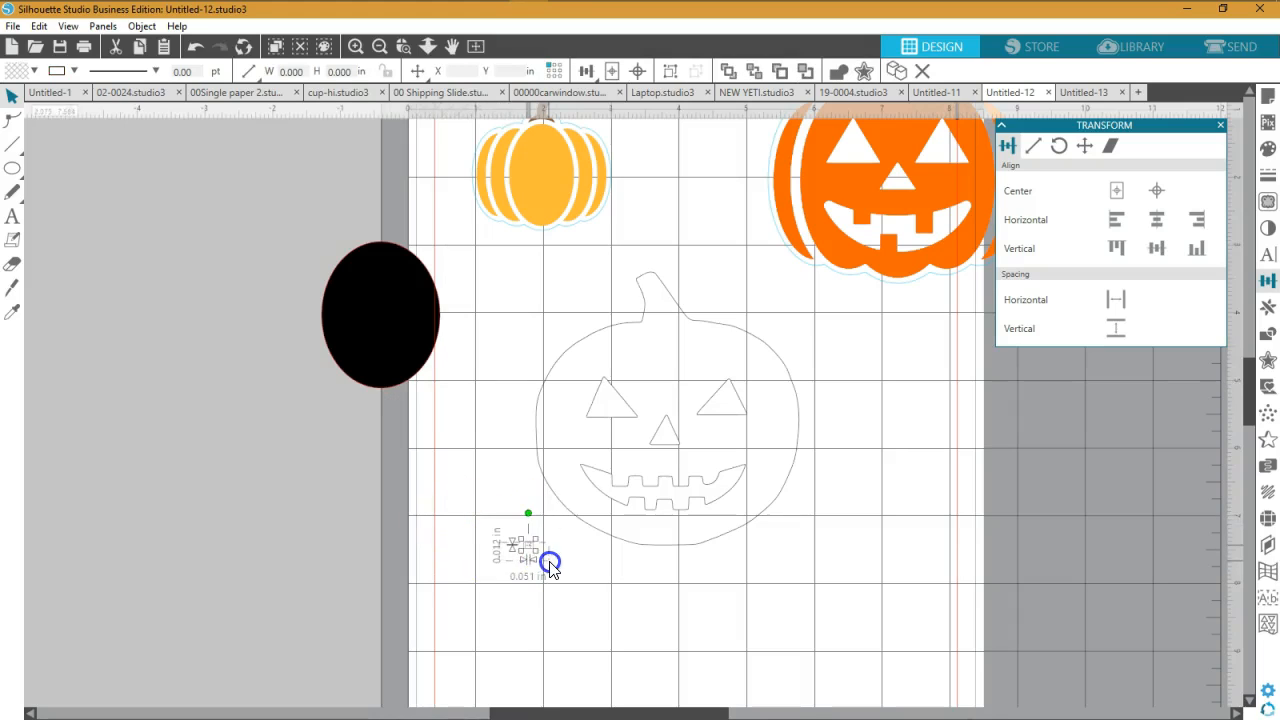
key("Delete")
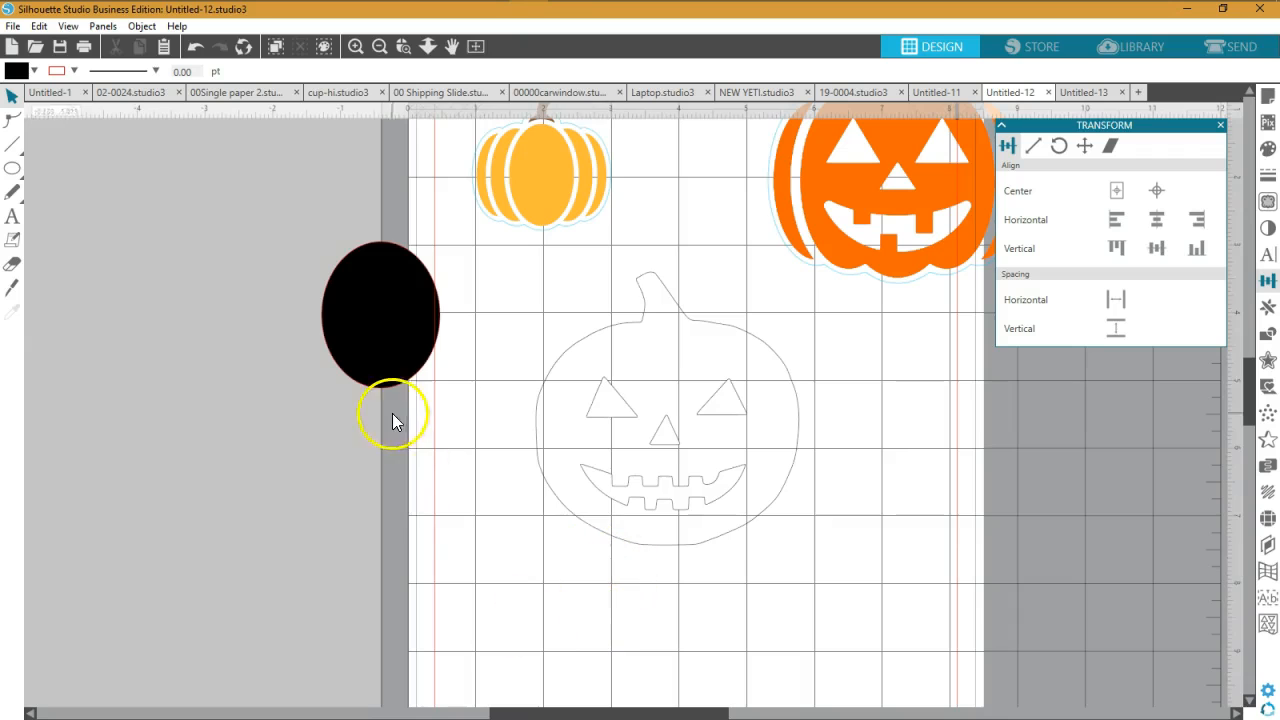
left_click_drag(409, 374, 347, 449)
- Group the pumpkin outline with its eyes, nose and mouth
left_click_drag(515, 325, 785, 579)
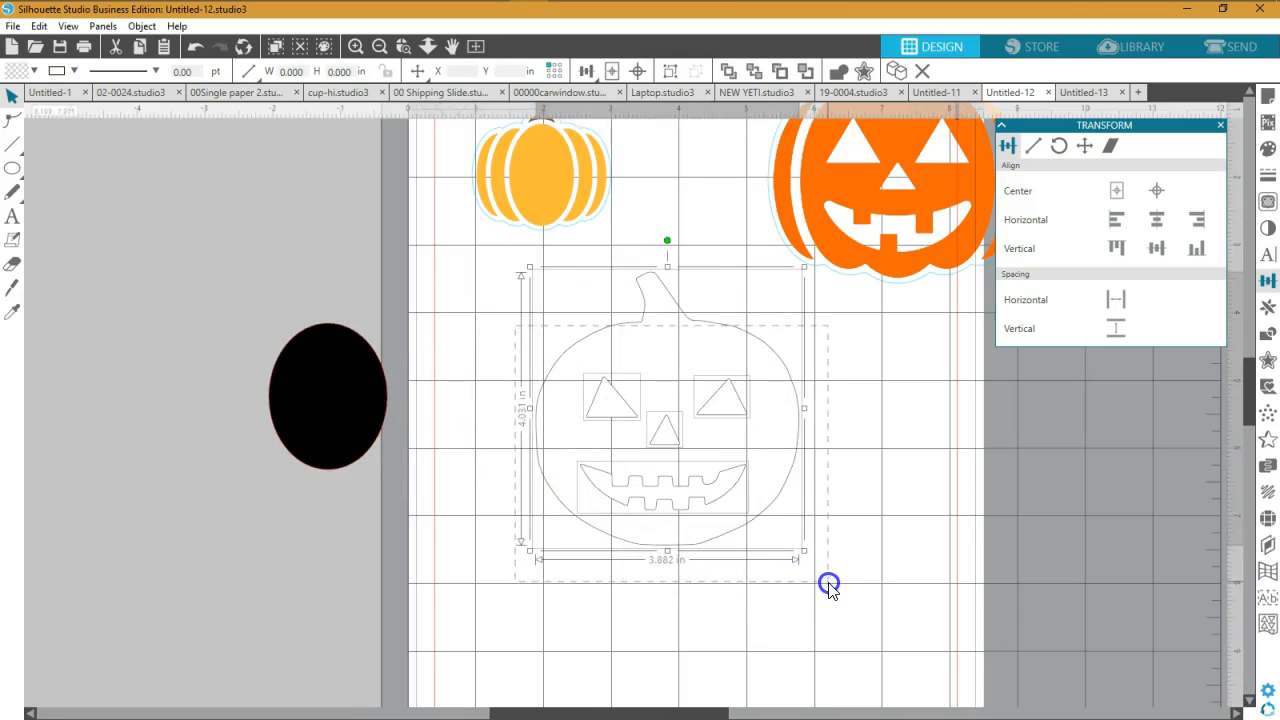
right_click(828, 588)
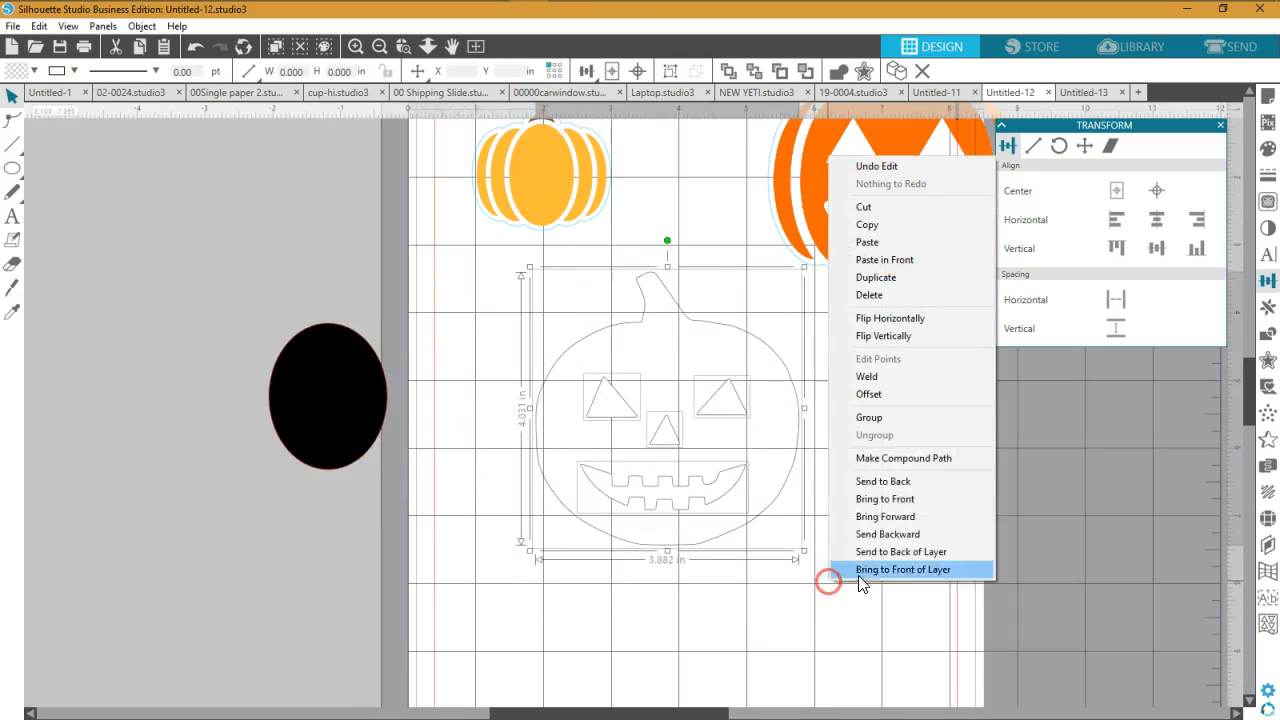
left_click(880, 420)
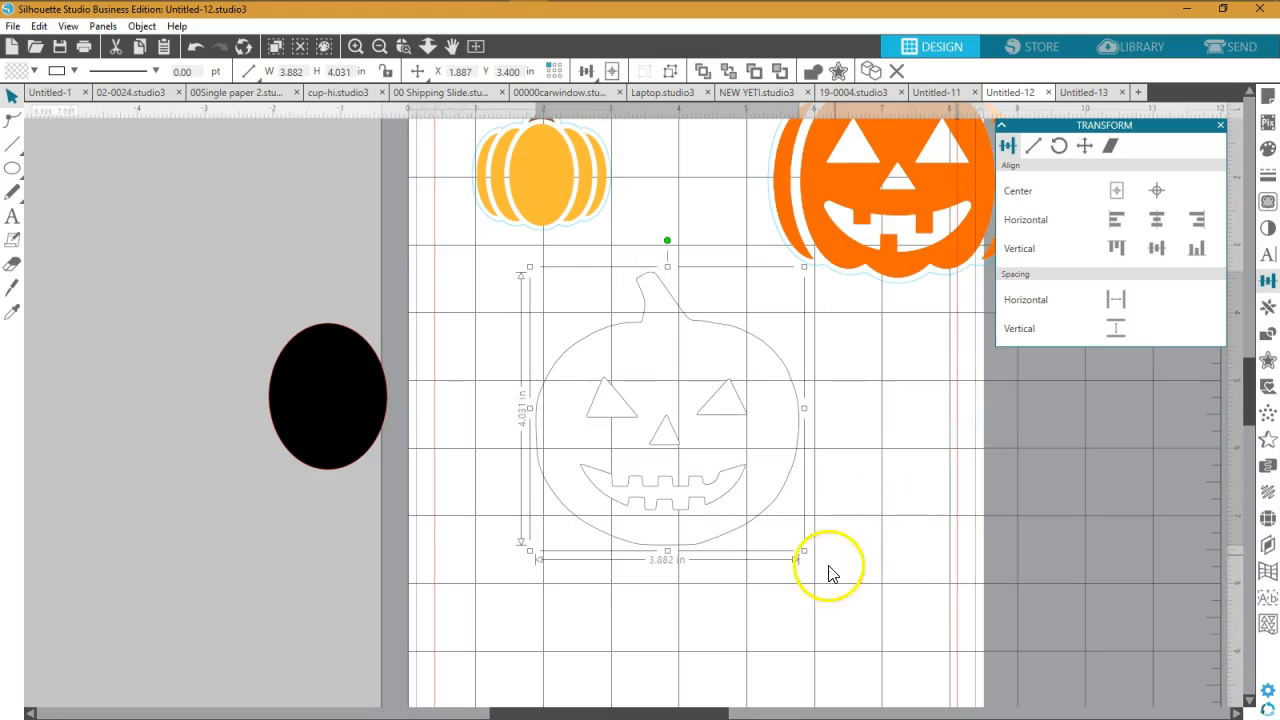
- Fill the grouped pumpkin with black and ungroup its pieces
left_click(33, 74)
left_click(122, 113)
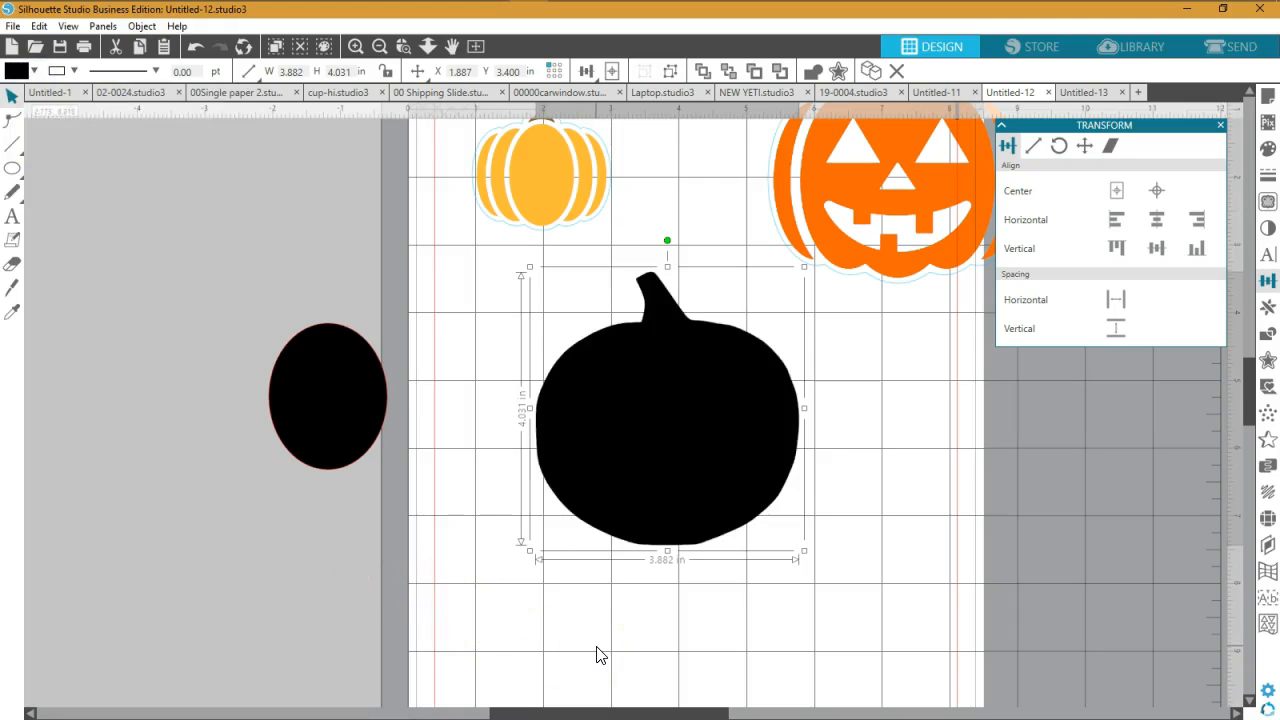
left_click(583, 424)
right_click(638, 432)
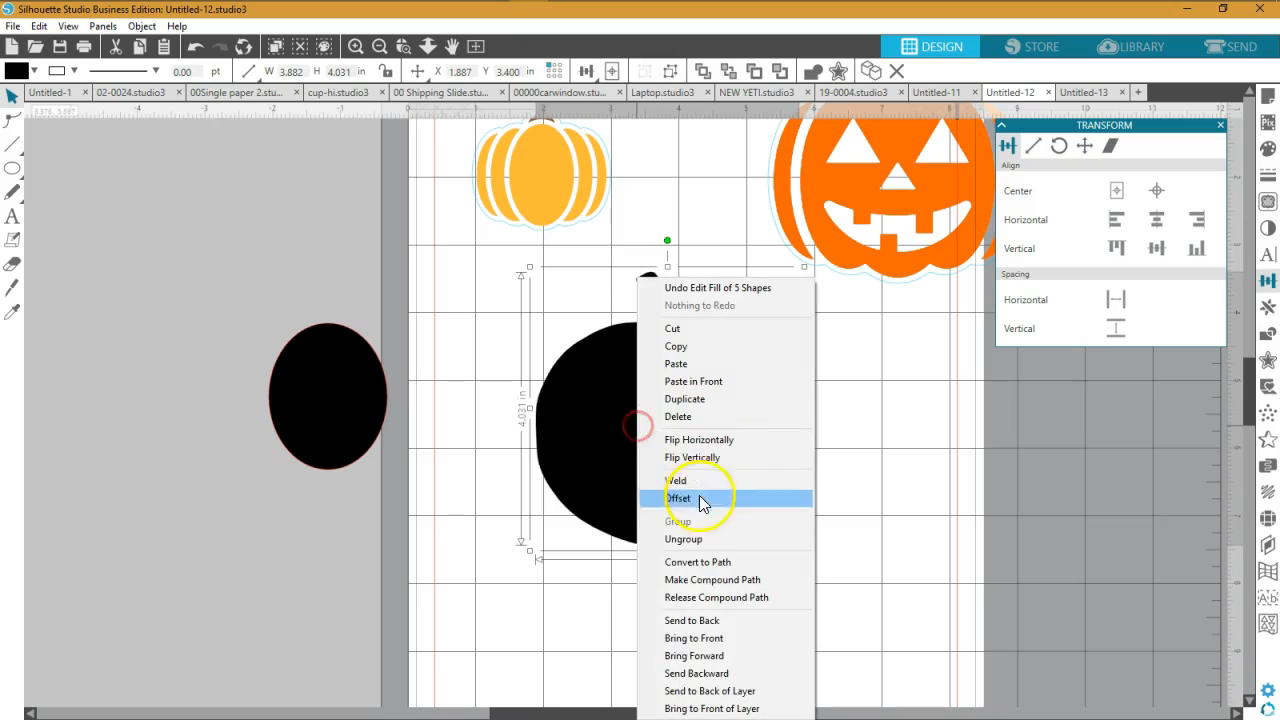
left_click(687, 542)
left_click(885, 508)
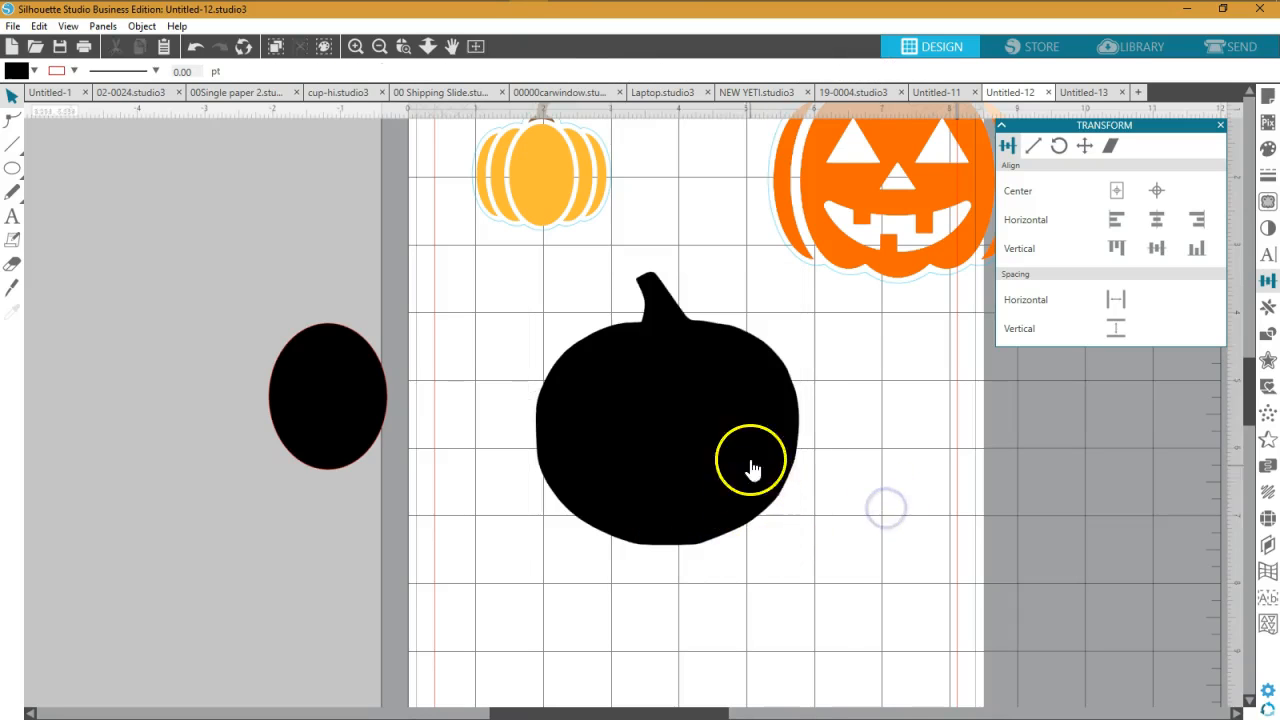
- Try sending the black pumpkin body to the back and backward, and shift it slightly down the page
right_click(684, 526)
left_click(718, 449)
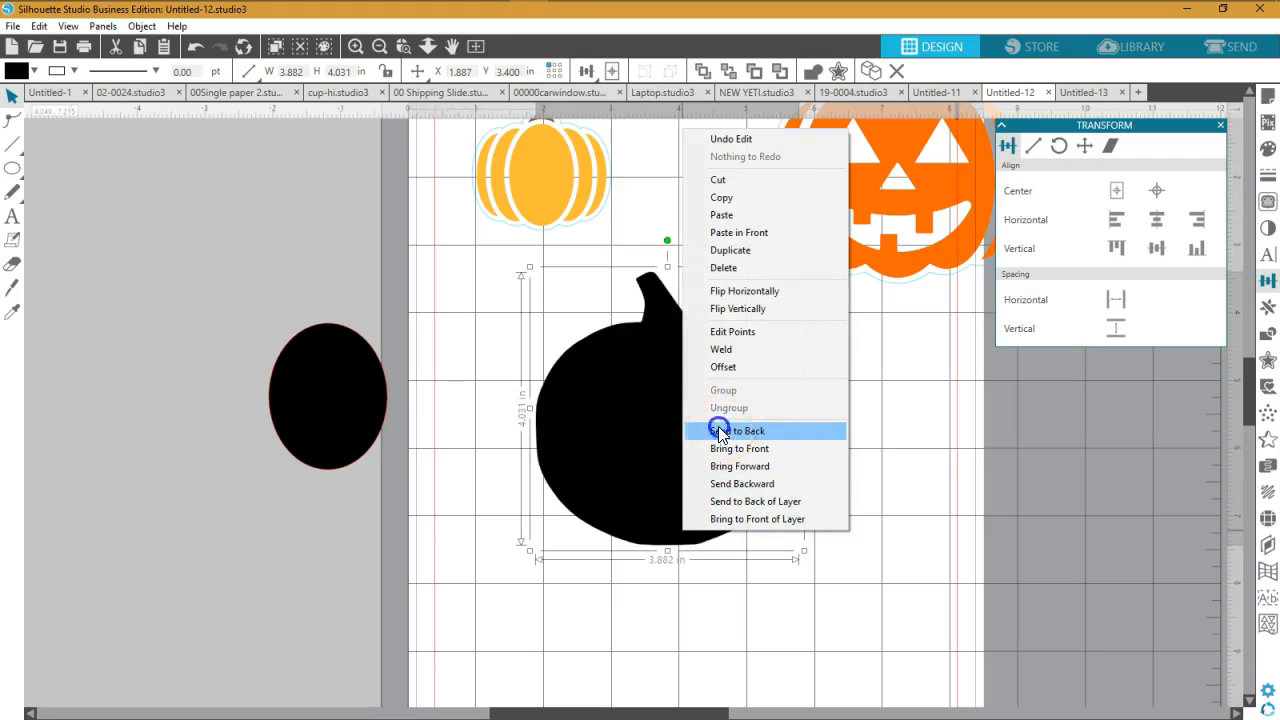
right_click(706, 448)
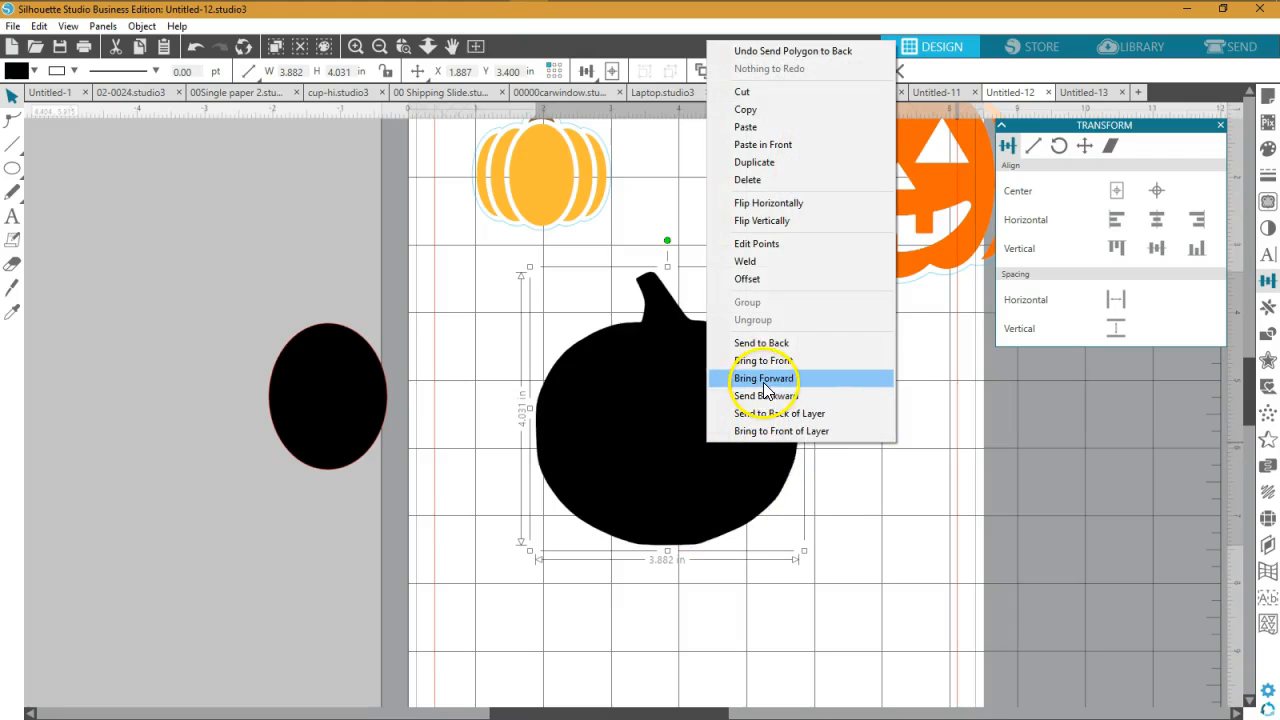
left_click(757, 396)
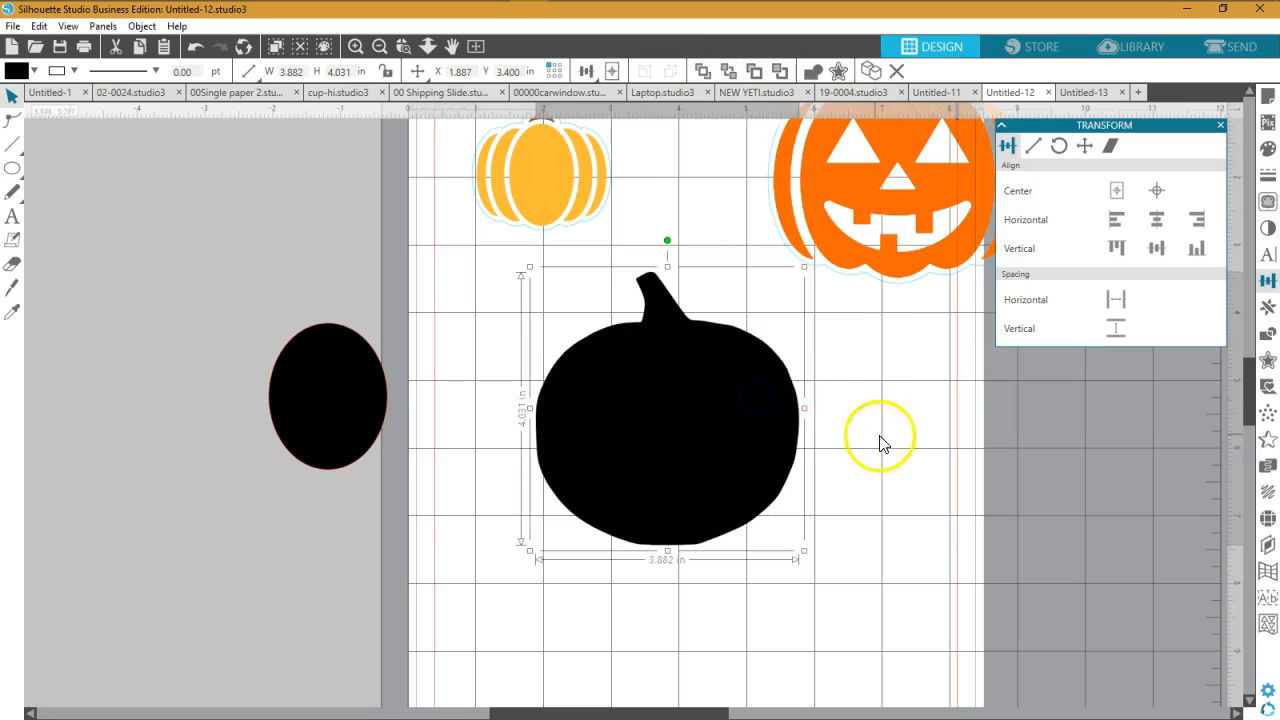
left_click_drag(743, 470, 733, 497)
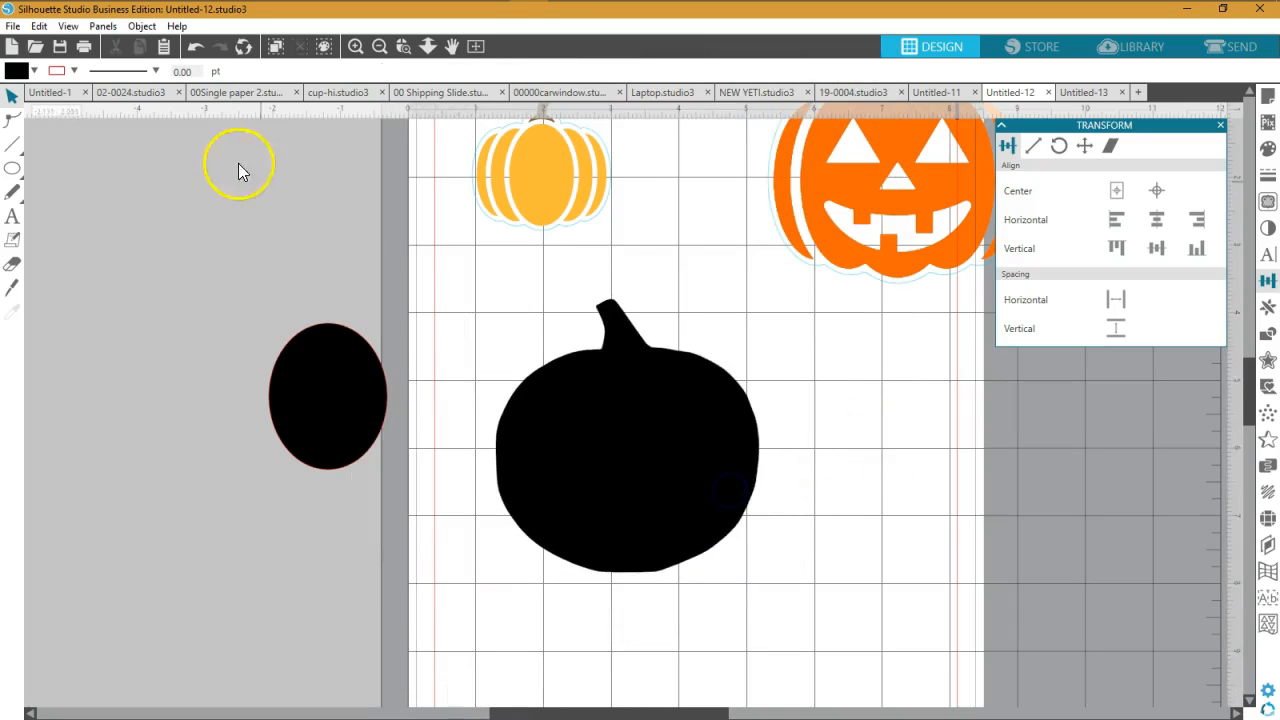
- Undo the pumpkin's move, reordering, ungrouping and black fill
left_click(193, 47)
left_click(193, 47)
left_click(193, 47)
left_click(193, 47)
left_click(193, 47)
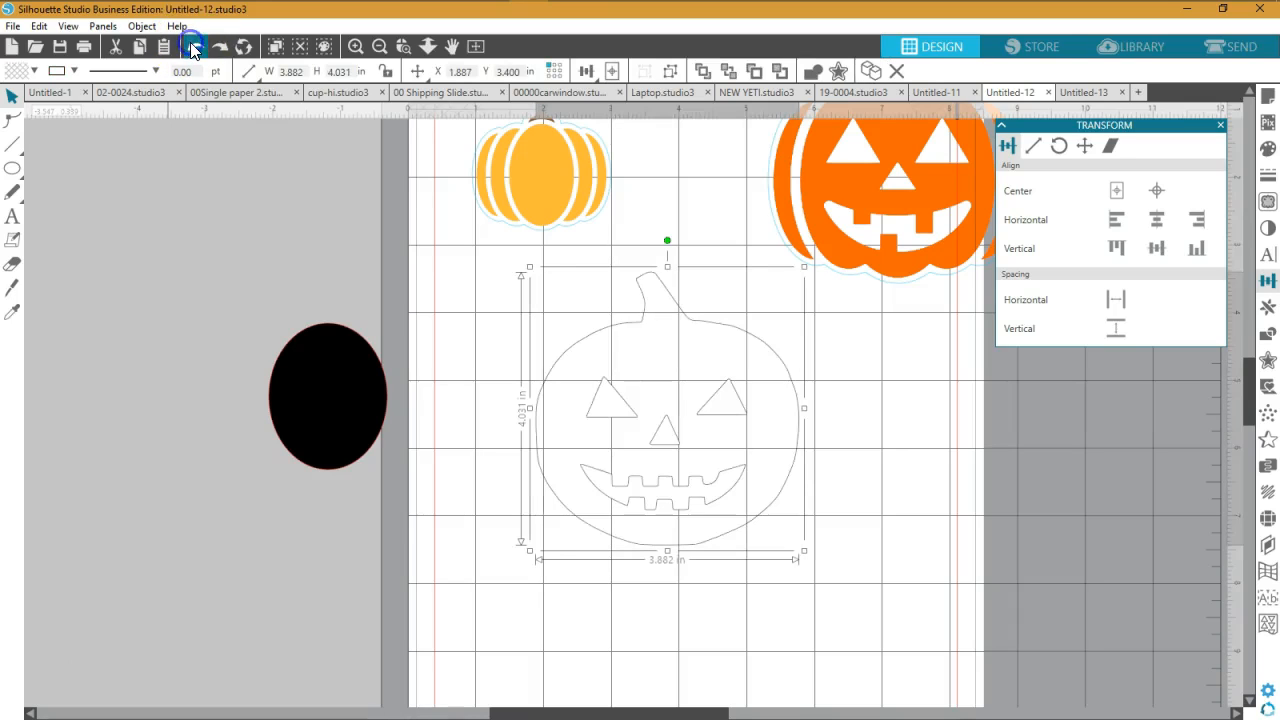
- Move the black ellipse over the page edge and fill the grouped pumpkin with black
left_click_drag(358, 420, 421, 362)
left_click(617, 343)
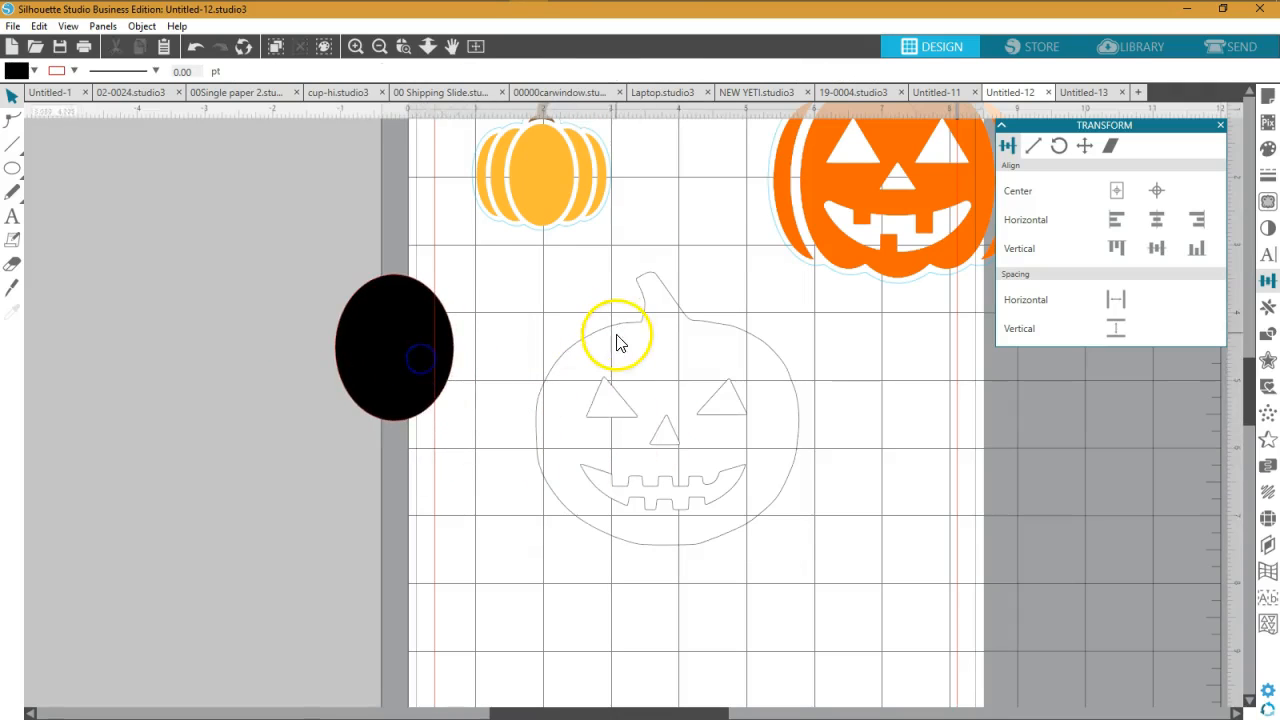
left_click(612, 332)
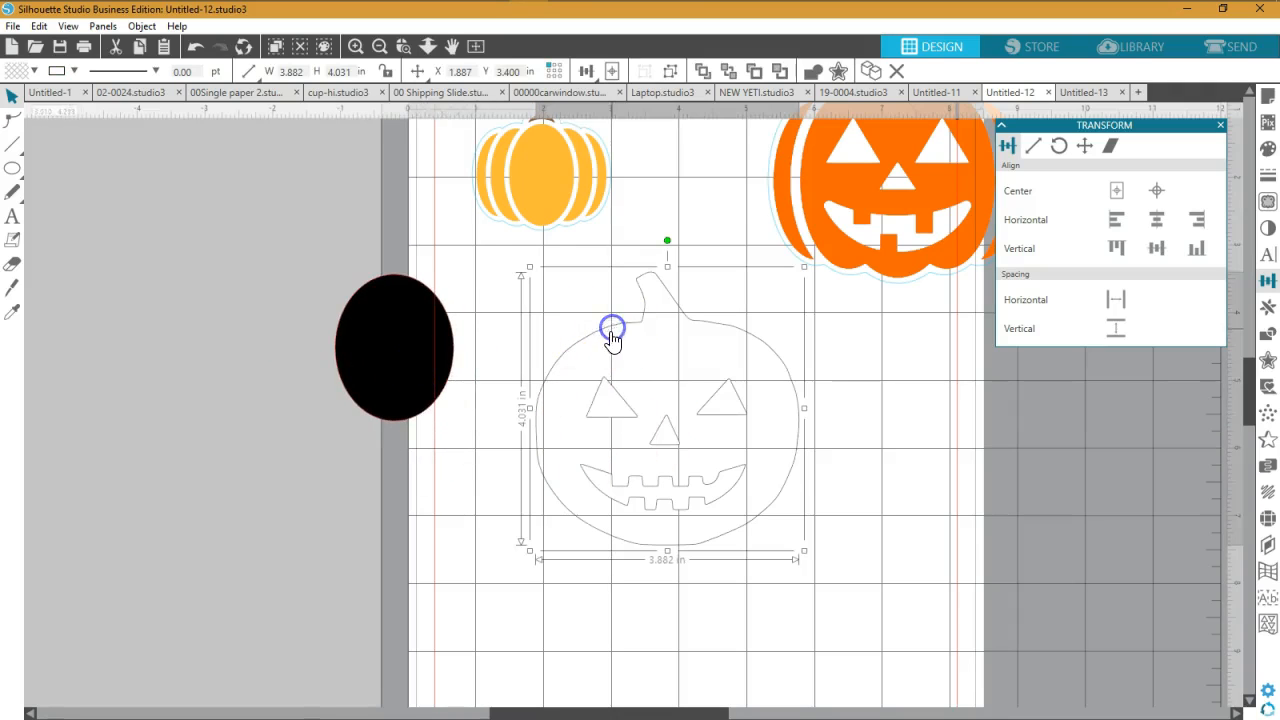
left_click(34, 72)
left_click(126, 115)
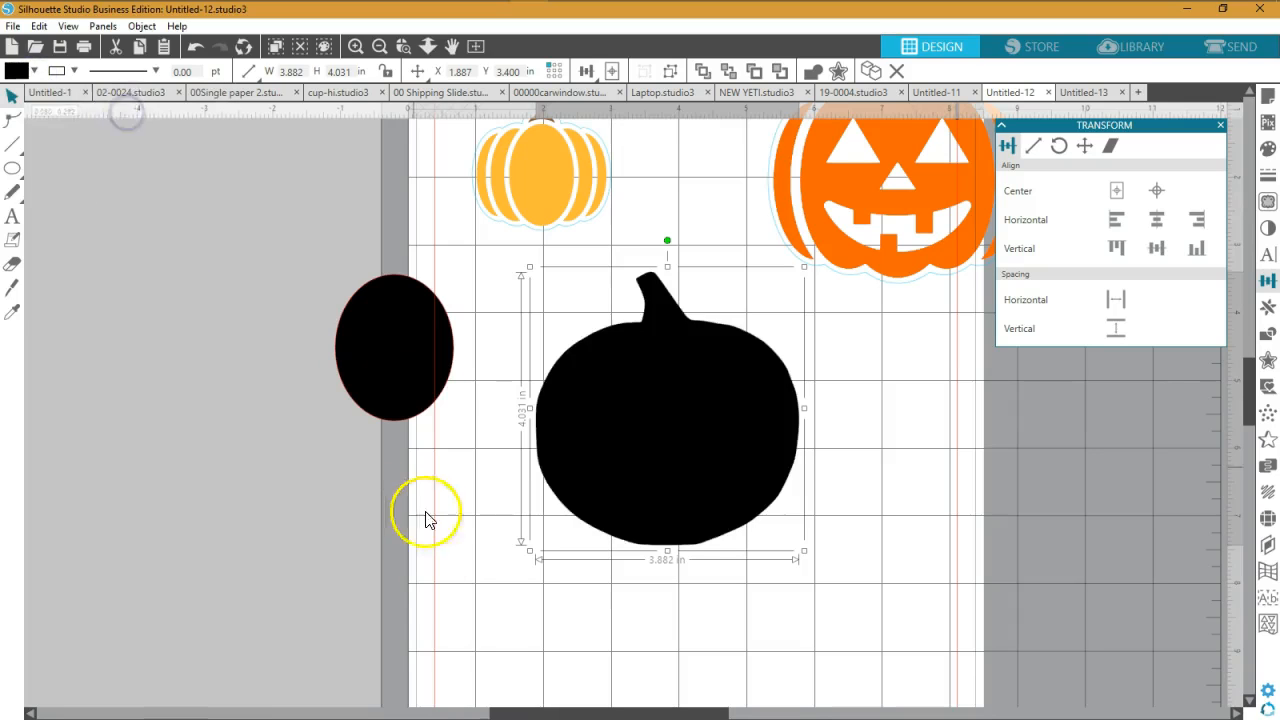
- Try sending the black pumpkin group to the back and backward
right_click(432, 560)
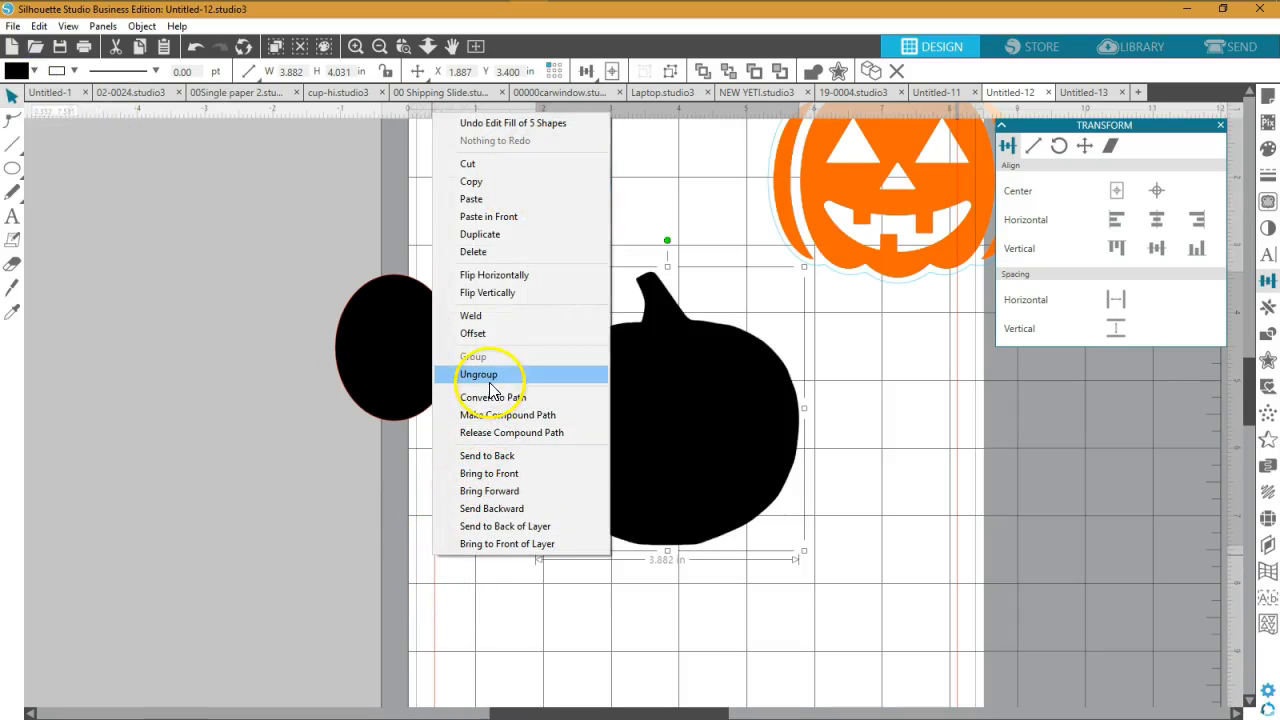
left_click(480, 457)
right_click(481, 462)
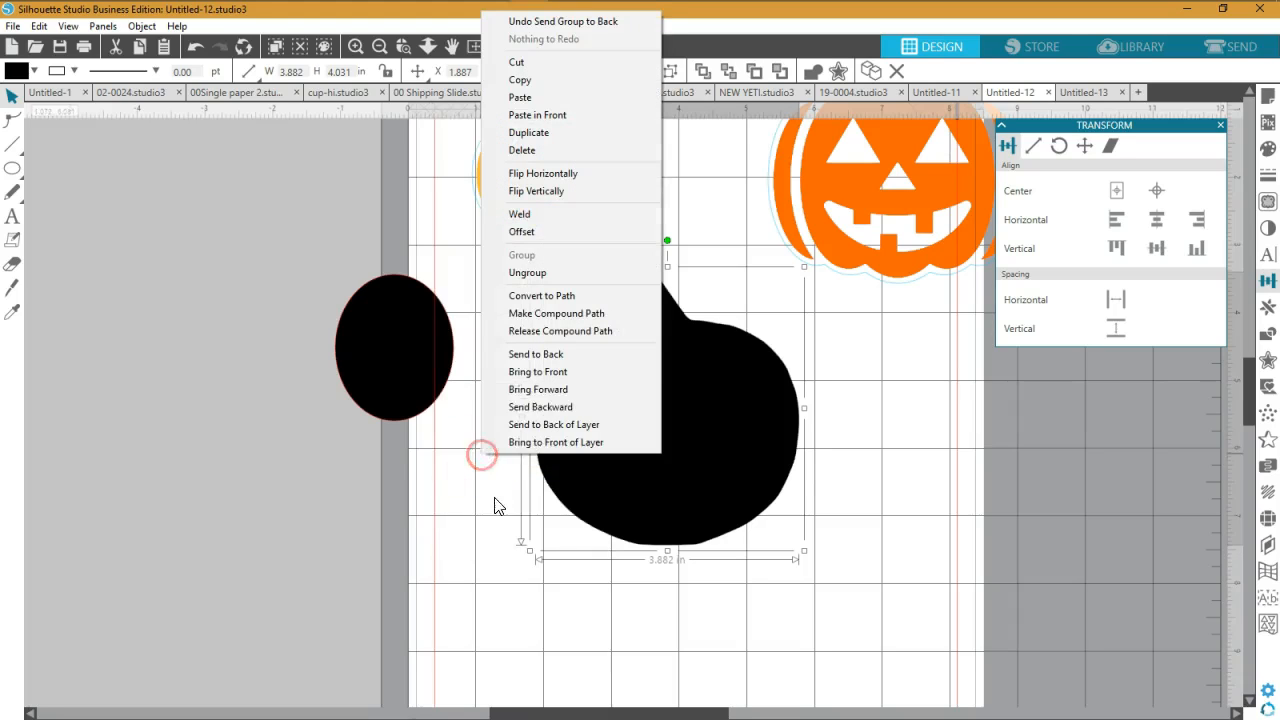
left_click(530, 407)
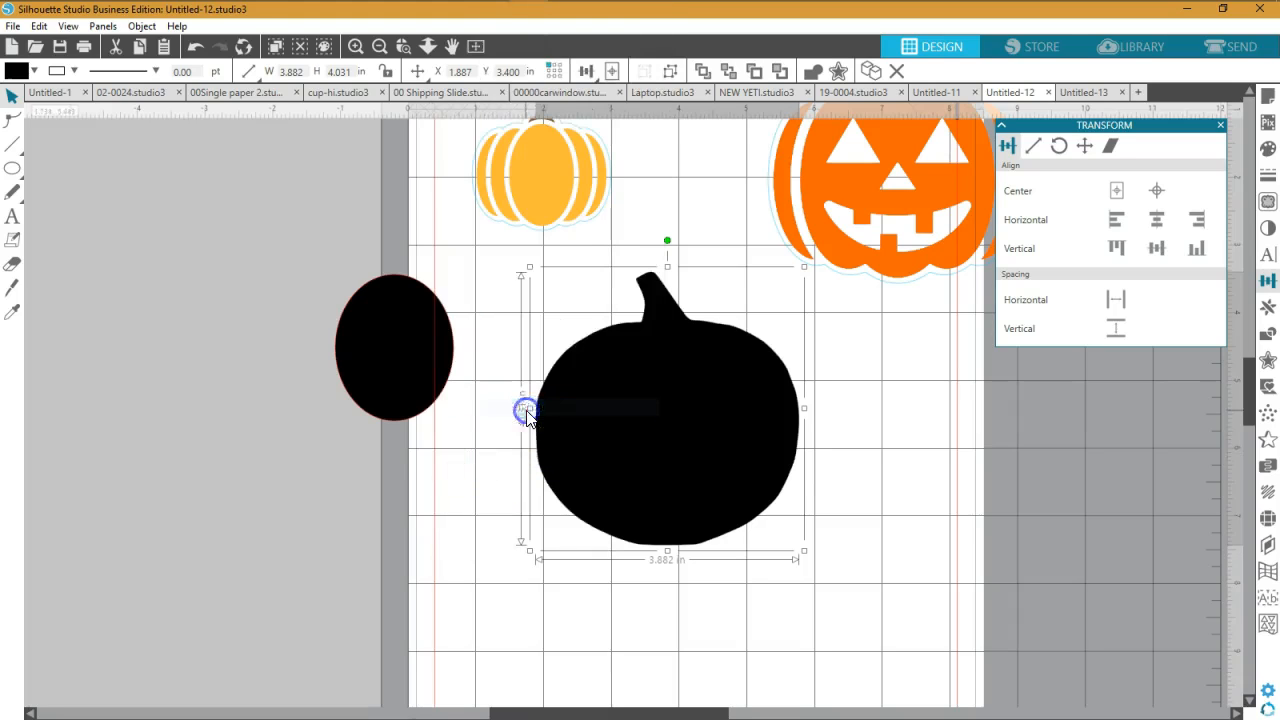
- Move the black pumpkin group to about X 1.603 in, Y 3.069 in and ungroup it
left_click_drag(614, 463, 594, 436)
left_click(410, 368)
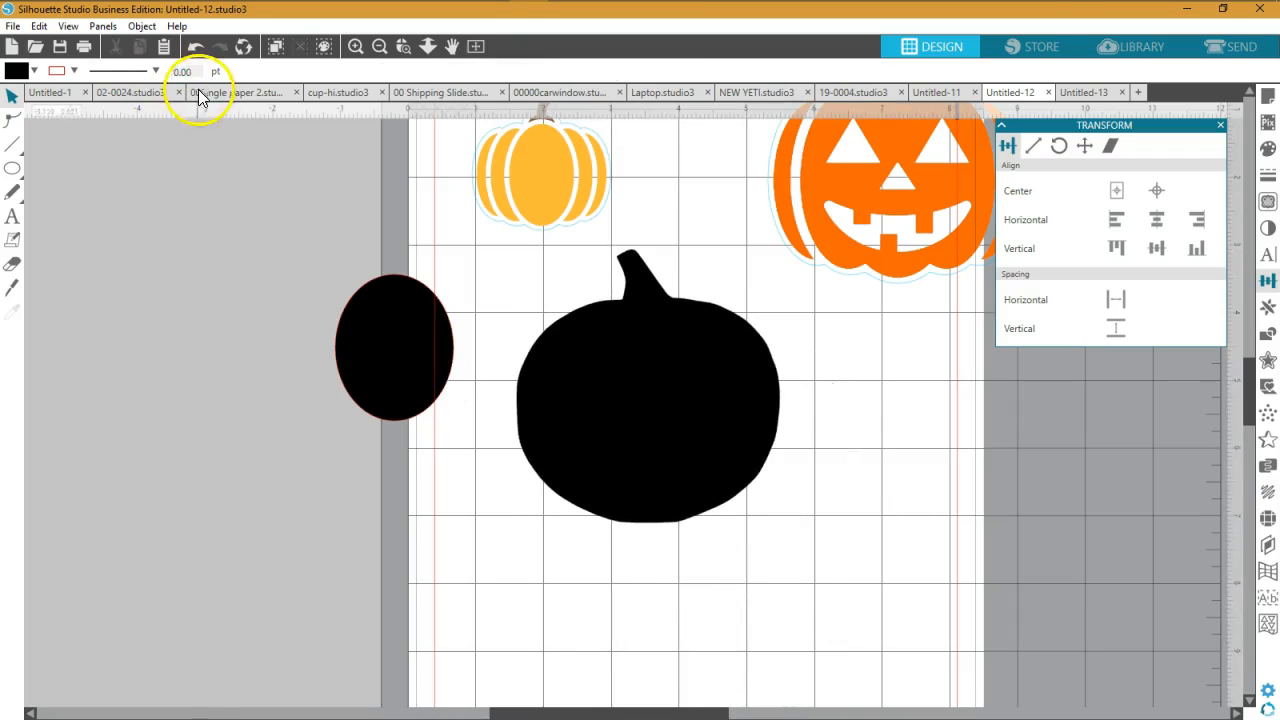
right_click(555, 423)
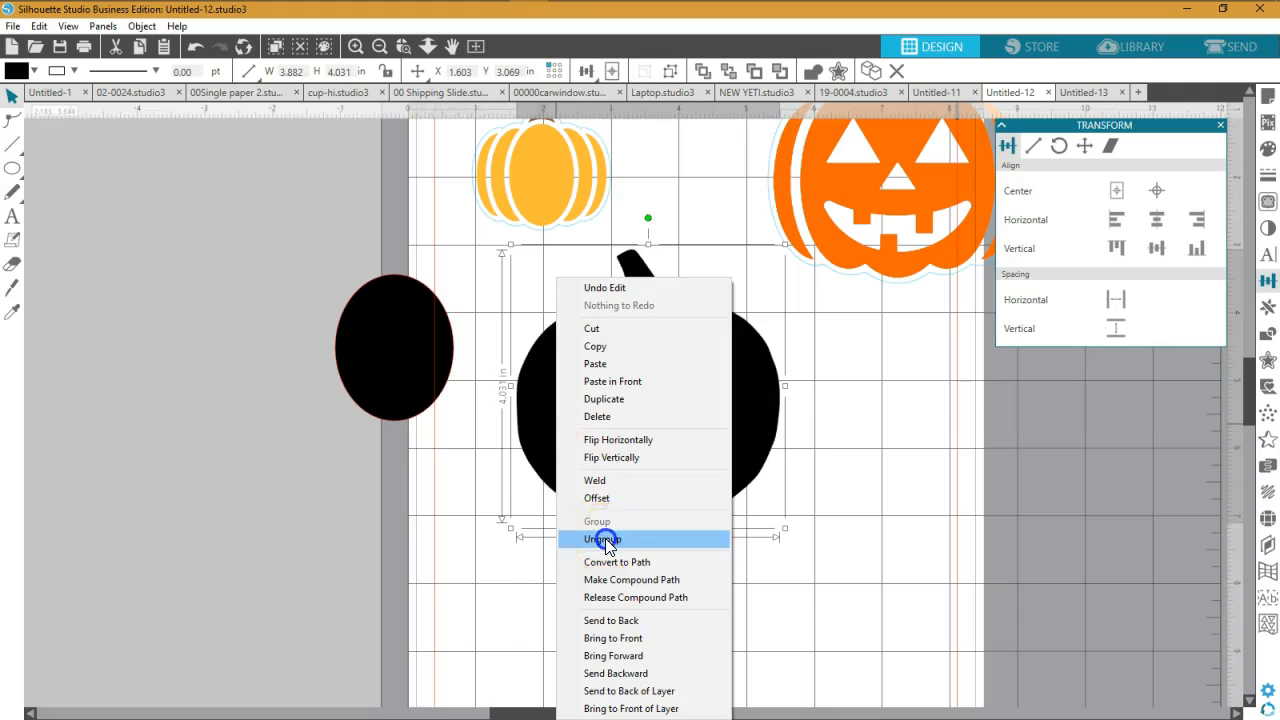
left_click(603, 540)
- Undo the latest edits back to before the pumpkin's black fill and the ellipse's last move
left_click(194, 47)
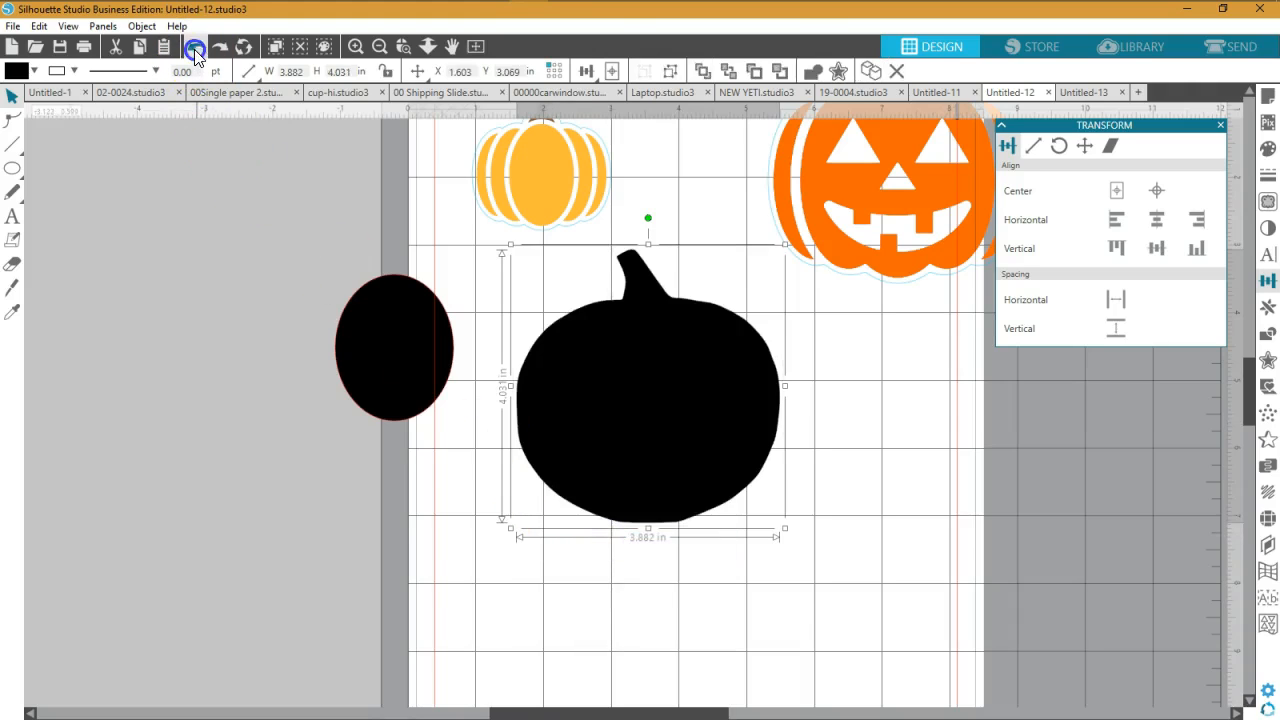
left_click(194, 47)
left_click(194, 47)
left_click(194, 47)
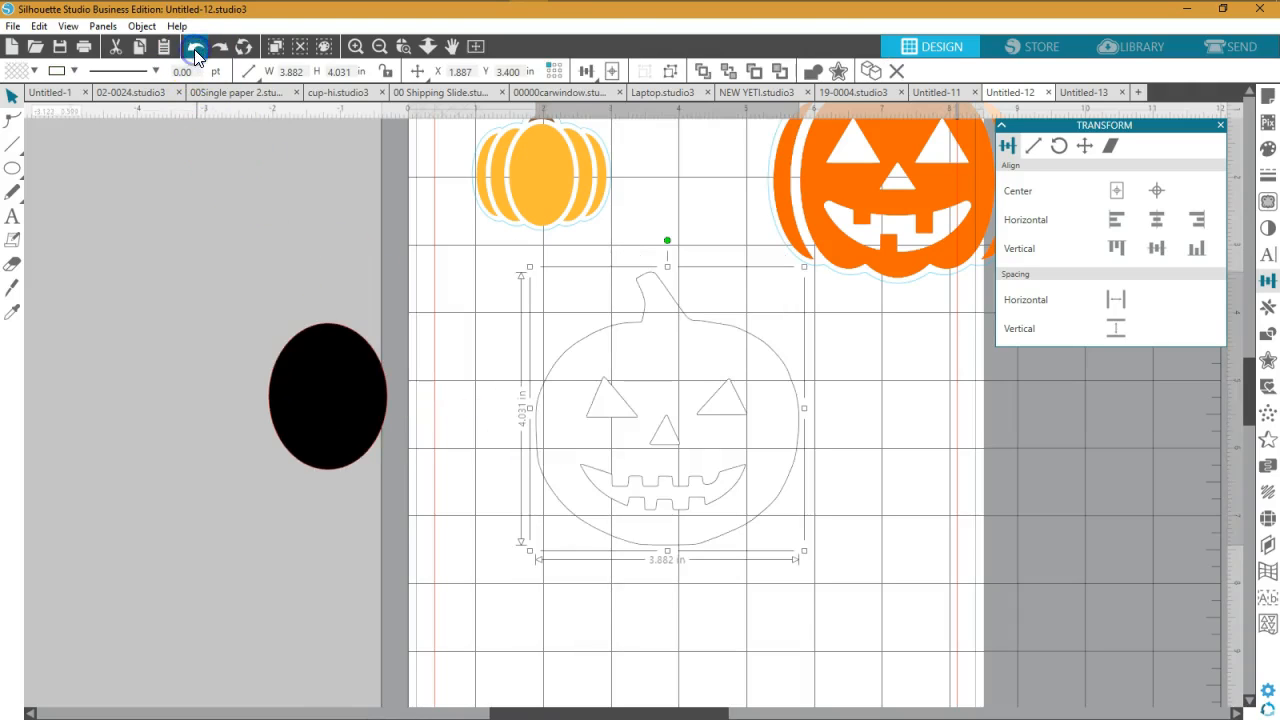
- Move the unfilled pumpkin group up to about X 1.521 in, Y 3.033 in and ungroup its pieces
left_click(364, 421)
left_click_drag(557, 517, 536, 490)
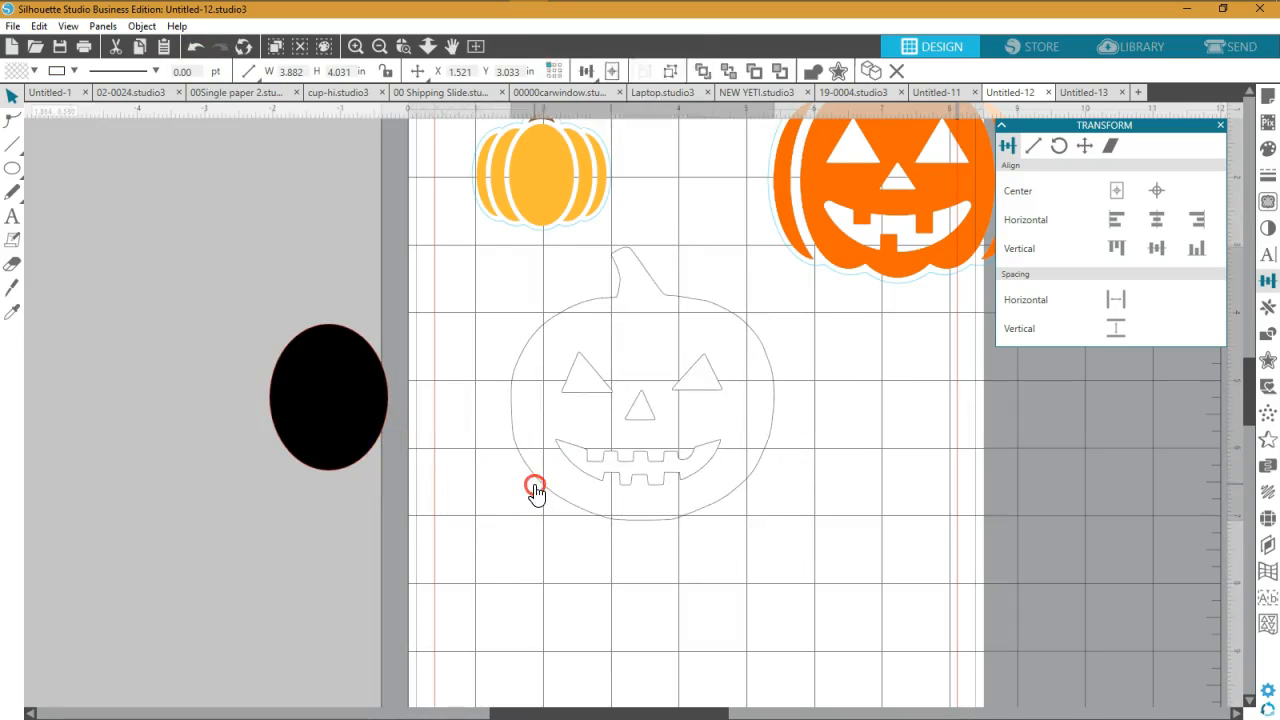
right_click(536, 490)
left_click(588, 303)
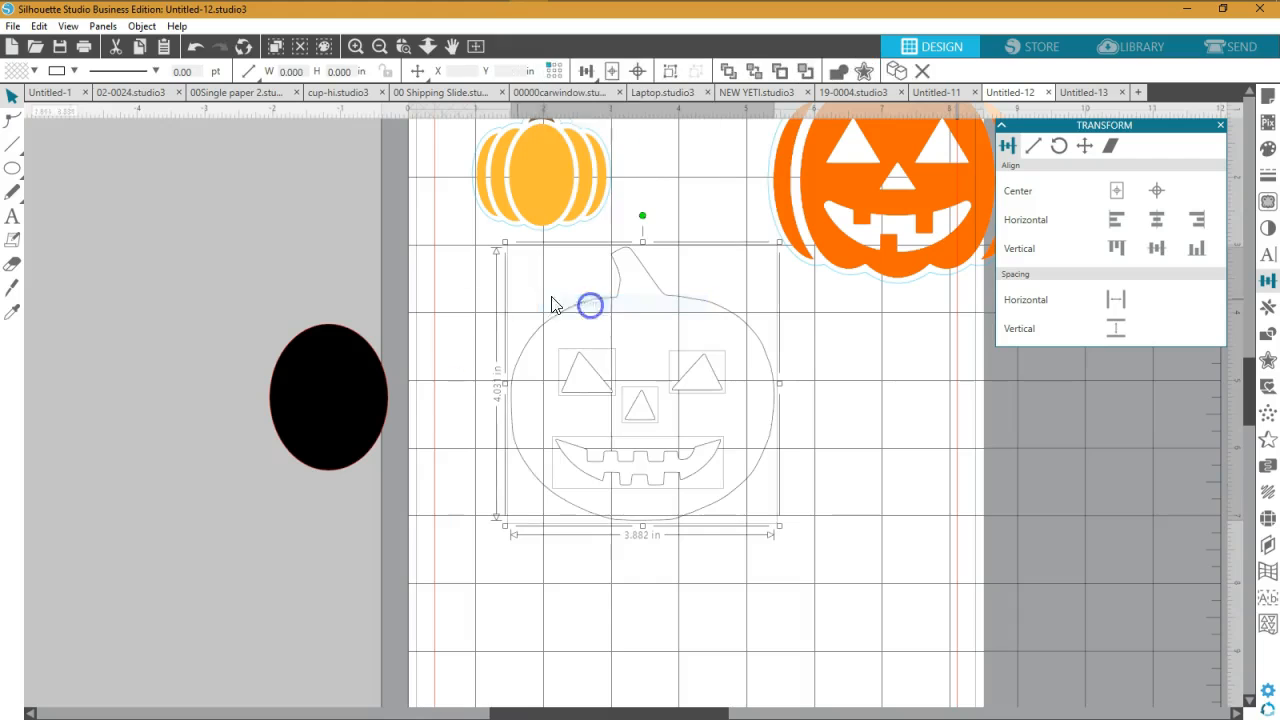
left_click(452, 429)
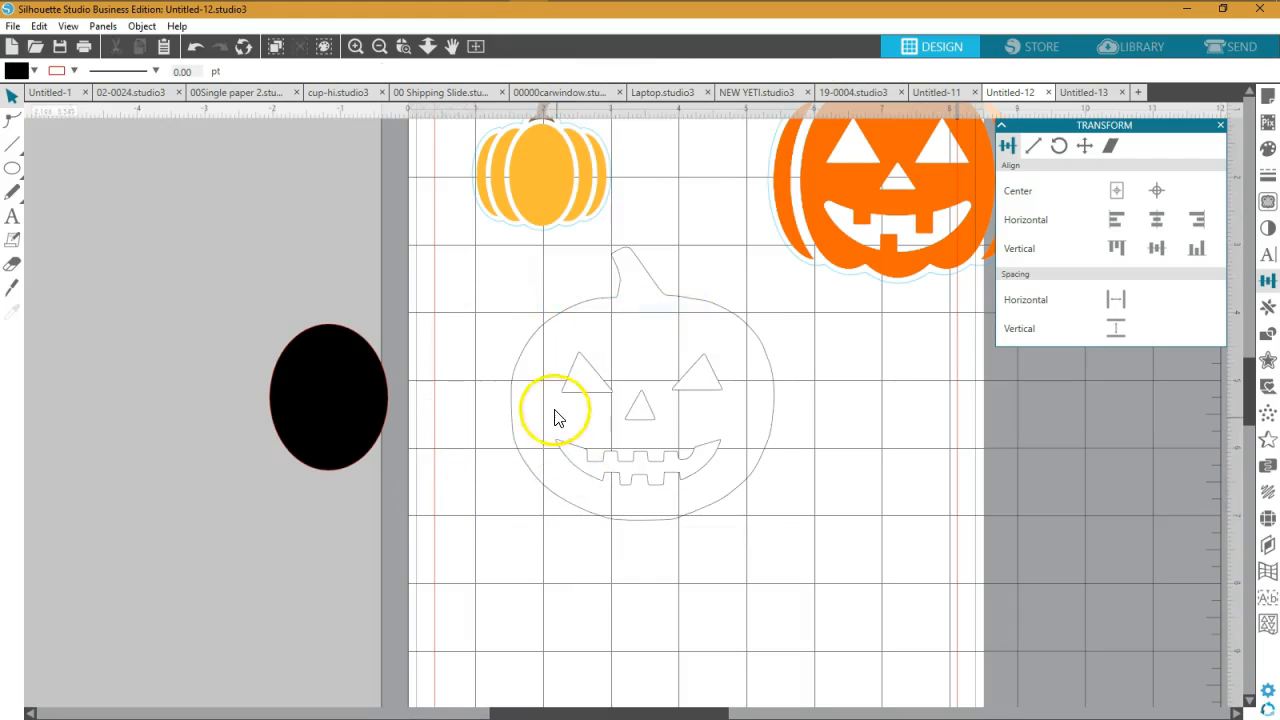
- Select the eyes, nose and mouth together, and test how the black ellipse shows behind the unfilled pumpkin before returning it off the page
left_click_drag(552, 446, 703, 479)
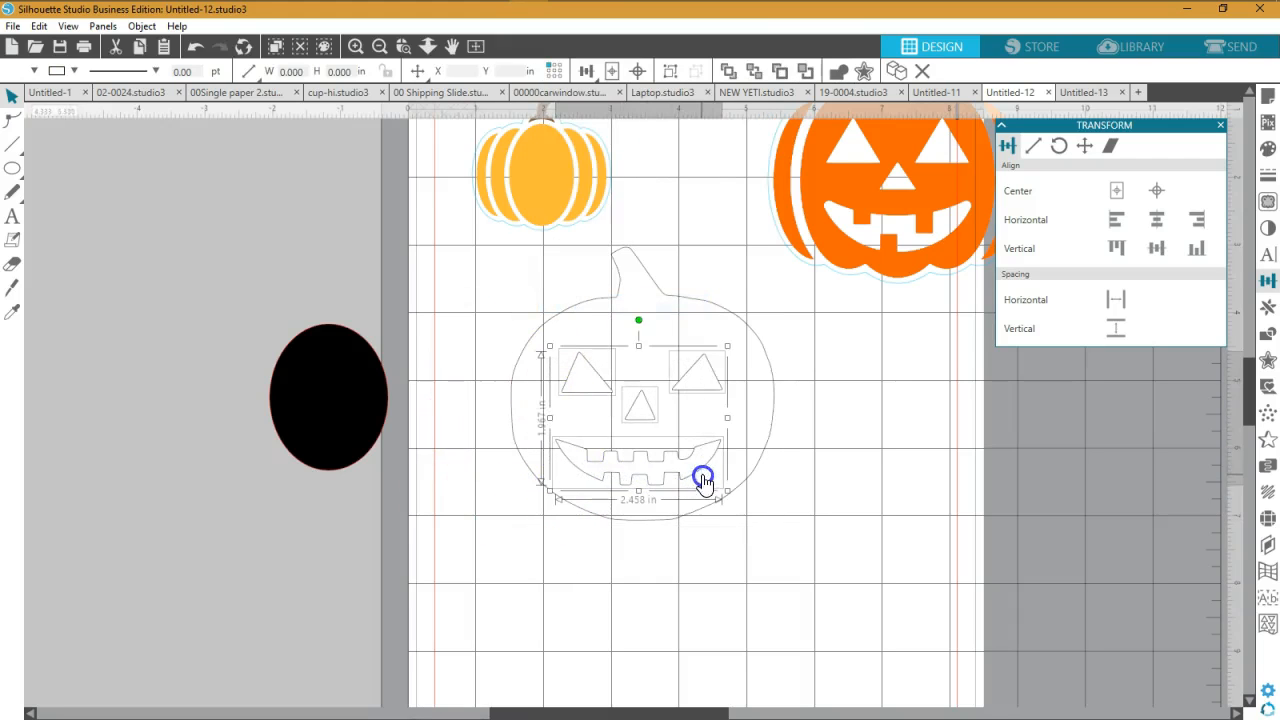
right_click(703, 479)
left_click(735, 310)
left_click(831, 500)
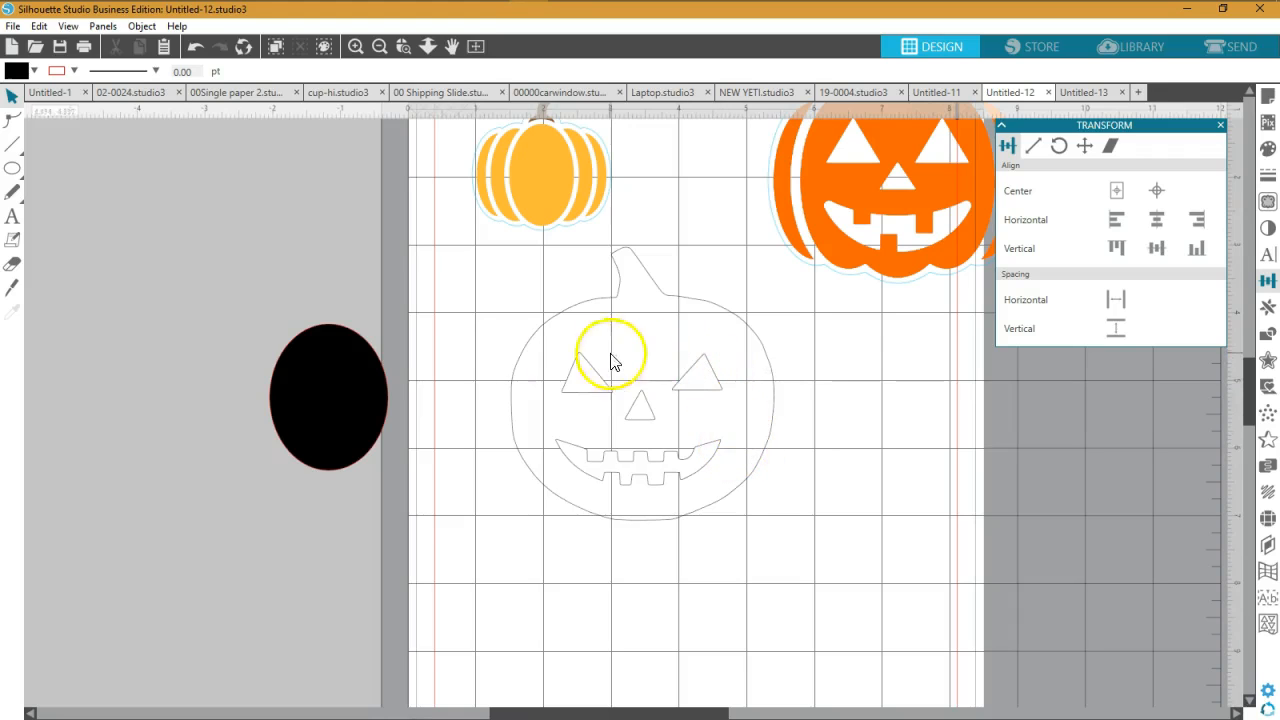
left_click_drag(336, 411, 672, 428)
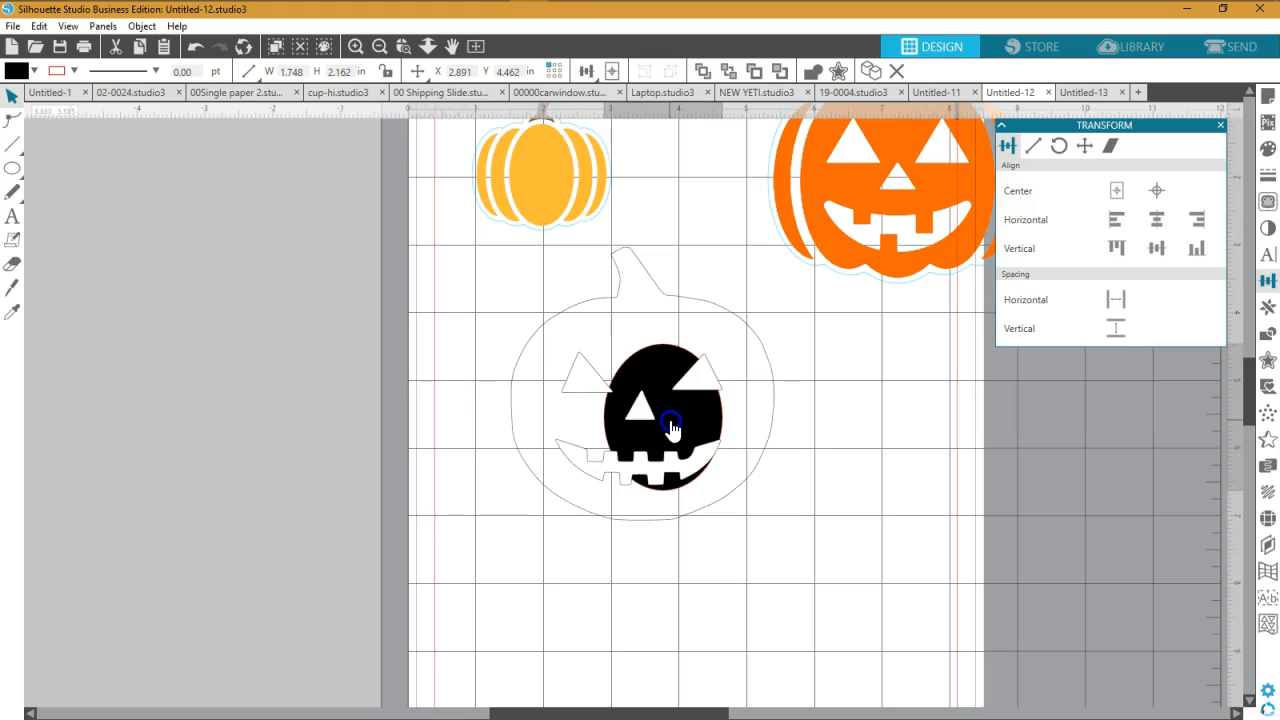
left_click_drag(672, 428, 271, 420)
left_click(422, 440)
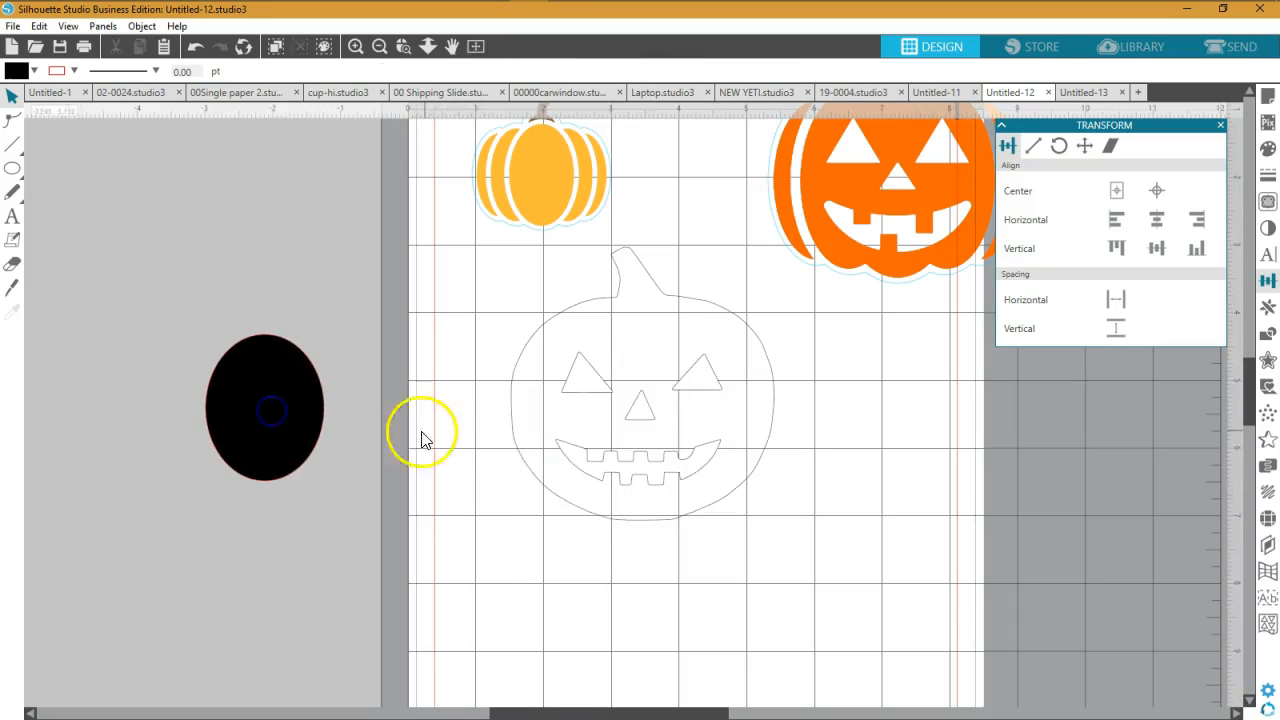
- Fill the pumpkin's outer outline with black and group it with the face pieces
left_click(536, 492)
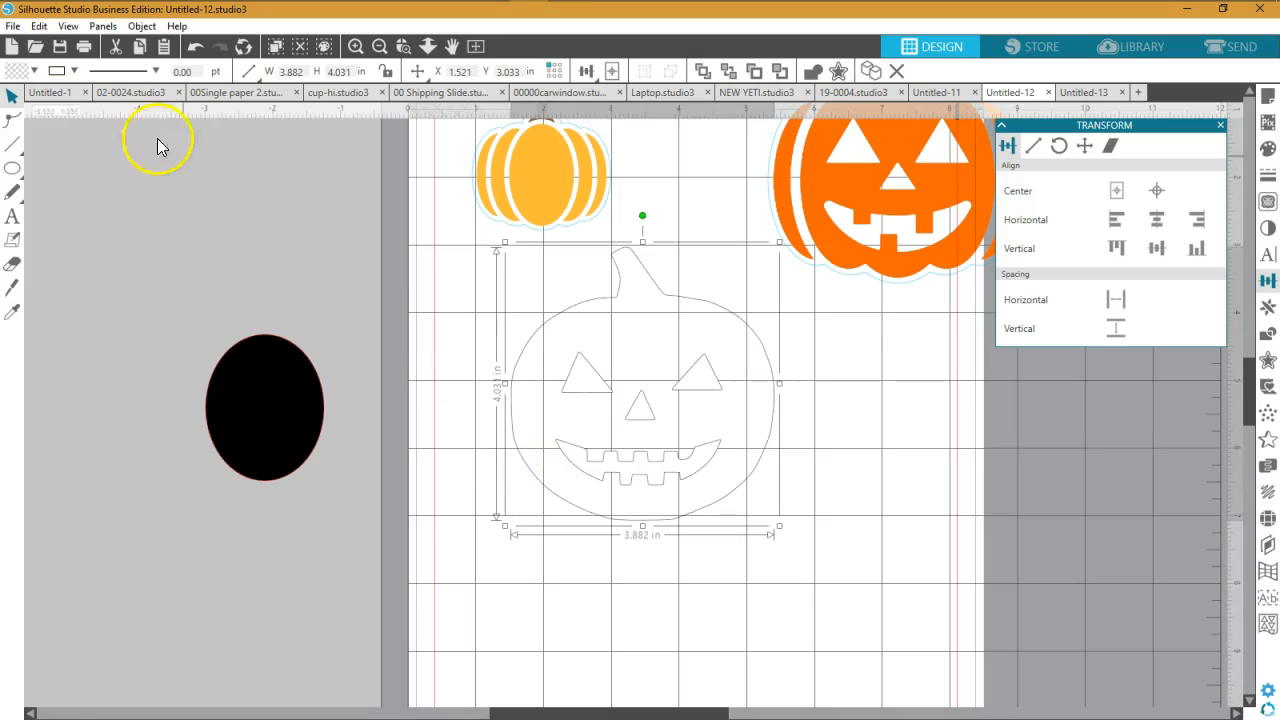
left_click(35, 72)
left_click(120, 114)
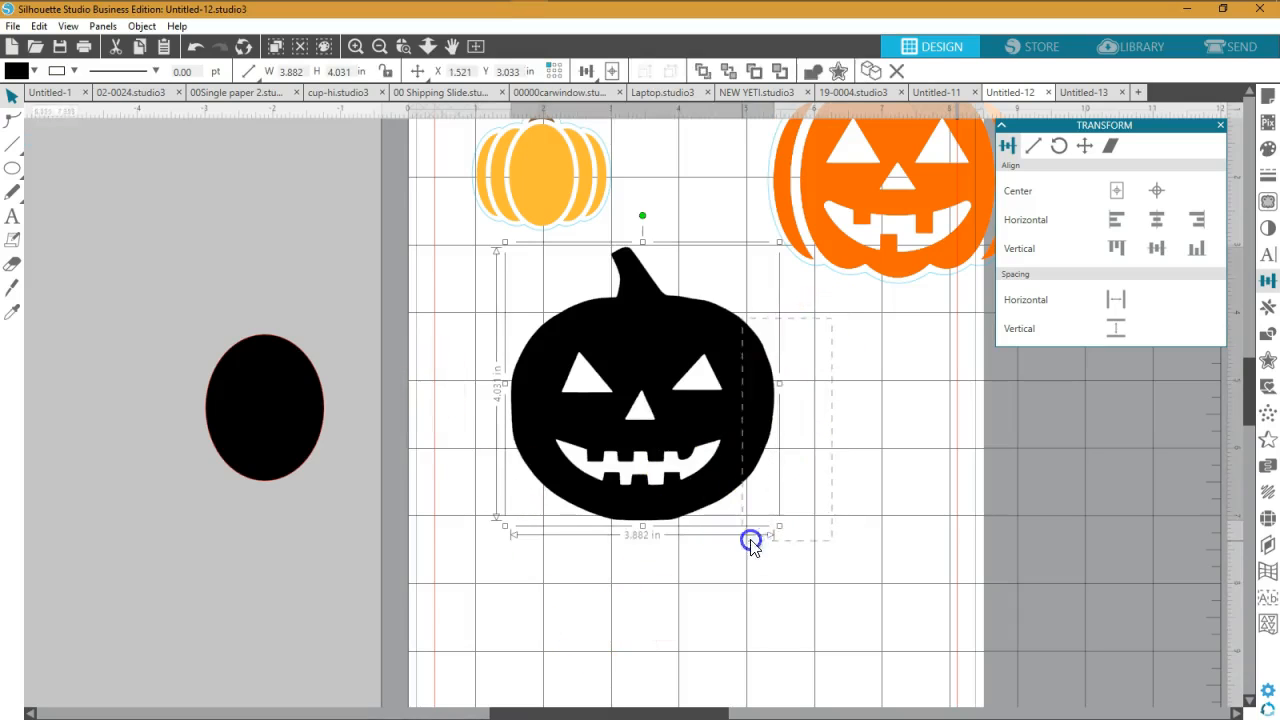
right_click(558, 541)
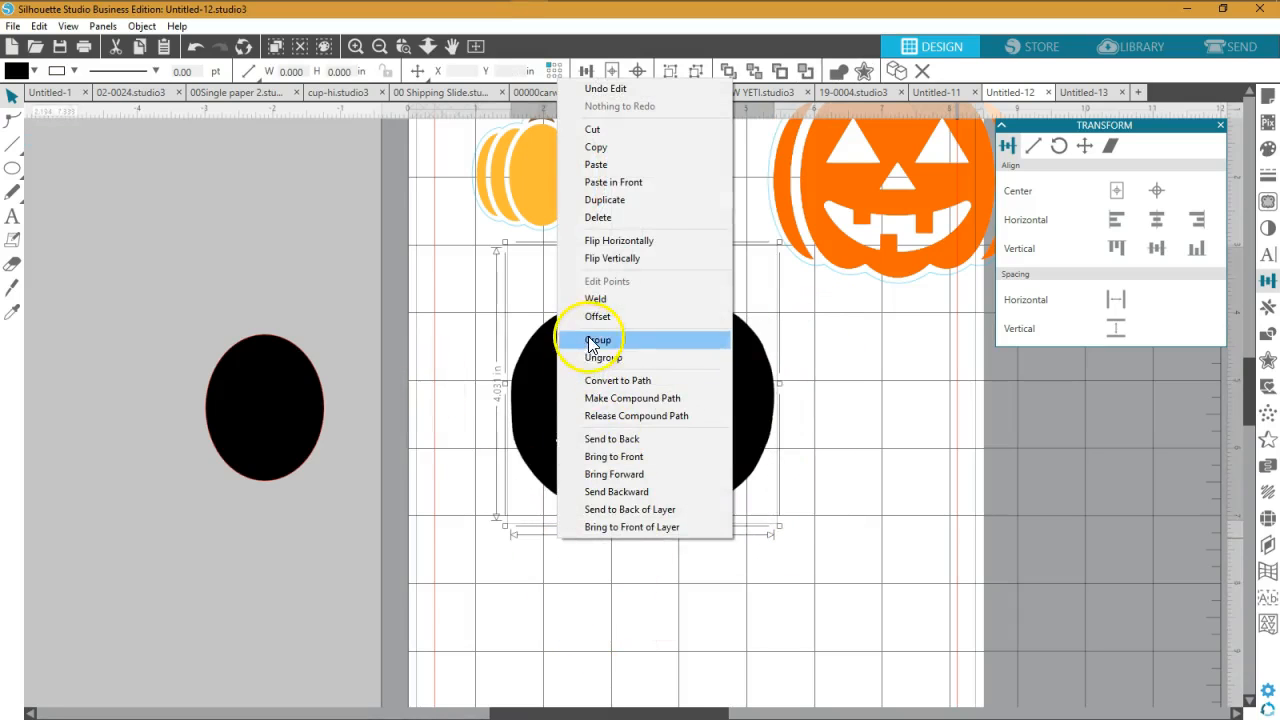
left_click(597, 339)
- Move the black pumpkin group to about X 1.757 in, Y 3.801 in and delete the black ellipse off the page
left_click_drag(650, 432, 686, 494)
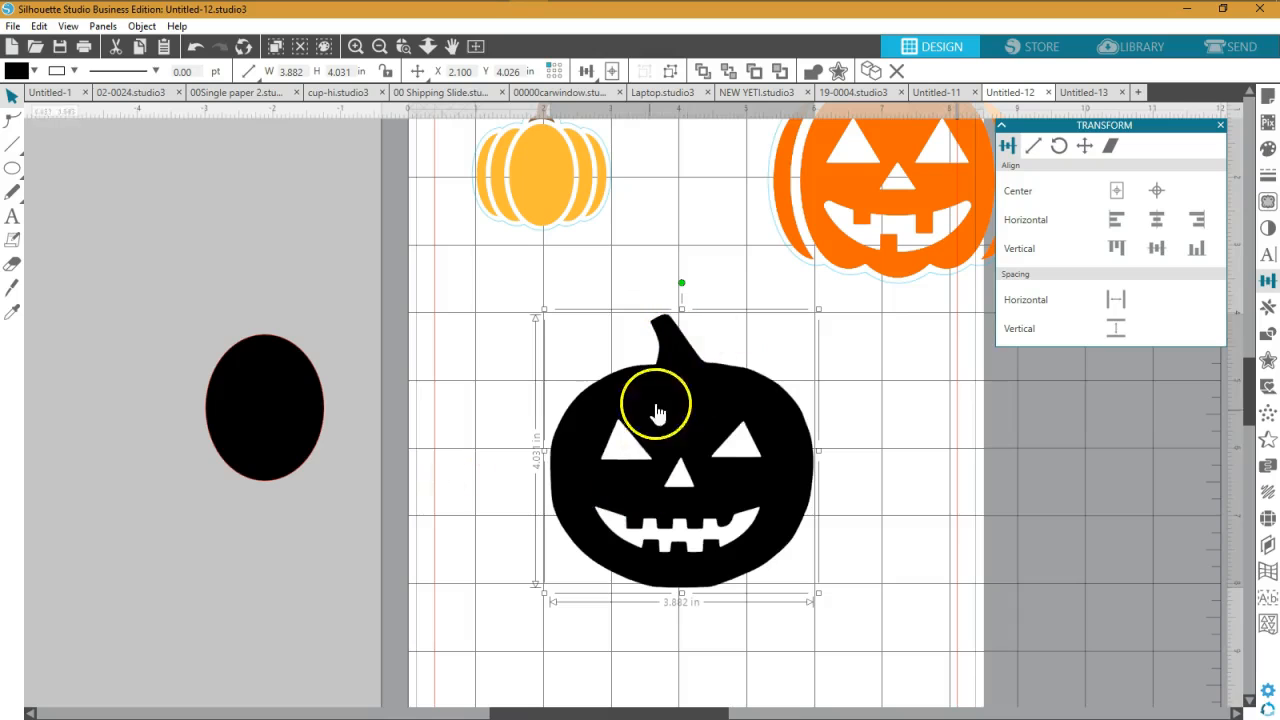
left_click_drag(704, 515, 677, 487)
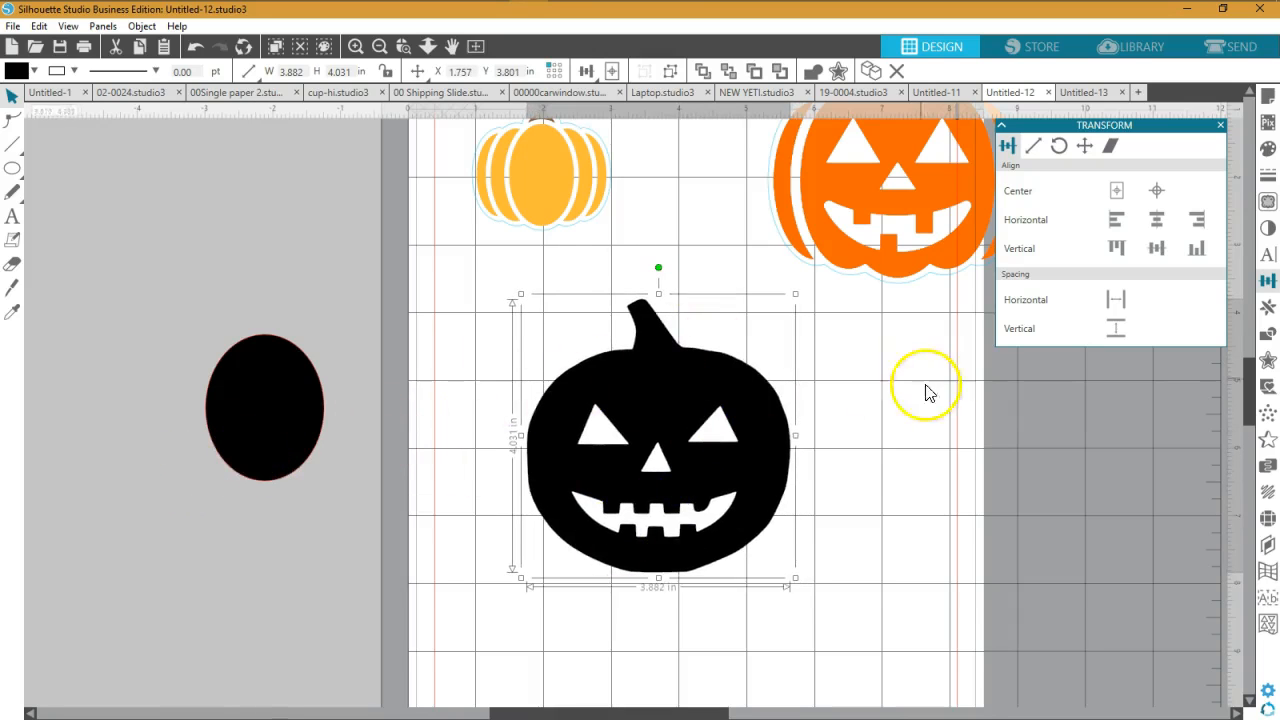
left_click(312, 452)
key("Delete")
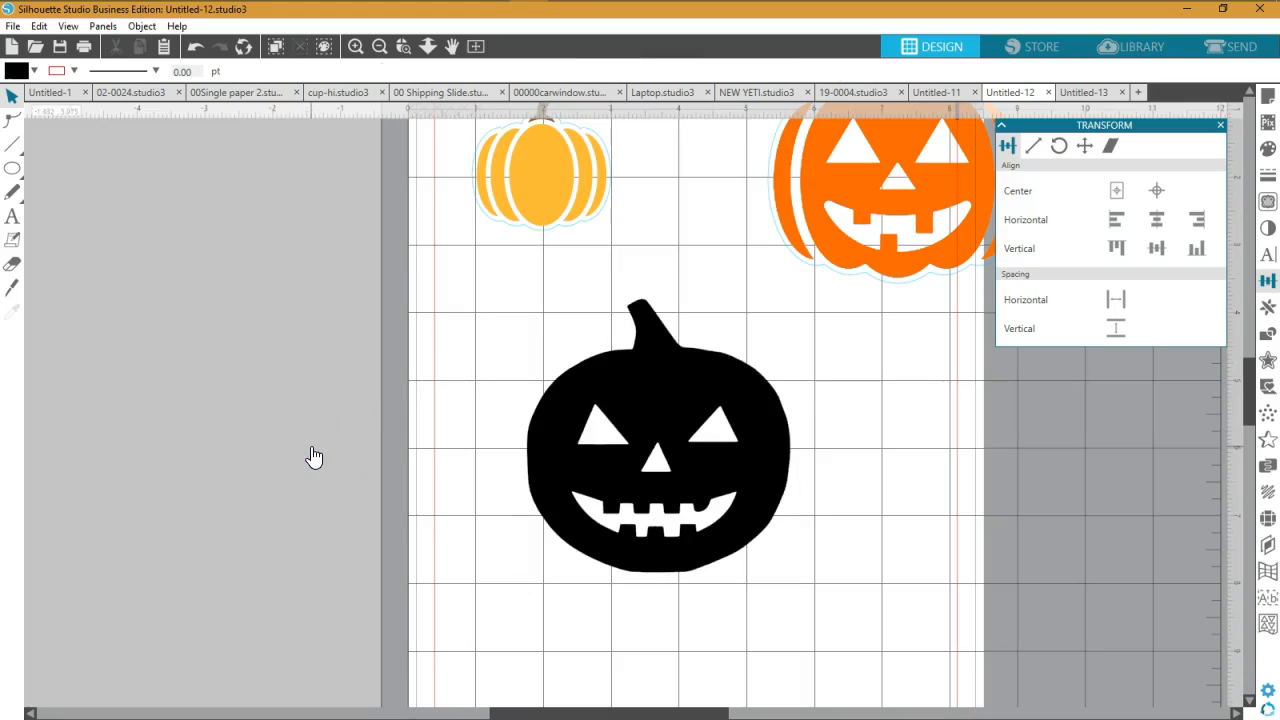
- Create a 0.125 in offset with rounded corners around the black pumpkin group
left_click(680, 368)
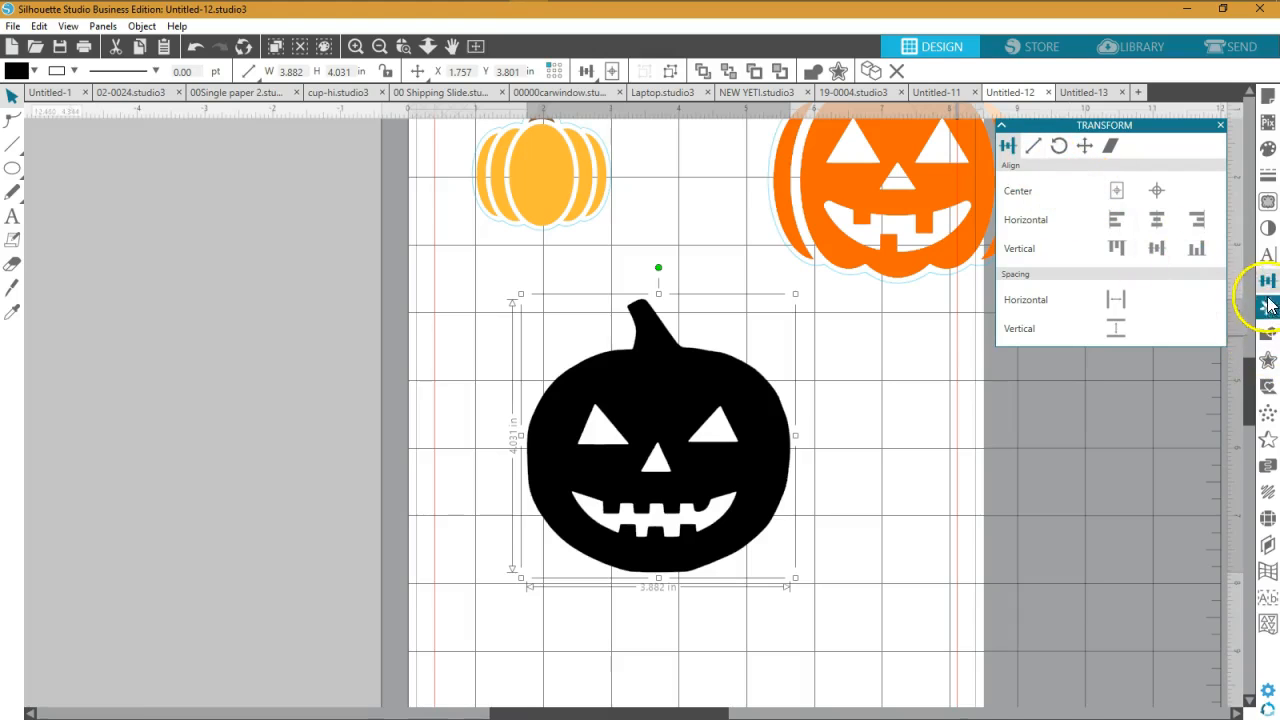
left_click(1268, 362)
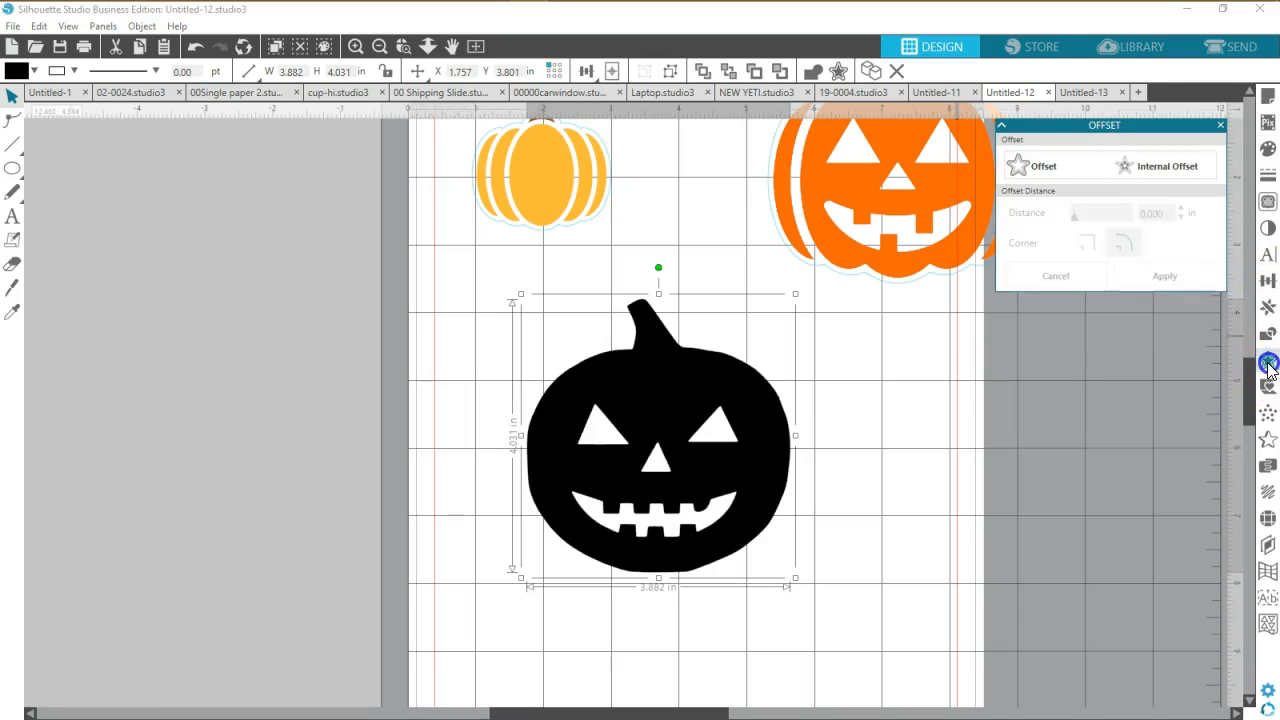
left_click(1037, 170)
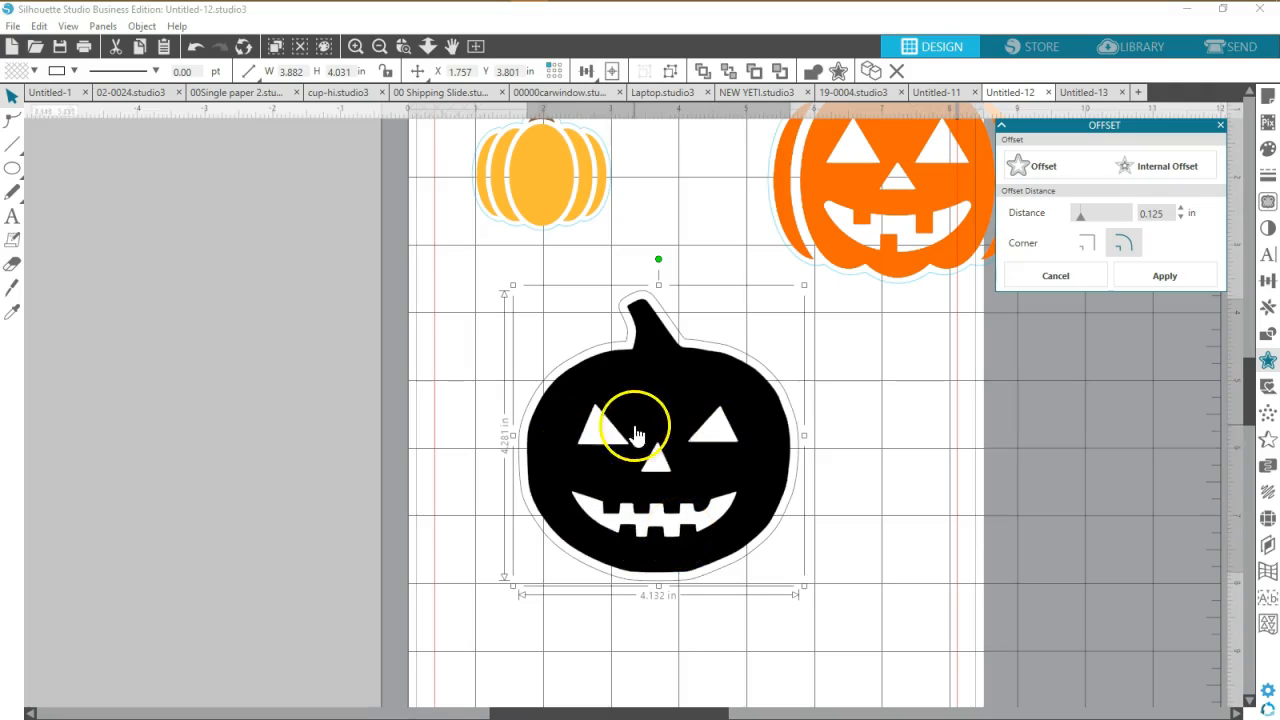
left_click(852, 539)
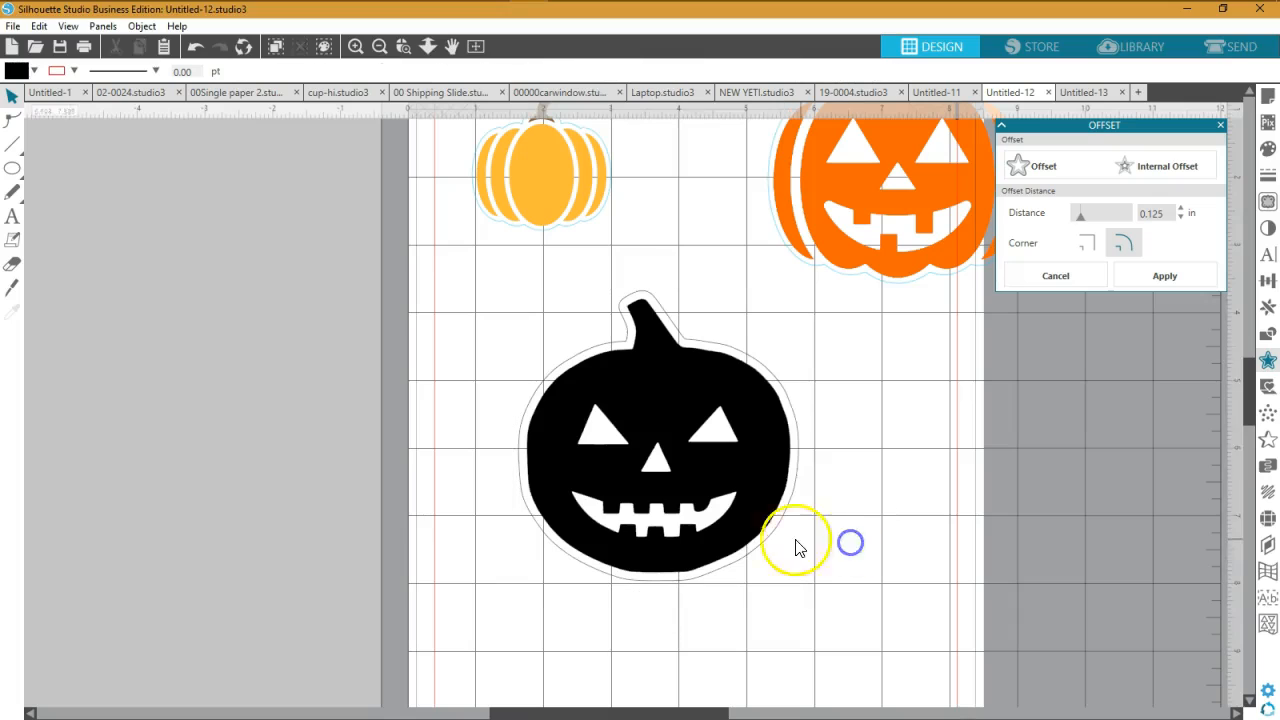
- Fill the pumpkin's offset shape with light blue and pull it out from behind the black pumpkin
left_click(724, 573)
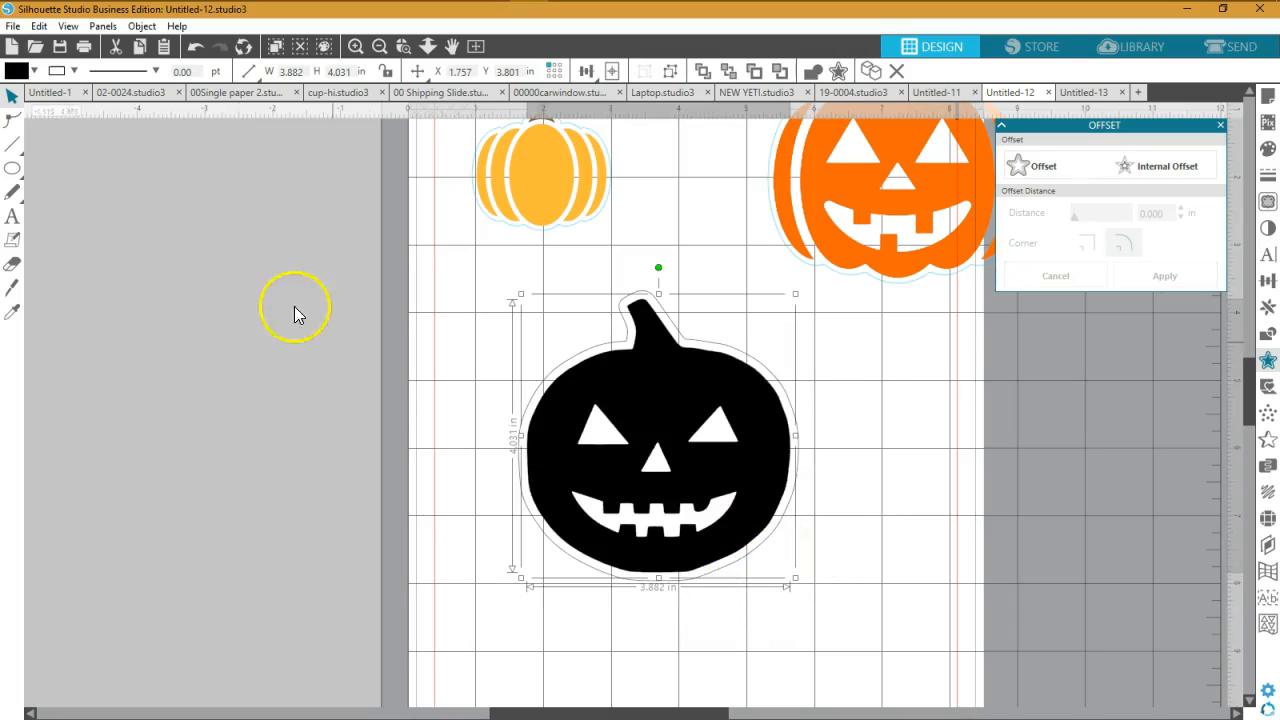
left_click(389, 386)
left_click(630, 590)
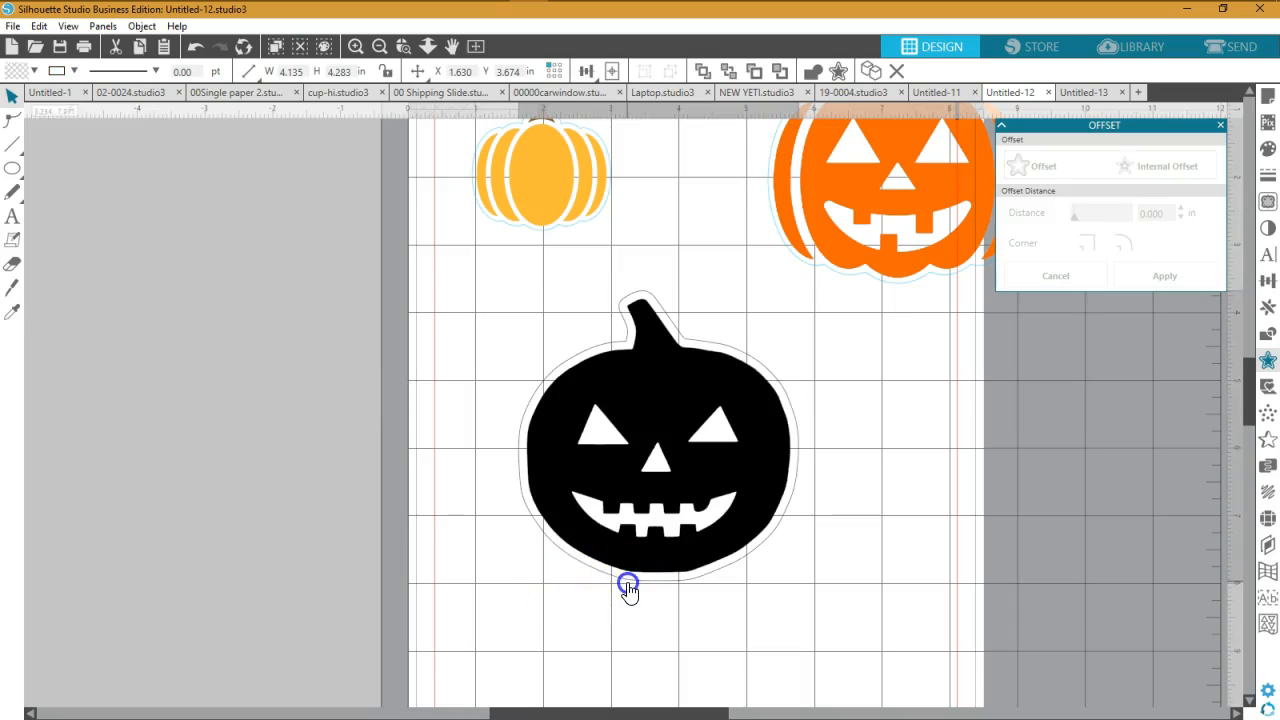
left_click(34, 72)
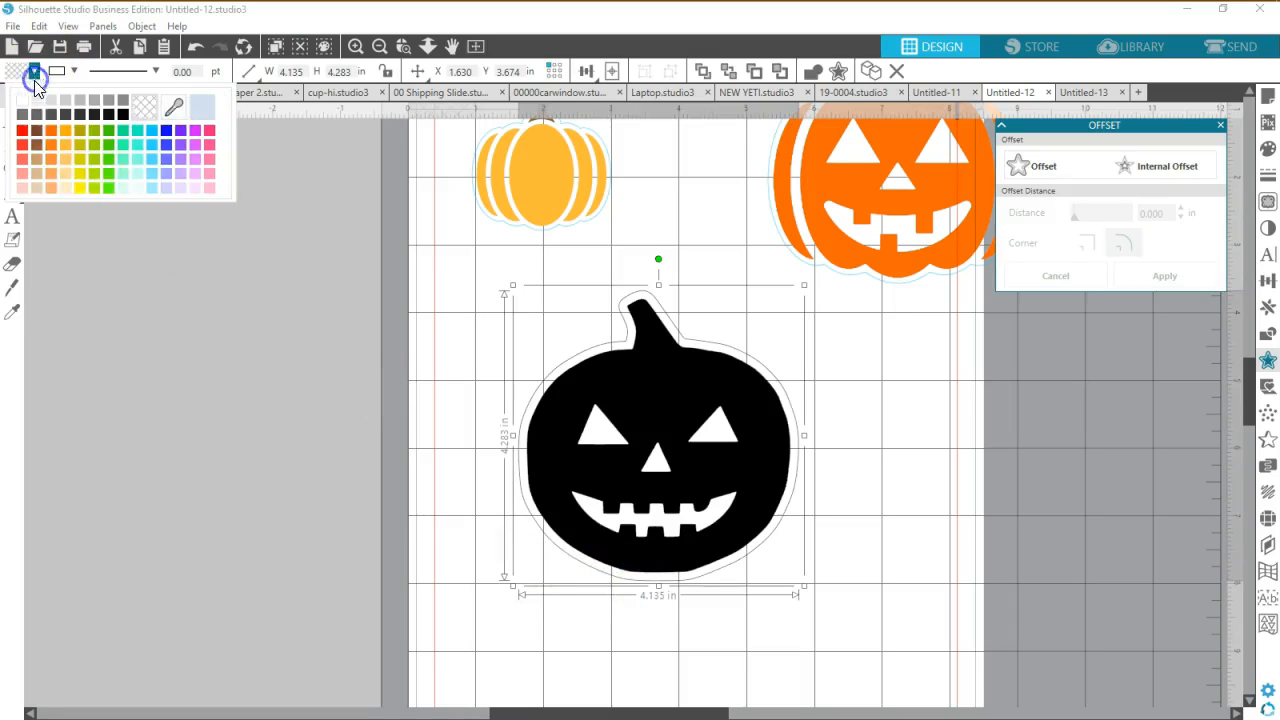
left_click(154, 134)
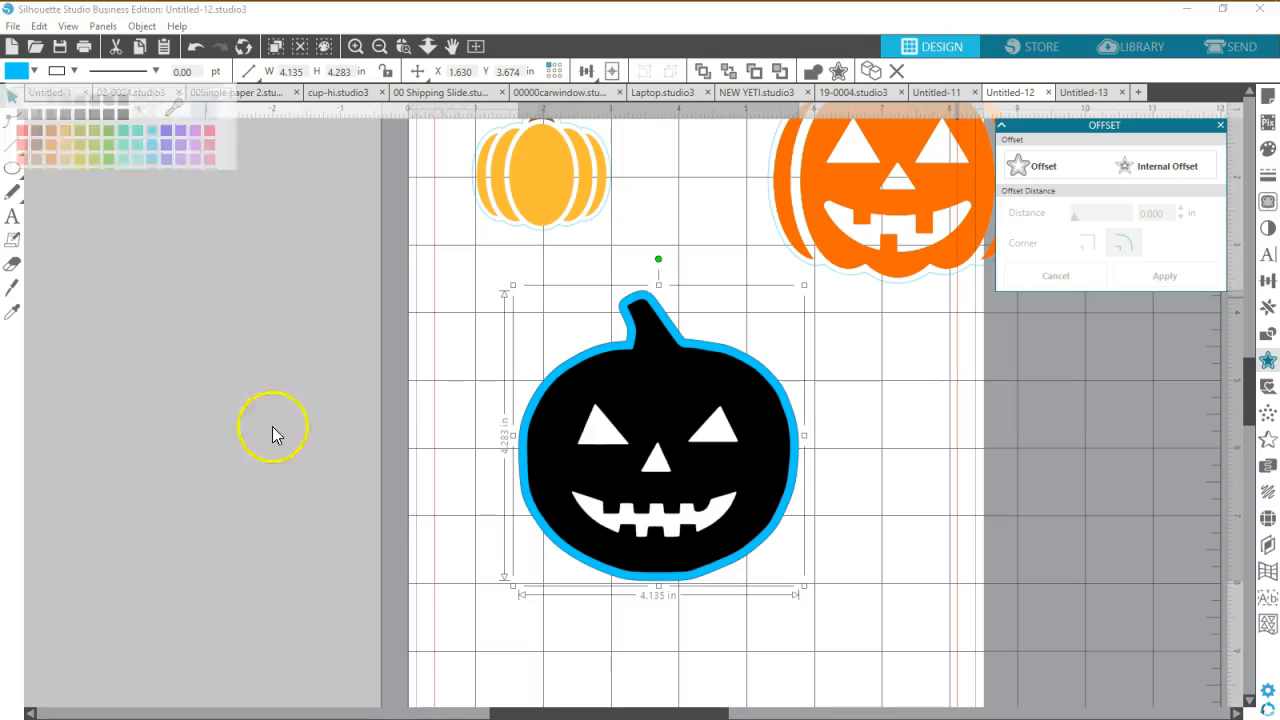
left_click_drag(628, 583, 363, 556)
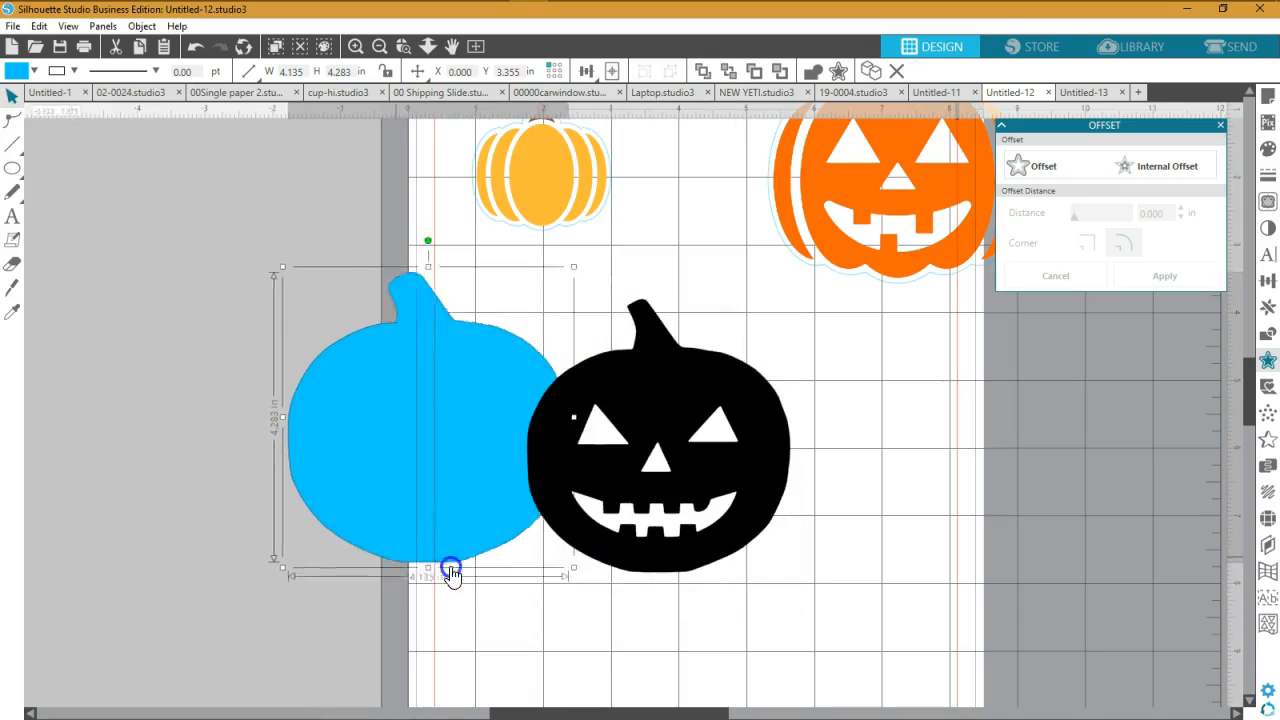
- Undo the blue offset's move and set its fill to transparent
key("ctrl+z")
left_click(195, 46)
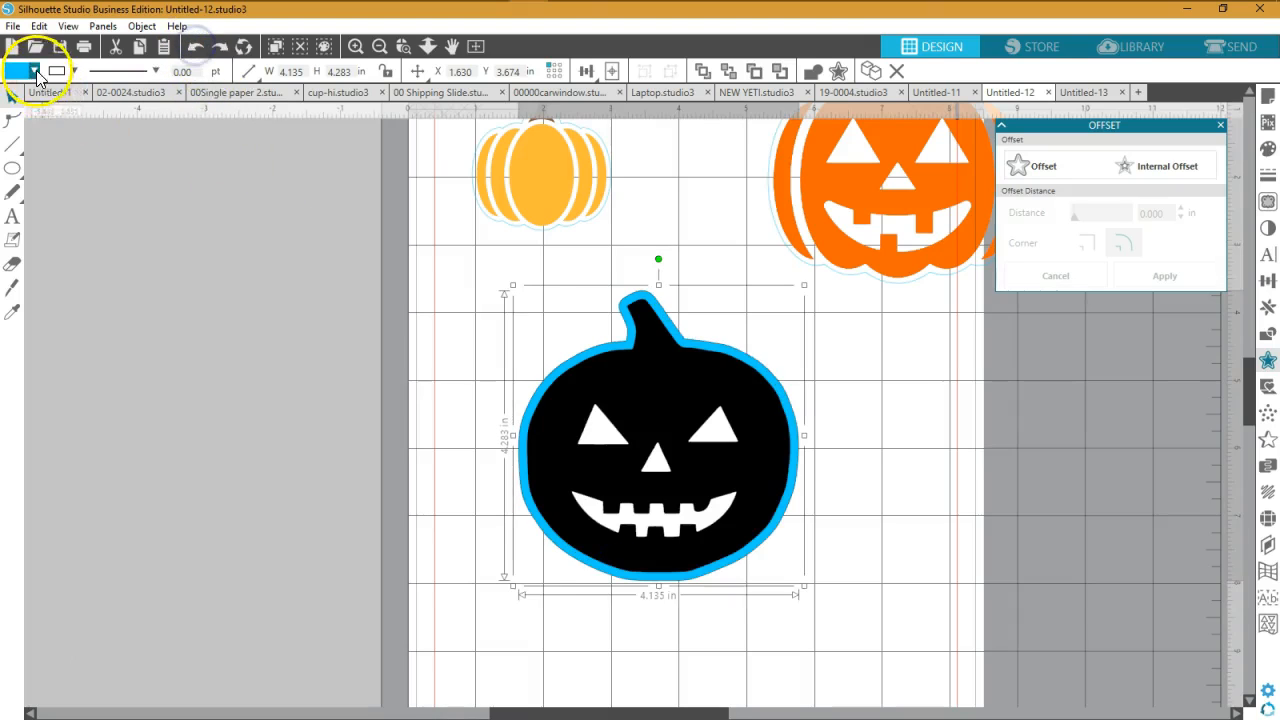
left_click(35, 71)
left_click(143, 108)
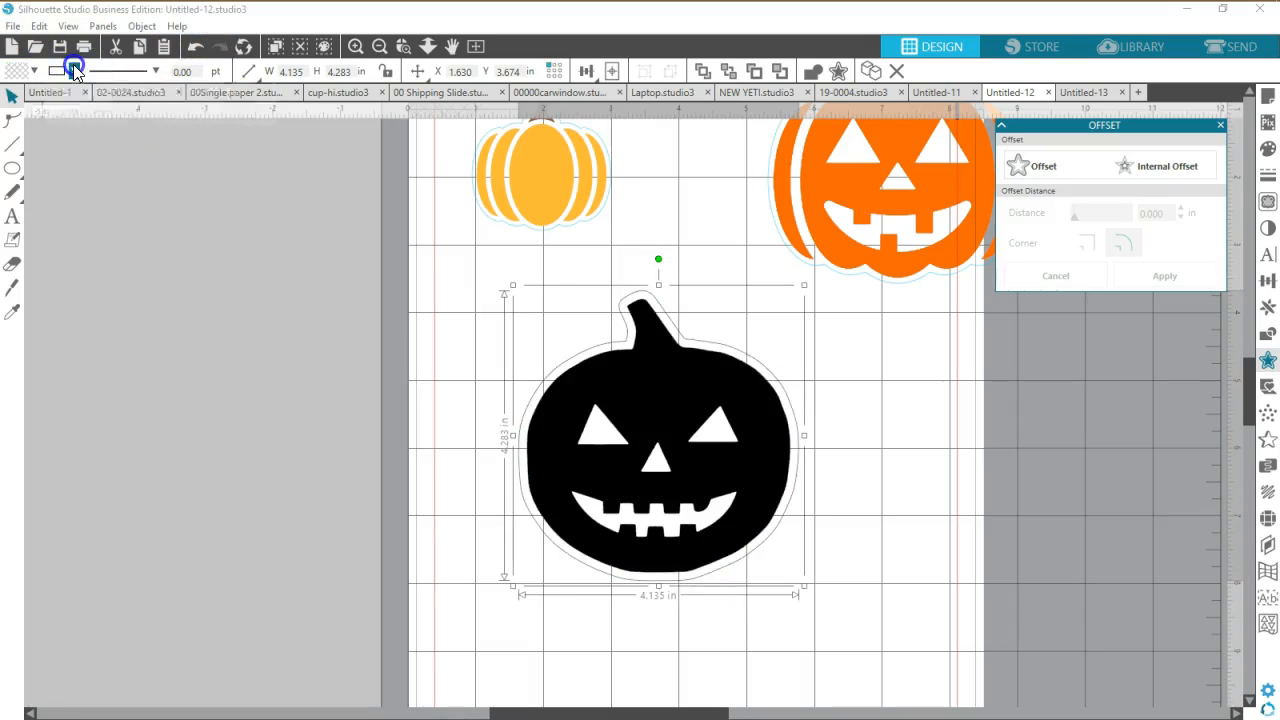
- Set the line color of the pumpkin's offset to light blue
left_click(73, 68)
left_click(195, 133)
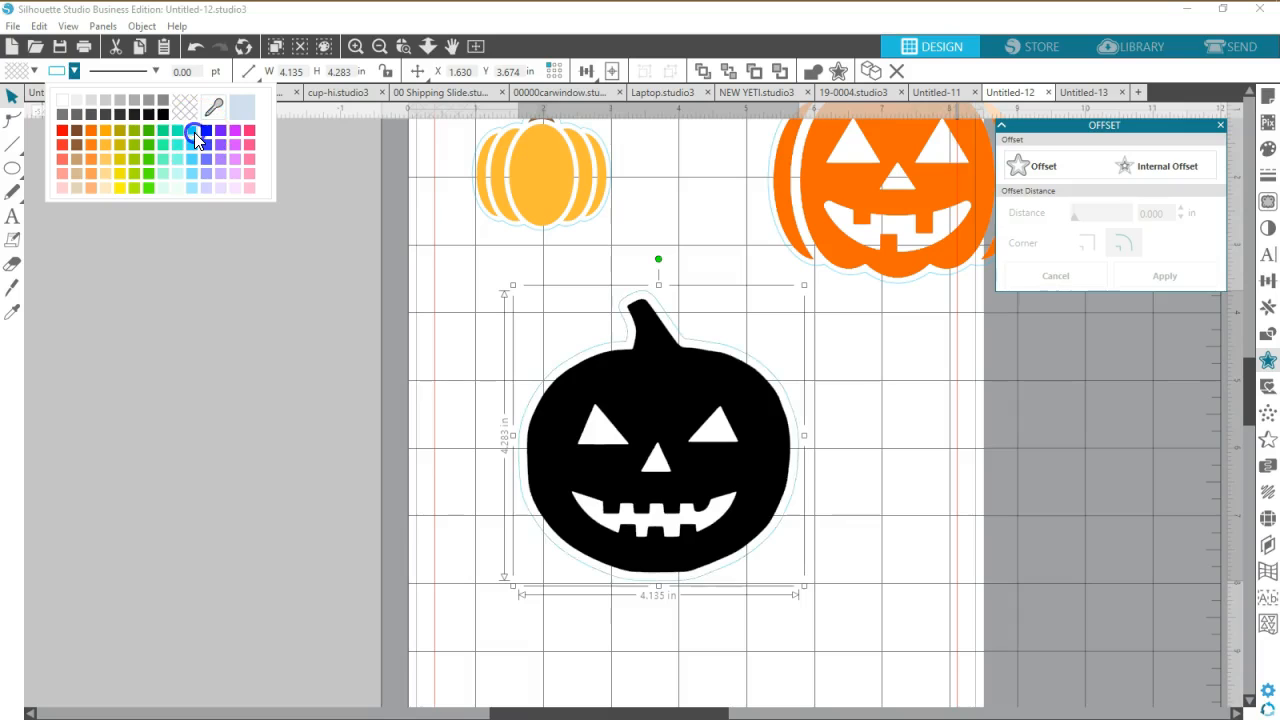
left_click(355, 536)
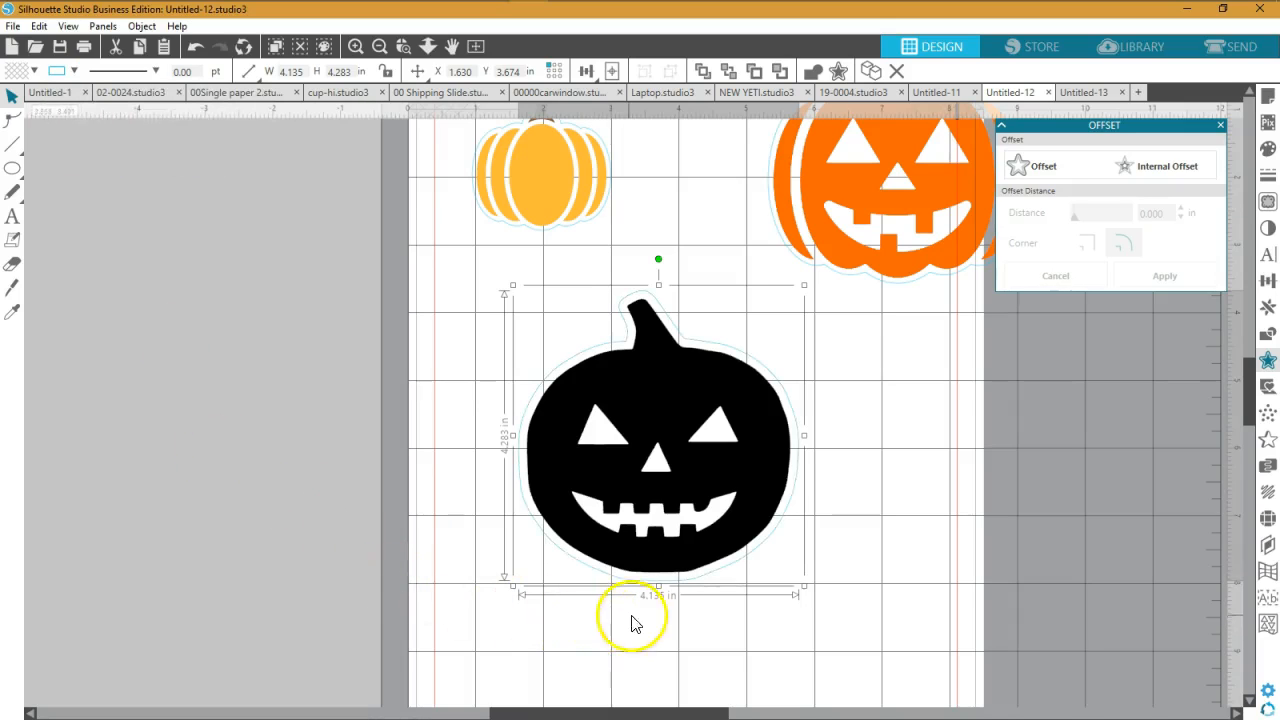
left_click(841, 364)
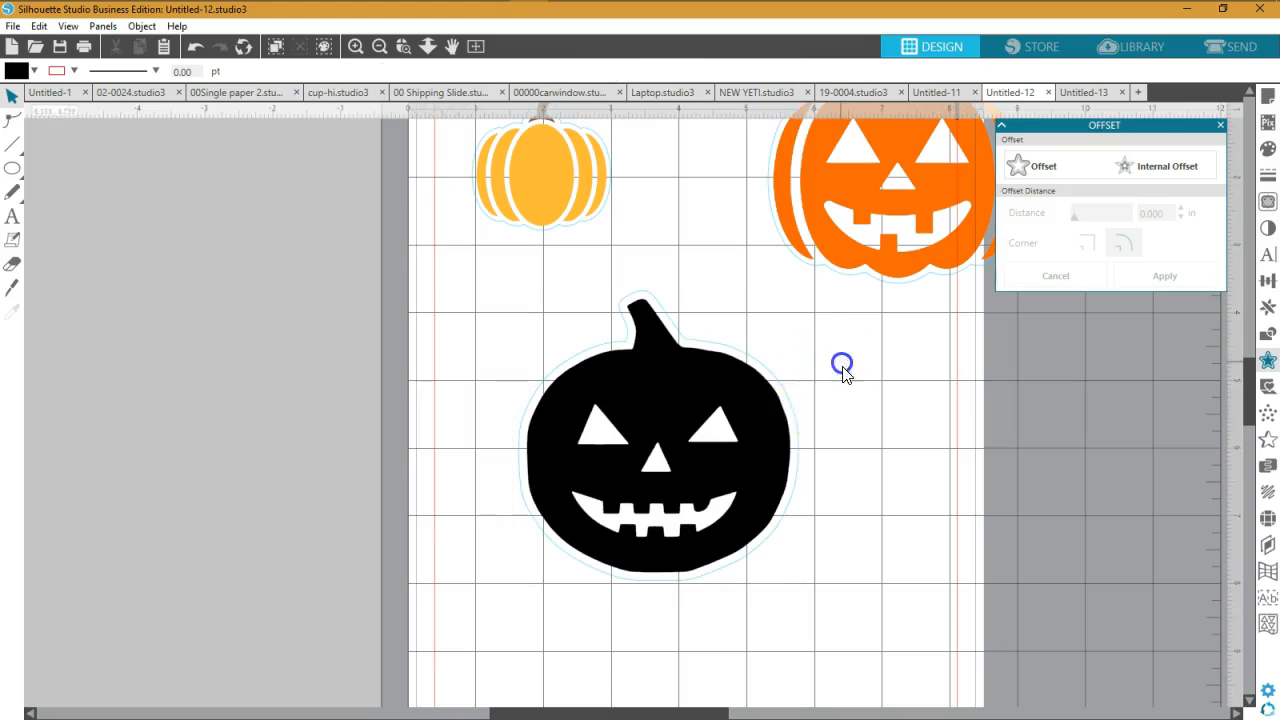
- Create a second 0.125 in offset with rounded corners around the light blue cut line
left_click(784, 390)
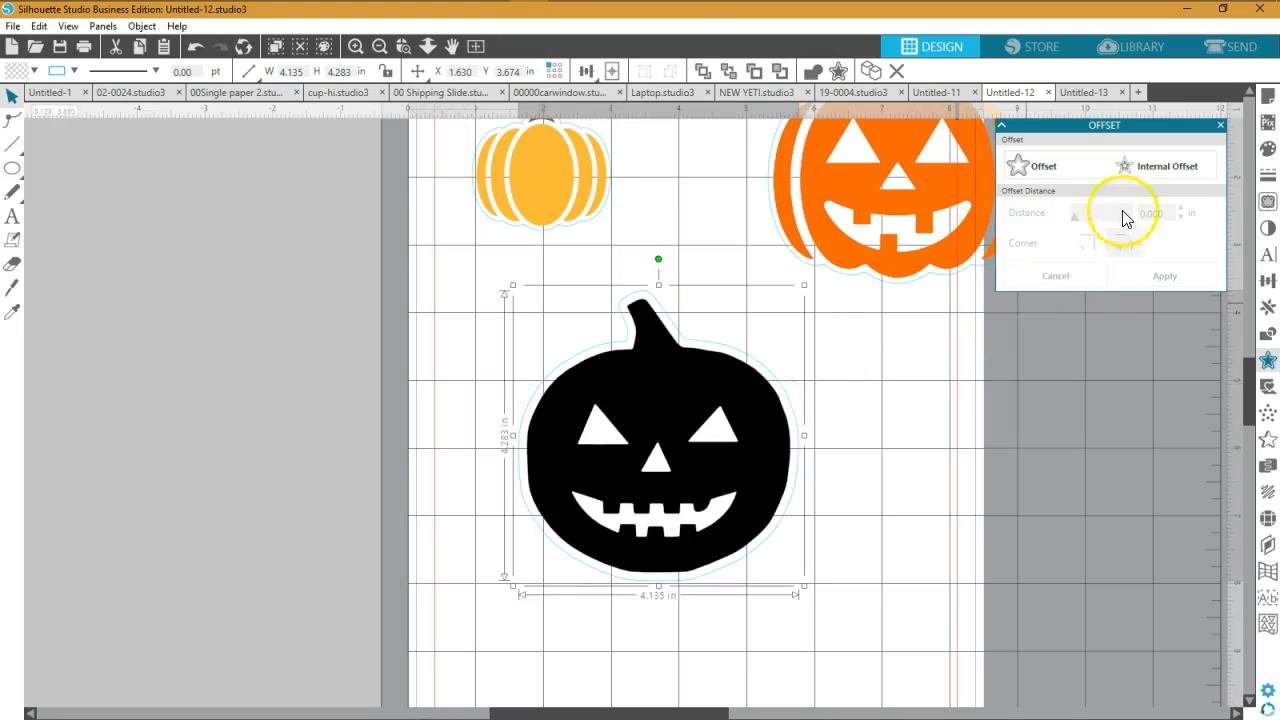
left_click(1044, 162)
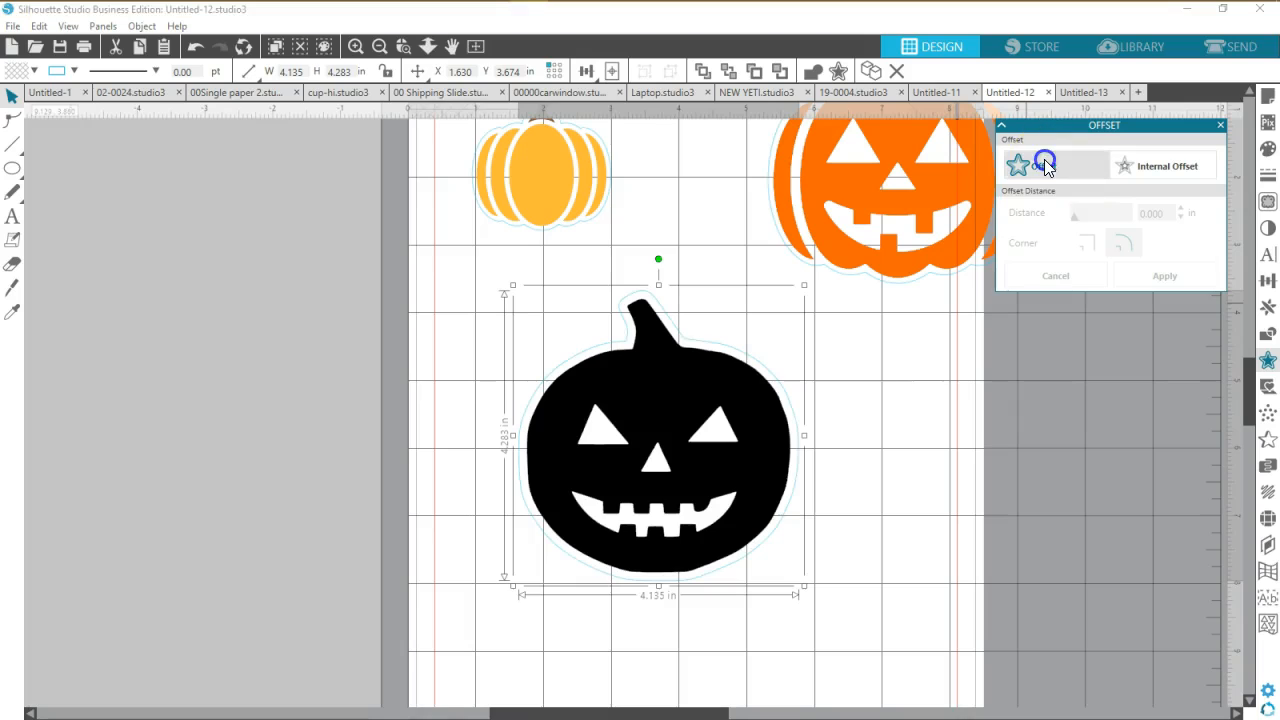
left_click(860, 450)
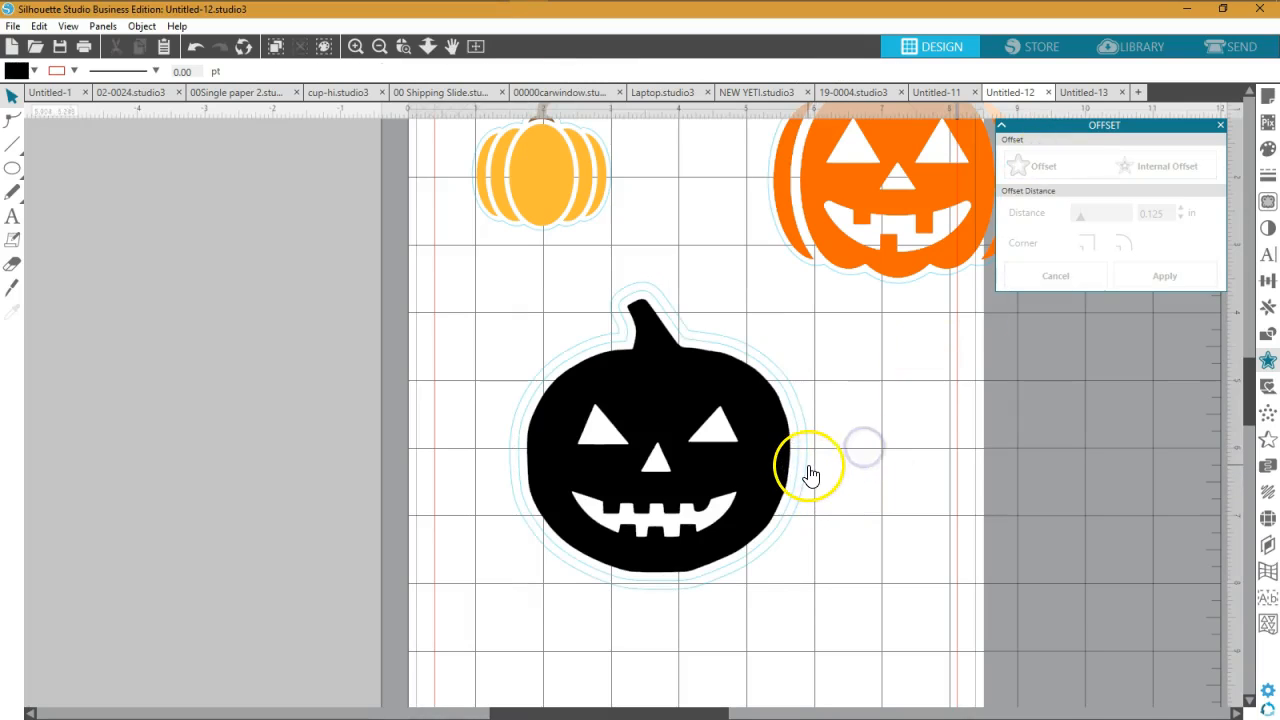
- Set both the line color and the fill of the outermost offset to black
left_click(809, 473)
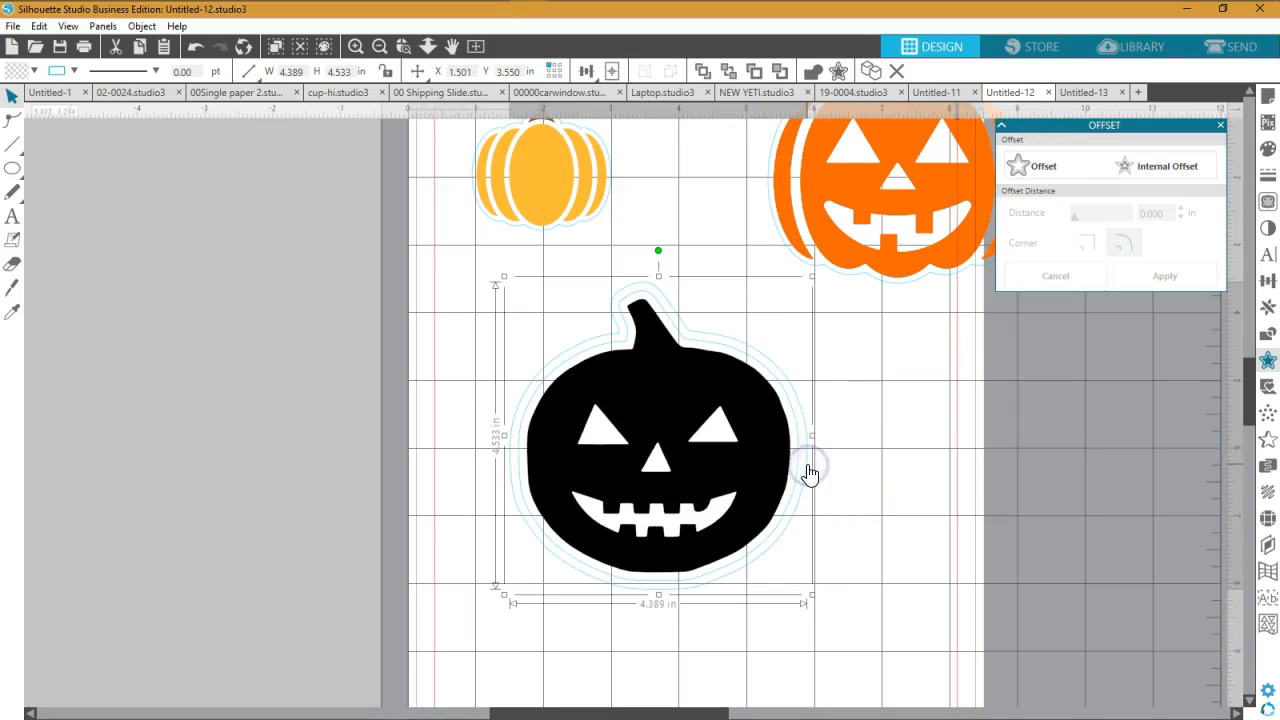
left_click(74, 72)
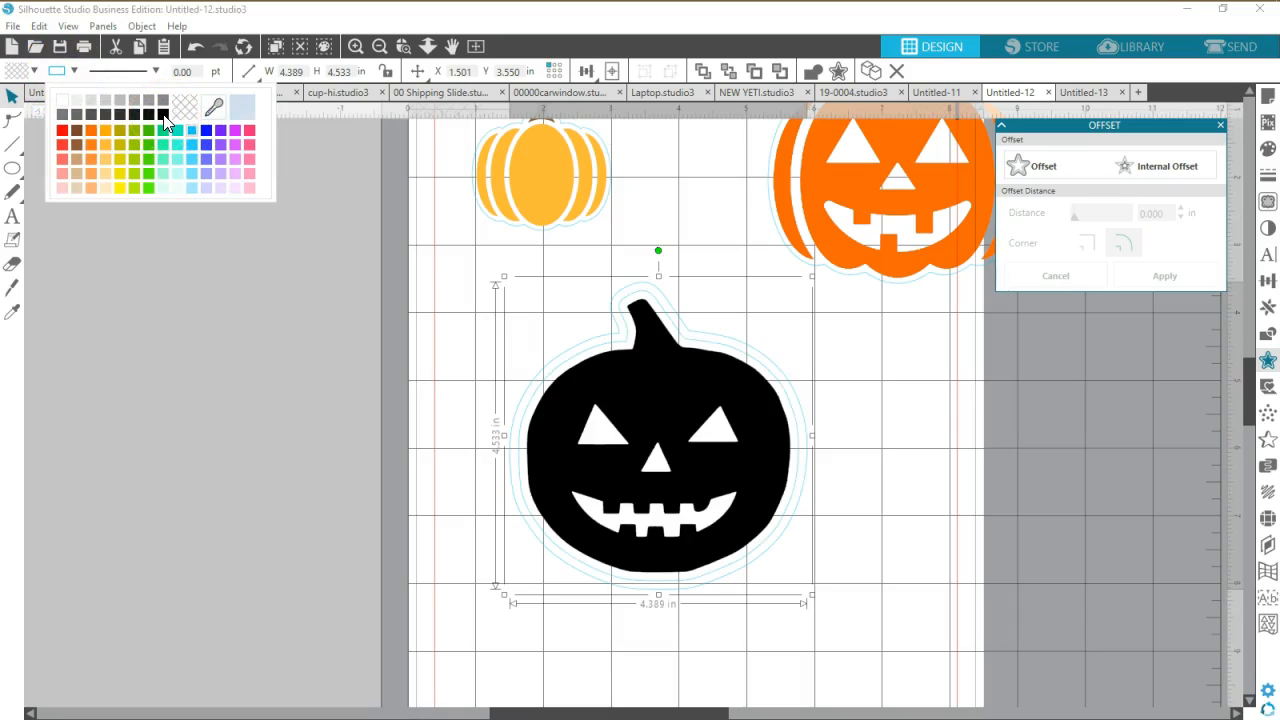
left_click(171, 266)
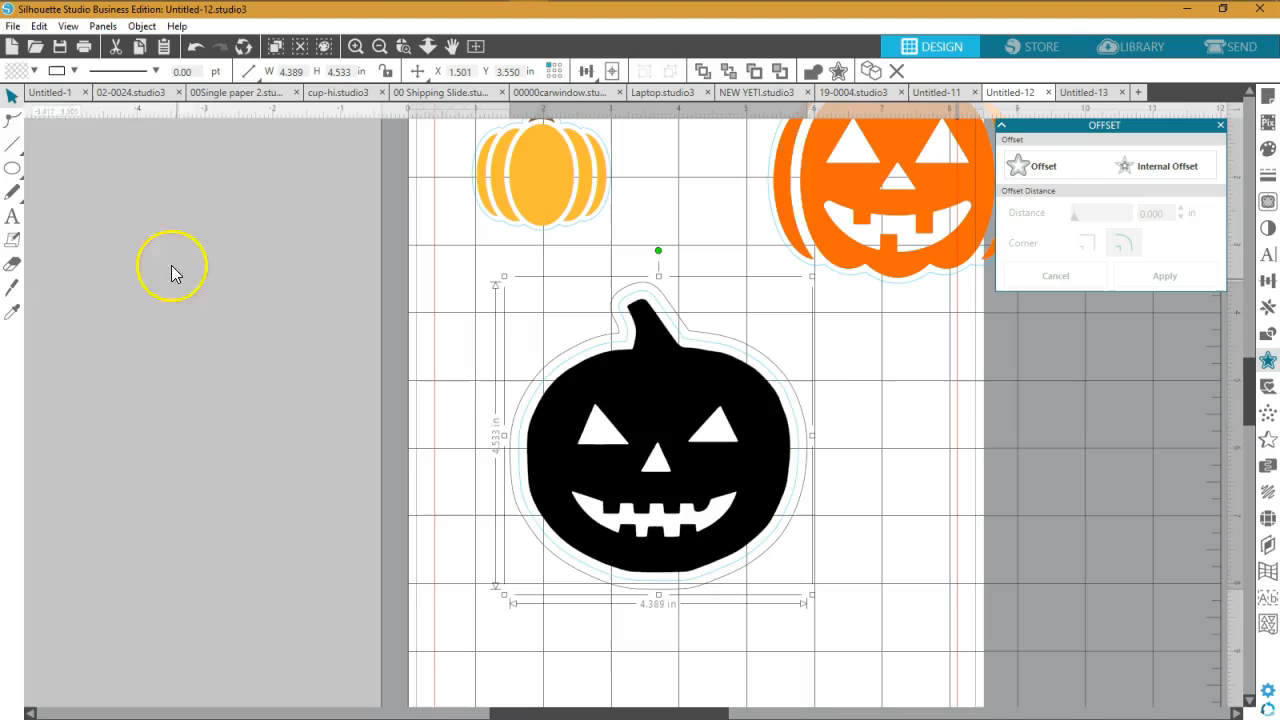
left_click(36, 73)
left_click(123, 114)
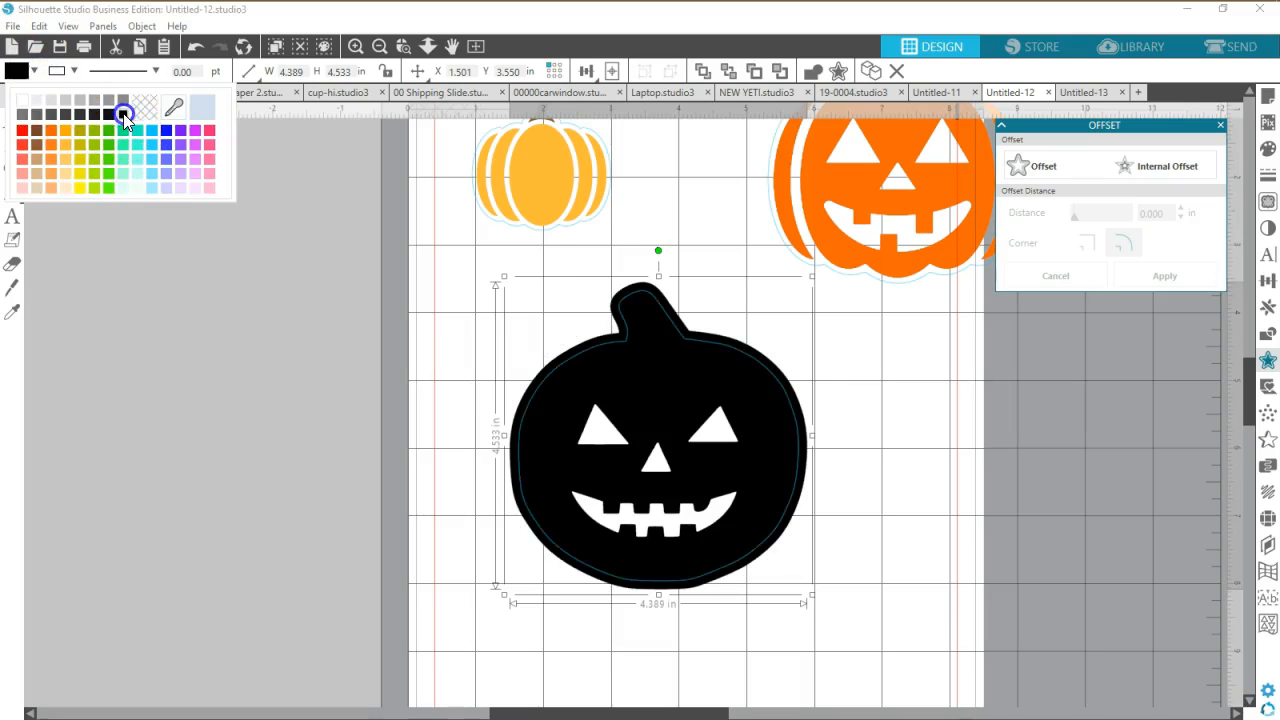
left_click(202, 287)
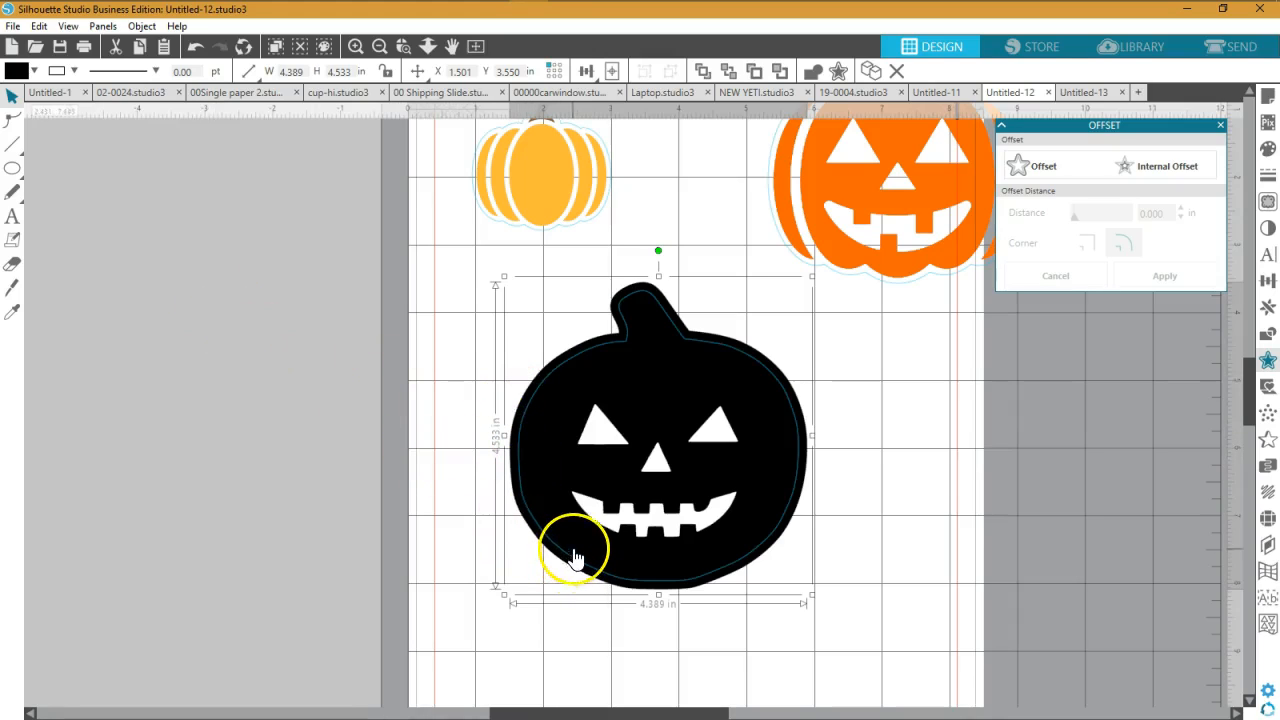
- Spread the layers apart by moving the black offset off the page and the blue cut line partly off it, and shift the pumpkin slightly up
left_click_drag(566, 565, 177, 521)
left_click_drag(519, 457, 303, 435)
left_click_drag(673, 409, 668, 395)
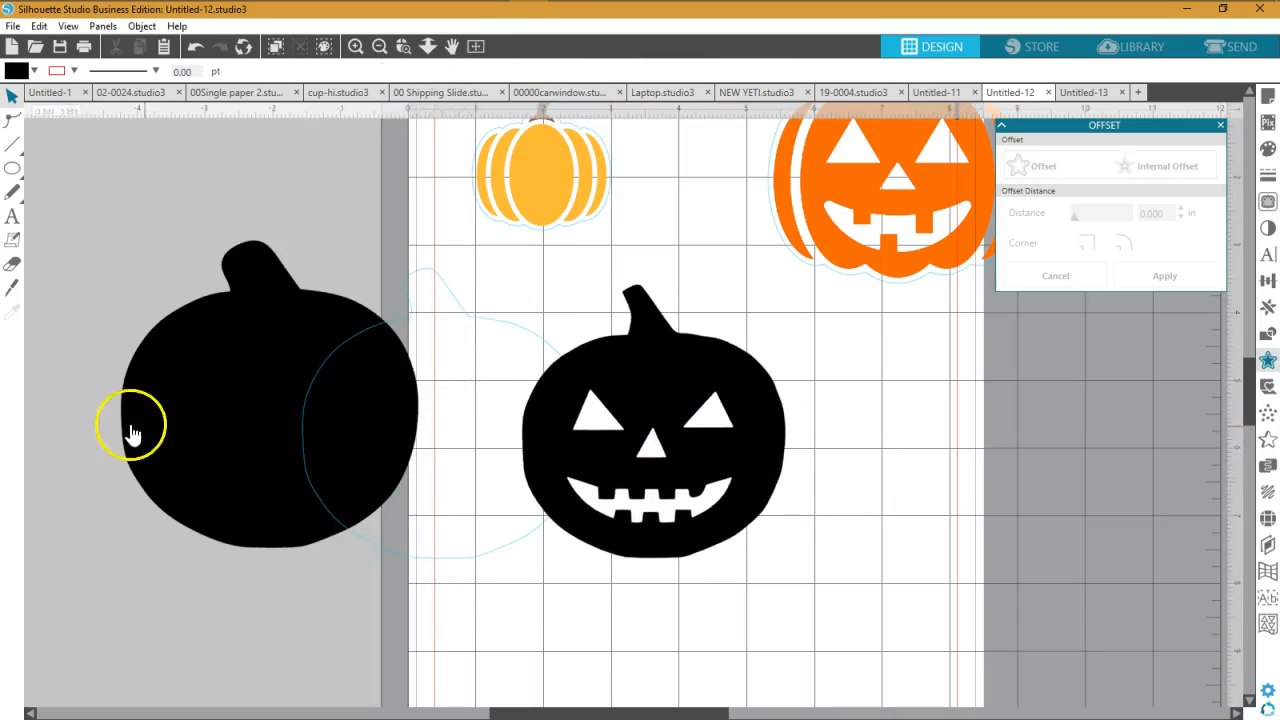
- Center the pumpkin, cut line and black offset on one another and move the stack onto the page
left_click_drag(911, 445, 329, 414)
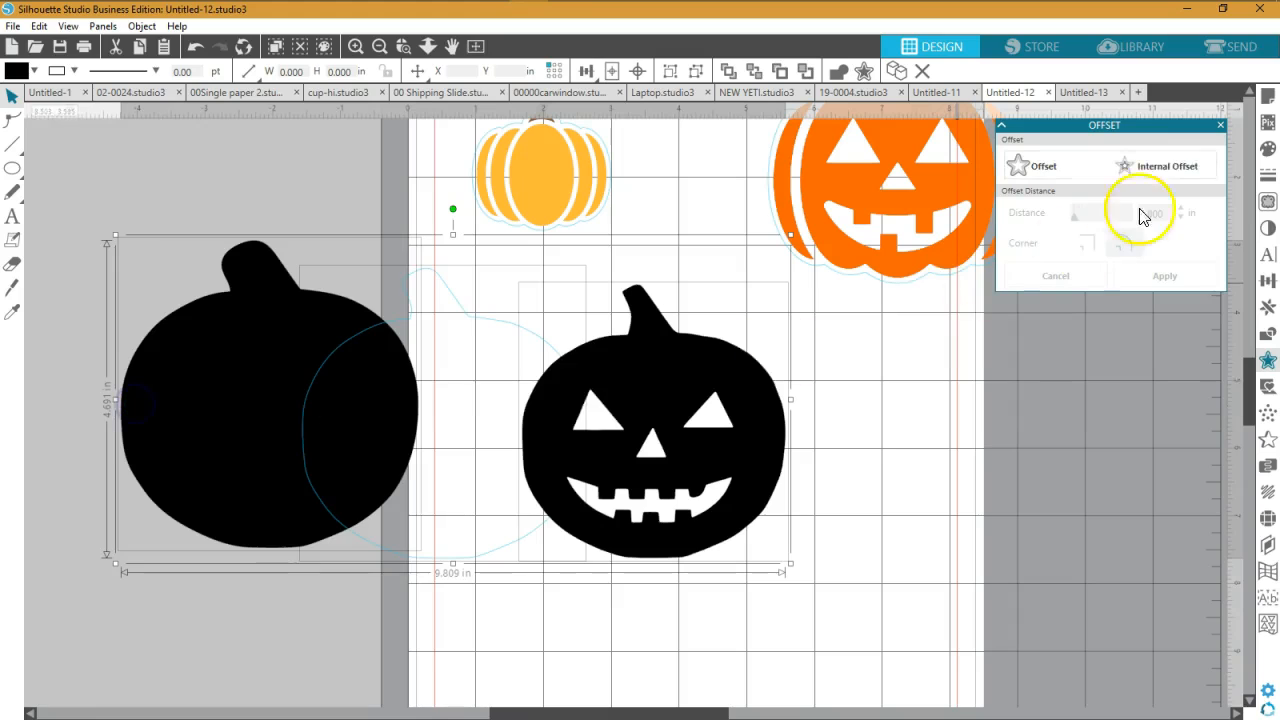
left_click(1268, 305)
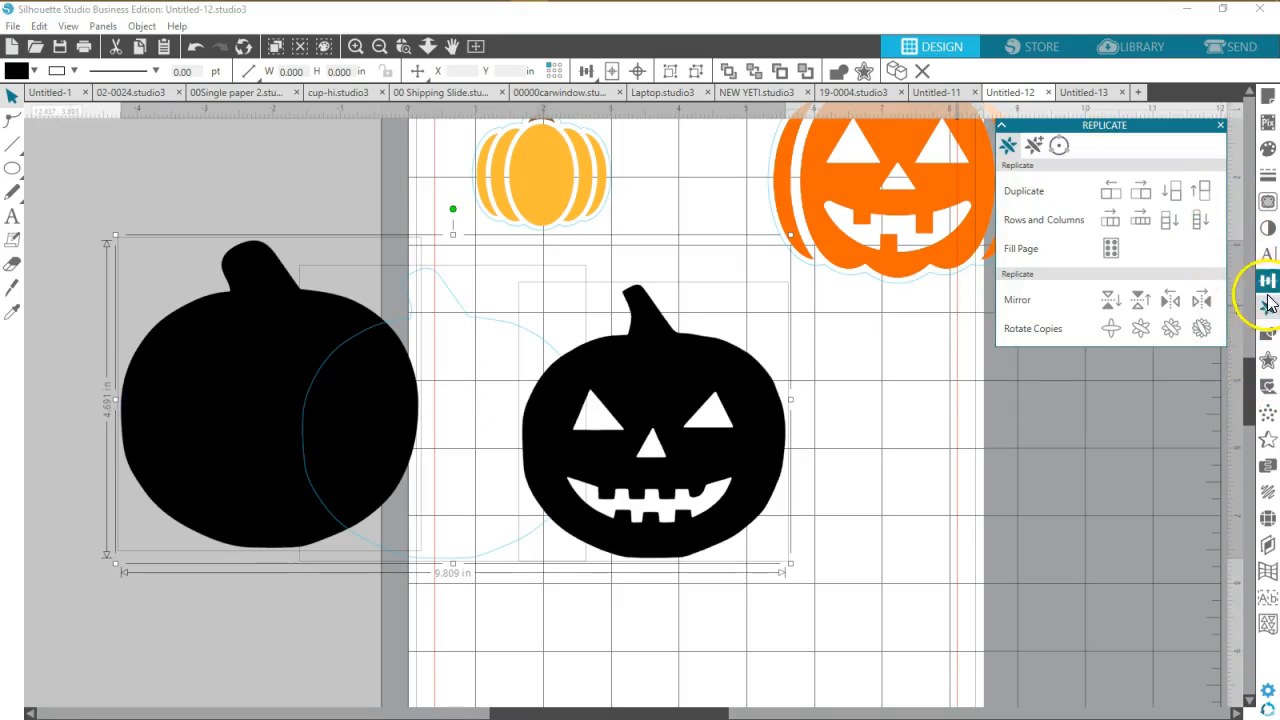
left_click(1268, 281)
left_click(1157, 190)
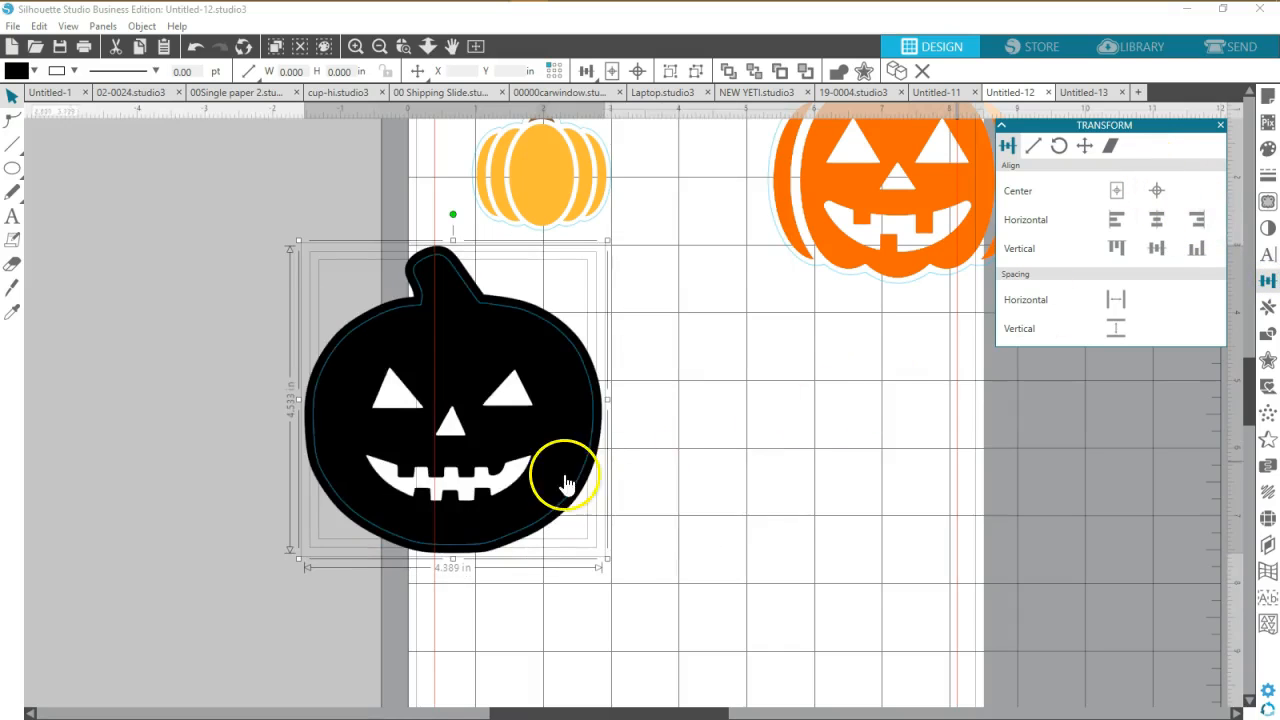
left_click_drag(556, 421, 758, 455)
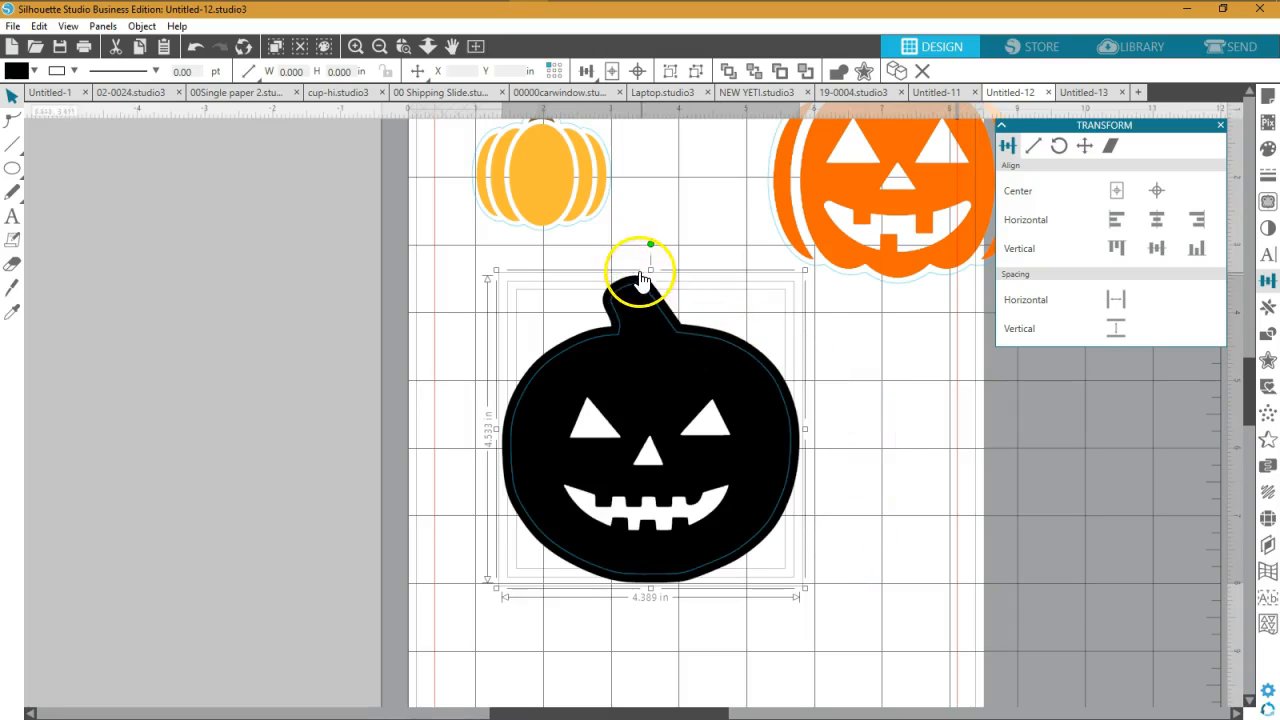
left_click(886, 410)
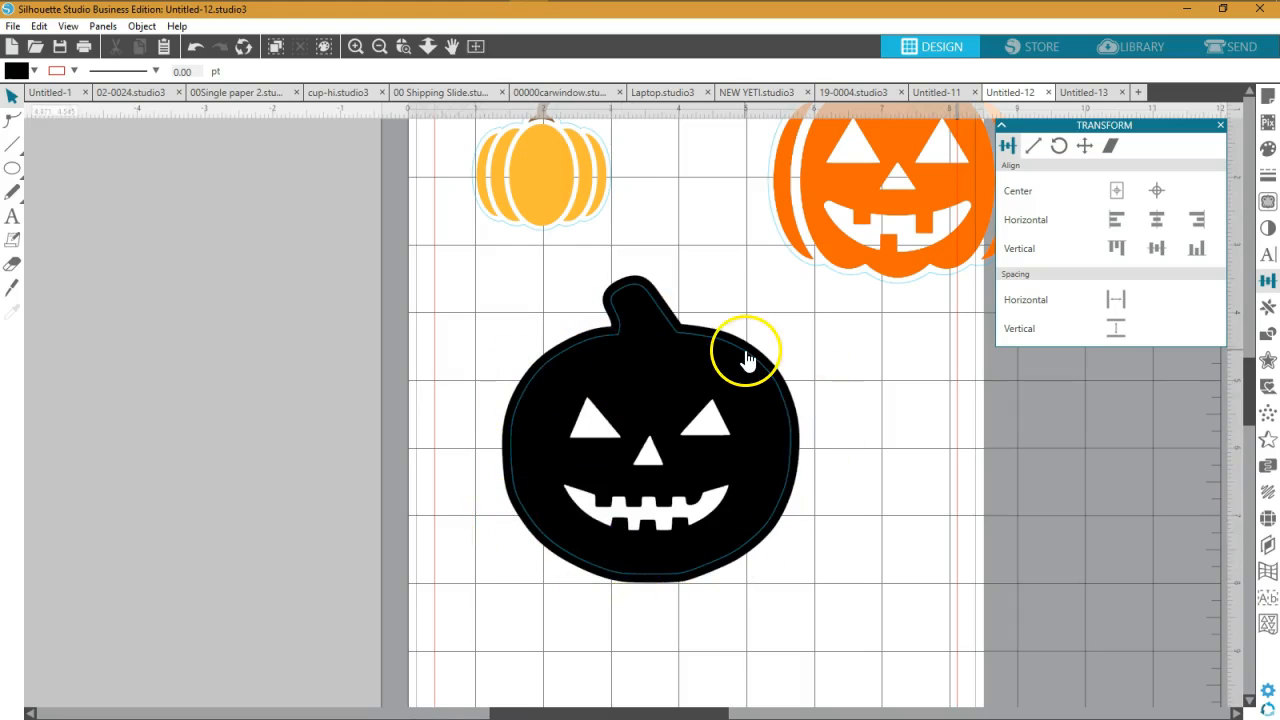
- Pull the black offset out from behind the pumpkin and place it partly off the page's left edge
left_click_drag(748, 357, 1065, 560)
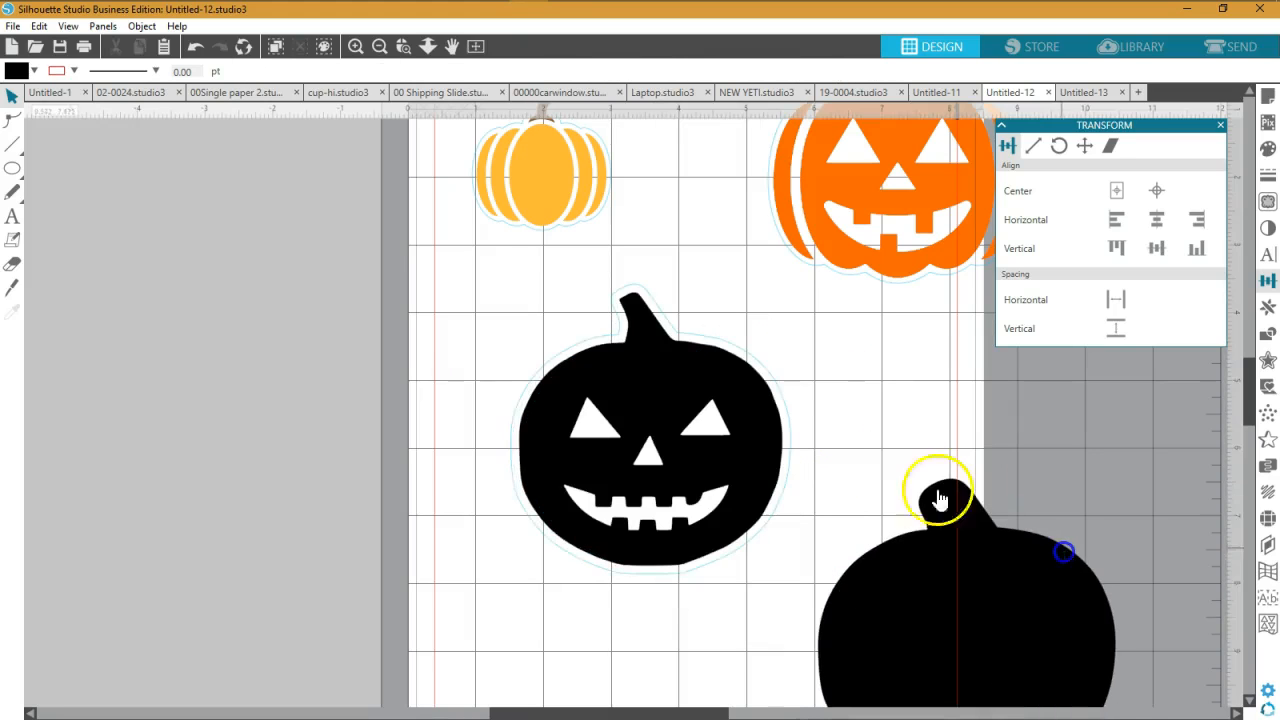
mouse_move(794, 443)
left_mouse_down()
mouse_move(960, 480)
mouse_move(1107, 565)
mouse_move(777, 427)
mouse_move(789, 431)
left_mouse_up()
left_click(794, 430)
left_click(203, 50)
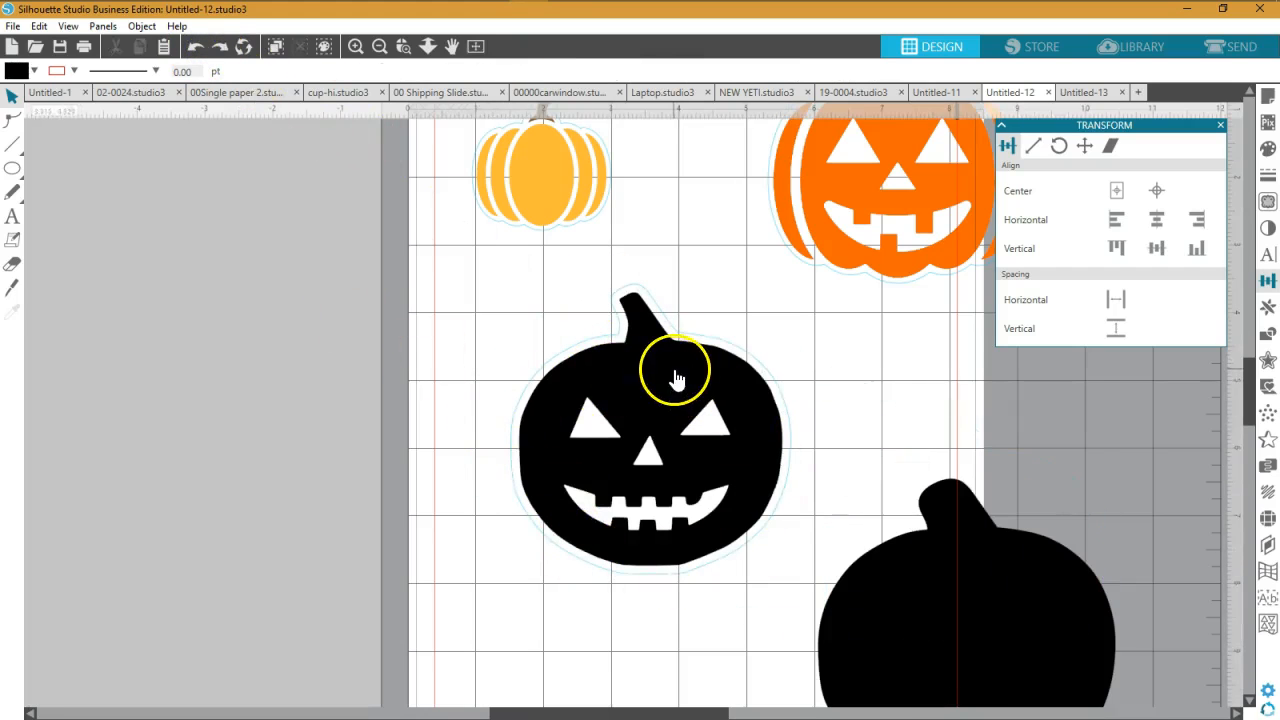
left_click_drag(983, 650, 343, 385)
- Fill the light blue cut line shape around the jack-o'-lantern with black
left_click(570, 346)
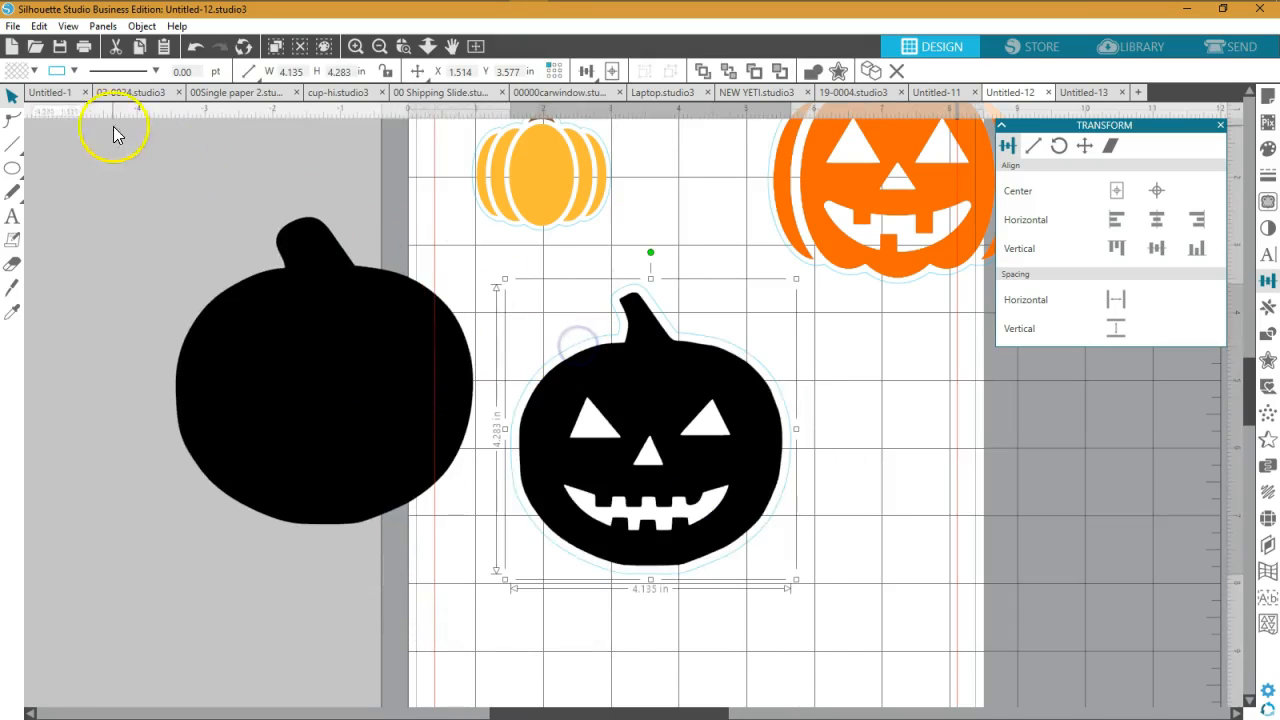
left_click(34, 71)
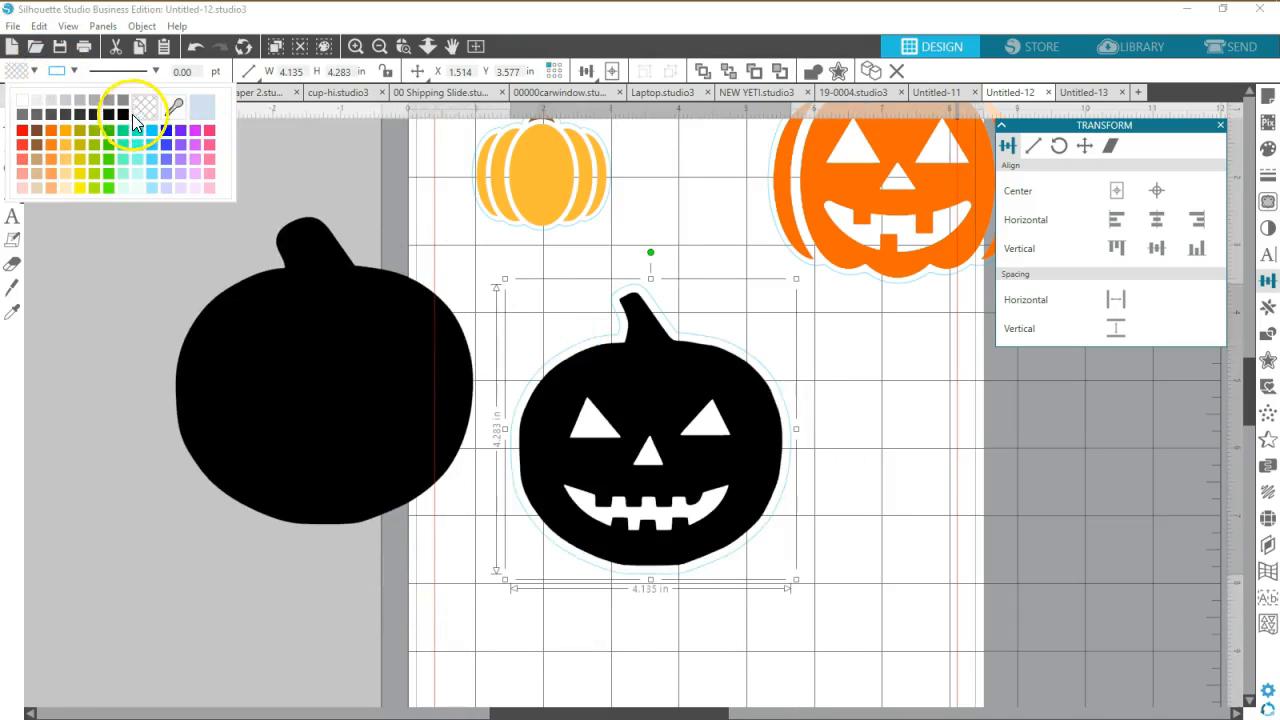
left_click(126, 106)
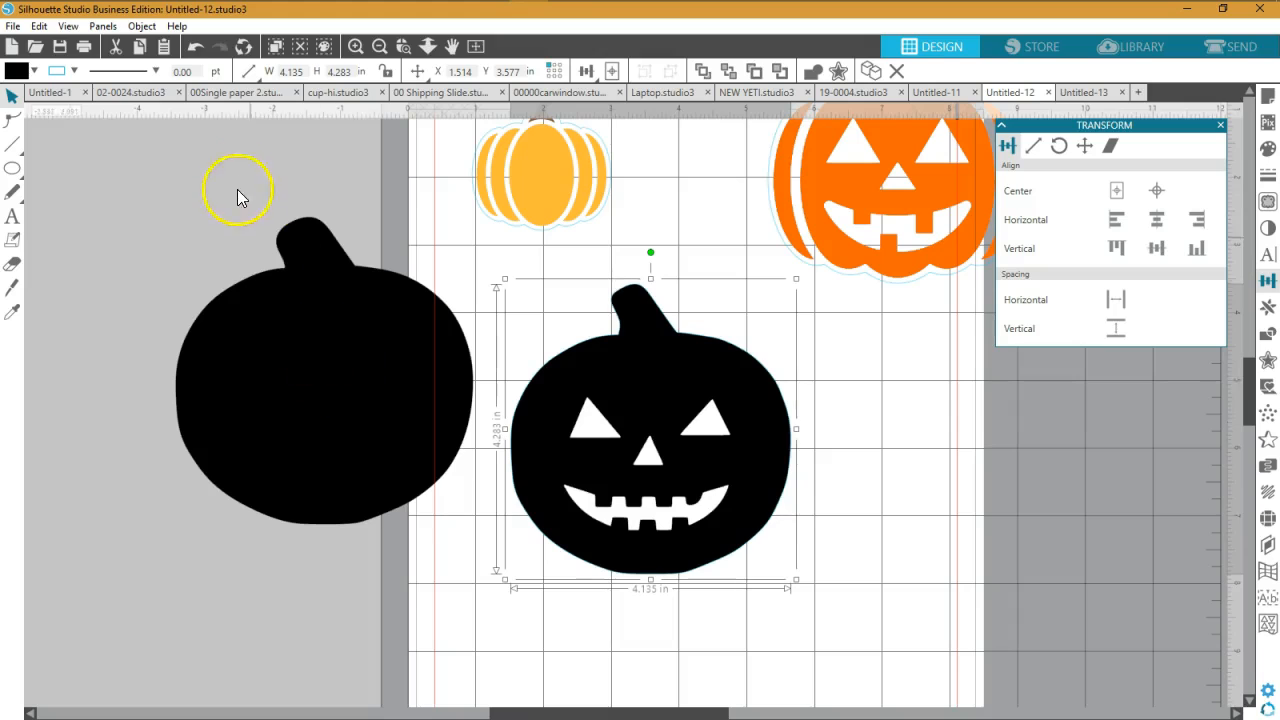
- Undo the edits back to the grouped black jack-o'-lantern without any offsets
left_click(194, 47)
left_click(194, 47)
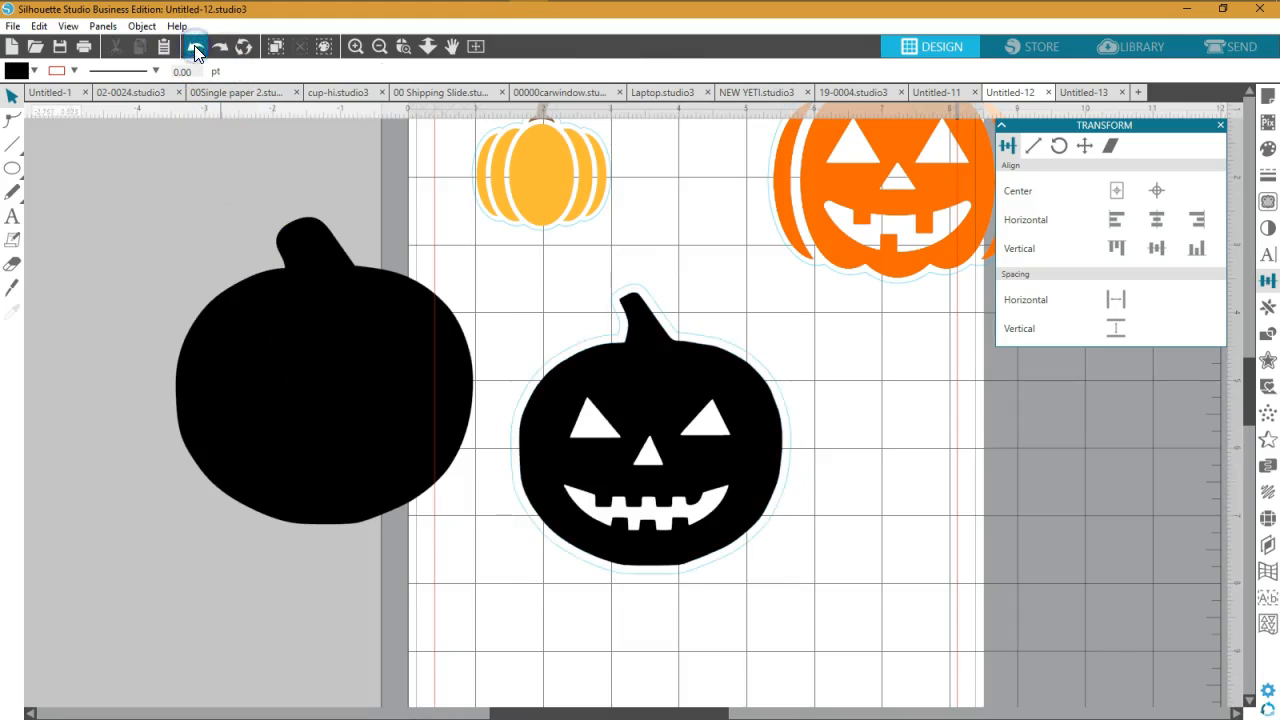
left_click(194, 47)
left_click(194, 47)
left_click(194, 47)
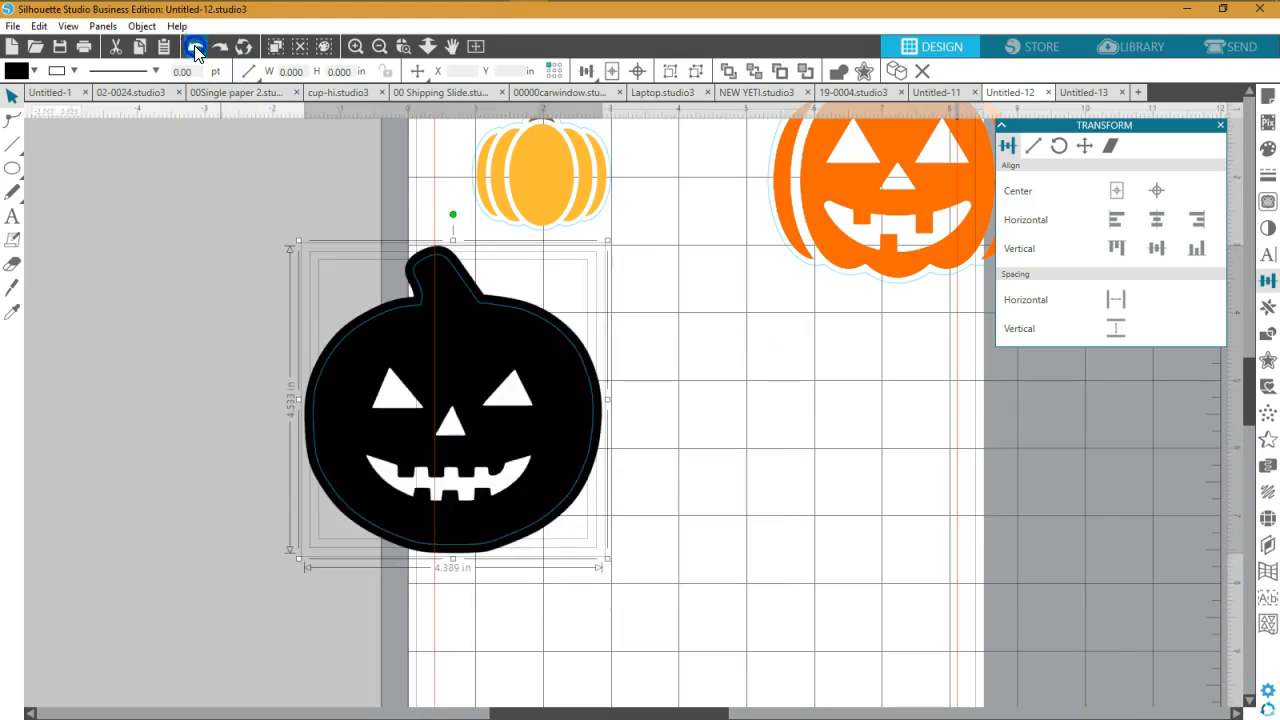
left_click(194, 47)
left_click(194, 47)
left_click(194, 47)
left_click(194, 47)
left_click(194, 47)
left_click(194, 47)
left_click(194, 49)
left_click(194, 49)
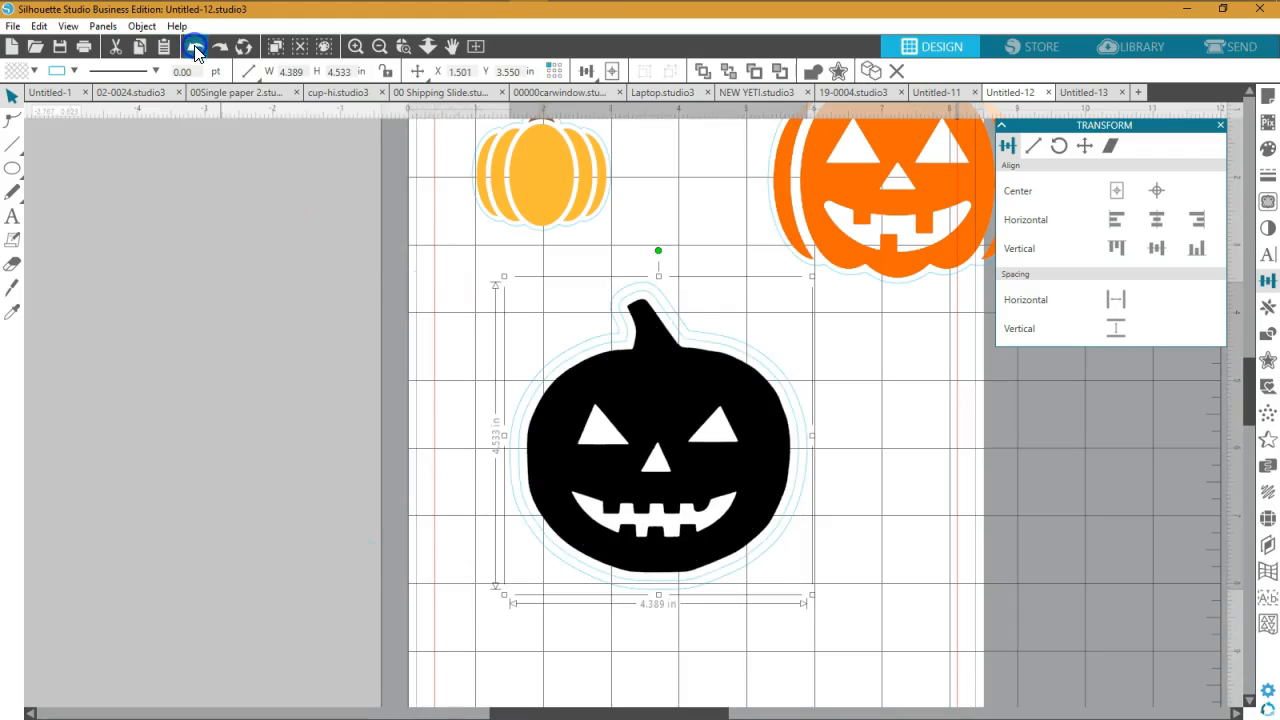
left_click(194, 47)
left_click(194, 47)
left_click(194, 47)
left_click(194, 47)
left_click(194, 47)
left_click(194, 47)
left_click(194, 47)
left_click(194, 47)
left_click(194, 47)
left_click(194, 47)
left_click(194, 47)
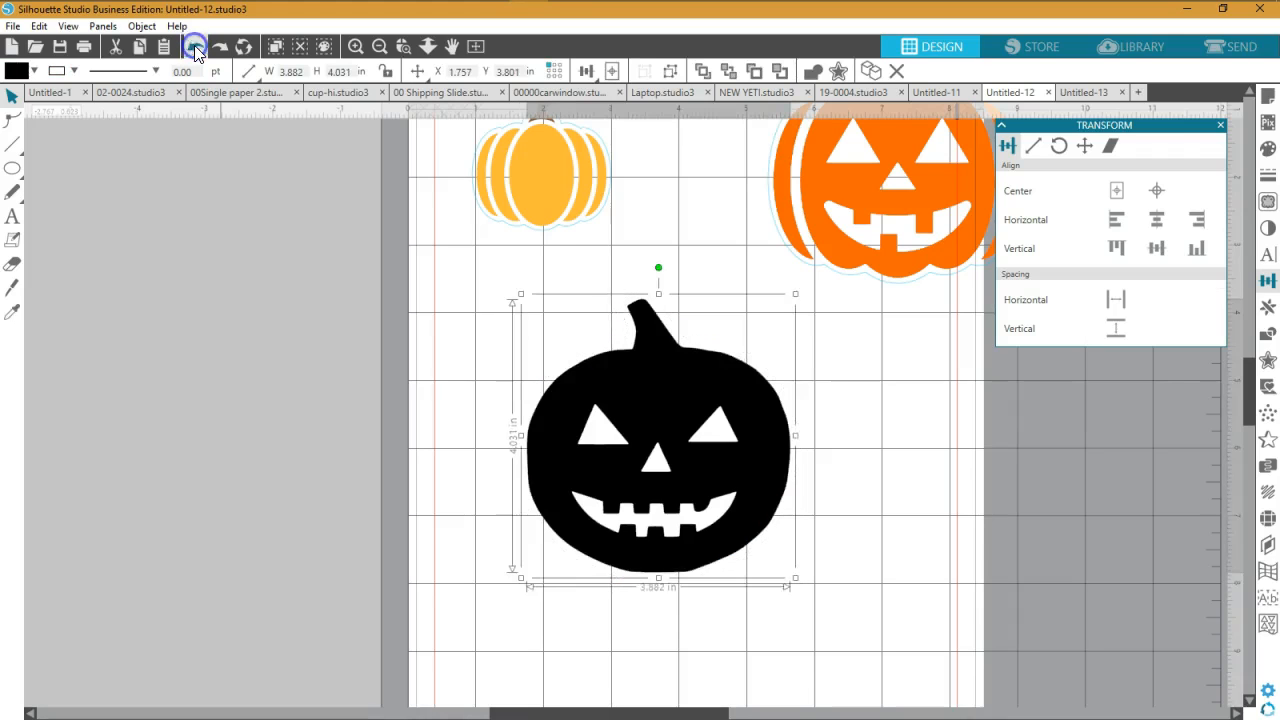
left_click(194, 47)
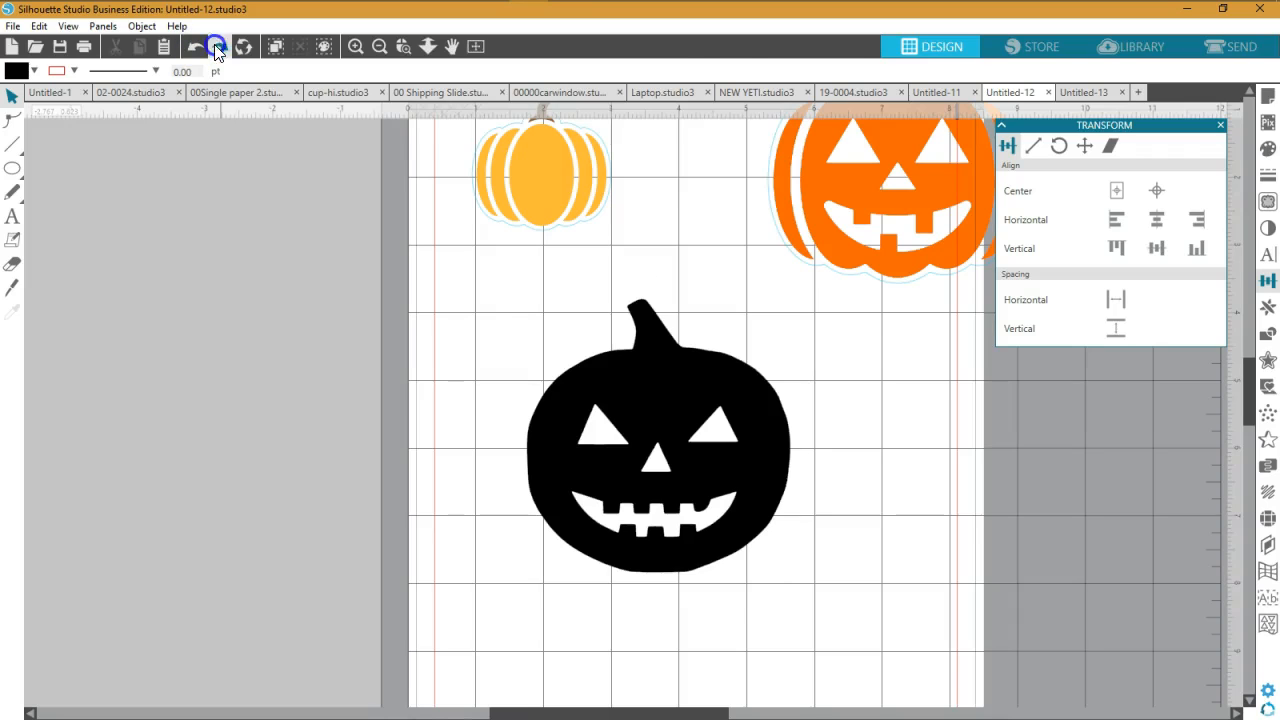
left_click(217, 47)
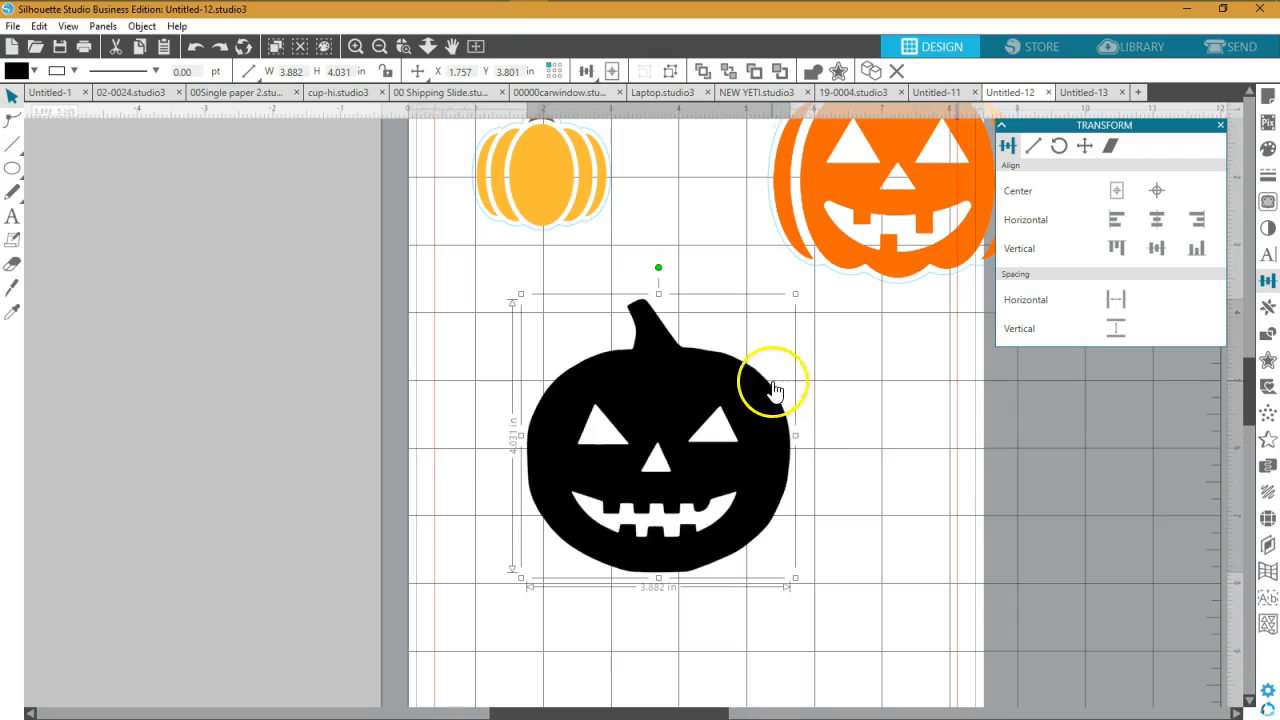
- Nudge the black pumpkin slightly and create a rounded-corner offset around it with the distance reduced to 0.095 in
mouse_move(620, 380)
left_mouse_down()
mouse_move(622, 484)
mouse_move(637, 473)
mouse_move(629, 377)
left_mouse_up()
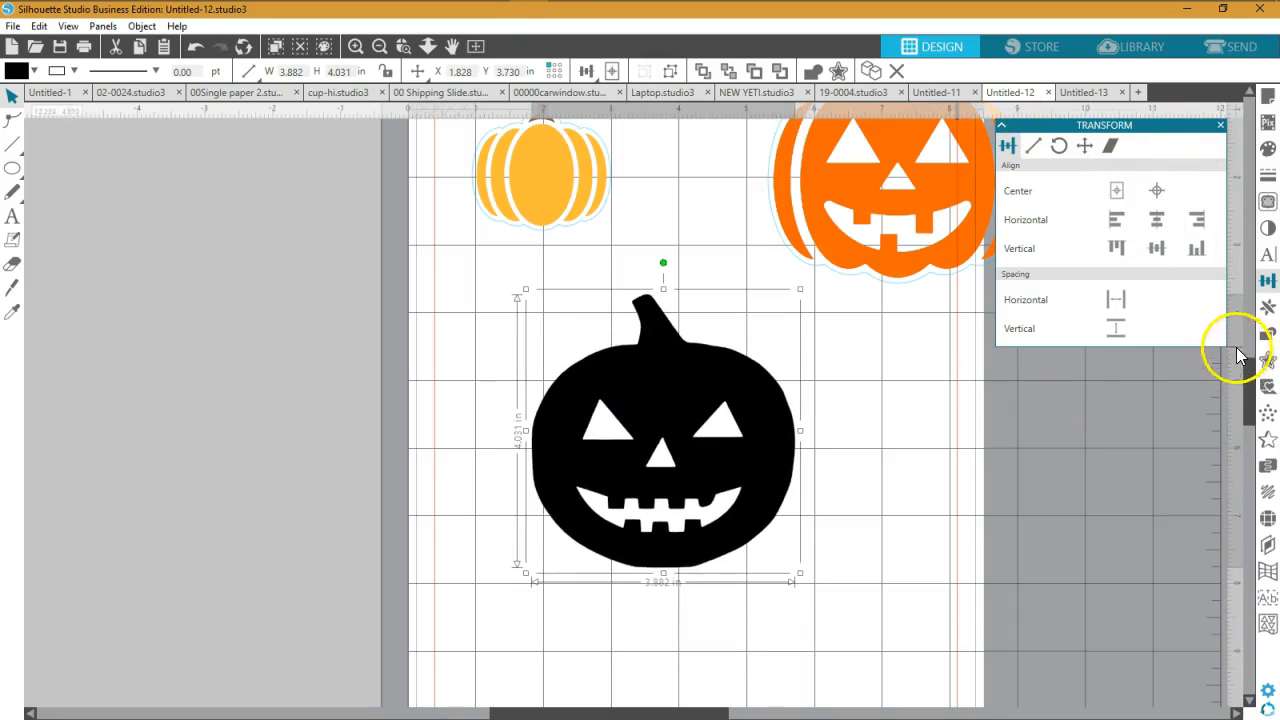
left_click(1266, 365)
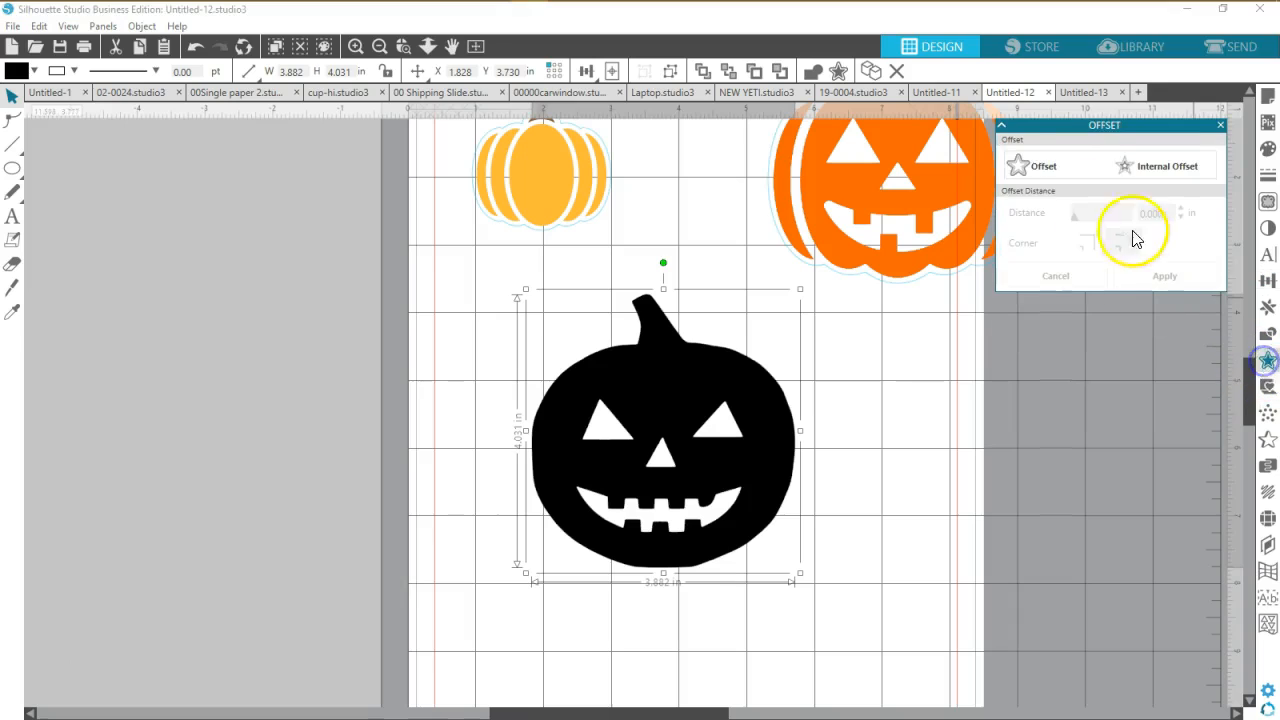
left_click(1037, 166)
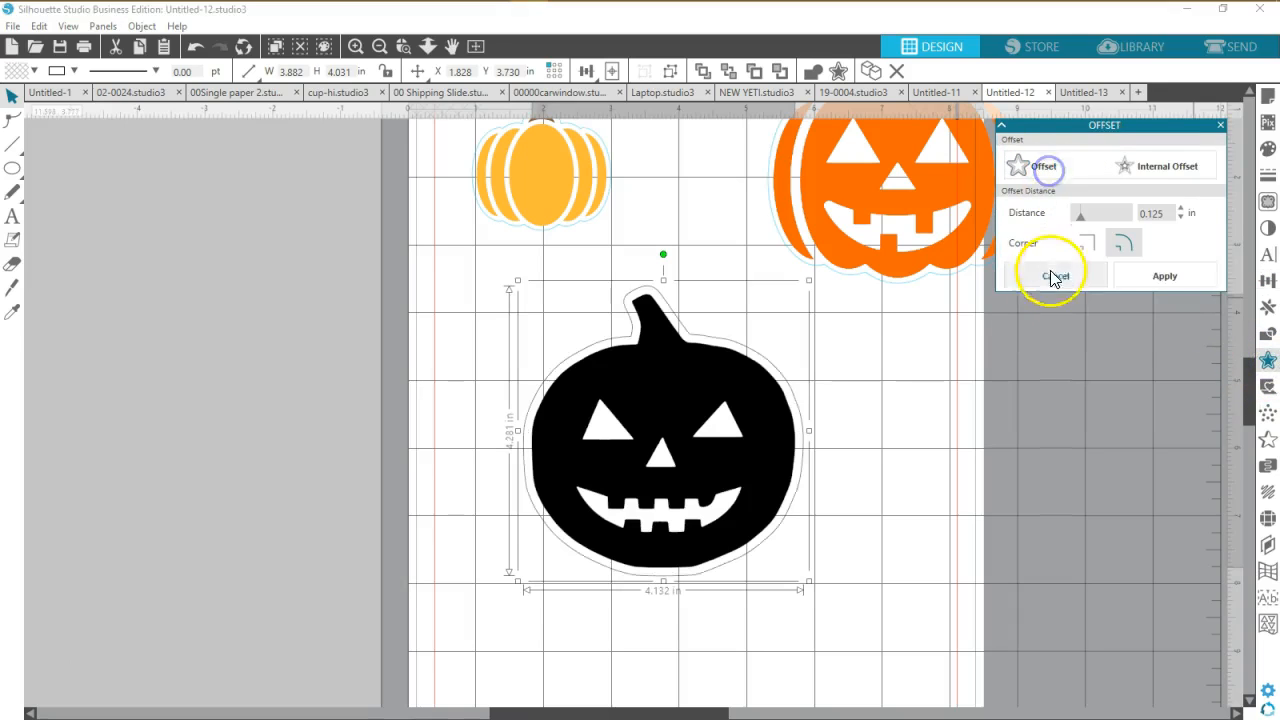
left_click(1181, 218)
left_click(1181, 218)
left_click(1181, 218)
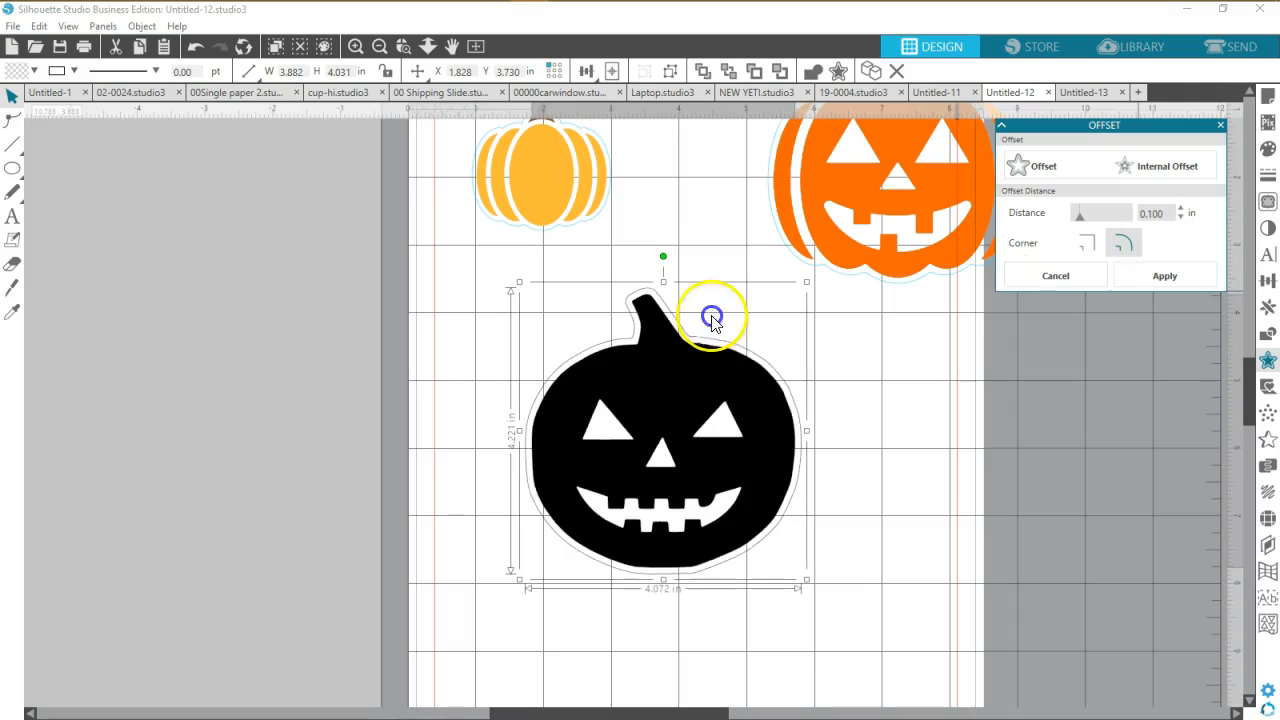
- Color the new offset's line light blue and reduce its distance to 0.015 in
left_click(73, 71)
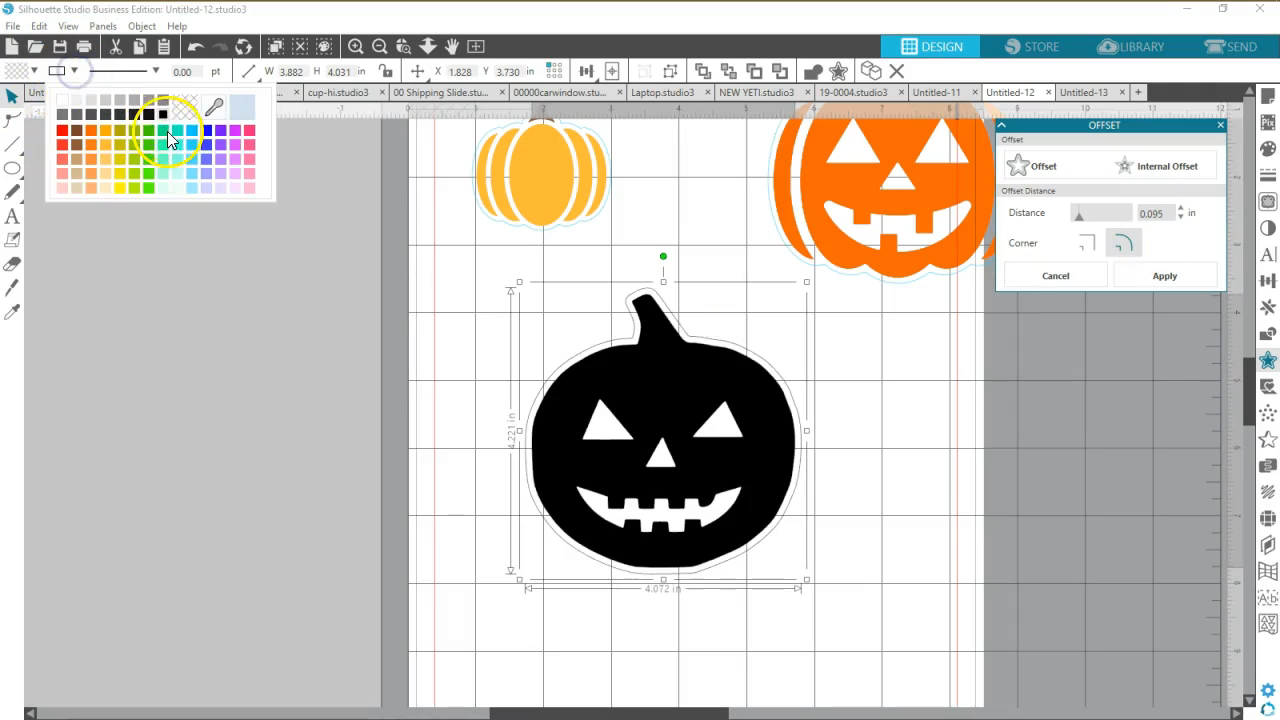
left_click(195, 133)
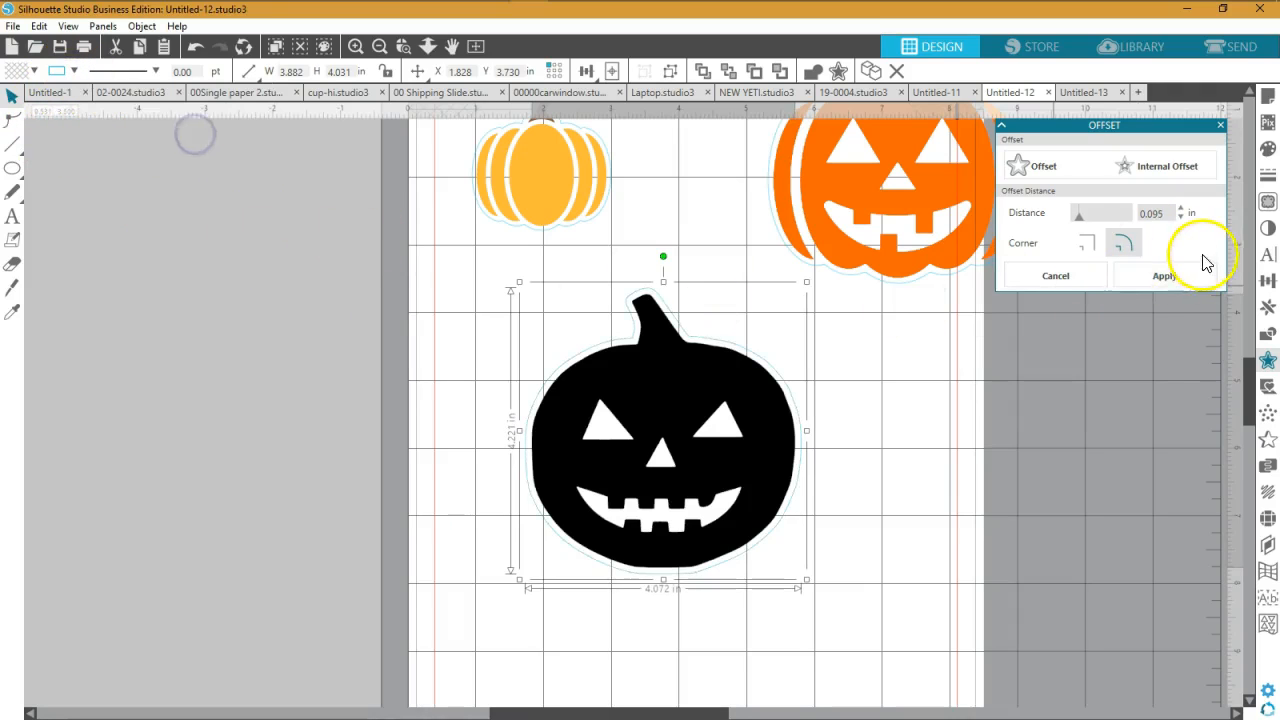
left_click(1181, 218)
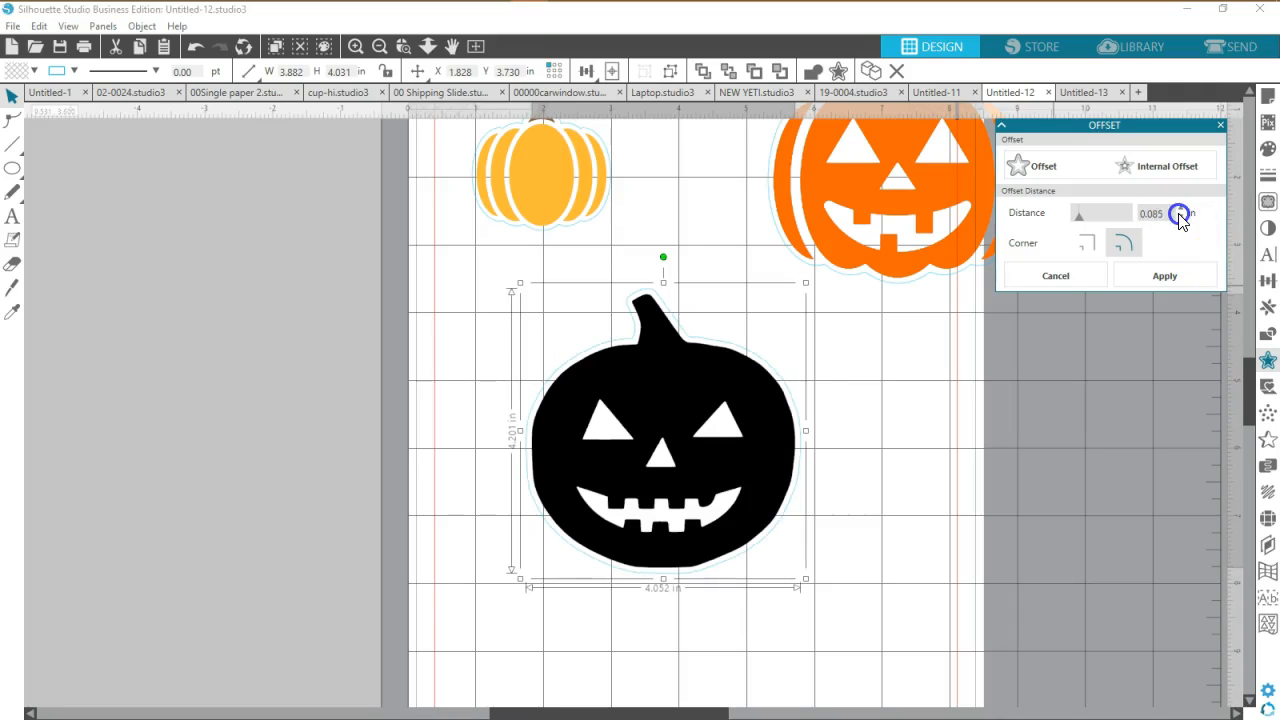
left_click(1182, 218)
left_click(1182, 218)
left_click(1182, 218)
left_click(1182, 218)
left_click(1182, 218)
left_click(1182, 218)
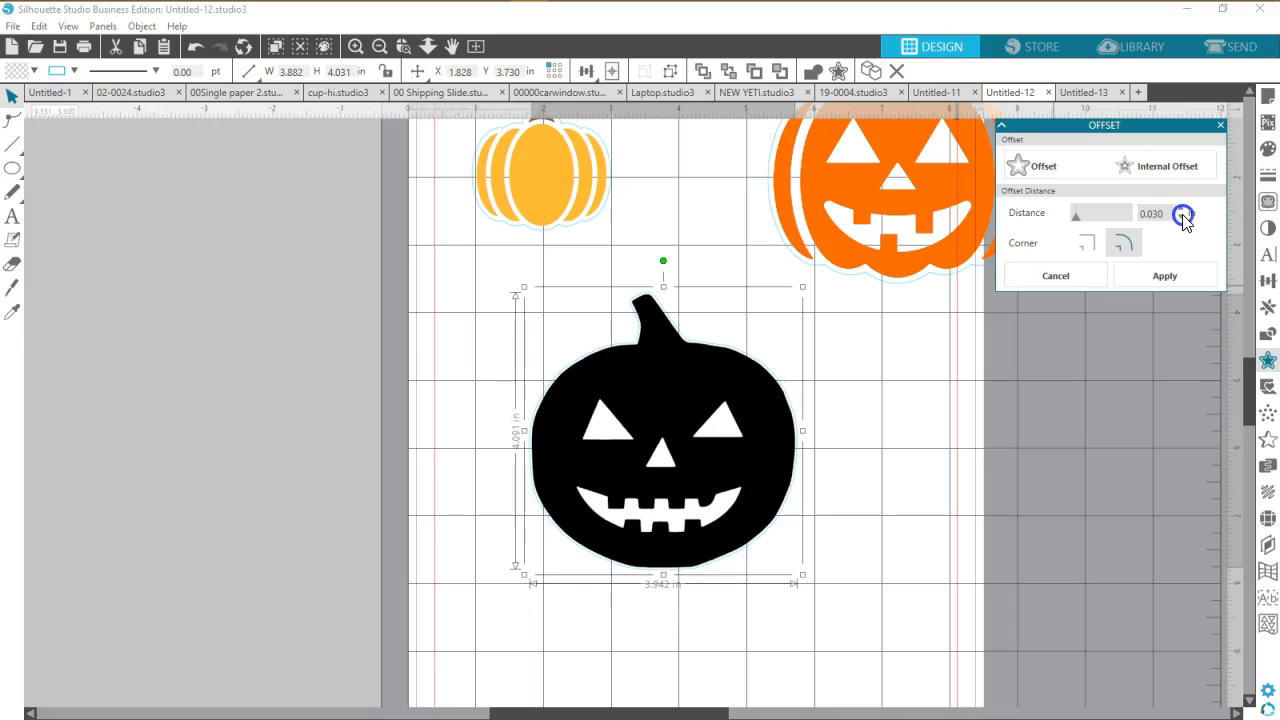
left_click(1182, 218)
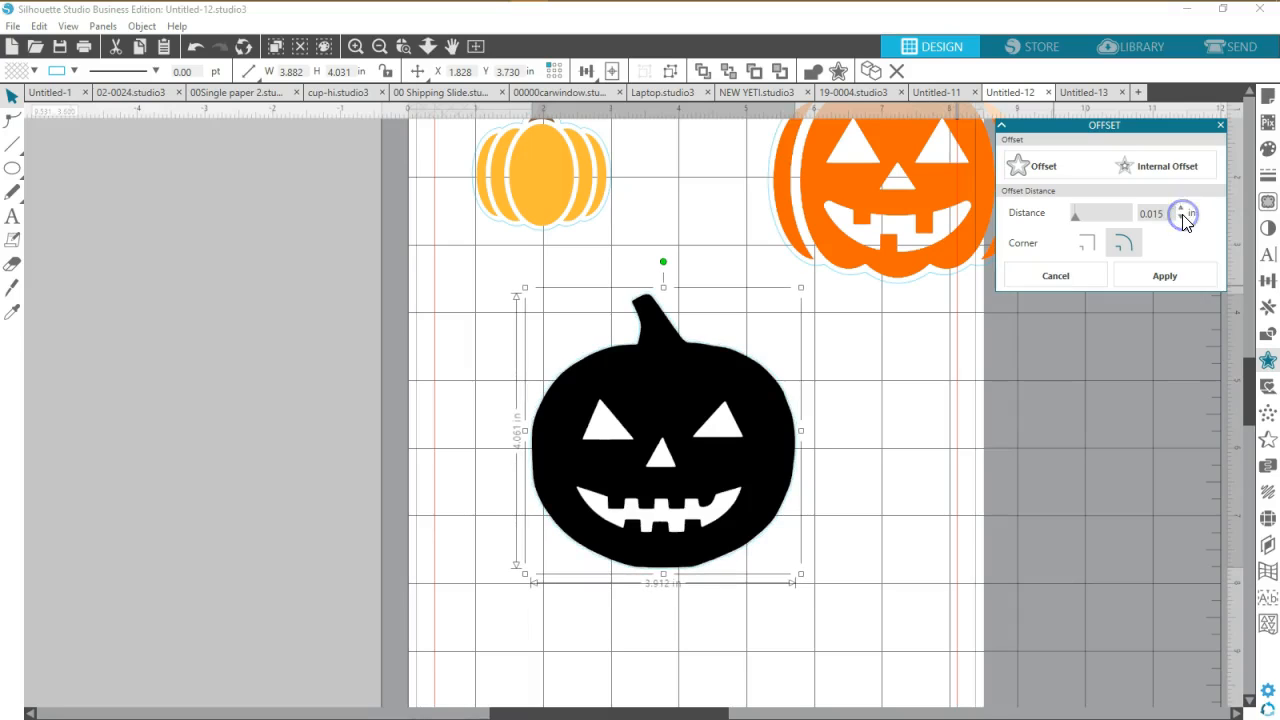
- Shift the pumpkin off its light blue cut line and center the two on each other again
left_click_drag(680, 514, 696, 541)
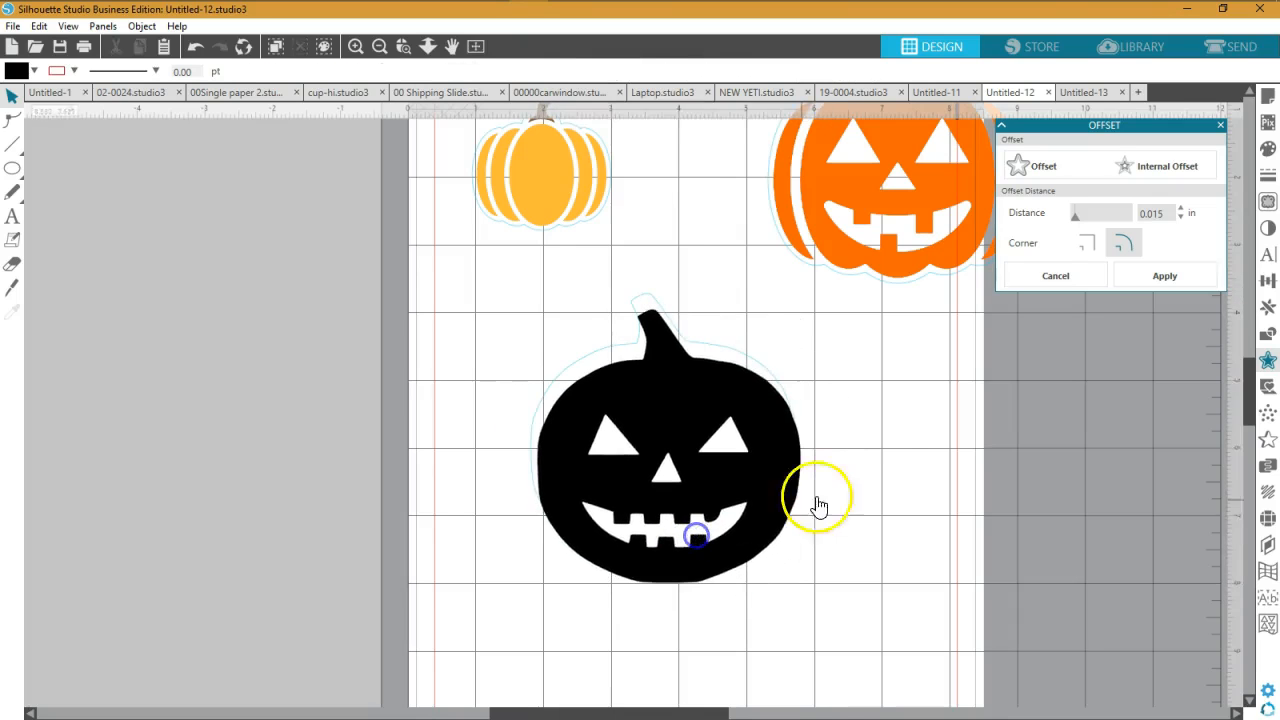
left_click_drag(873, 437, 755, 452)
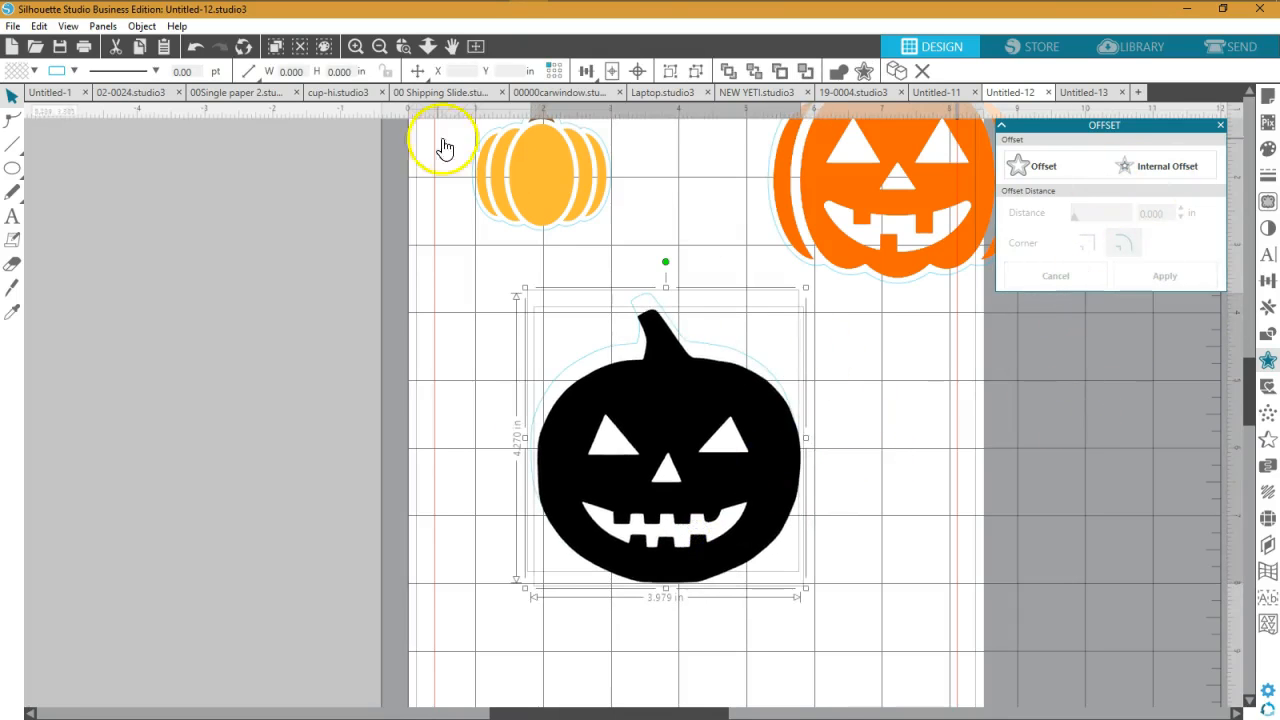
left_click(1268, 281)
left_click(1157, 190)
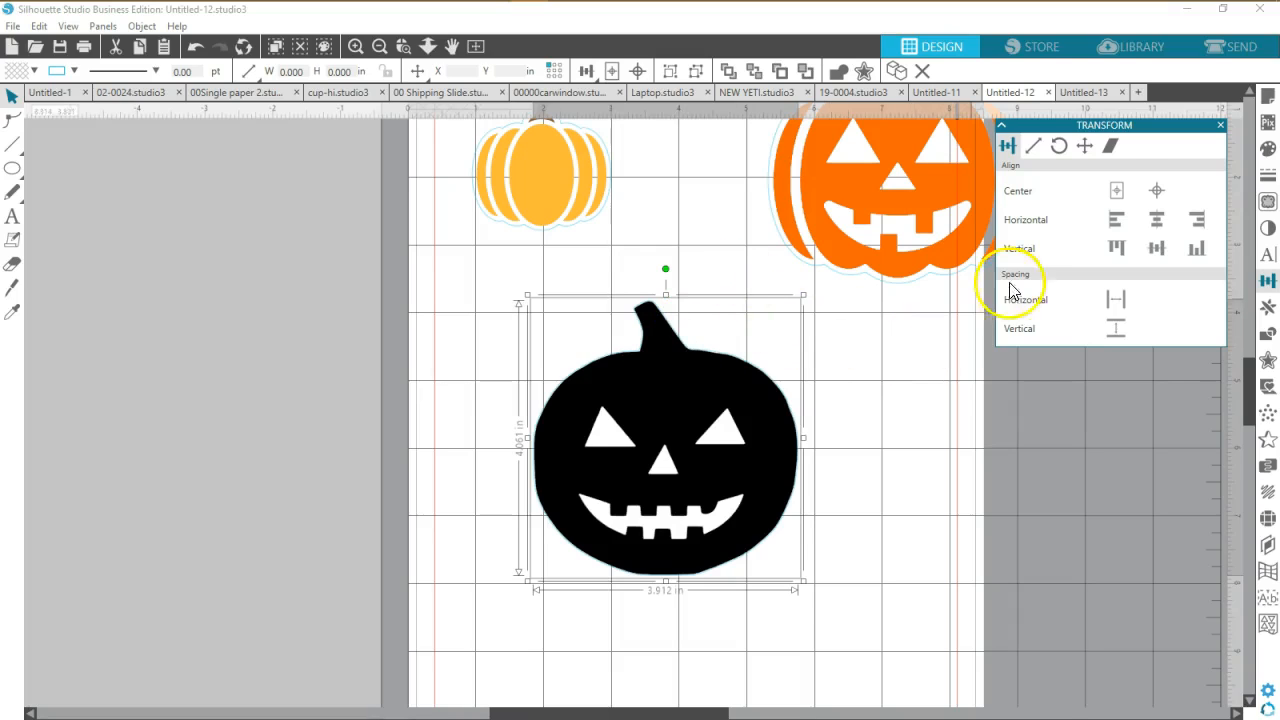
- Create a 0.125 in offset with rounded corners around the pumpkin and its light blue cut line
left_click(1267, 361)
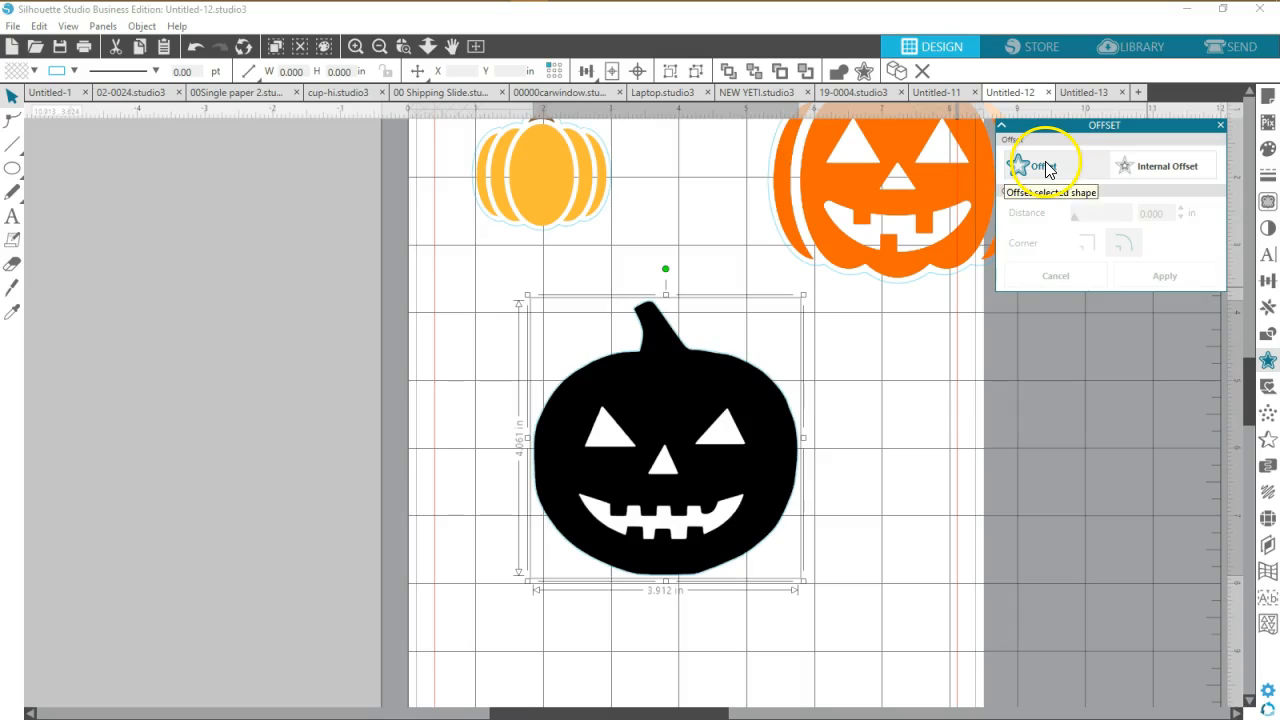
left_click(1040, 166)
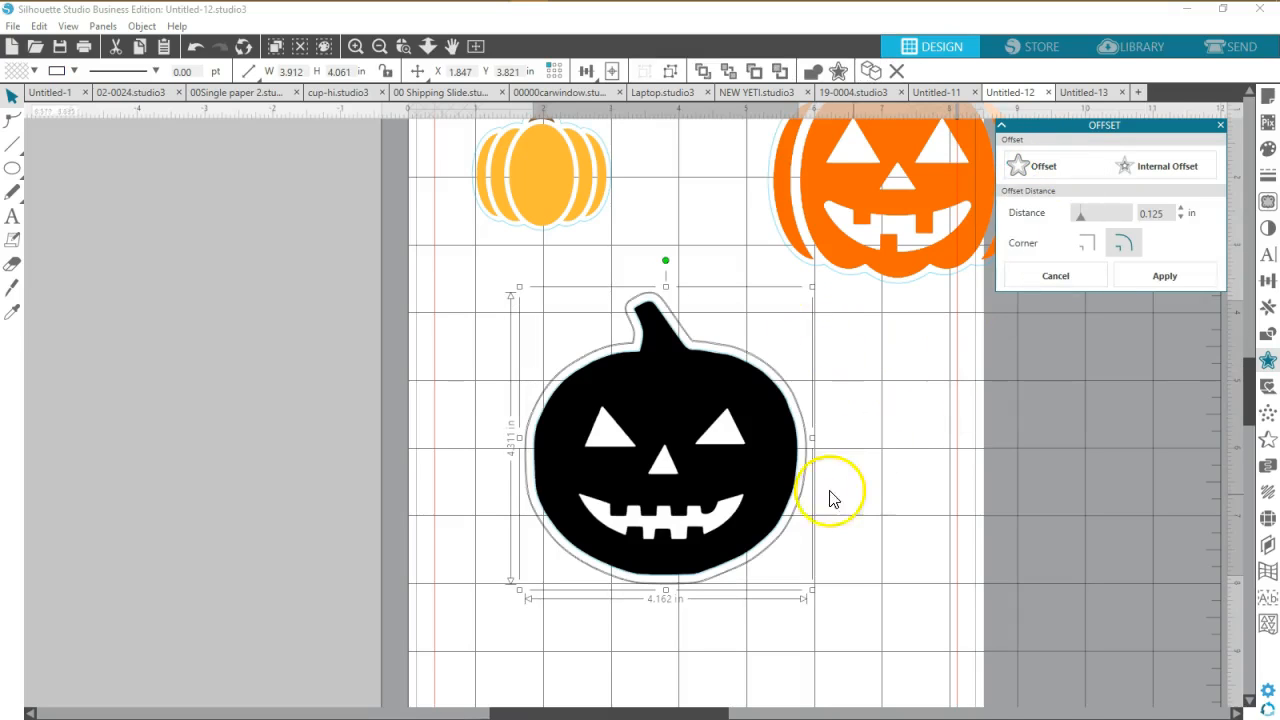
left_click(866, 469)
- Spread the pumpkin and outer offset apart from the cut line, and center all three layers on one another
left_click_drag(806, 476, 769, 479)
left_click_drag(910, 447, 725, 491)
left_click(912, 528)
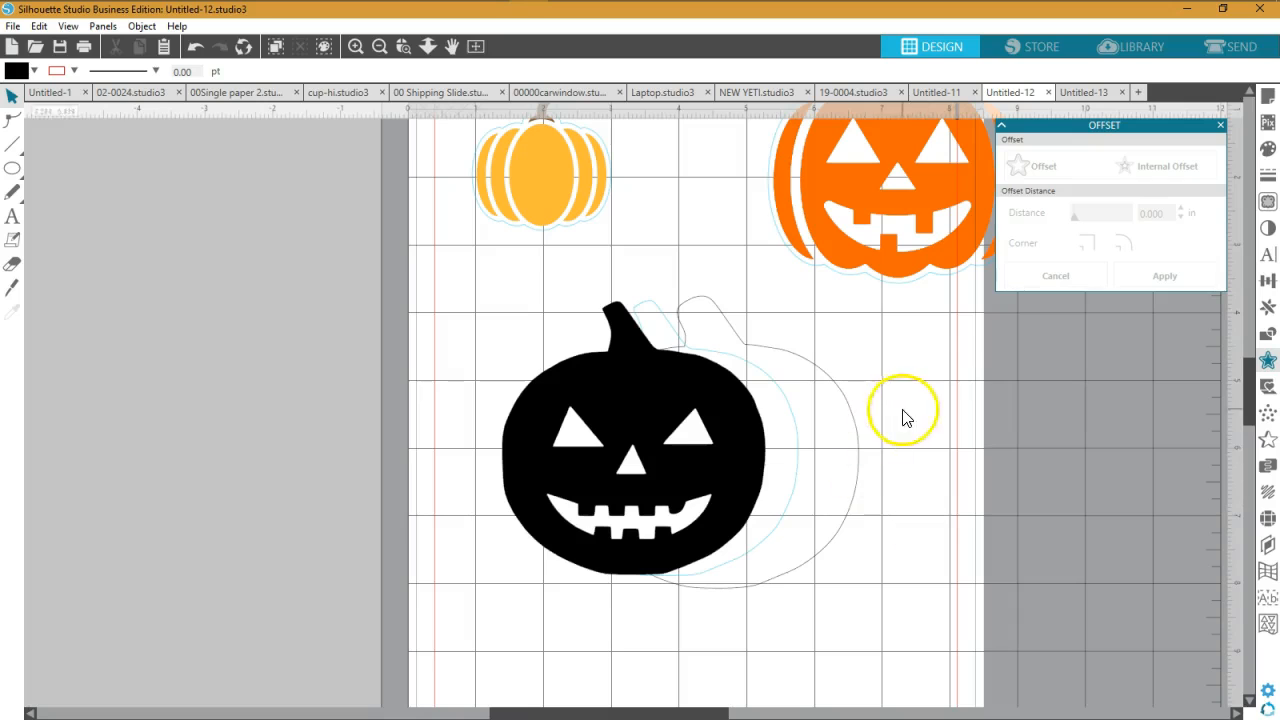
left_click(665, 463)
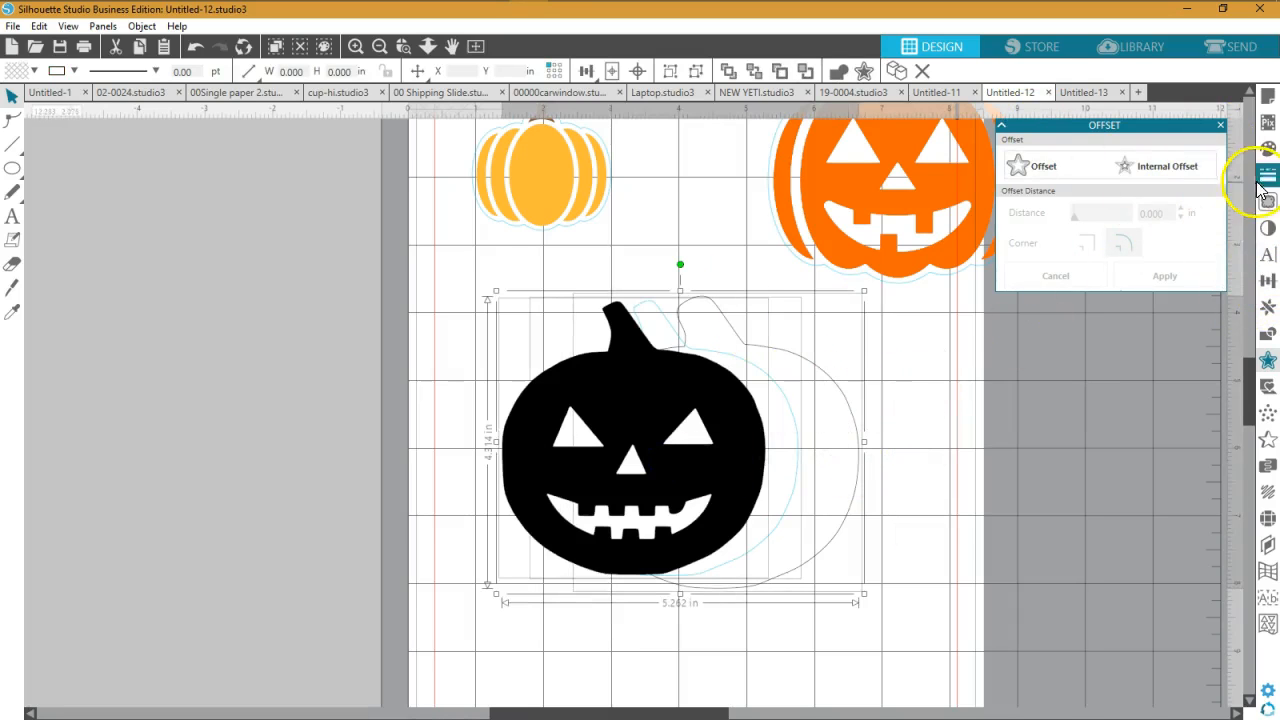
left_click(1268, 281)
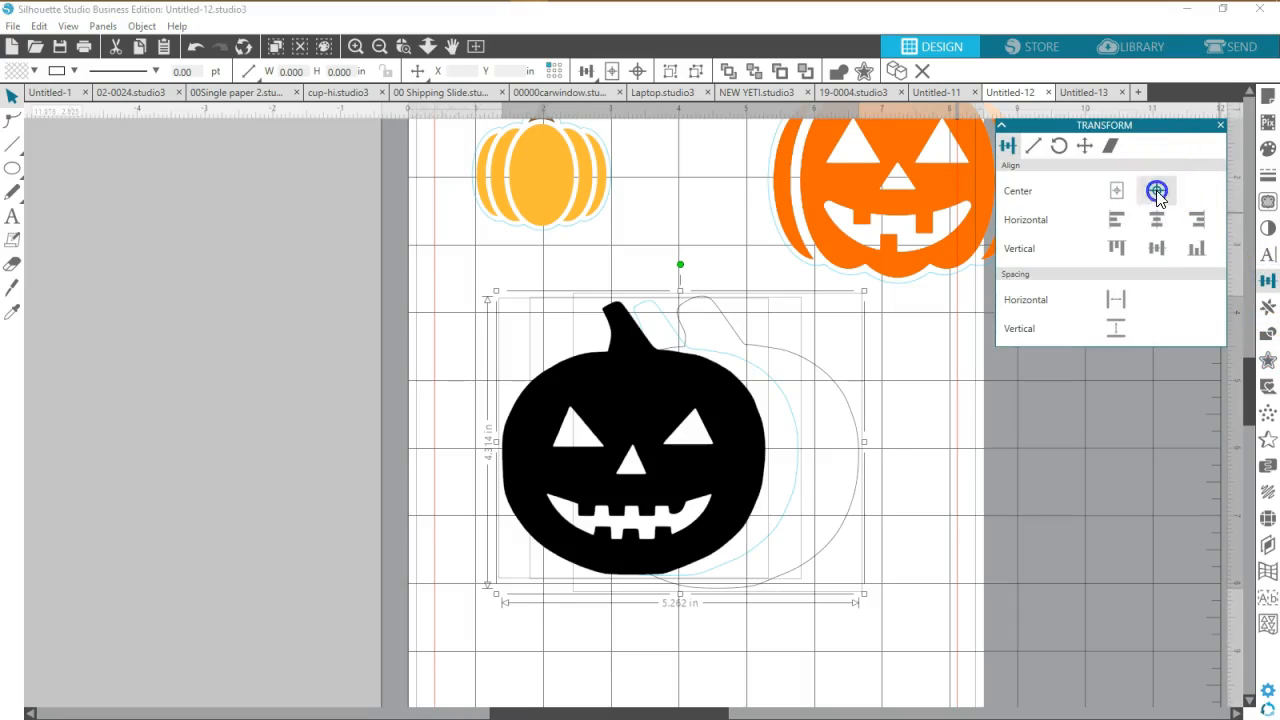
left_click(1157, 190)
left_click(879, 366)
- Fill the outermost offset around the pumpkin with black
left_click(809, 403)
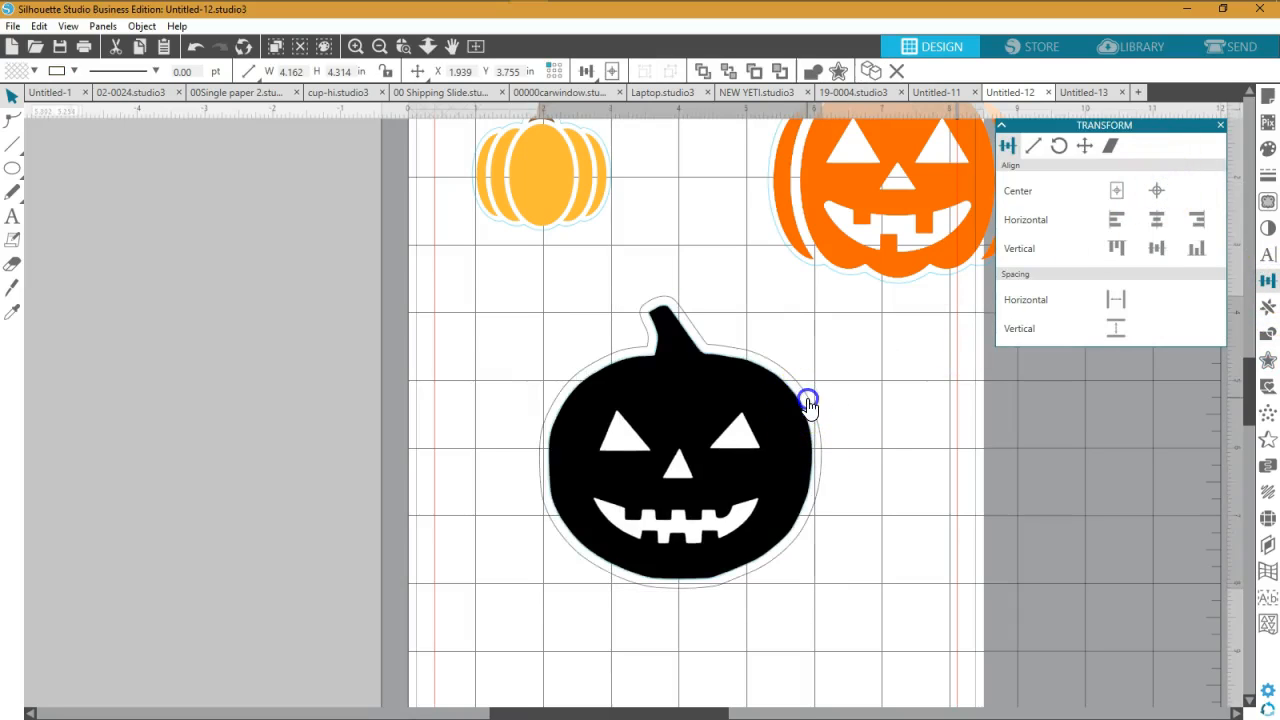
left_click(33, 72)
left_click(124, 114)
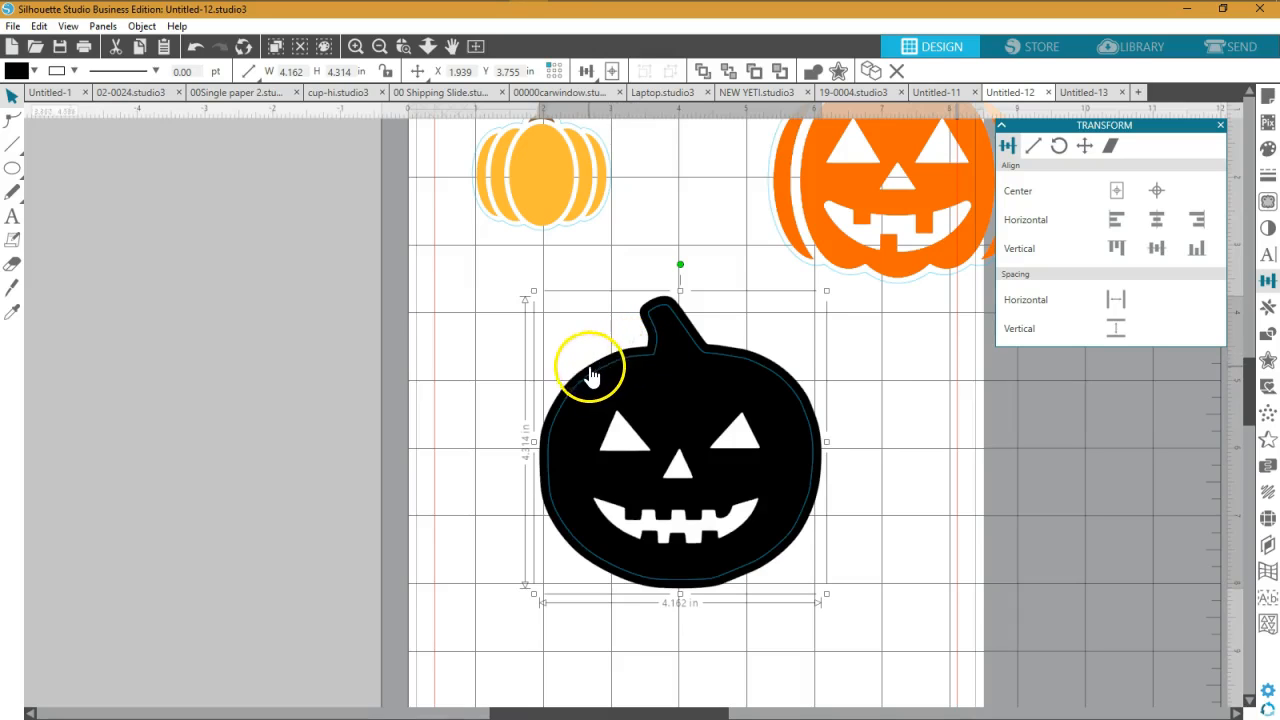
- Shift the outer black bleed offset away from the pumpkin's cut line and undo the move
mouse_move(694, 594)
left_mouse_down()
mouse_move(734, 557)
mouse_move(781, 549)
mouse_move(798, 568)
mouse_move(686, 591)
mouse_move(700, 597)
mouse_move(673, 580)
left_mouse_up()
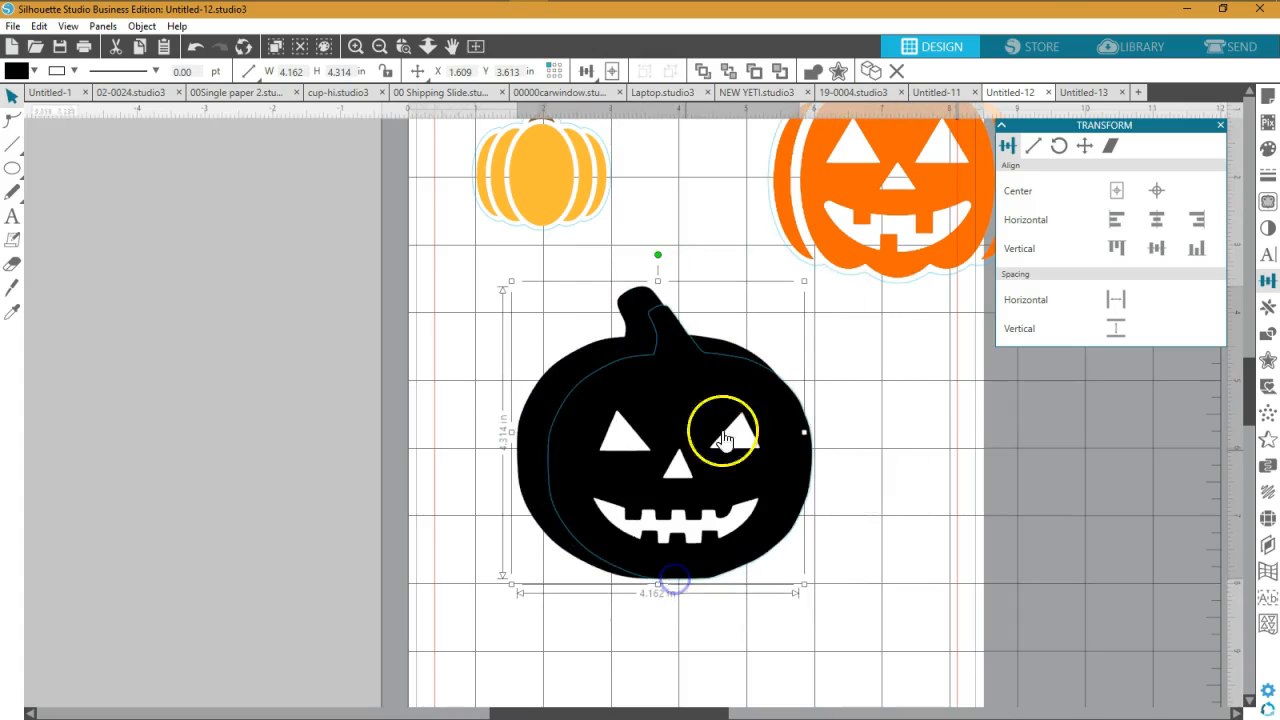
left_click(197, 45)
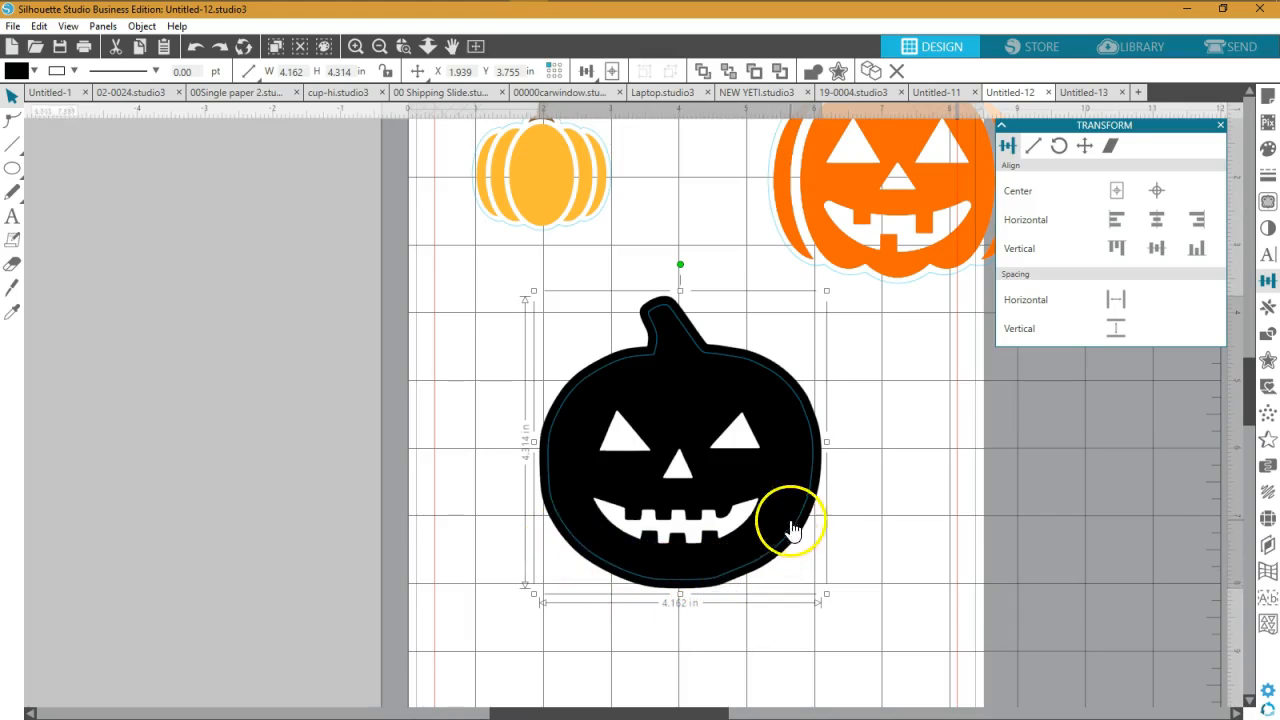
- Group the black pumpkin, its light blue cut line and the outer black bleed offset, and deselect the group
left_click(890, 397)
left_click(727, 482)
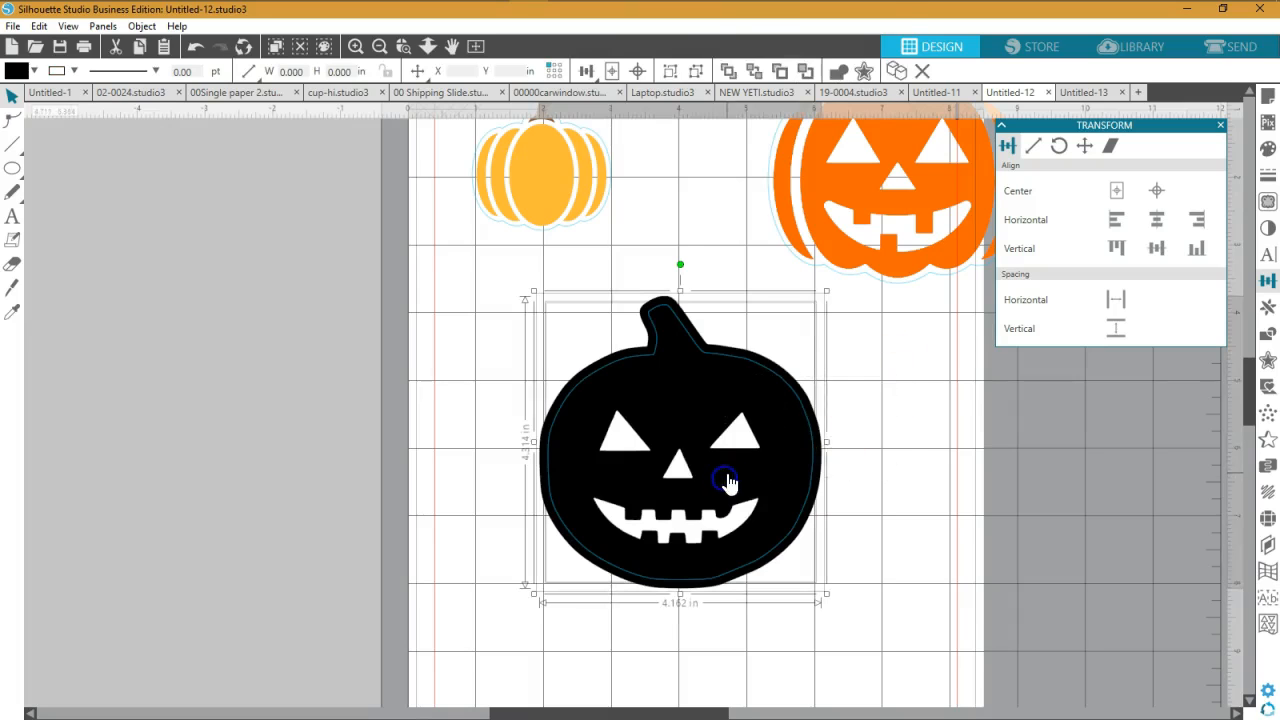
right_click(727, 482)
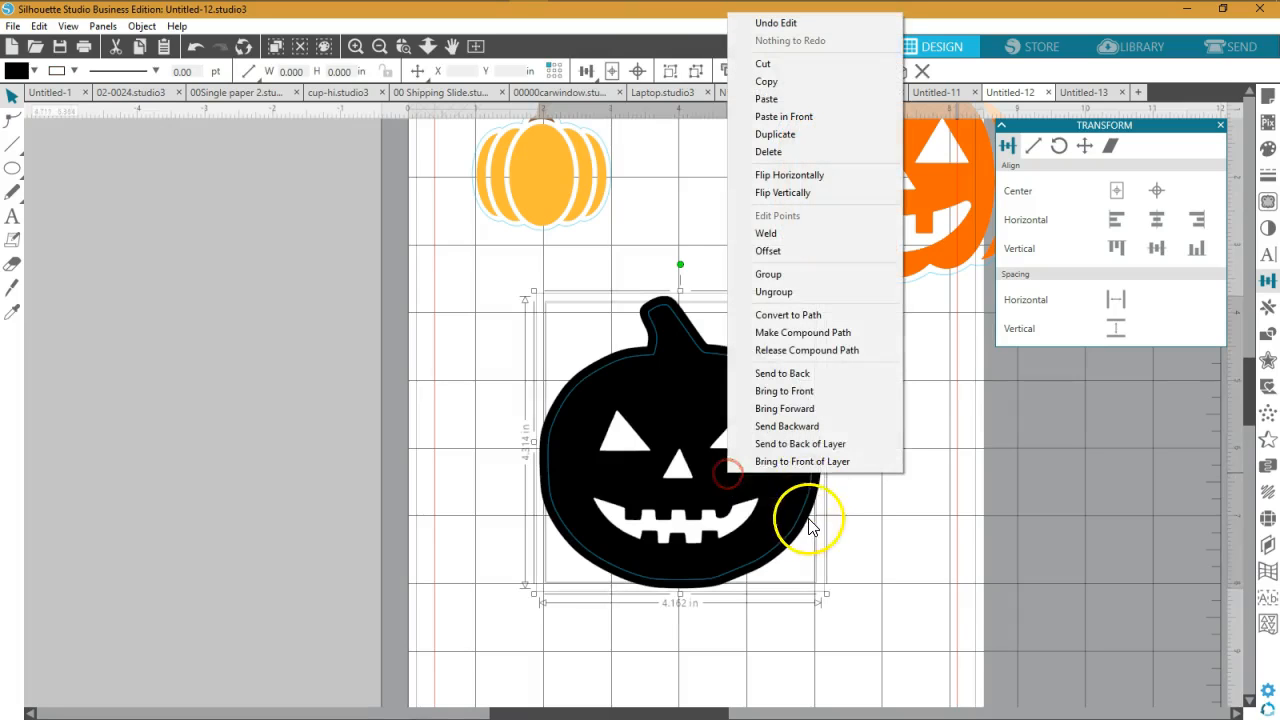
left_click(777, 277)
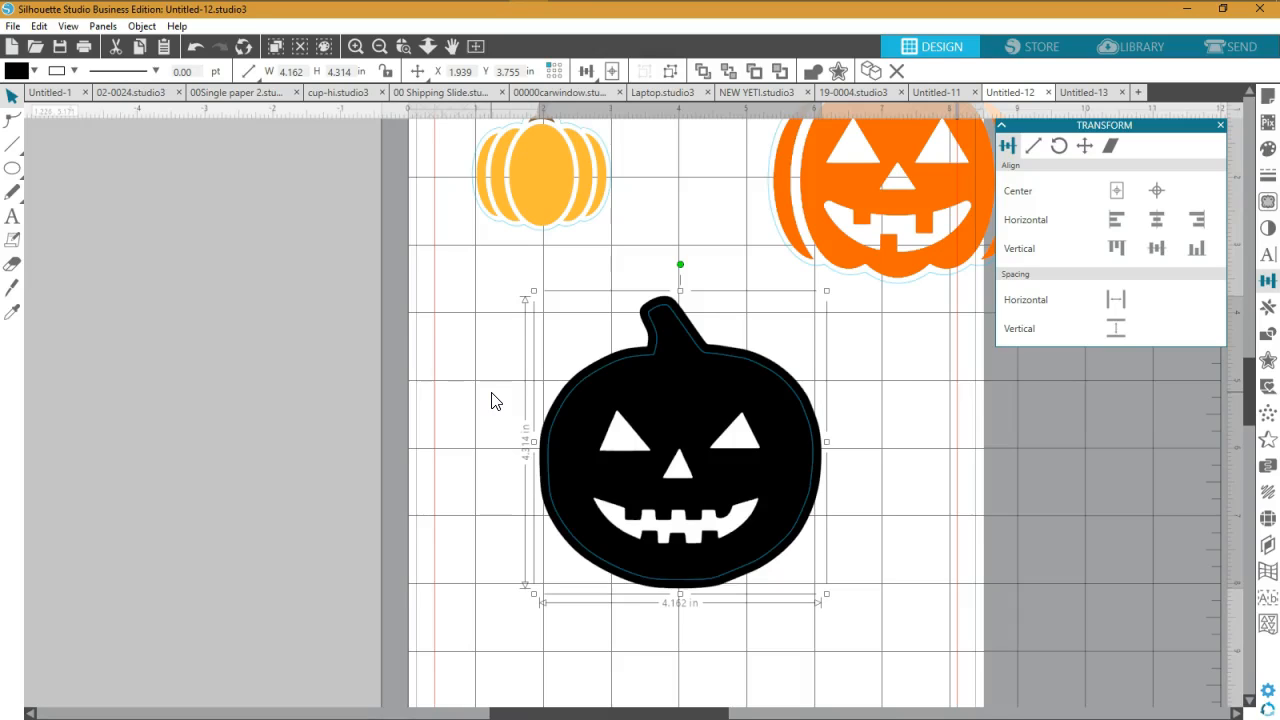
left_click(323, 382)
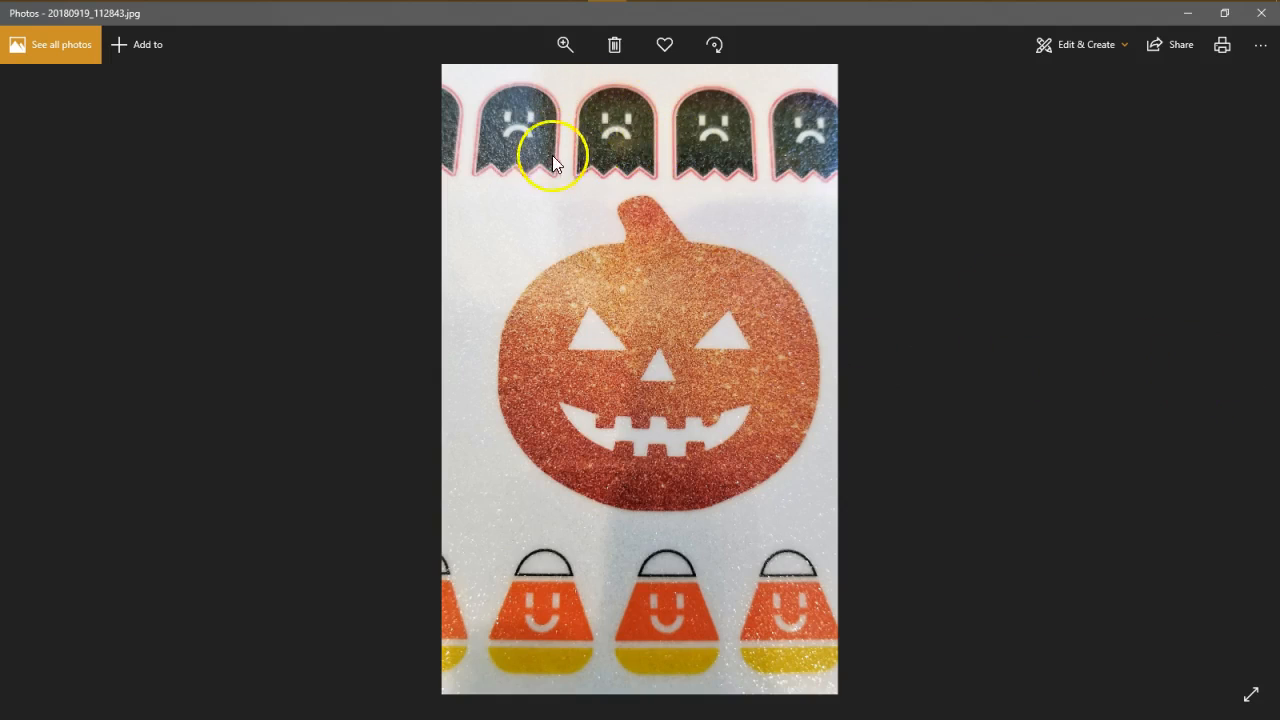
- Switch to Photos and browse the printed sticker pictures, examining the edges of the glitter pumpkin and the outlined ghosts
left_click(1242, 385)
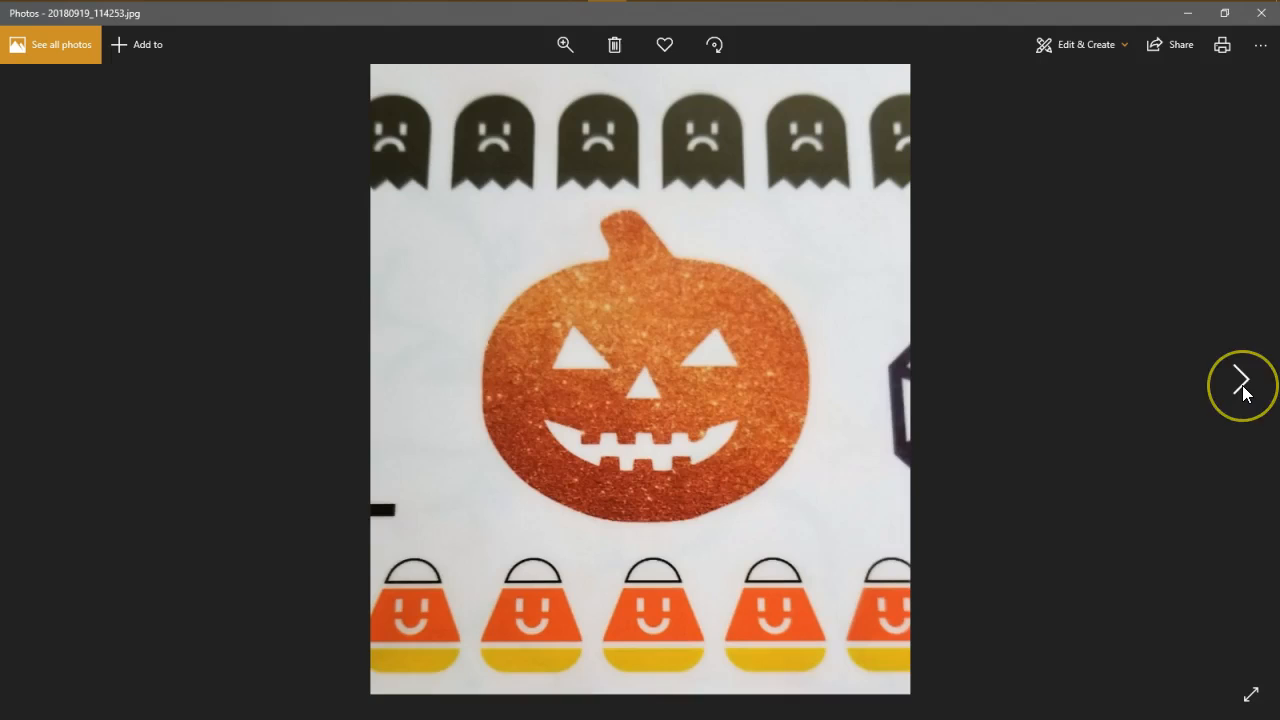
left_click(747, 308)
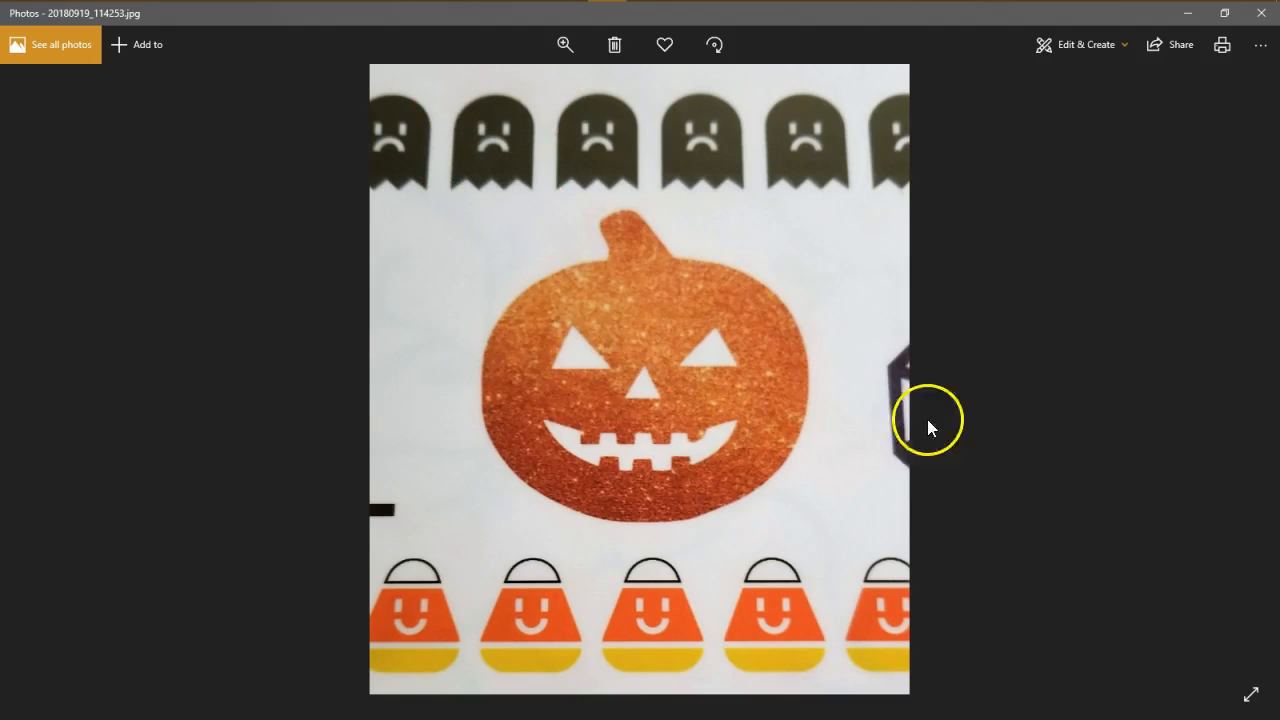
left_click(1244, 389)
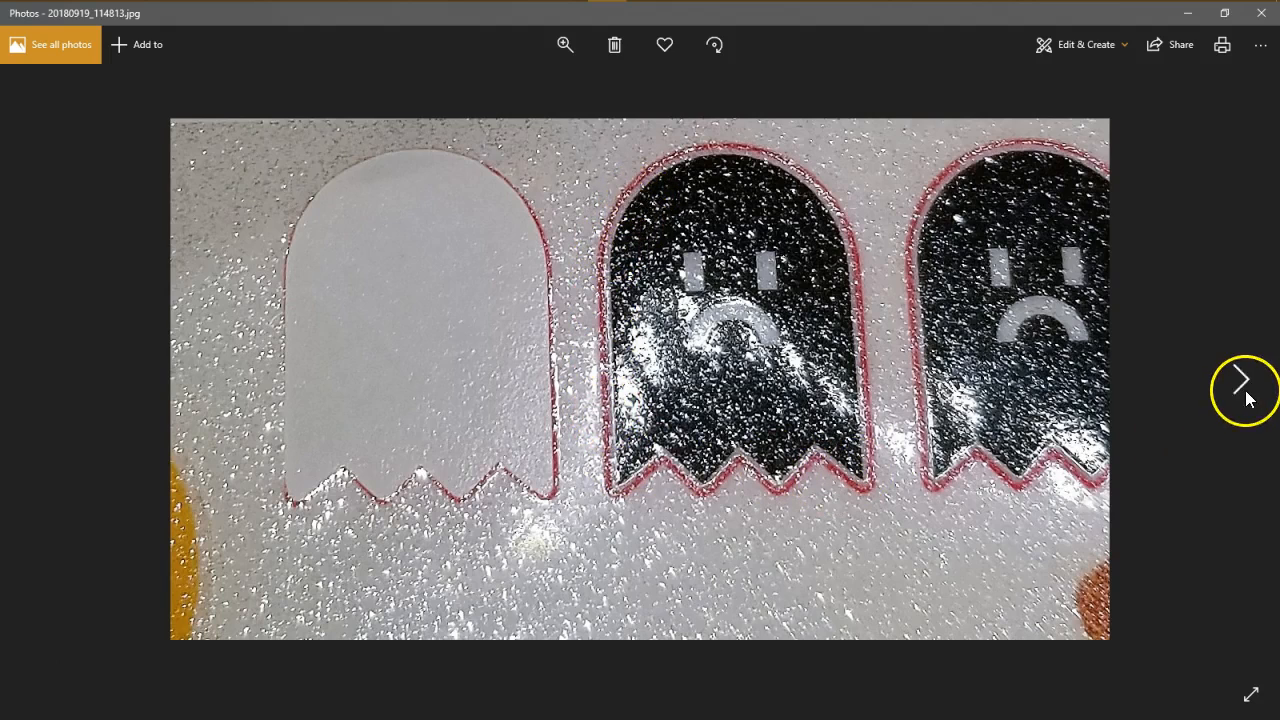
left_click(1241, 385)
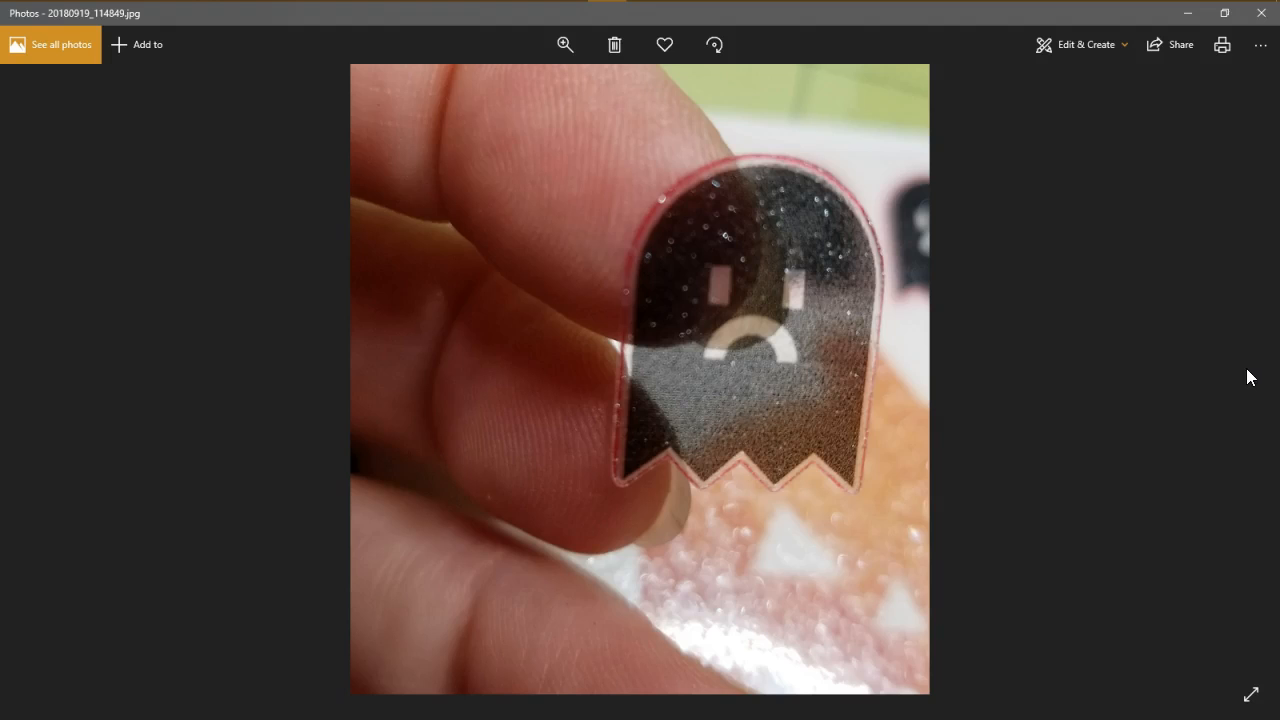
left_click(41, 387)
left_click(41, 387)
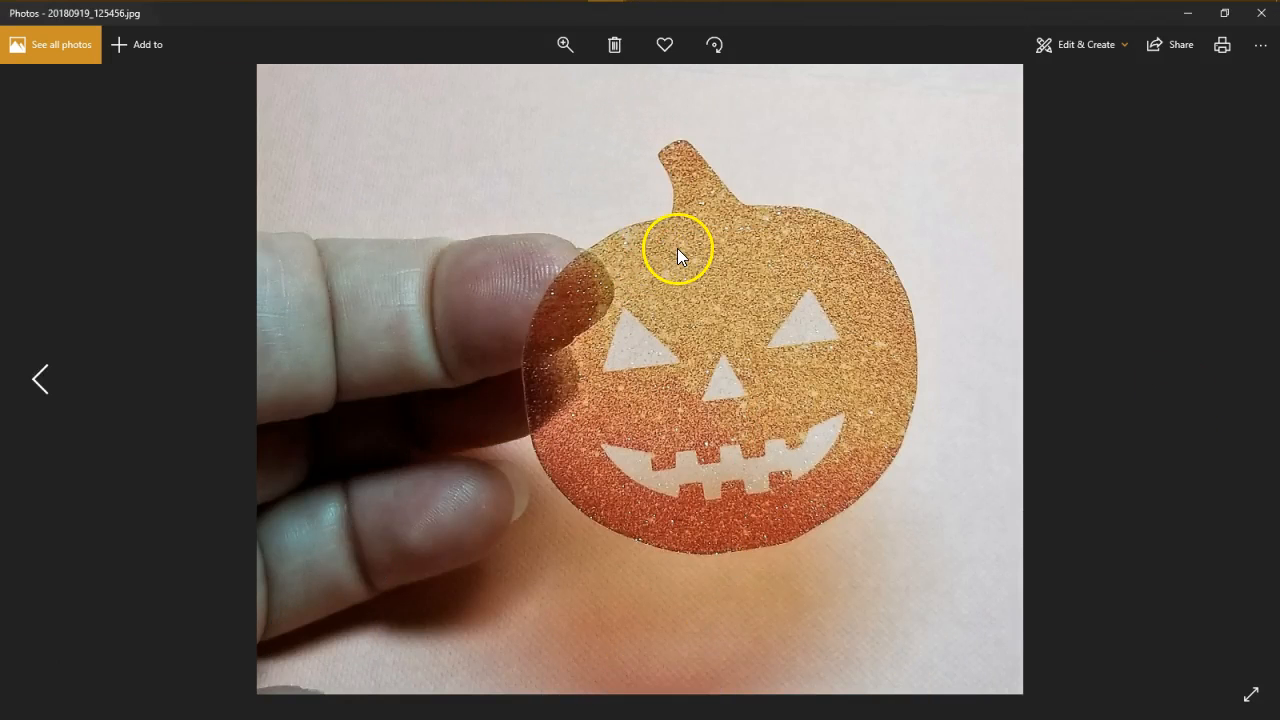
- Move the cut pumpkin sticker photo aside and browse the other sticker photos behind it to compare the cut edges
left_click_drag(620, 32, 982, 350)
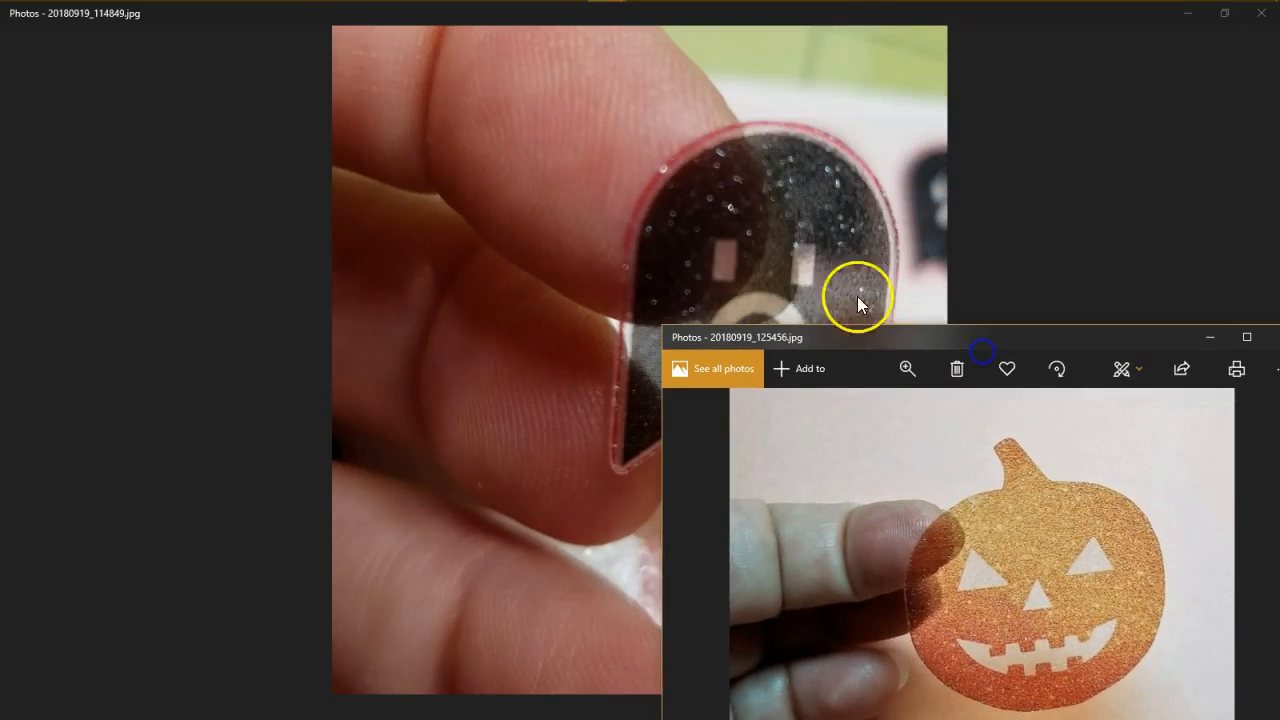
left_click(207, 370)
left_click(36, 365)
left_click(36, 365)
left_click(34, 370)
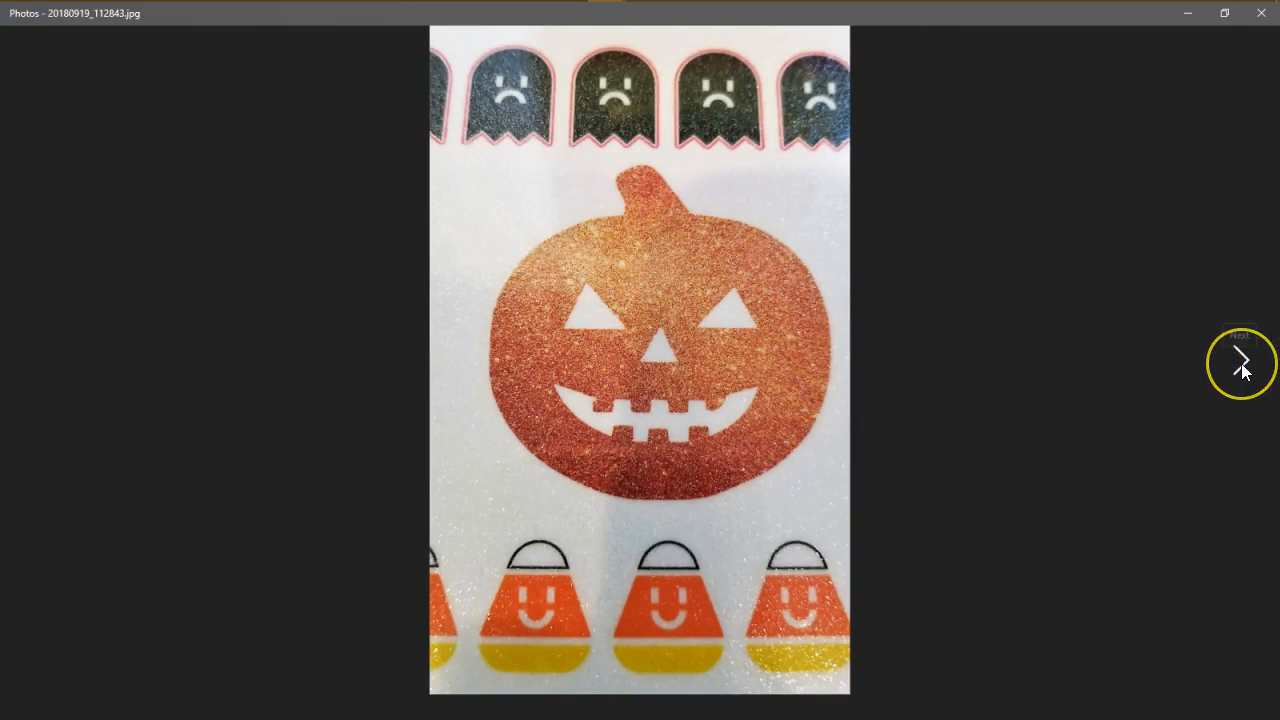
left_click(1240, 366)
left_click(1241, 366)
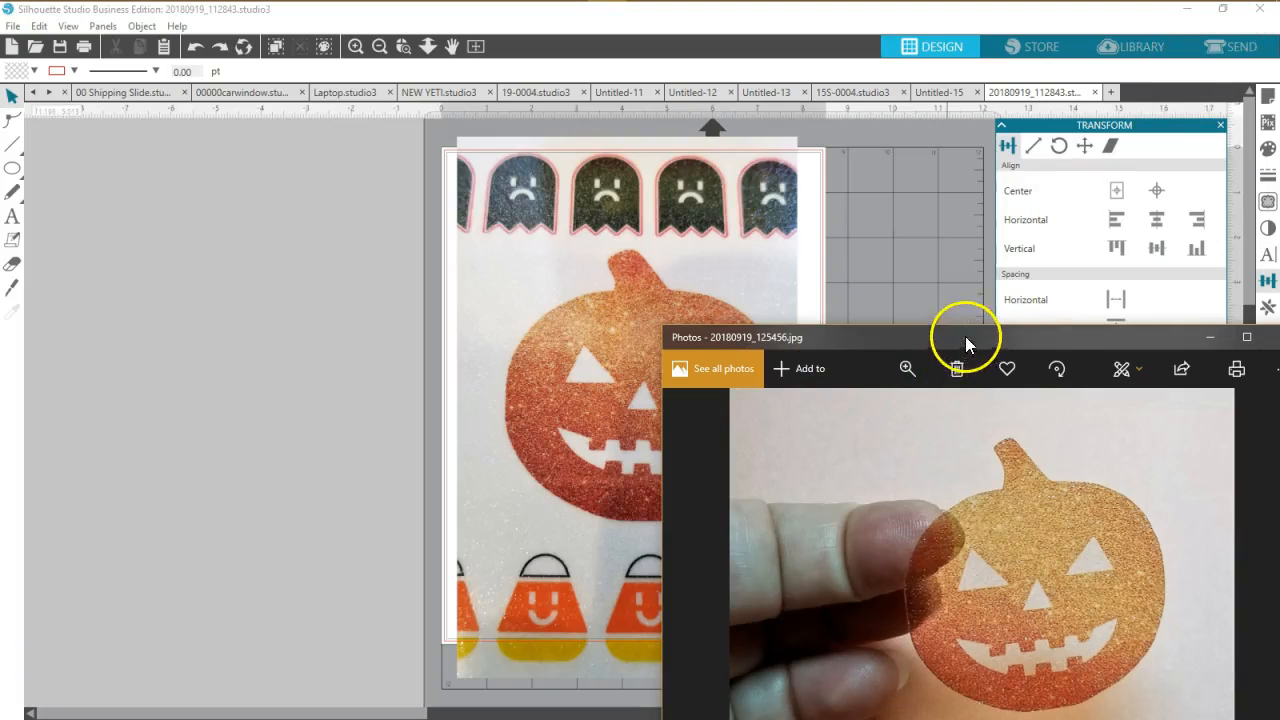
- Compare the Halloween 15S-0004 sticker sheet photos, viewing 20180919_125422.jpg in a maximized window before closing it
left_click_drag(965, 336, 648, 113)
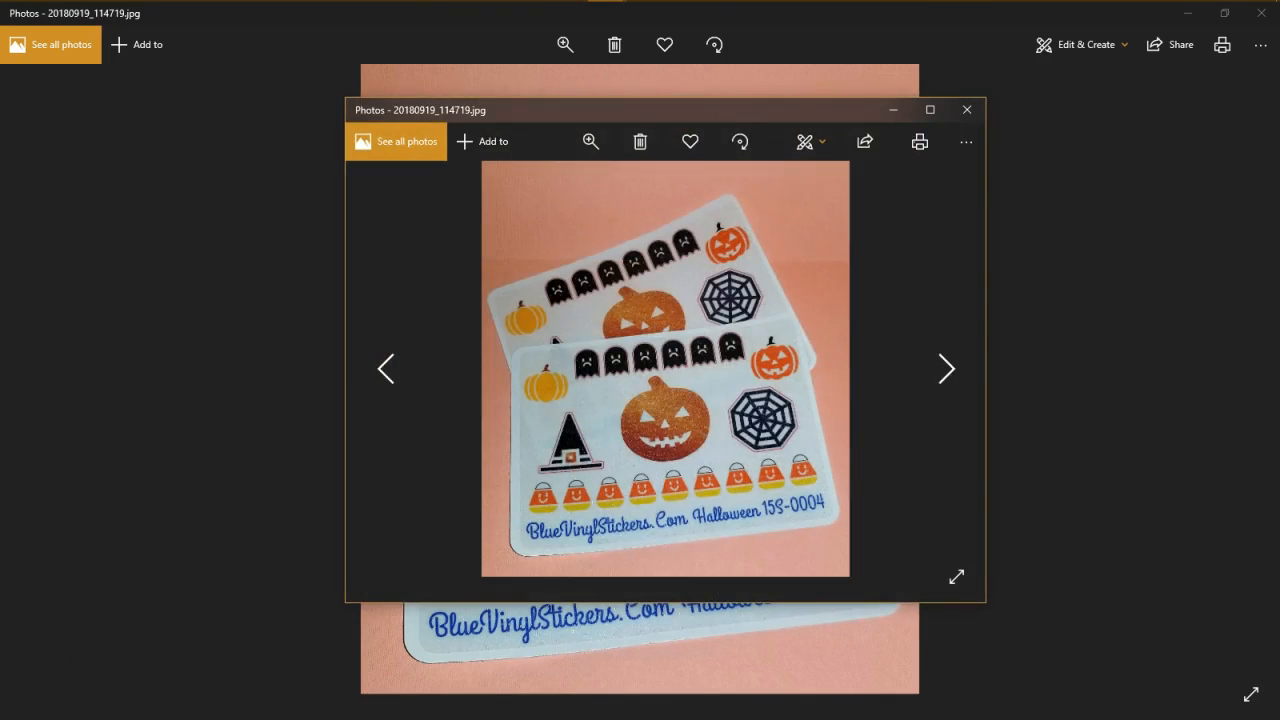
left_click(967, 109)
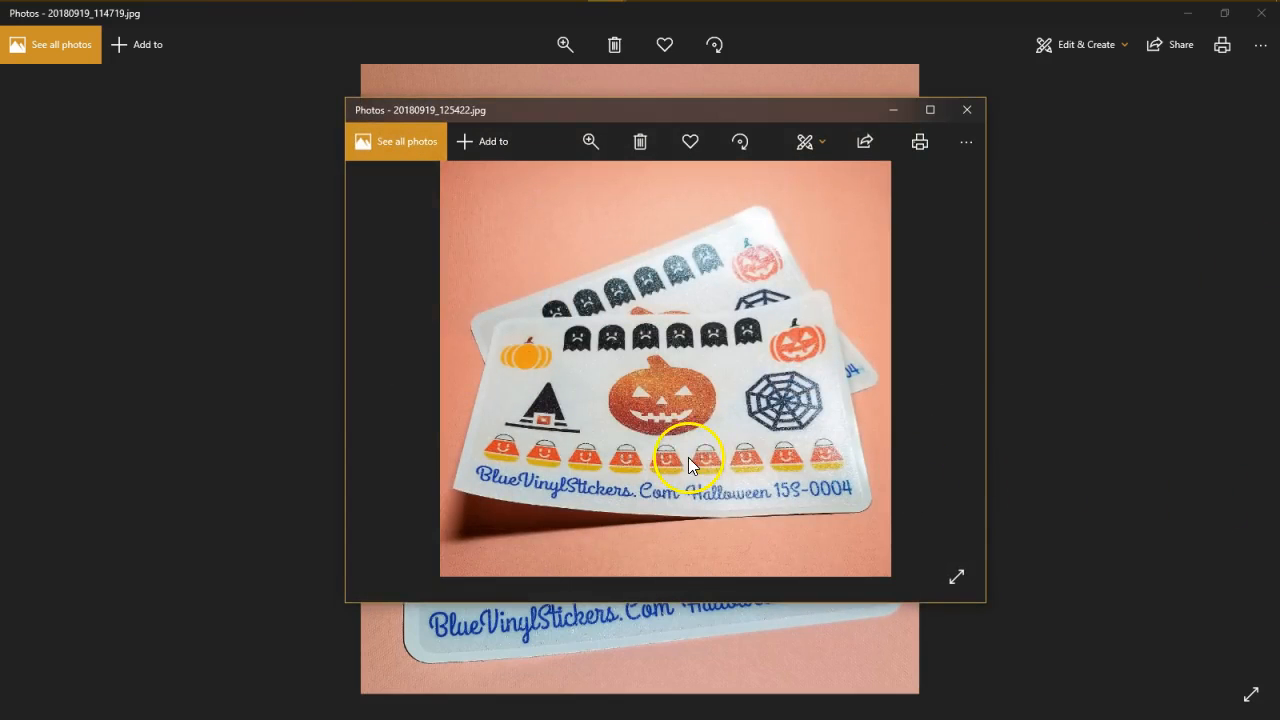
left_click(929, 112)
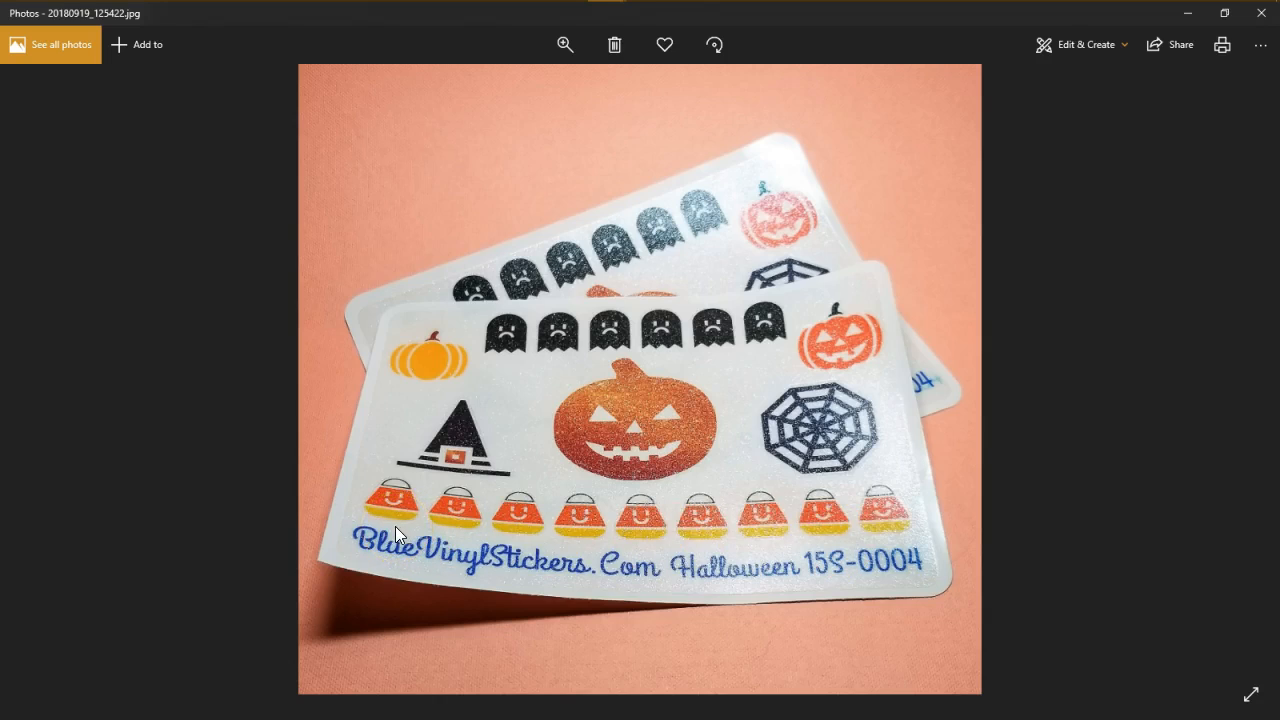
left_click(1256, 14)
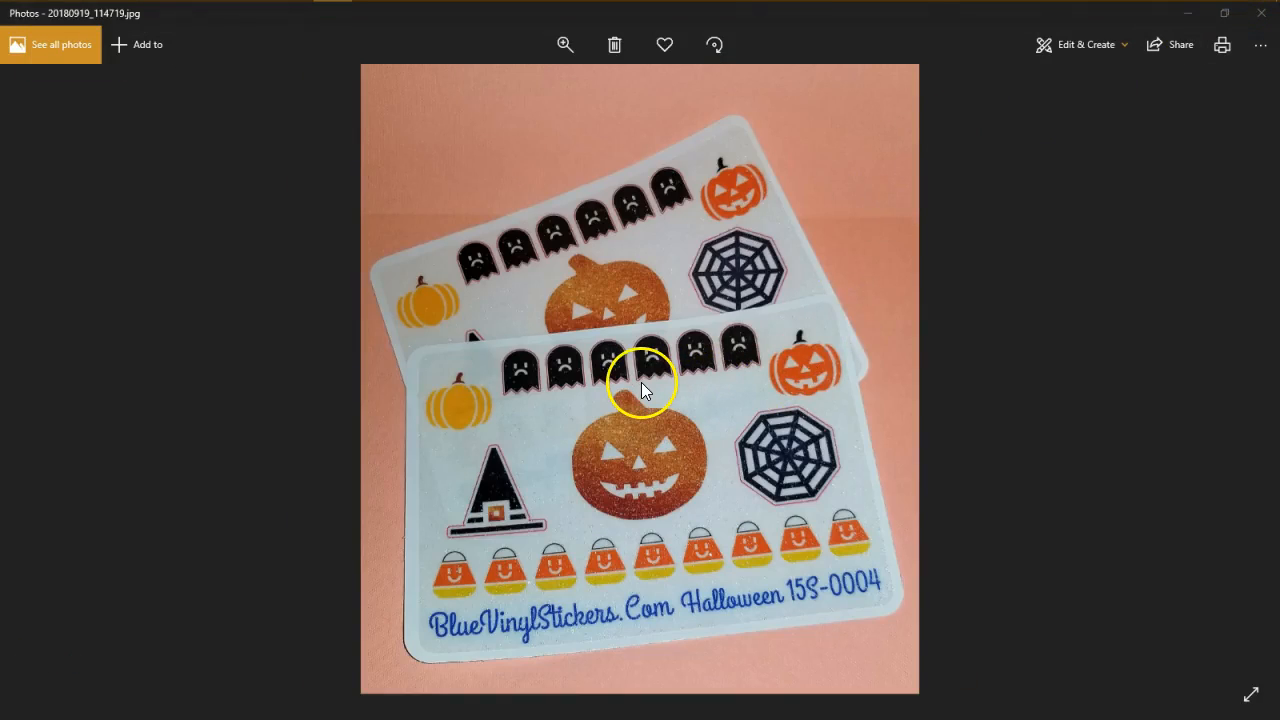